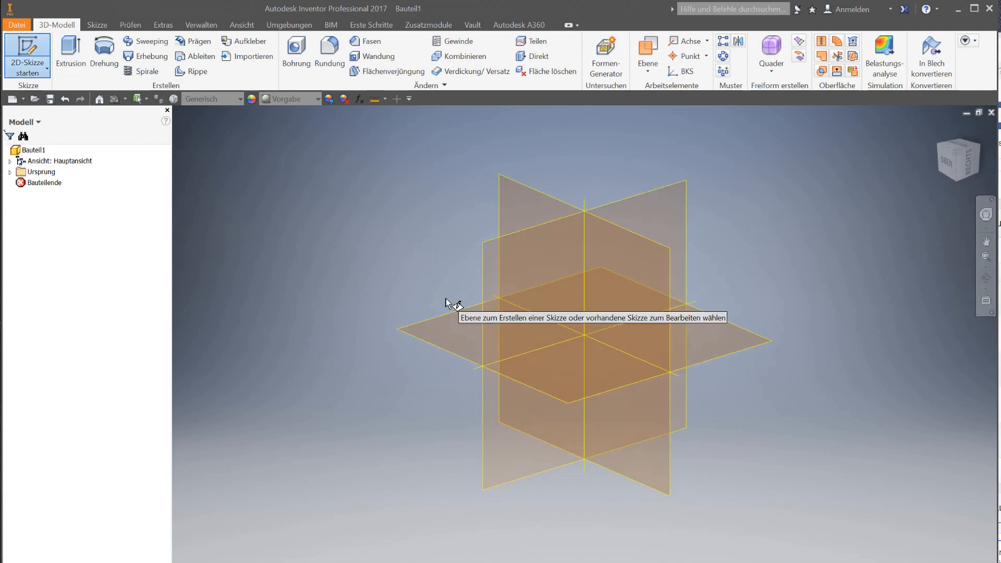
Start a sketch on the flat-lying origin plane and draw a 120 mm horizontal line leftward from the origin
left_click(438, 333)
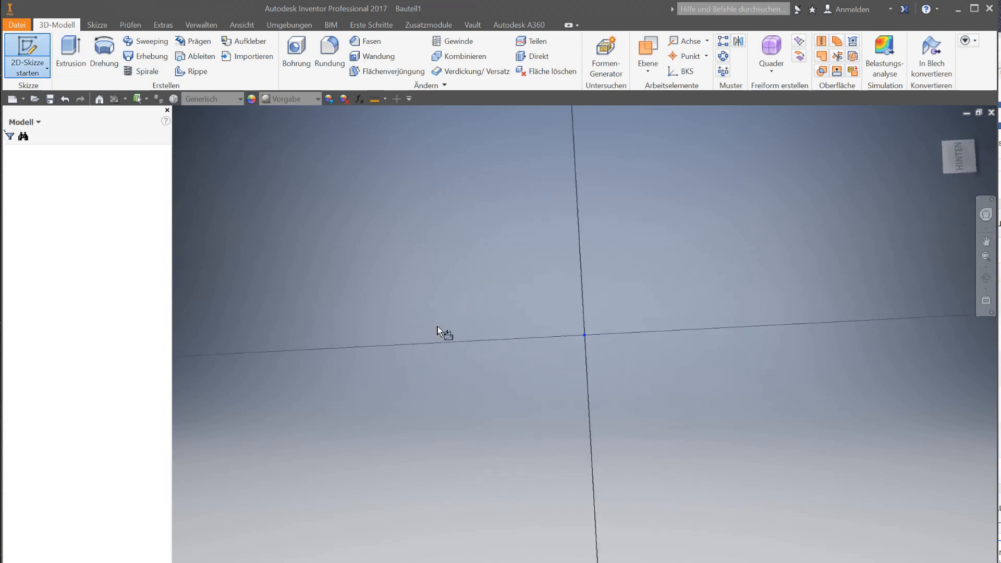
left_click(67, 53)
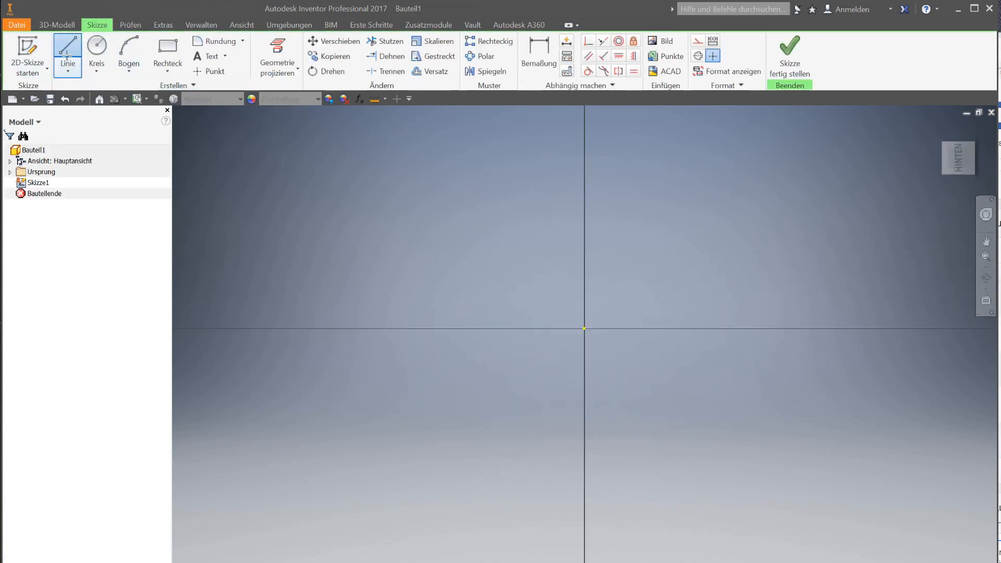
left_click(585, 329)
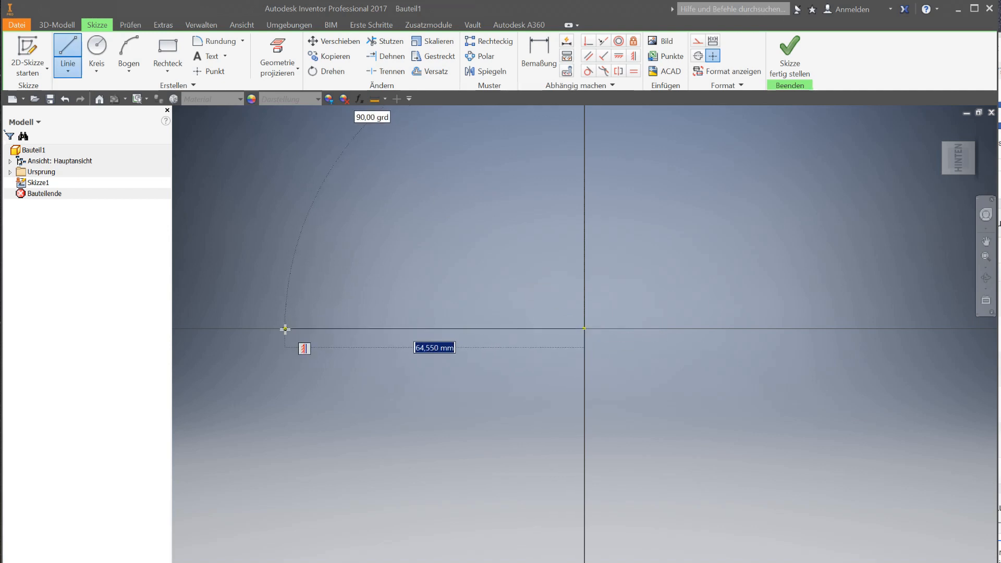
type("120")
key("Return")
scroll(397, 350, "down", 3)
scroll(396, 350, "down", 2)
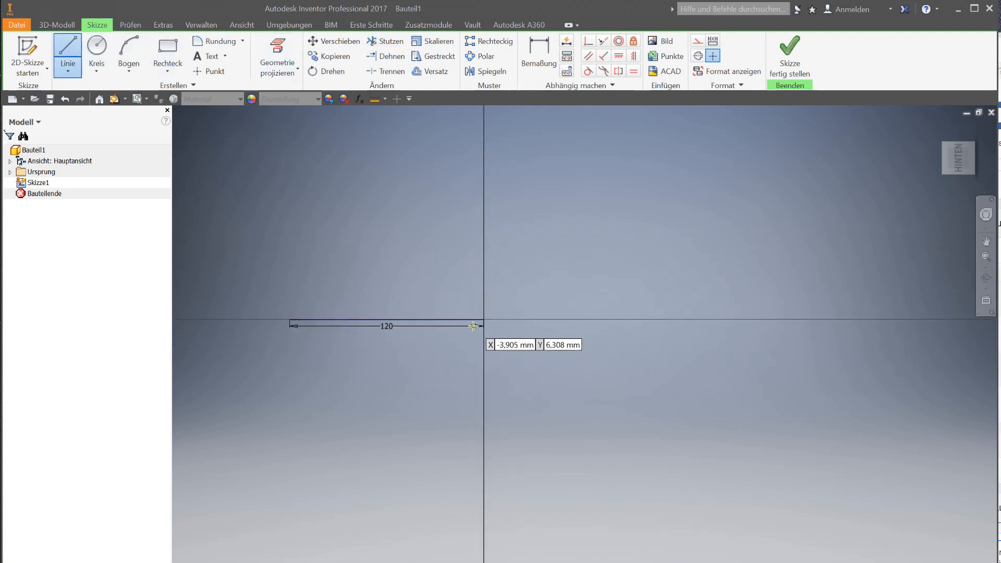
Draw a second 120 mm line from the origin, sloping down to the right at about 141 degrees to the first
left_click(484, 320)
type("120")
key("Return")
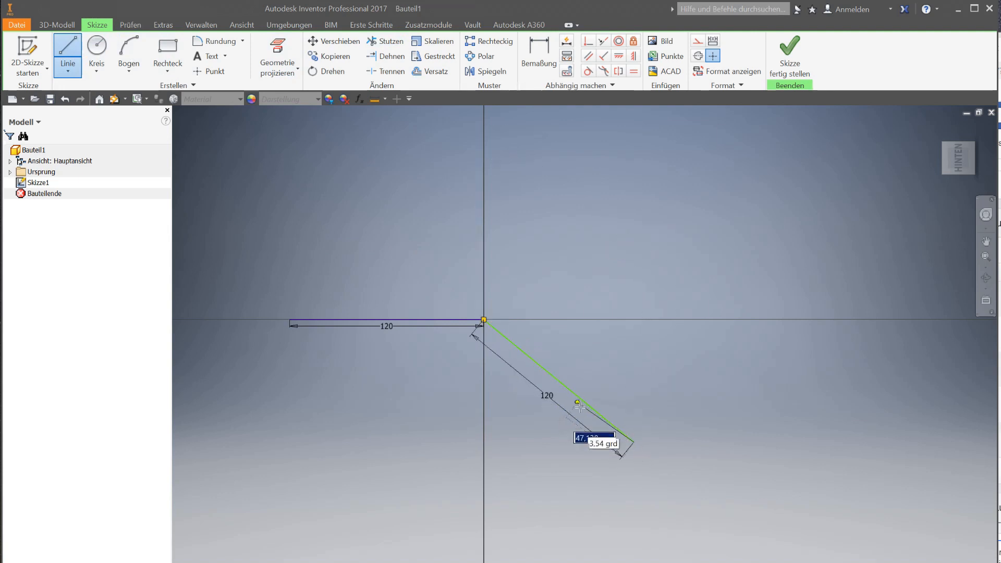
Draw a third line about 79 mm long from the origin, sloping down to the left between the two 120 mm lines
right_click(466, 384)
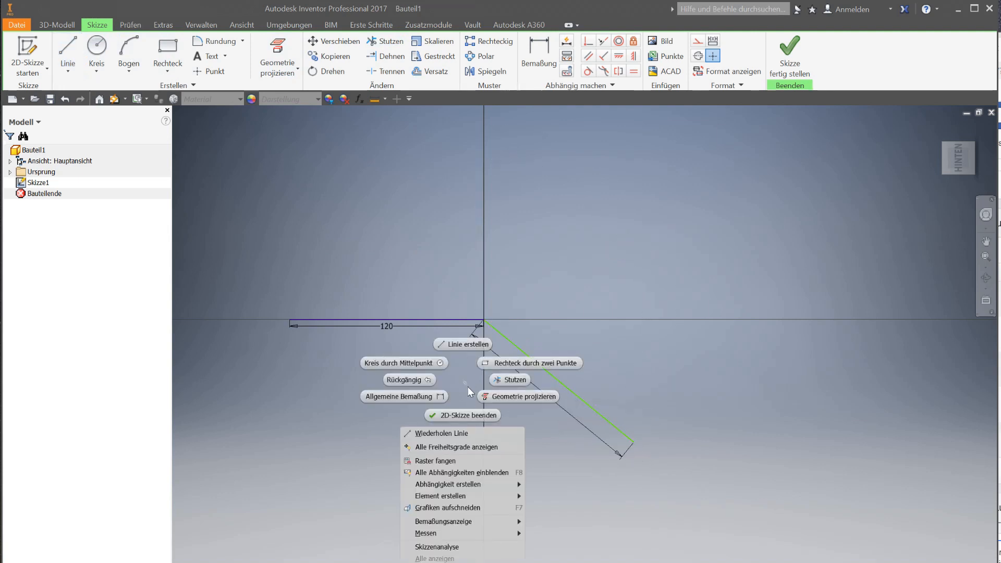
left_click(464, 432)
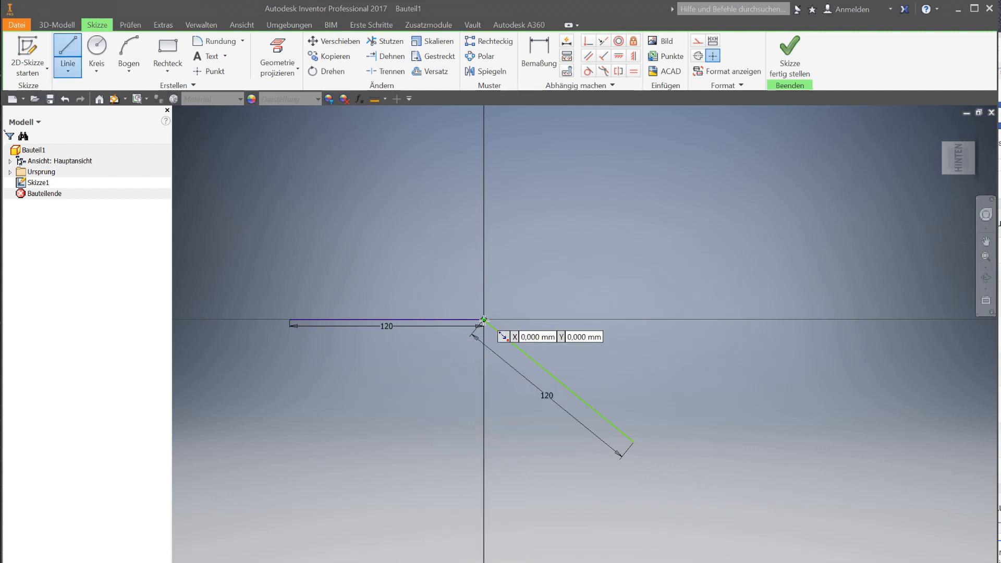
left_click(483, 320)
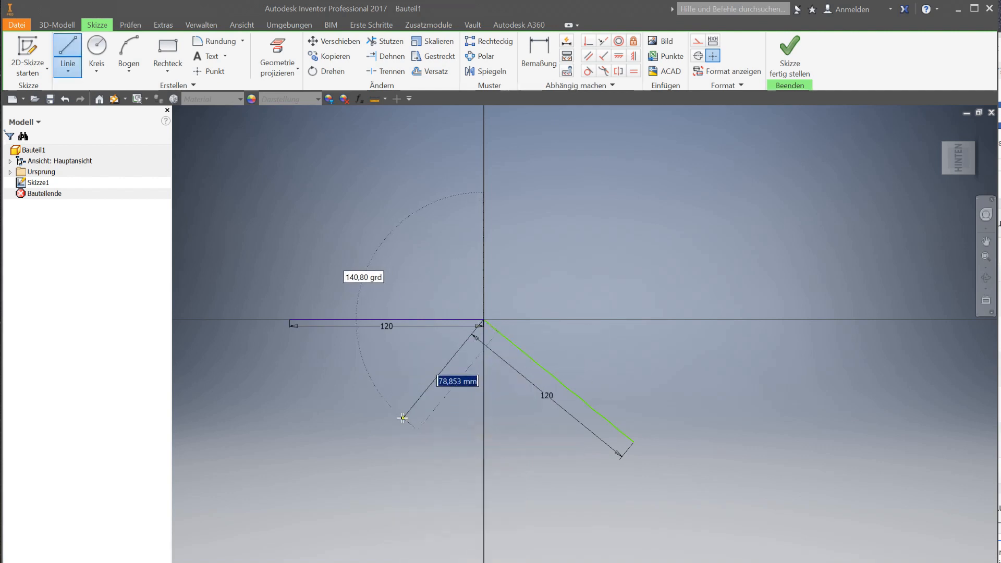
left_click(403, 417)
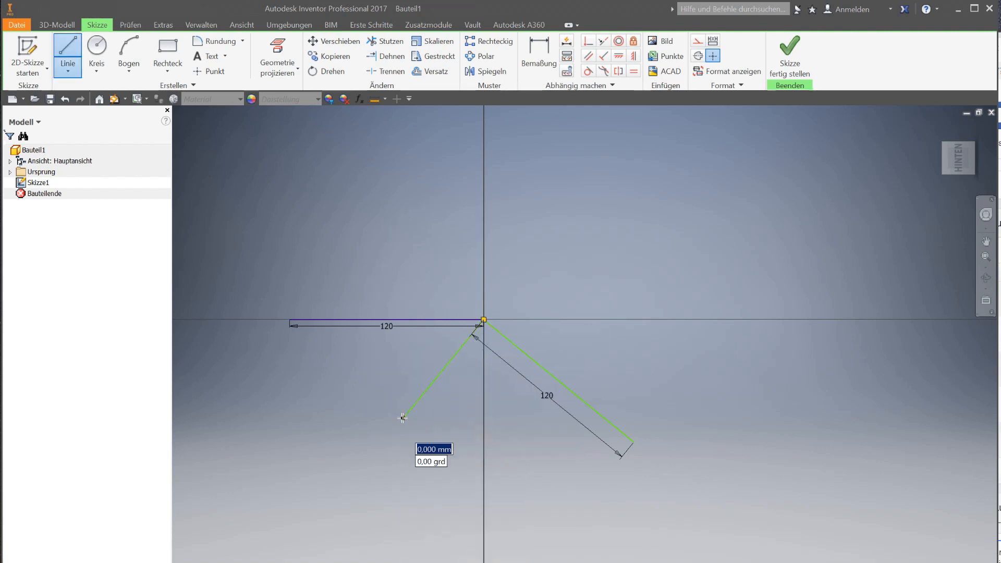
key("Escape")
Dimension the angle between the two 120 mm lines as 140 degrees
left_click(538, 55)
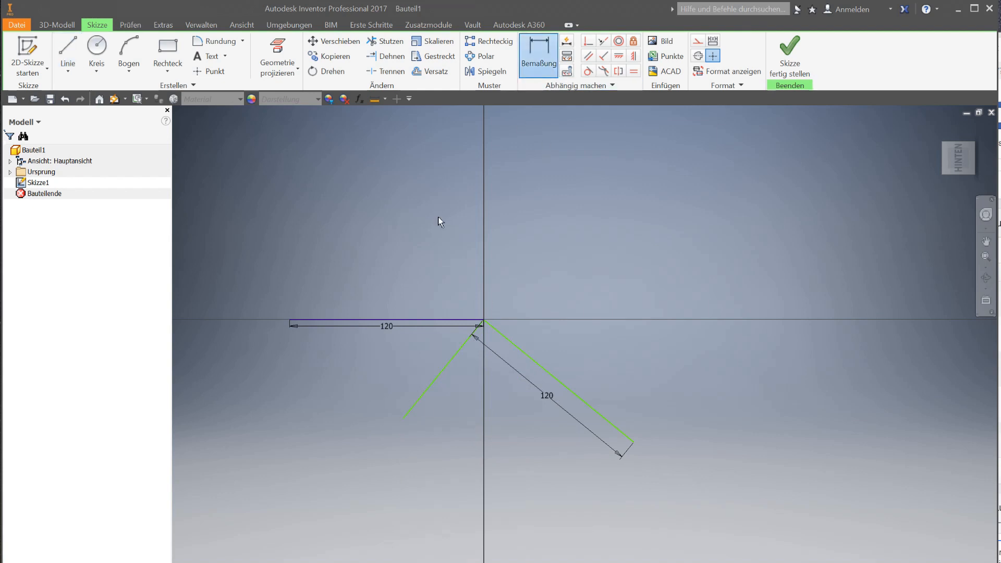
left_click(407, 321)
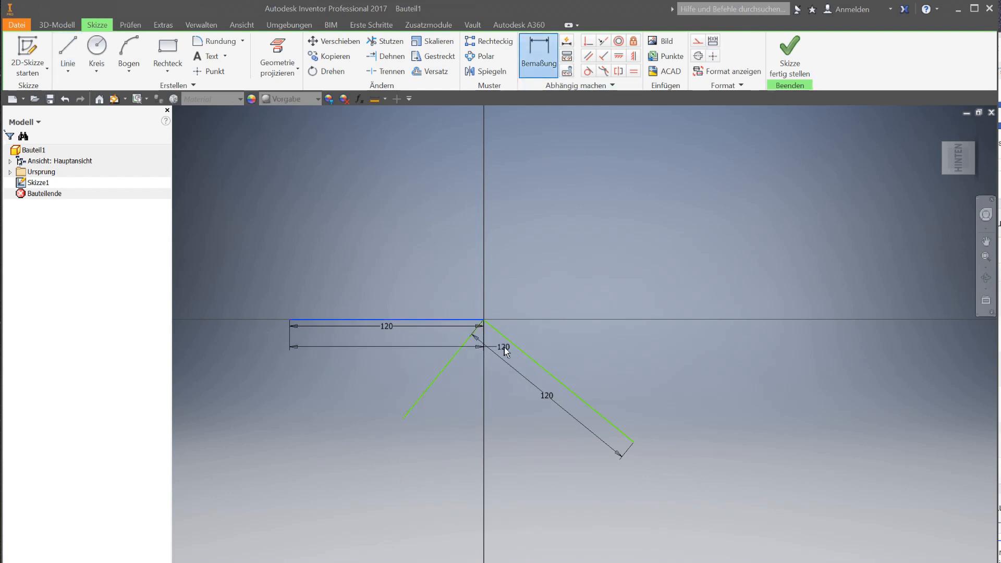
left_click(514, 346)
left_click(447, 420)
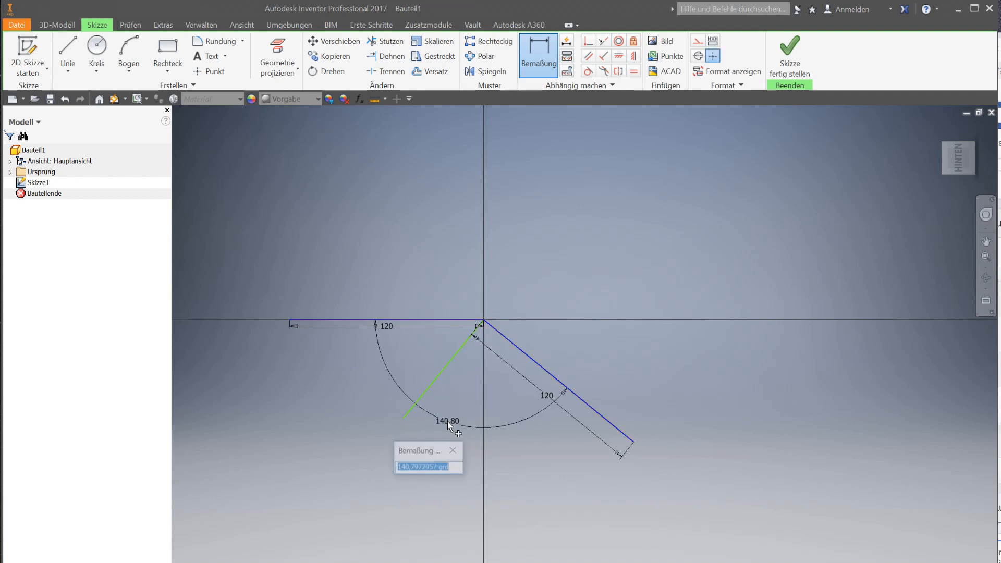
type("140")
key("Return")
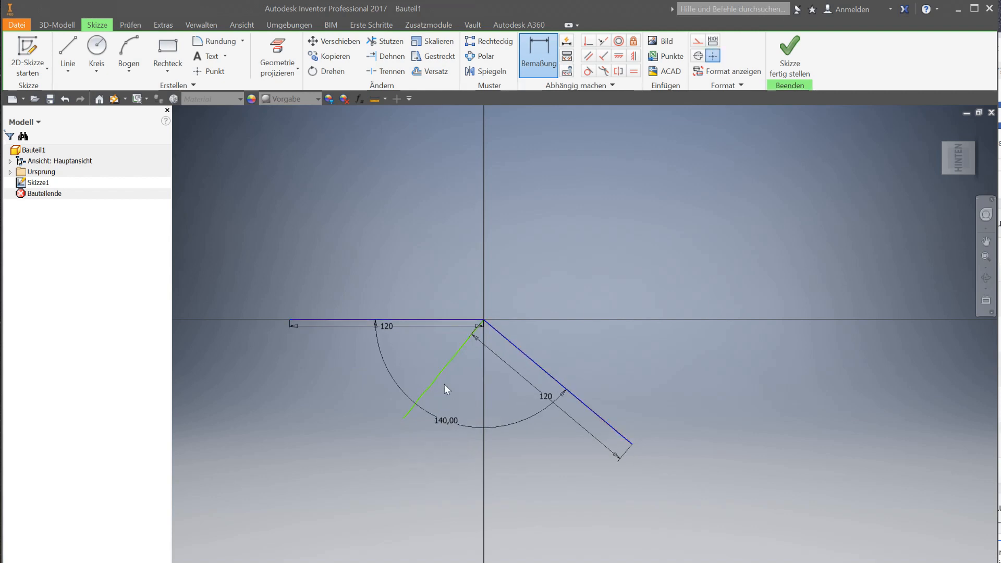
Dimension the angle between the short line and the sloping 120 mm line as half of the 140-degree dimension
left_click(446, 368)
left_click(531, 359)
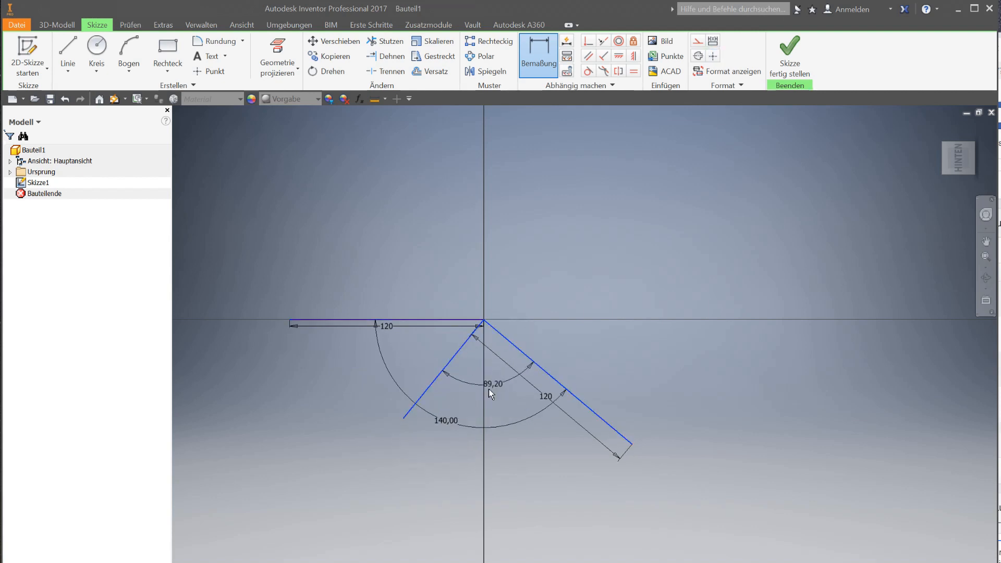
left_click(486, 392)
left_click(447, 423)
type("/2")
key("Return")
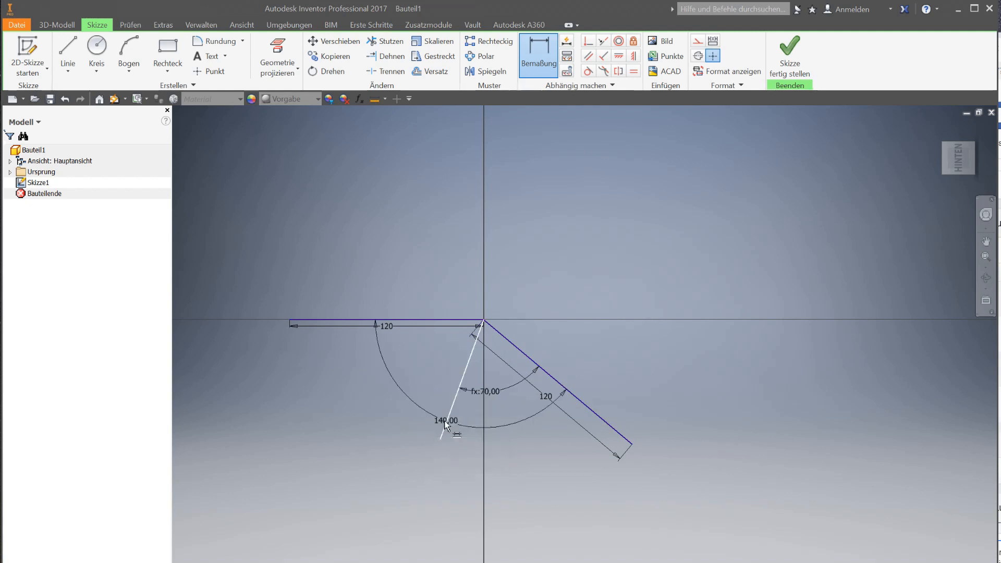
Finish the sketch and create a work plane normal to the first 120 mm line at its free end
left_click(793, 62)
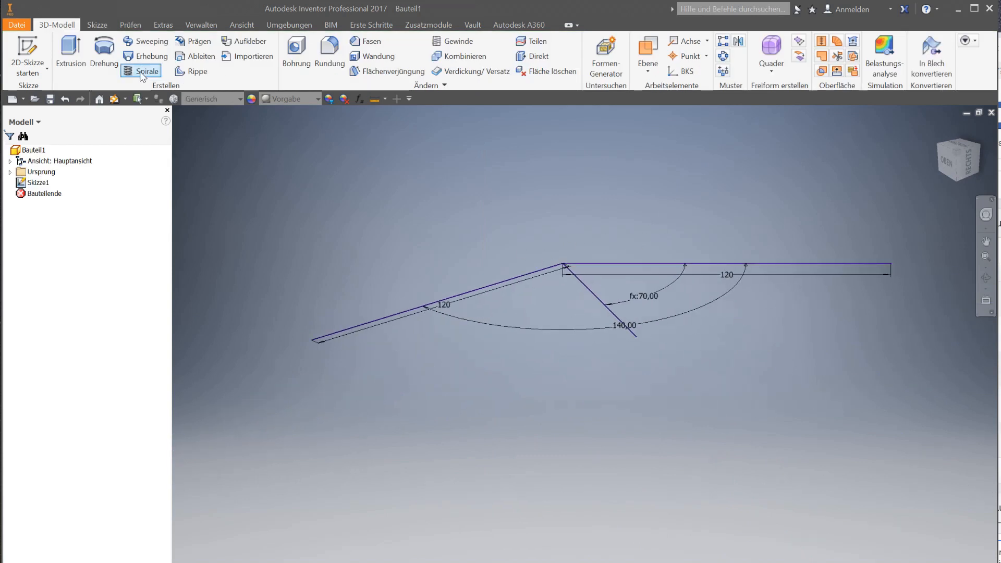
left_click(647, 73)
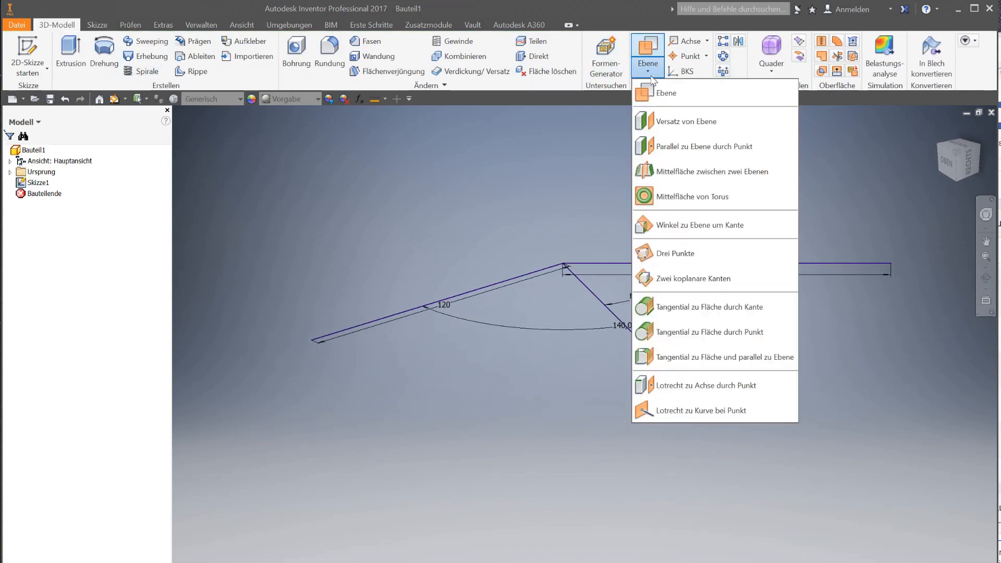
left_click(673, 381)
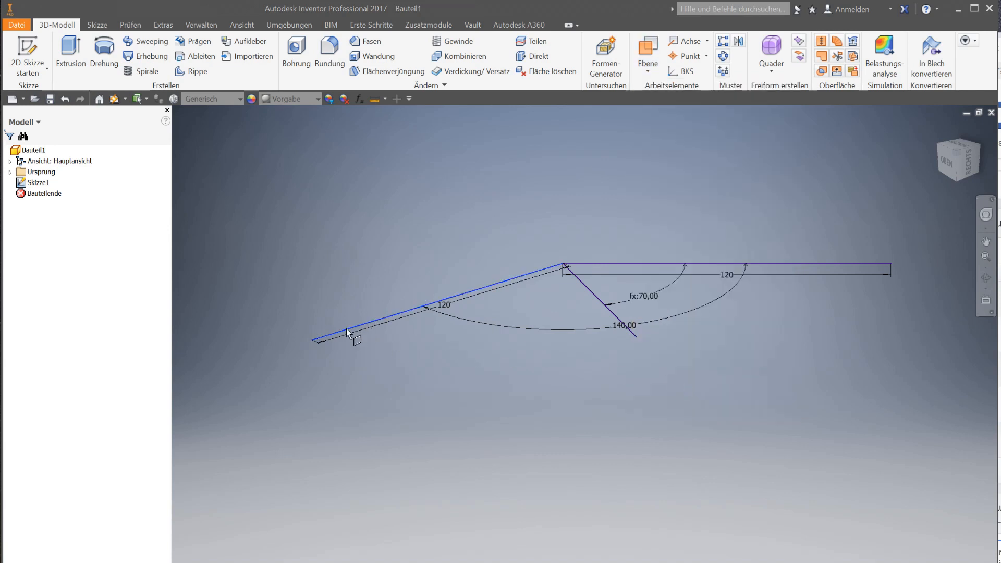
left_click(311, 340)
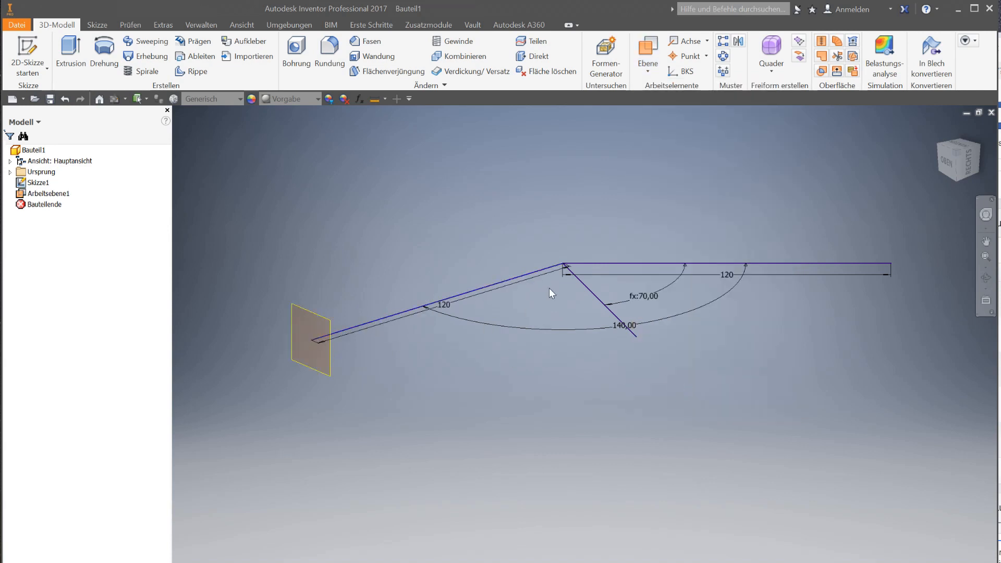
Create a second work plane normal to the other 120 mm line at its free end
left_click(647, 263)
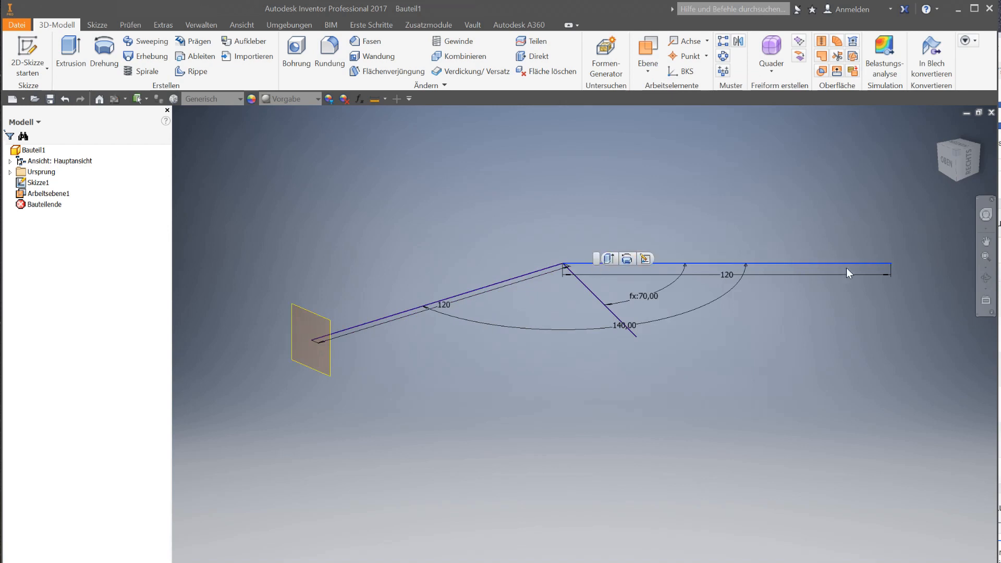
left_click(649, 66)
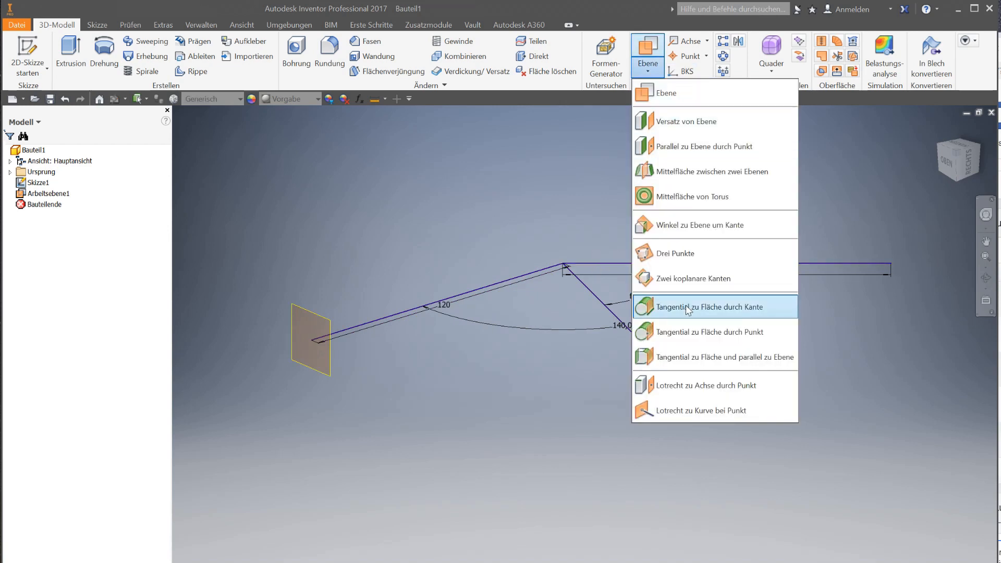
left_click(704, 384)
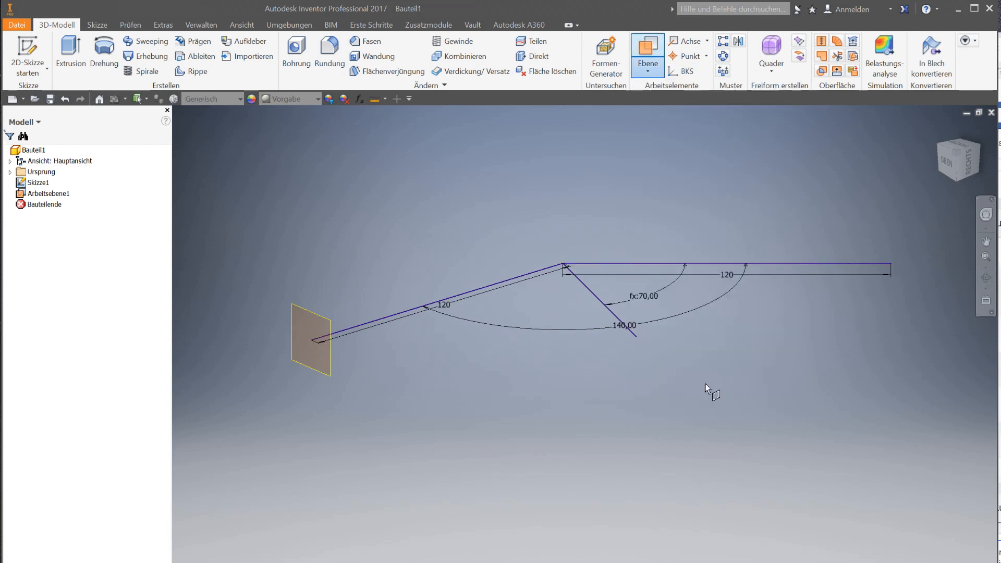
left_click(882, 263)
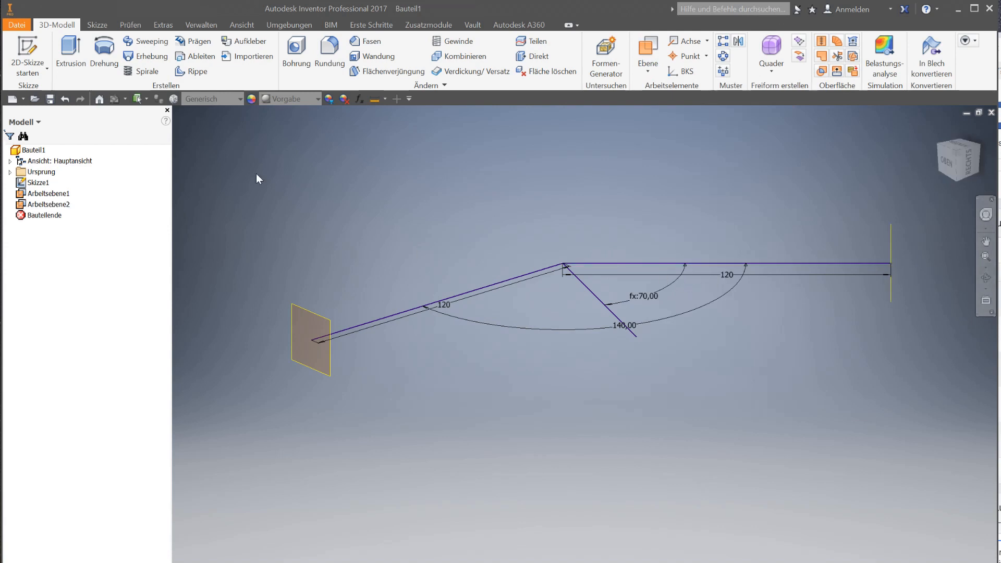
Start a sketch on the first work plane and draw an ellipse centred on the origin with its long axis horizontal
left_click(27, 52)
left_click(312, 319)
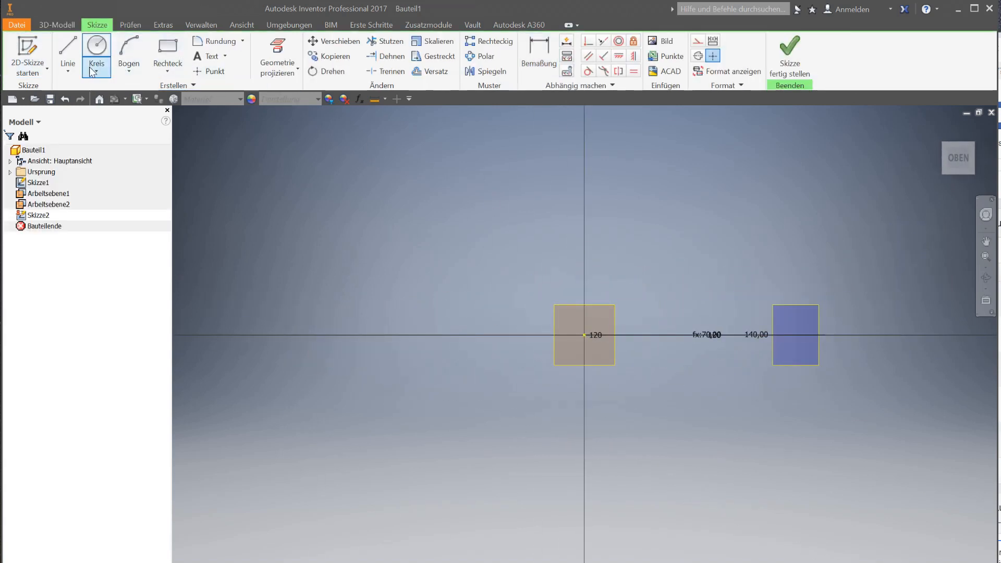
left_click(92, 69)
left_click(110, 148)
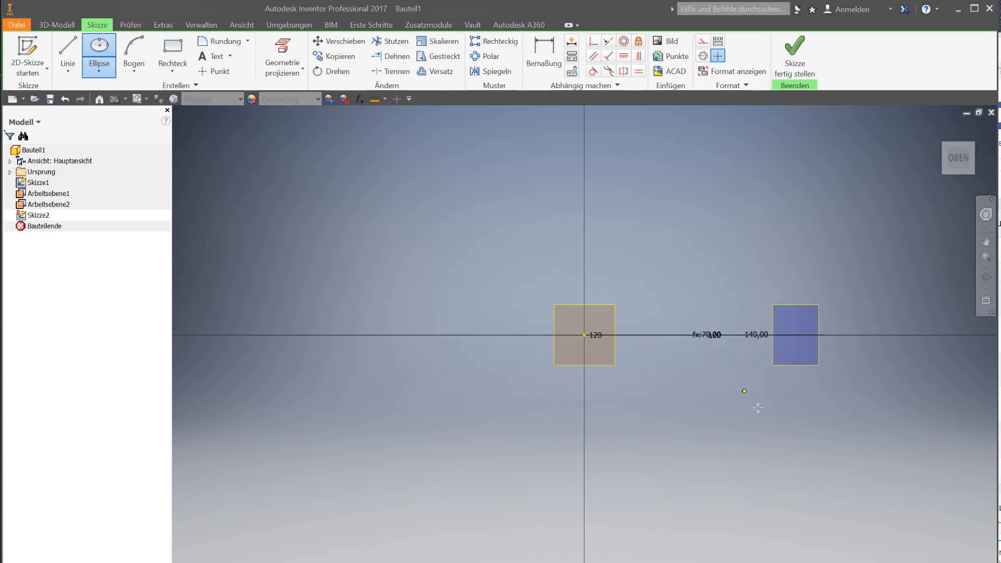
left_click(583, 335)
left_click(682, 334)
left_click(675, 353)
Dimension the ellipse with a vertical semi-axis of 25 mm and a horizontal semi-axis of 50 mm
key("d")
left_click(578, 287)
left_click(522, 321)
type("25")
key("Return")
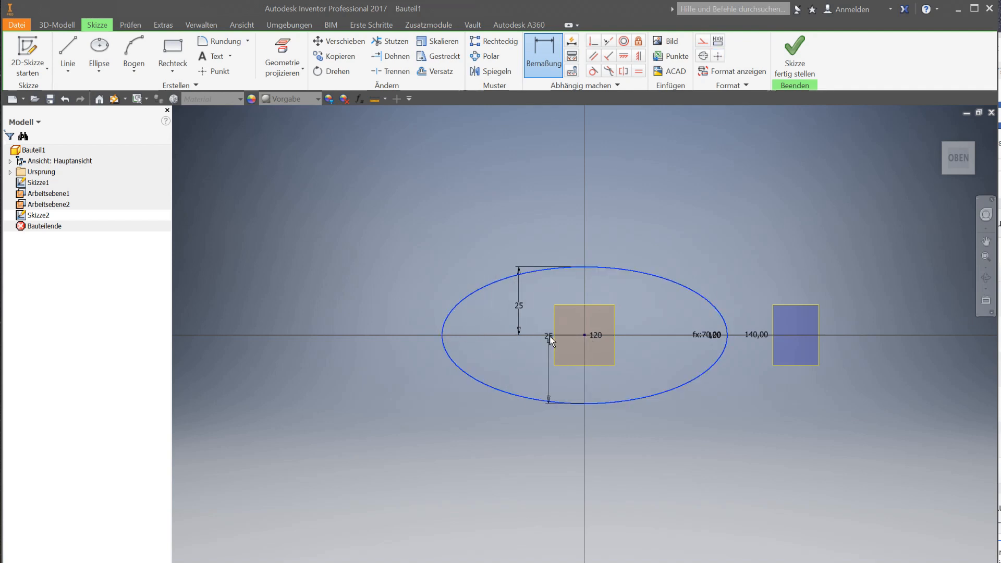
left_click(581, 344)
type("50")
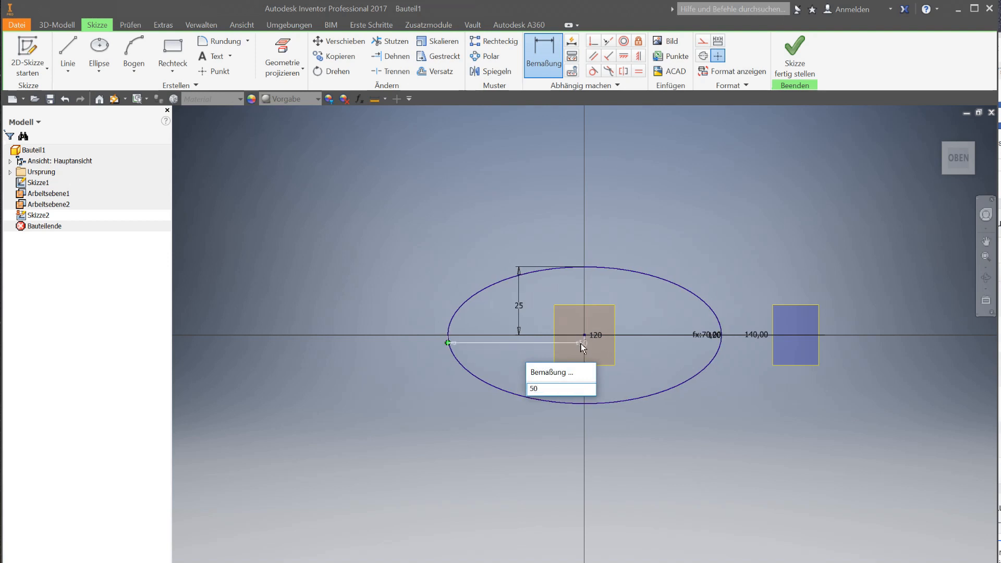
key("Return")
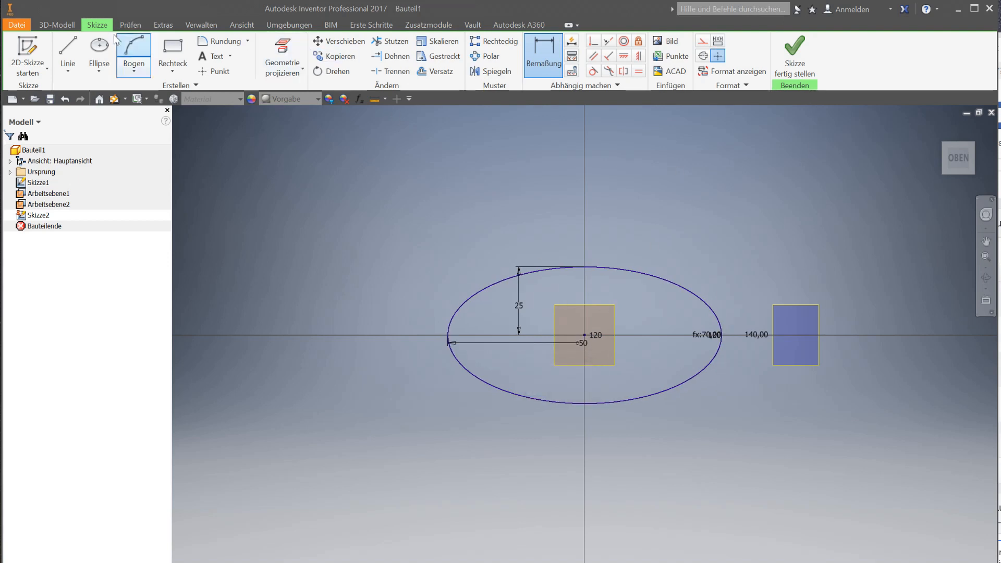
Offset the ellipse inward by 2 mm
left_click(99, 52)
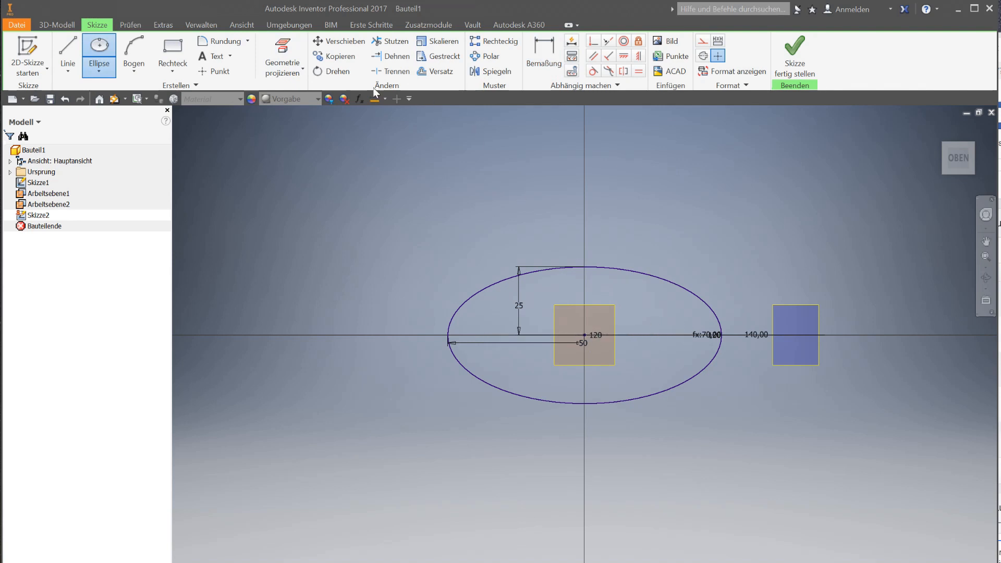
left_click(435, 71)
left_click(580, 267)
type("2")
key("Return")
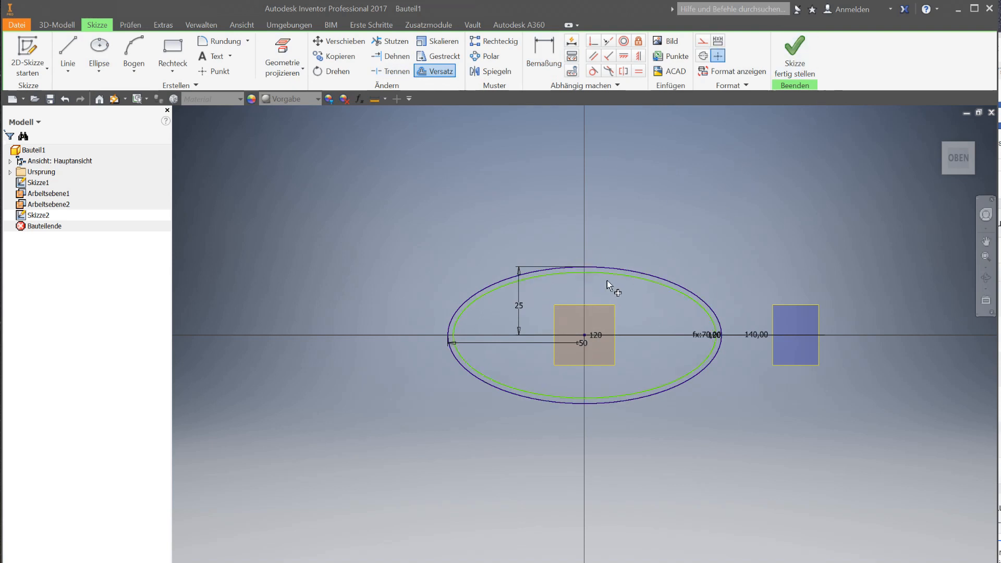
left_click(608, 277)
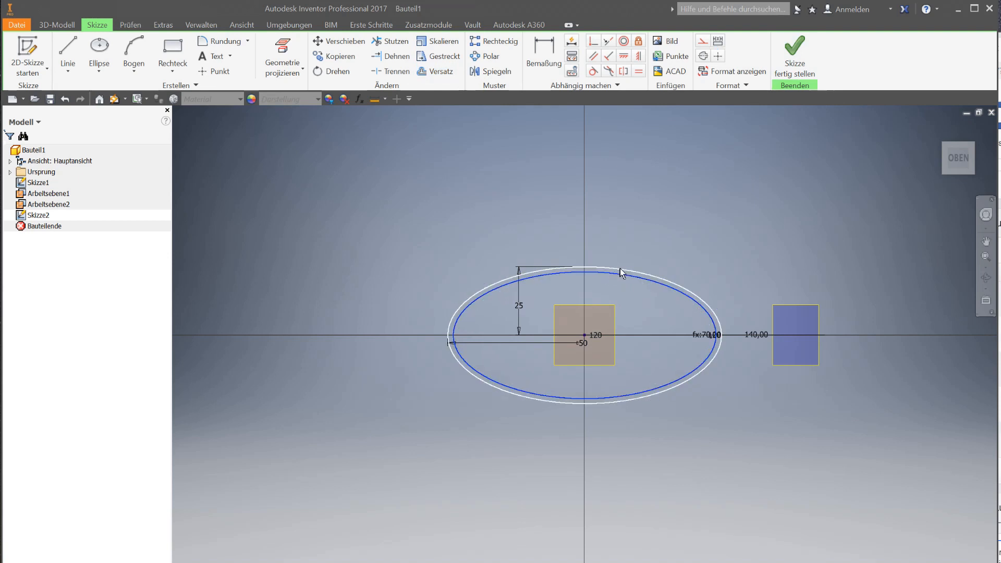
key("ctrl+z")
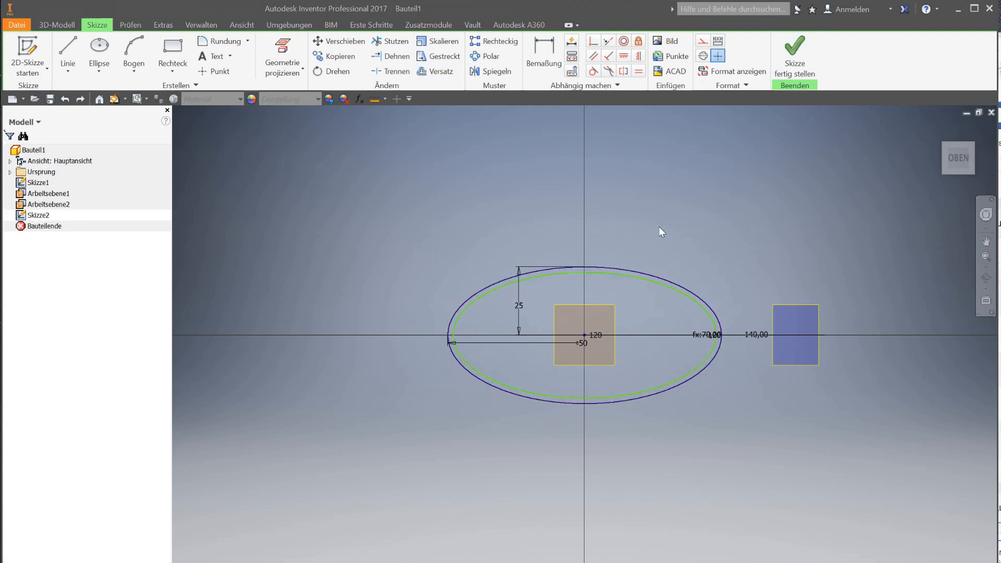
Dimension the inner ellipse with a vertical semi-axis of 23 mm and a horizontal semi-axis of 48 mm, and finish the sketch
left_click(540, 57)
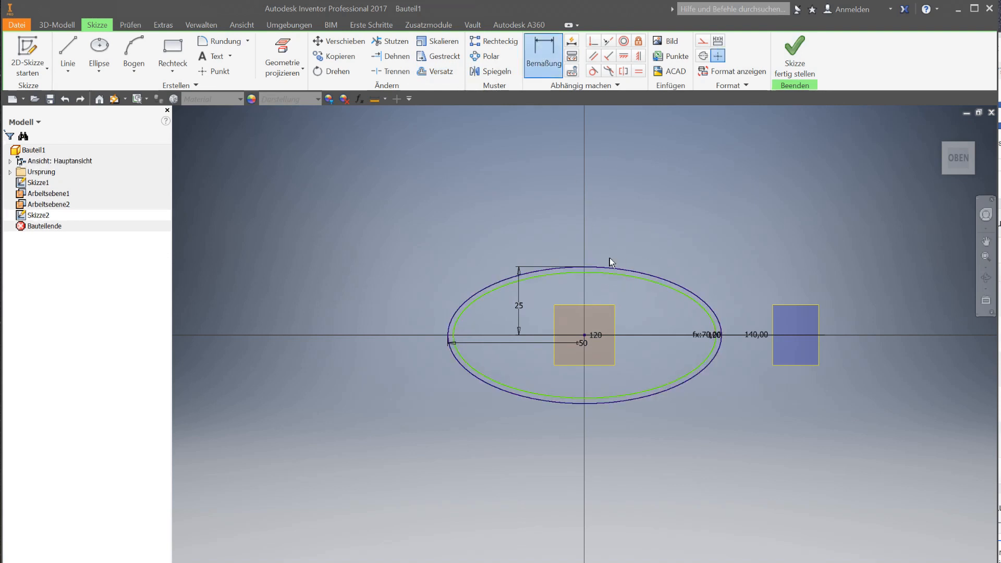
left_click(606, 267)
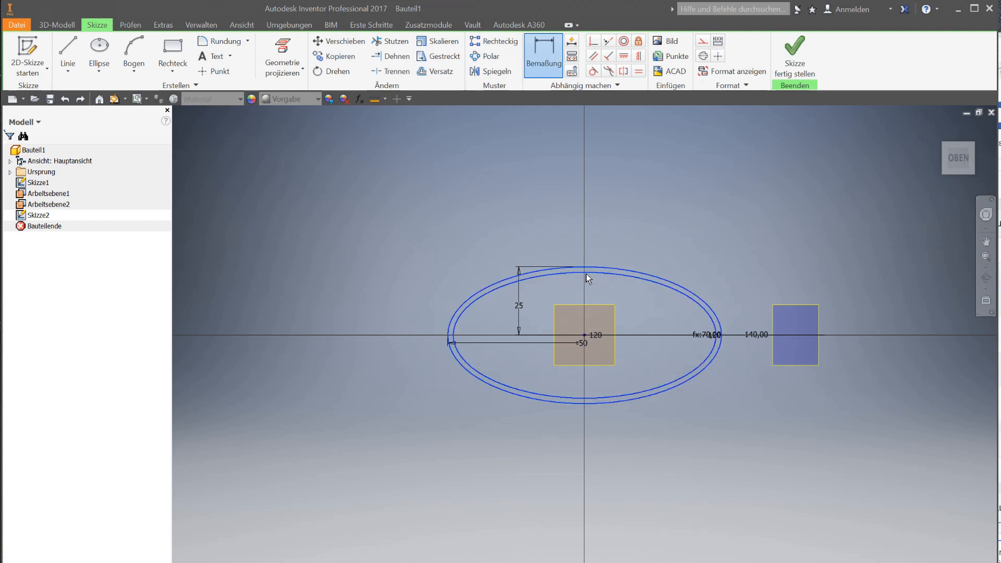
left_click(543, 66)
left_click(616, 274)
left_click(629, 326)
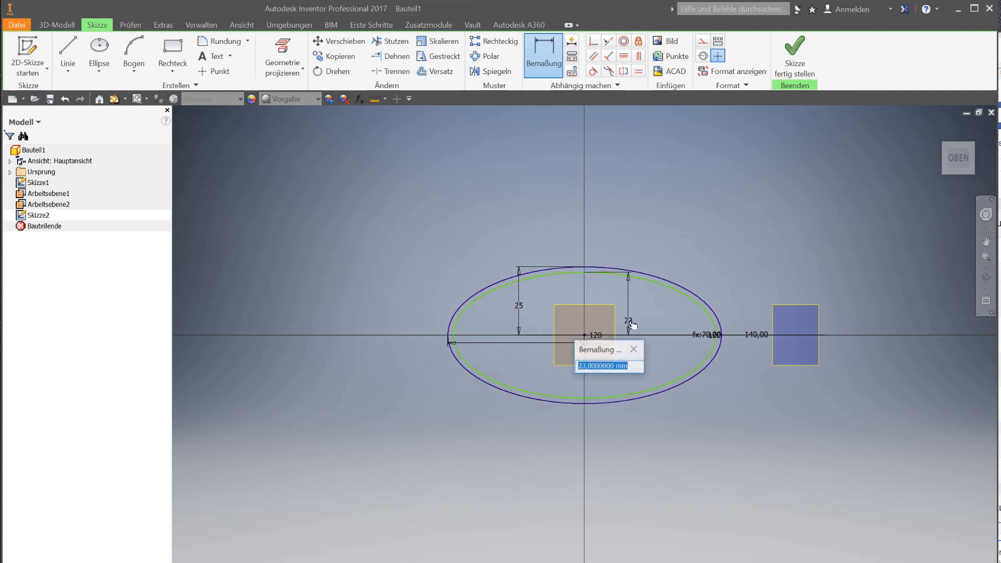
key("Return")
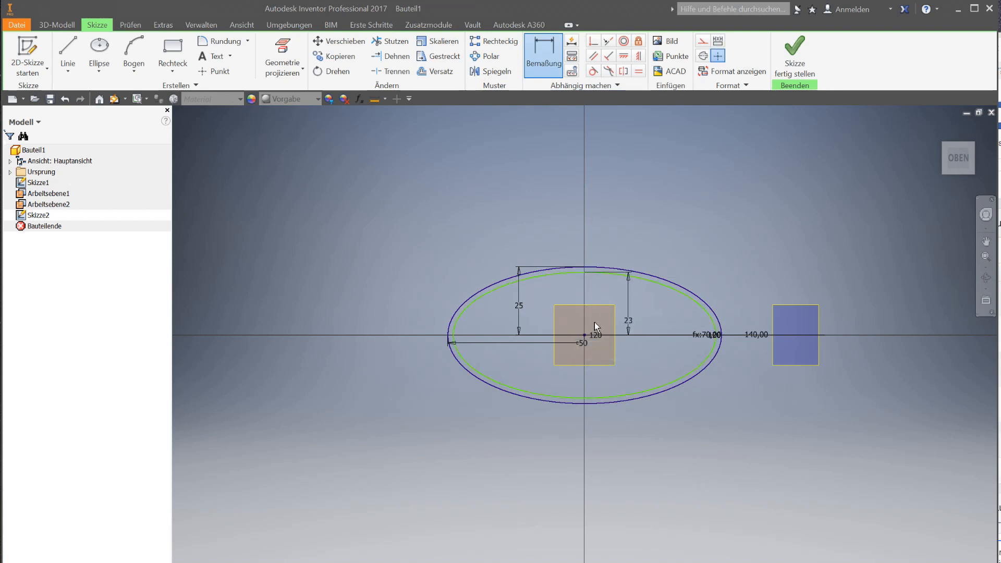
left_click(605, 274)
left_click(596, 305)
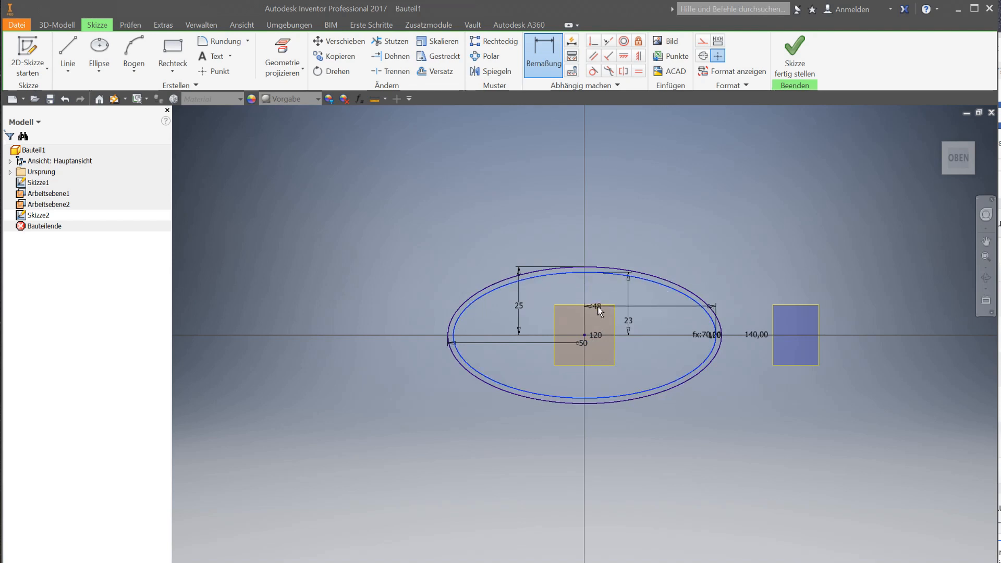
key("Return")
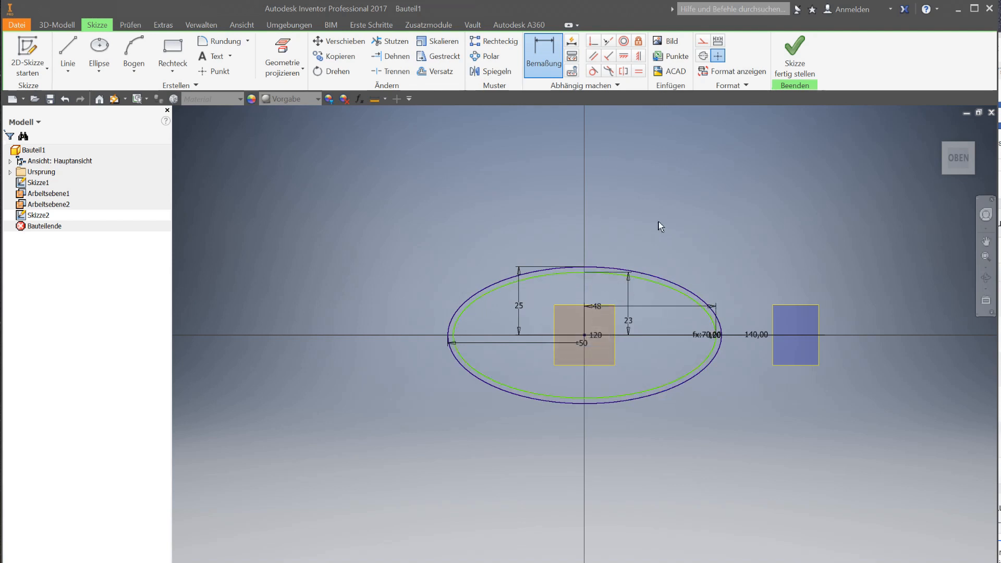
left_click(645, 282)
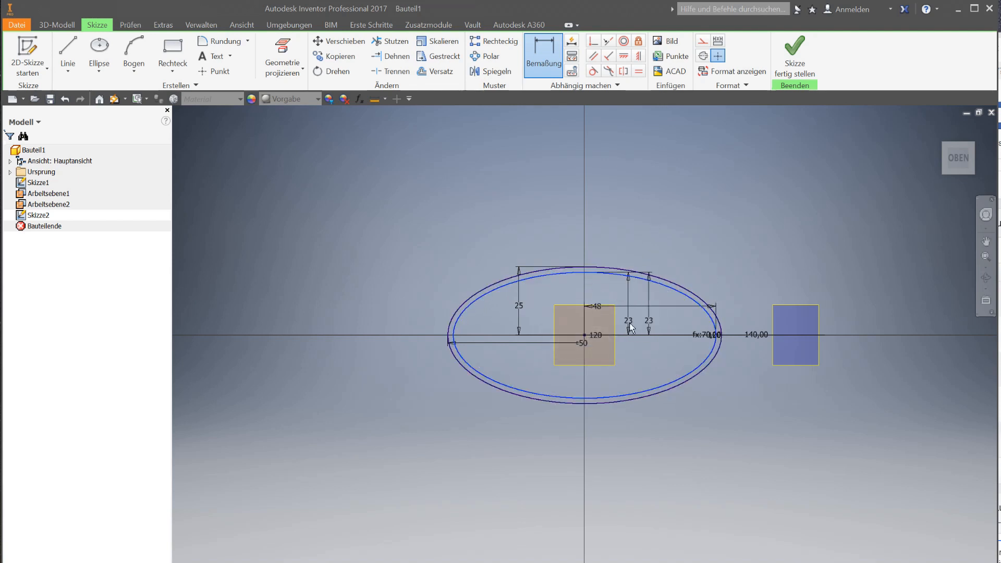
left_click(584, 335)
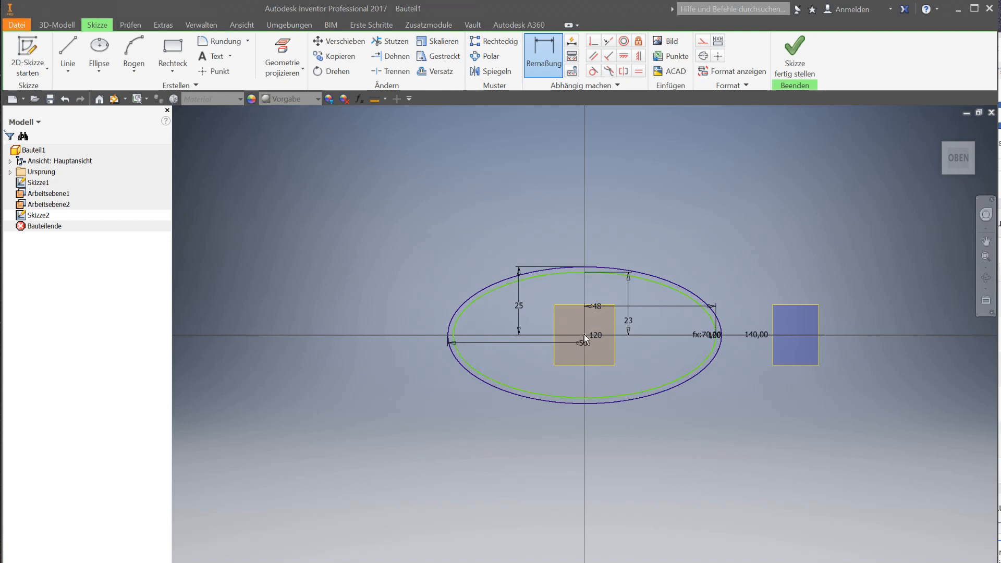
key("Escape")
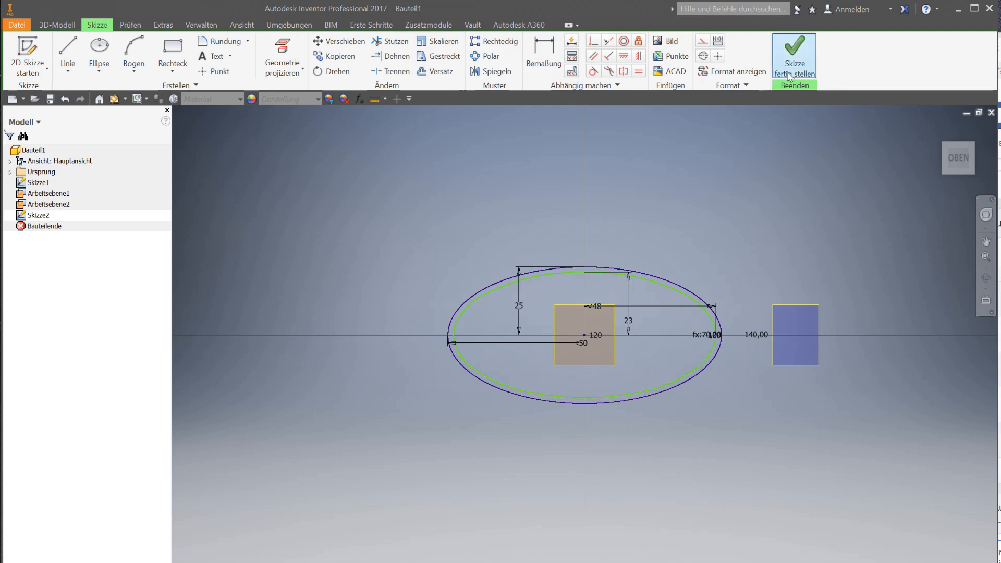
left_click(795, 54)
Start a sketch on the second work plane and draw an origin-centred ellipse with semi-axes of about 51 mm horizontally and 25 mm vertically
scroll(445, 312, "up", 3)
middle_click_drag(447, 311, 461, 322)
middle_click_drag(773, 314, 688, 315, "shift")
left_click(667, 316)
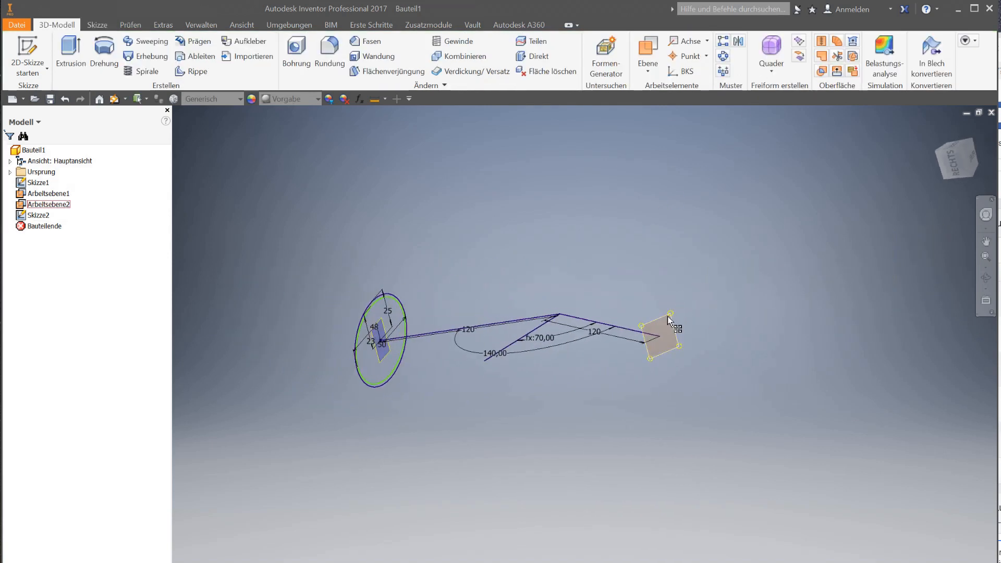
key("s")
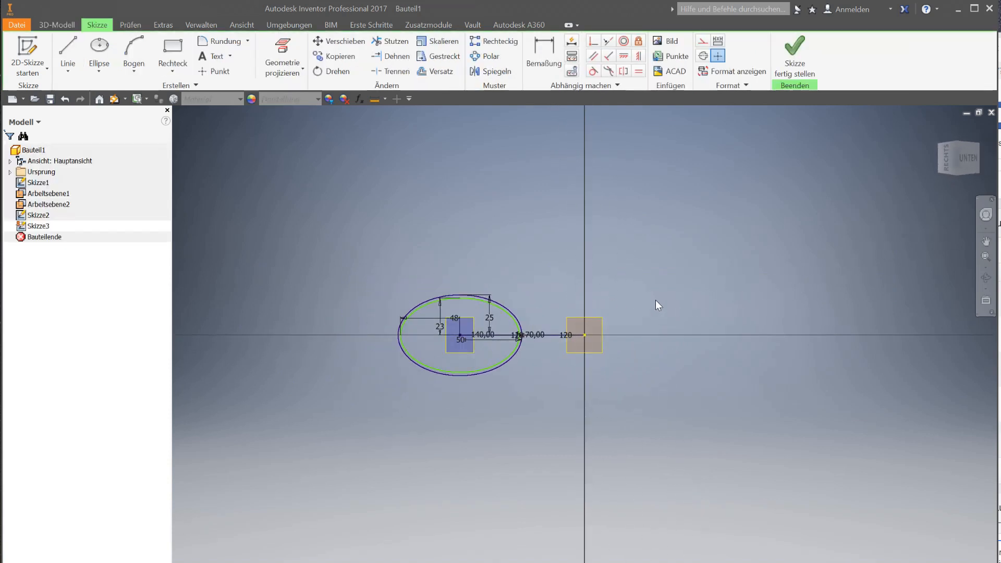
left_click(100, 50)
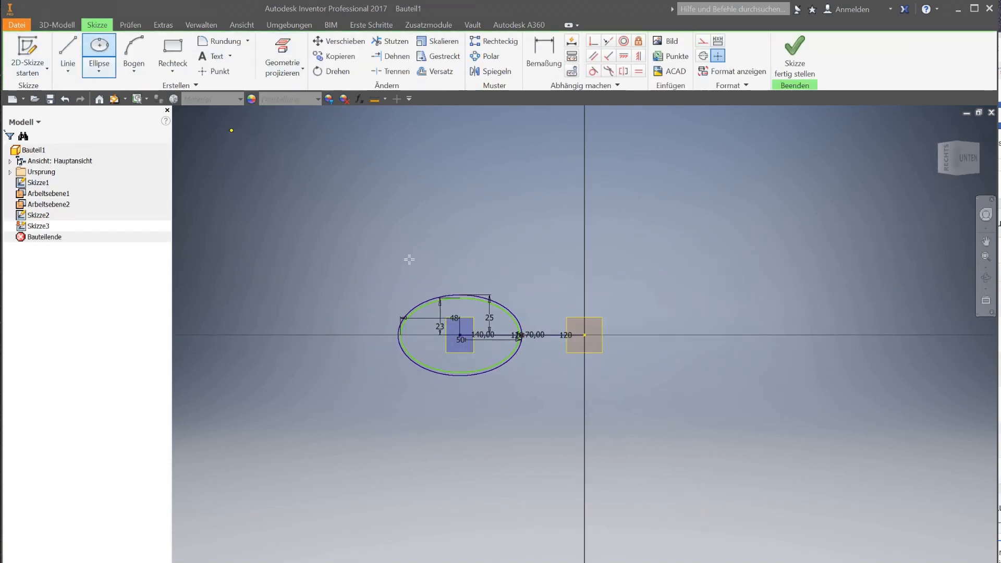
left_click(584, 335)
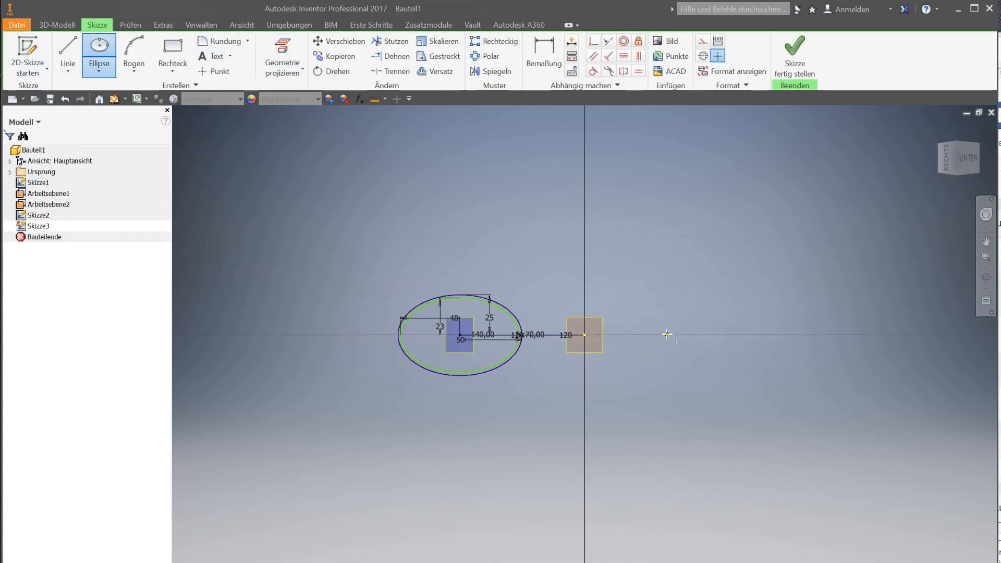
left_click(667, 335)
left_click(663, 347)
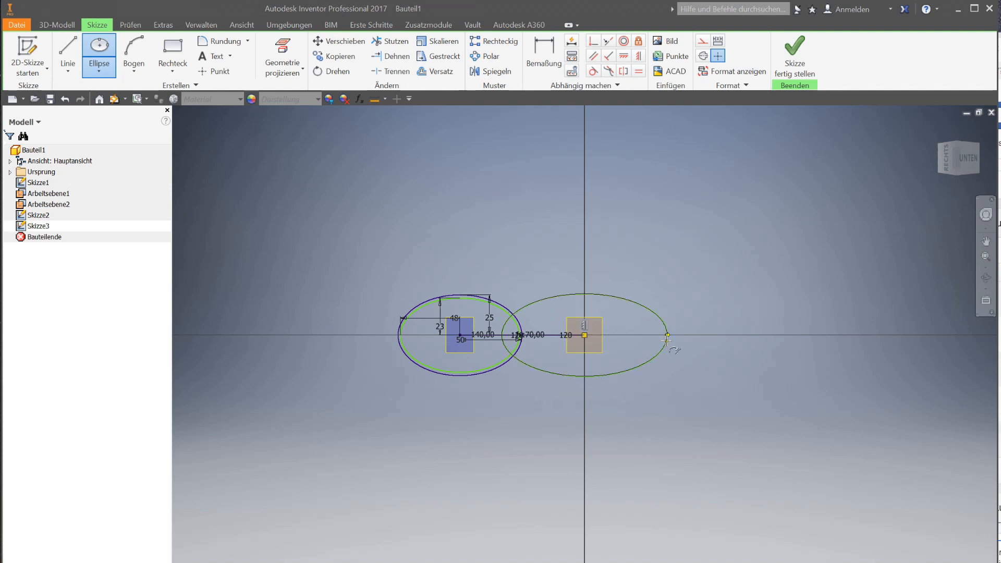
Dimension the new ellipse's horizontal and vertical semi-axes by linking them to the first outer ellipse's 50 mm and 25 mm dimensions
left_click(555, 74)
left_click(625, 300)
left_click(614, 313)
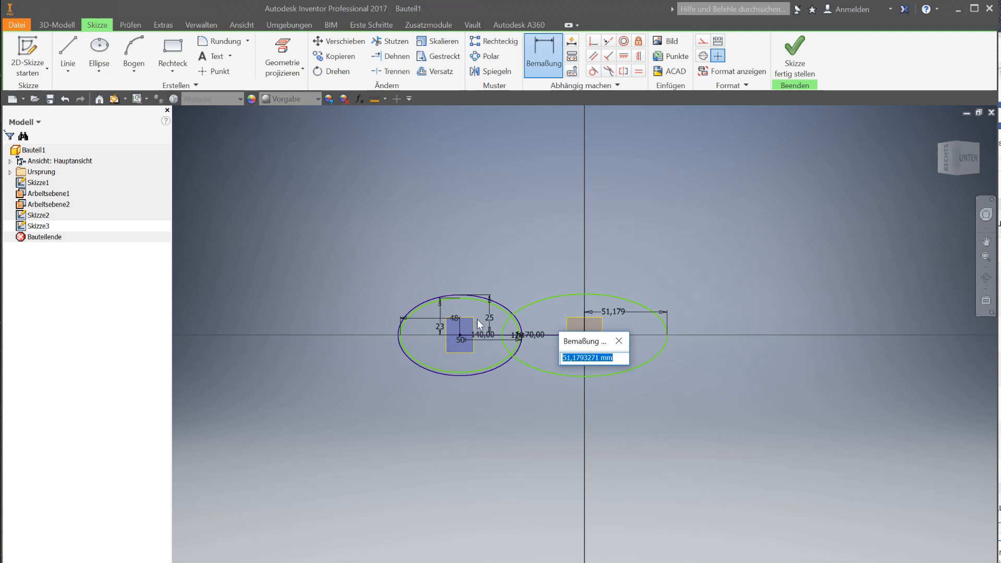
scroll(446, 346, "down", 2)
scroll(410, 348, "up", 5)
left_click(445, 337)
key("Return")
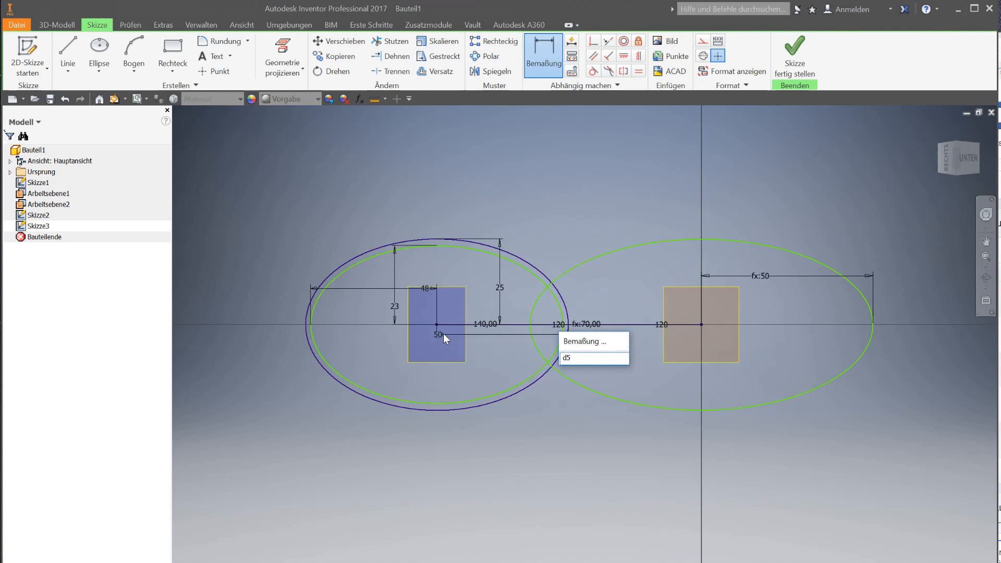
left_click(715, 240)
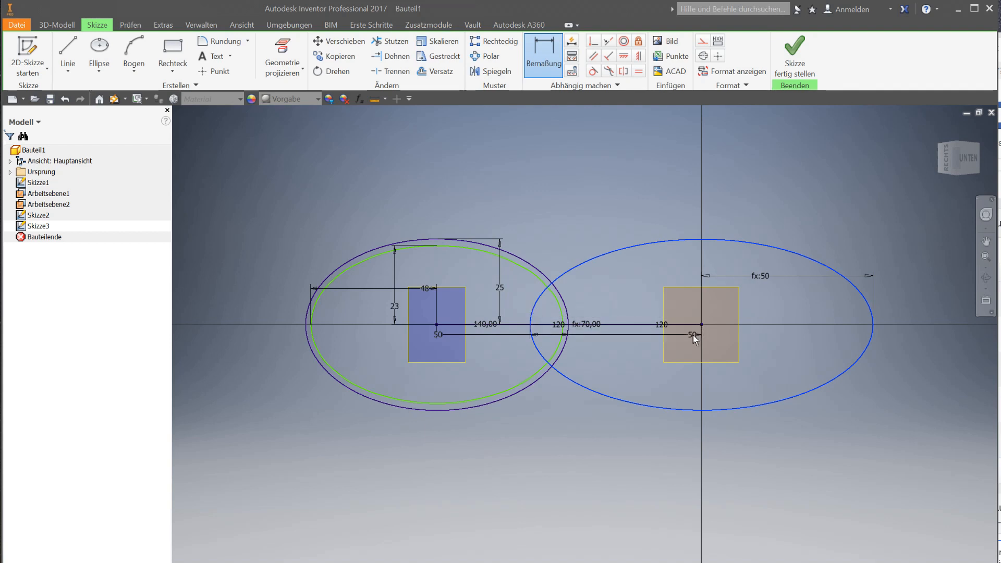
left_click(723, 330)
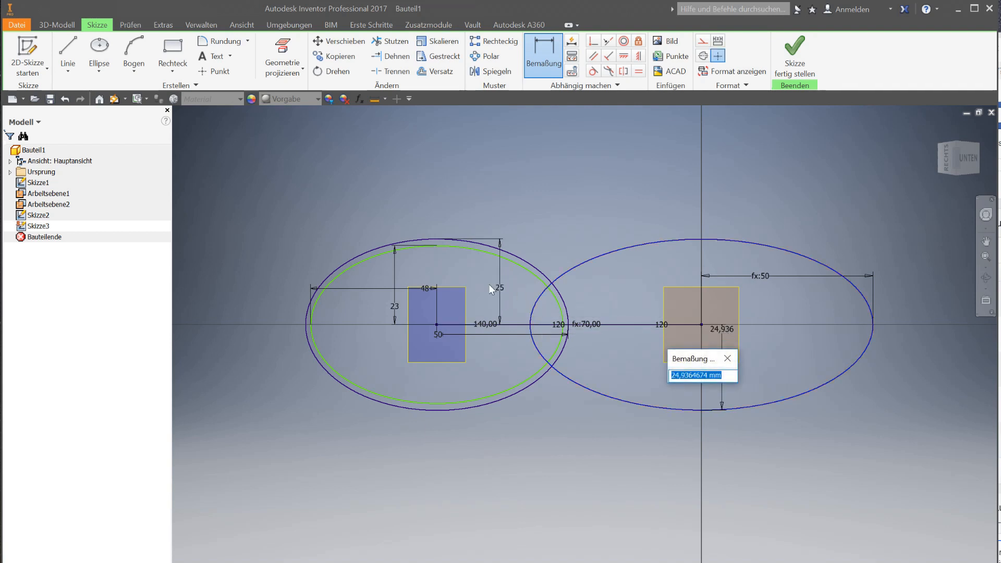
left_click(502, 288)
key("Return")
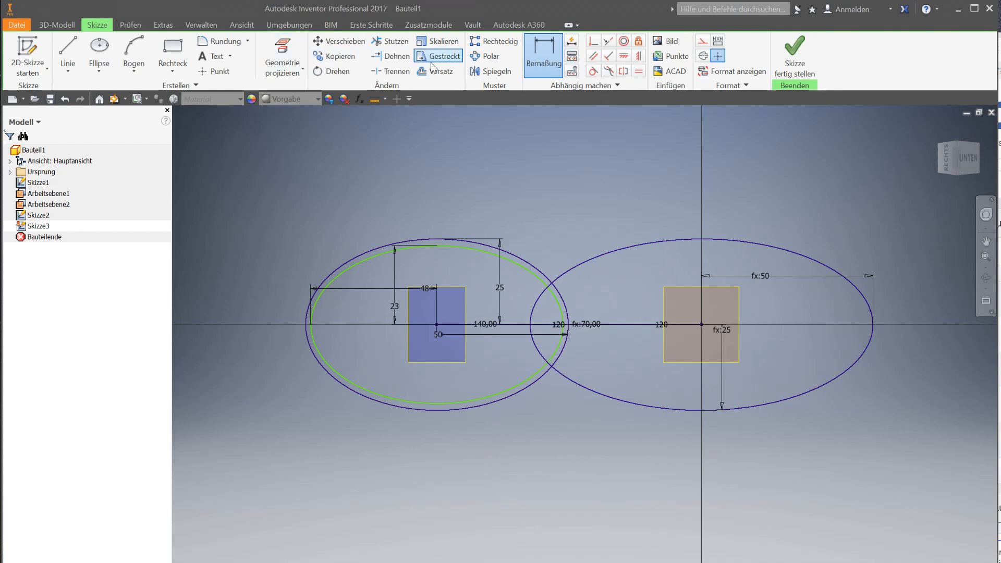
Offset the second work plane's ellipse inward by 2 mm
left_click(451, 71)
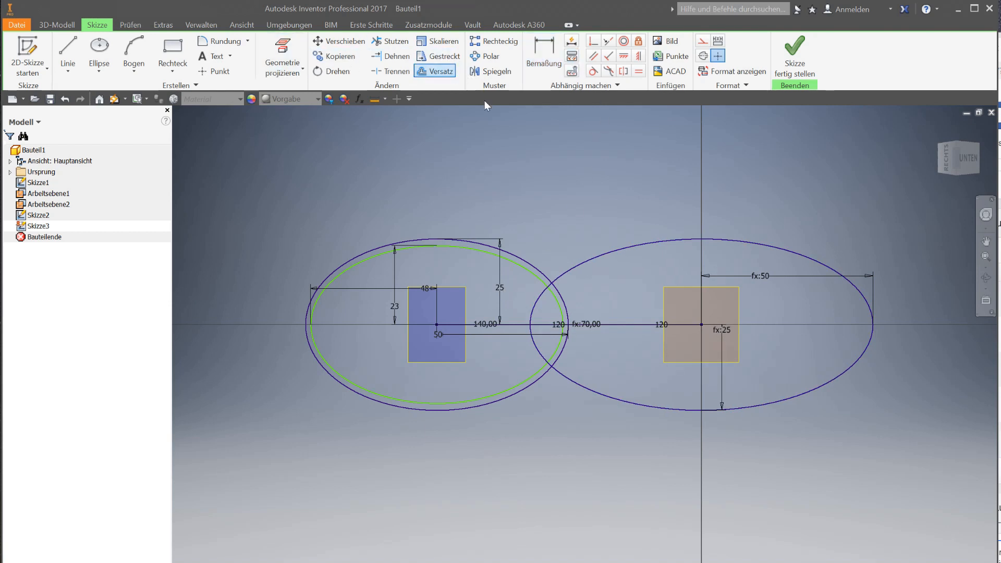
left_click(658, 239)
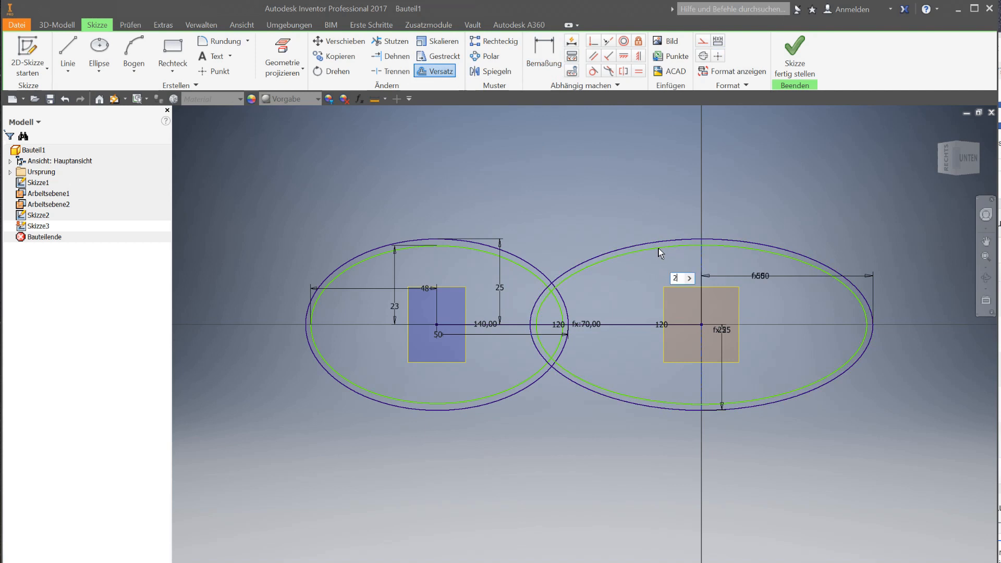
left_click(660, 254)
Dimension the second inner ellipse by linking its semi-axes to the first inner ellipse's 48 mm and 23 mm dimensions, and finish the sketch
left_click(544, 73)
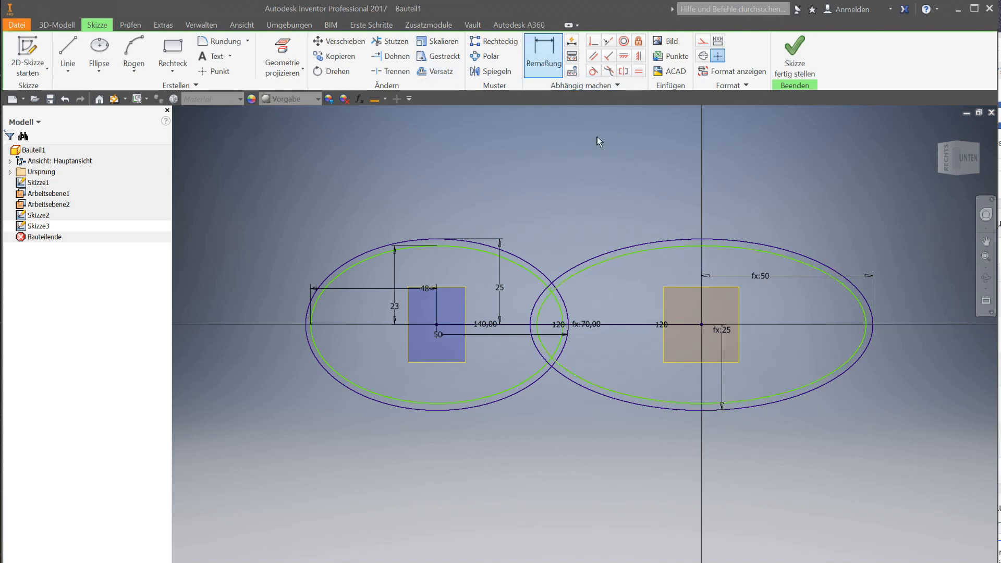
left_click(659, 252)
left_click(696, 265)
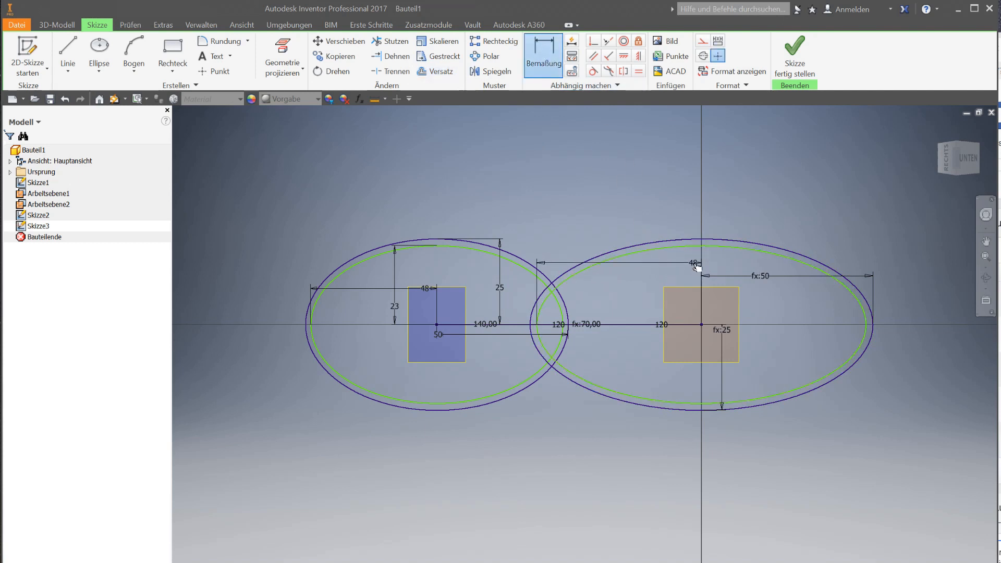
left_click(429, 289)
key("Return")
left_click(667, 251)
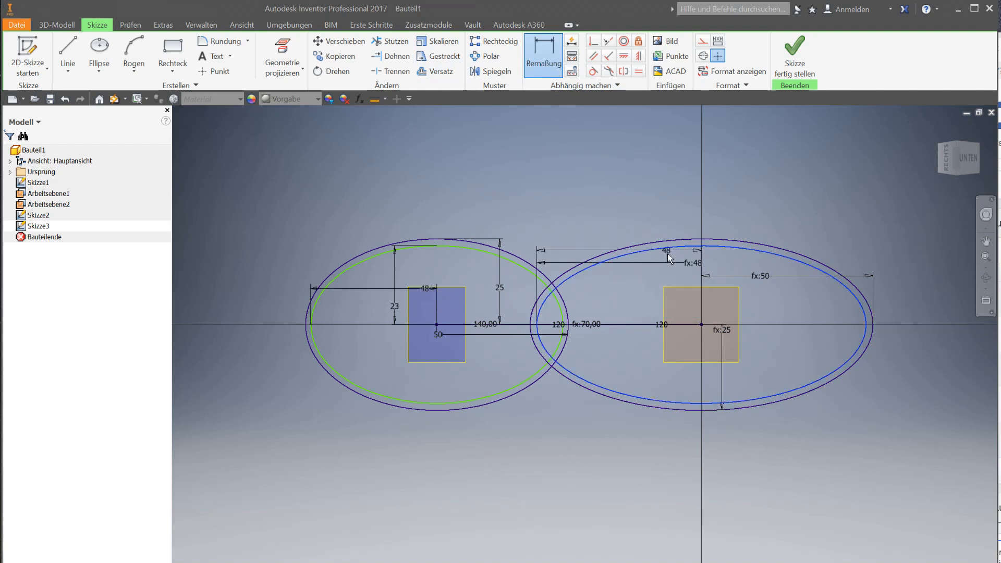
left_click(697, 325)
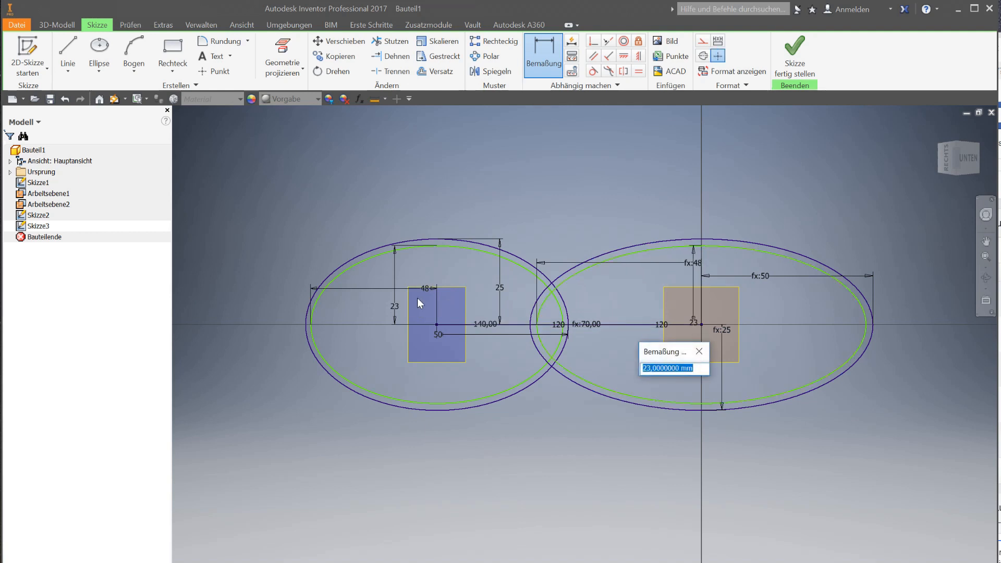
left_click(399, 308)
key("Return")
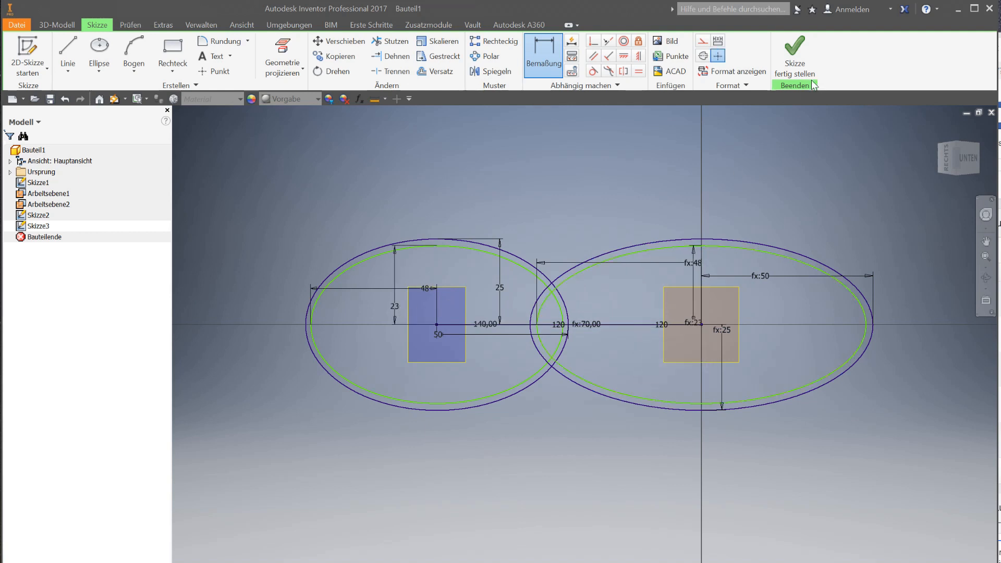
left_click(794, 52)
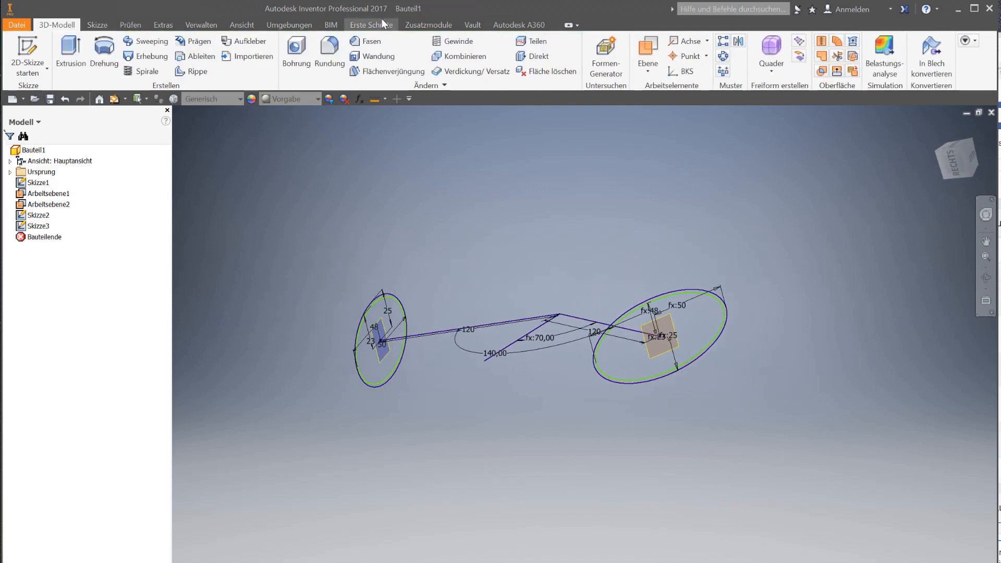
Create a work plane at 90 degrees to the XZ plane about the bisecting line at the path's corner
left_click(647, 73)
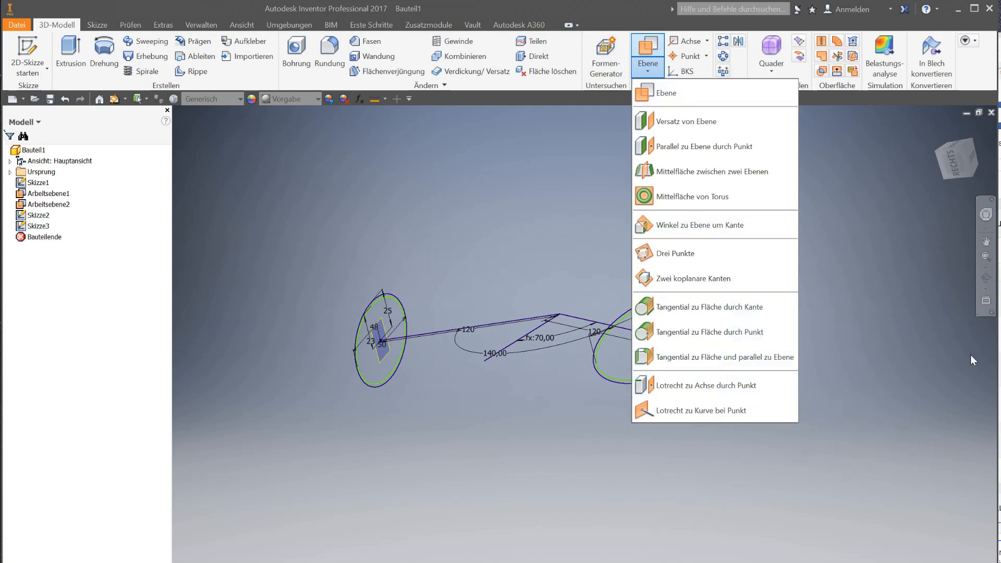
left_click(674, 224)
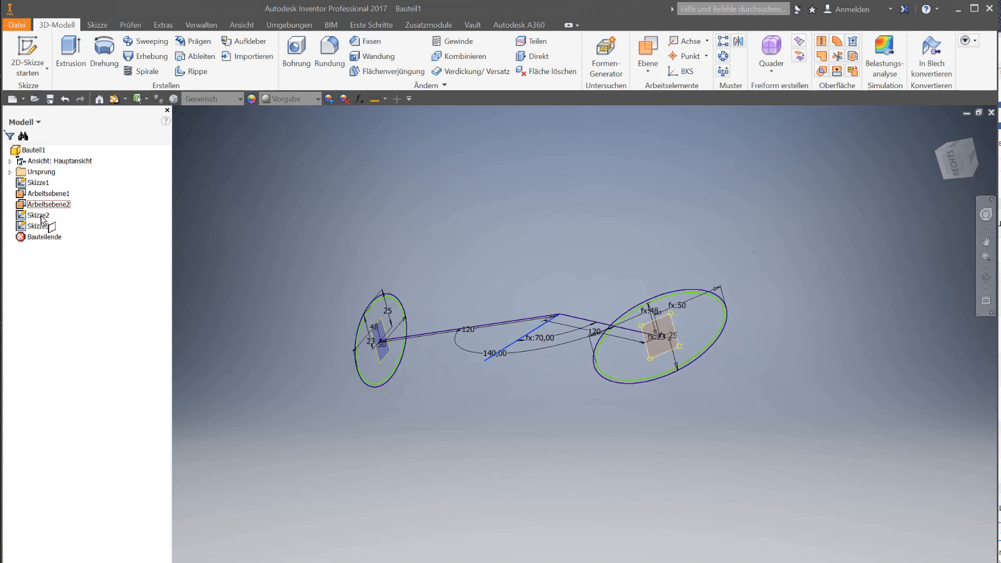
left_click(10, 173)
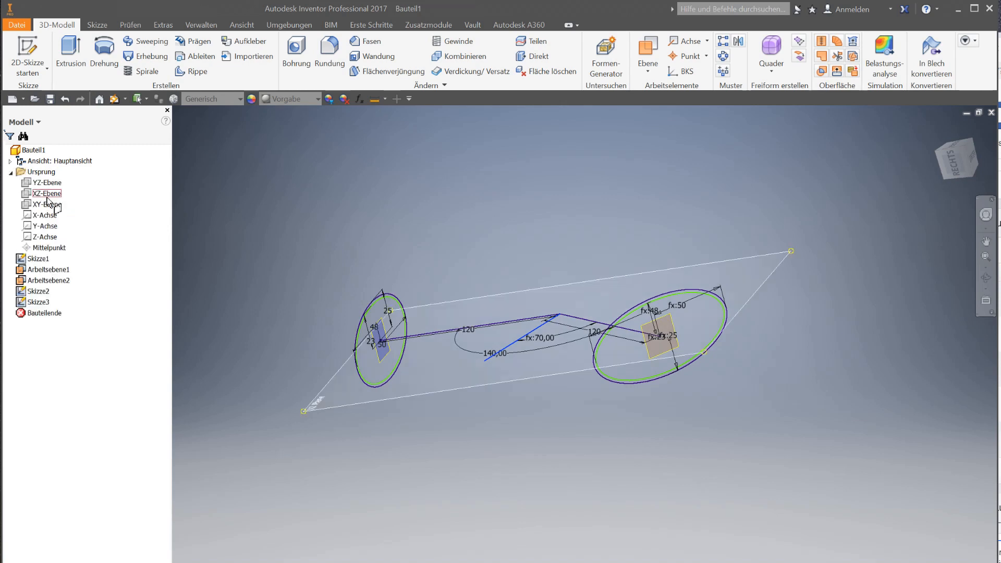
left_click(48, 196)
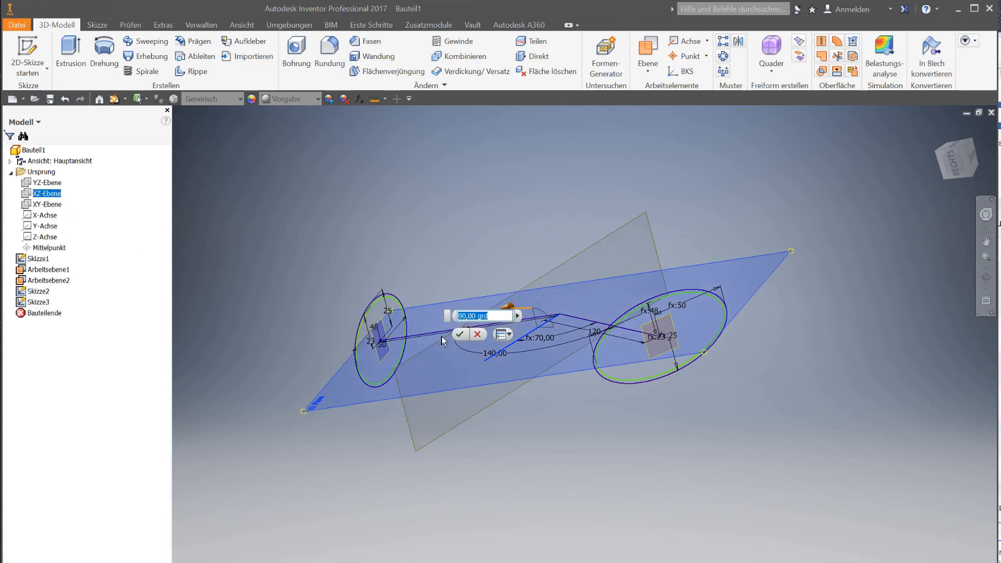
left_click(458, 339)
Extrude the ring between the first end's two ellipses as a solid up to the bisecting work plane
mouse_move(426, 352)
middle_mouse_down("shift")
mouse_move(453, 331)
mouse_move(518, 319)
middle_mouse_up("shift")
left_click(73, 55)
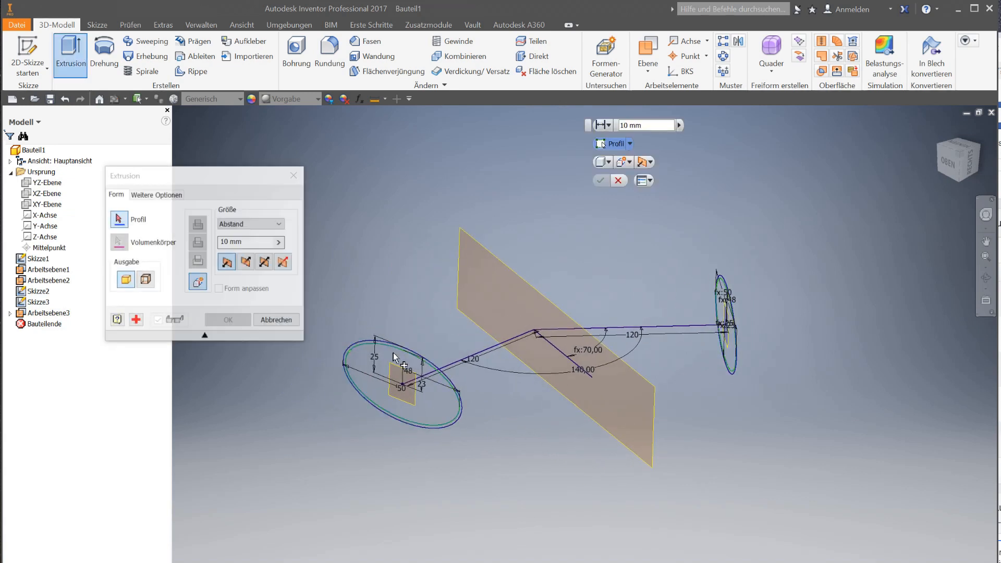
left_click(366, 343)
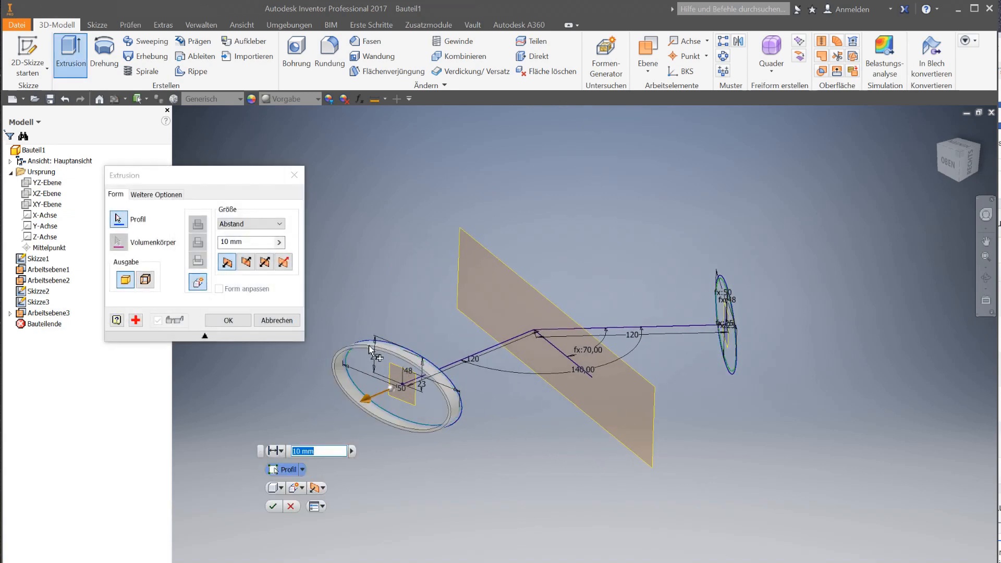
left_click(233, 229)
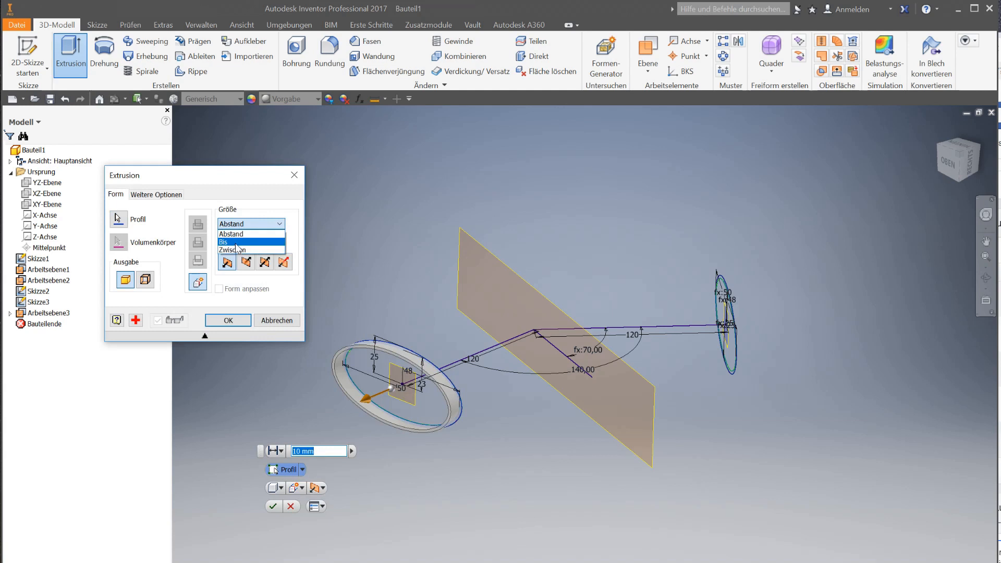
left_click(237, 243)
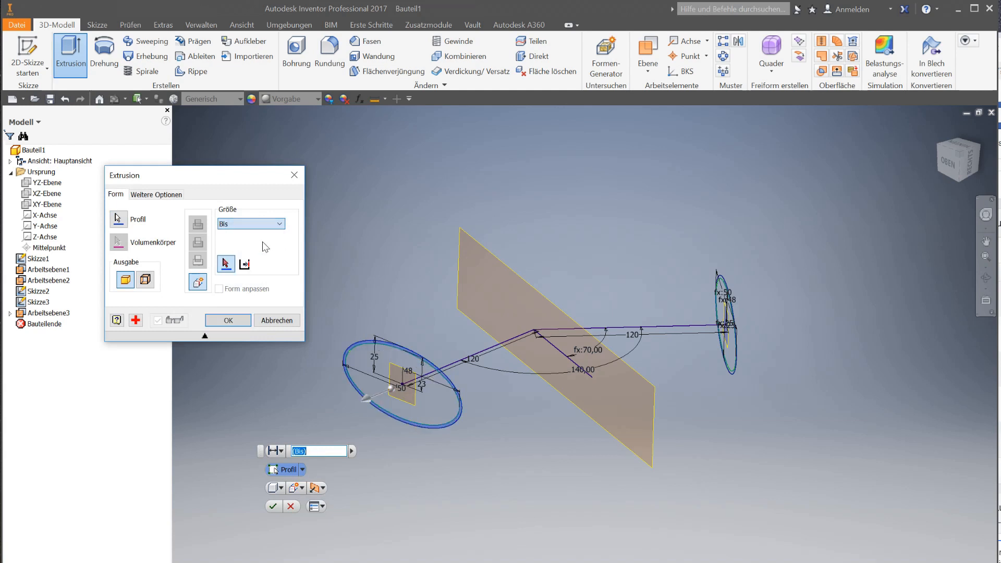
left_click(495, 263)
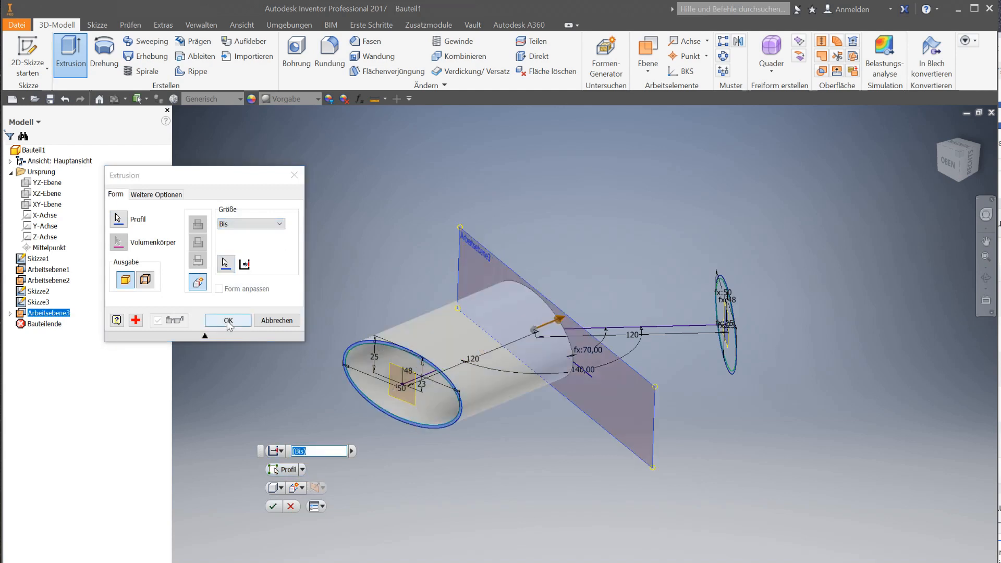
left_click(228, 321)
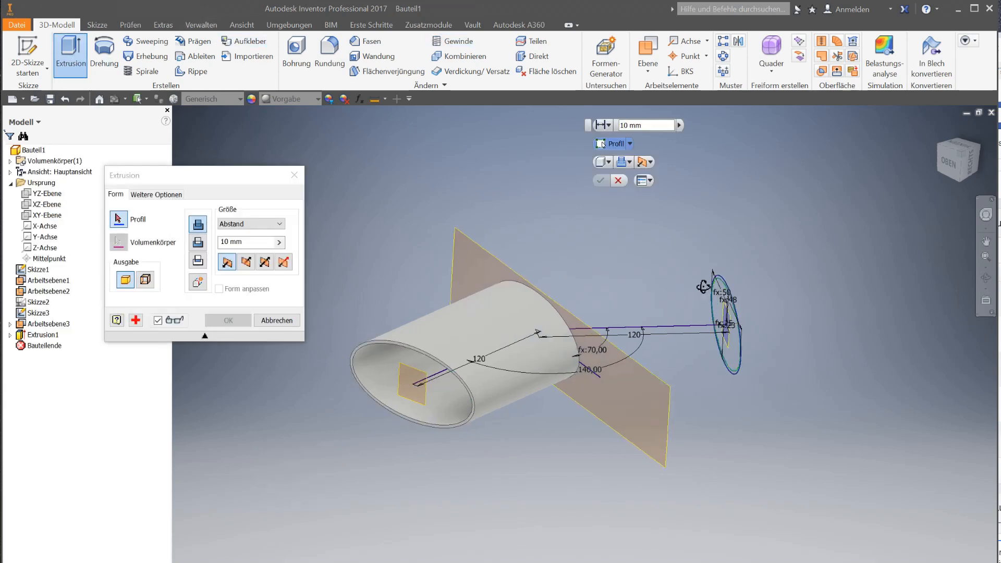
Extrude the second end's elliptical ring up to the bisecting work plane as a new, separate solid
scroll(713, 273, "up", 5)
left_click(712, 273)
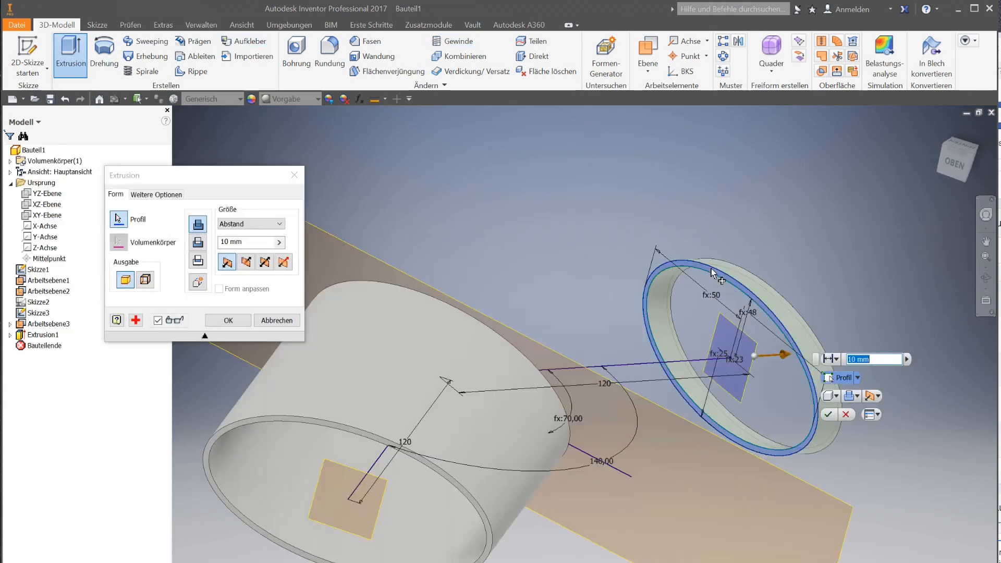
middle_click_drag(551, 284, 377, 292, "shift")
left_click(240, 223)
left_click(235, 250)
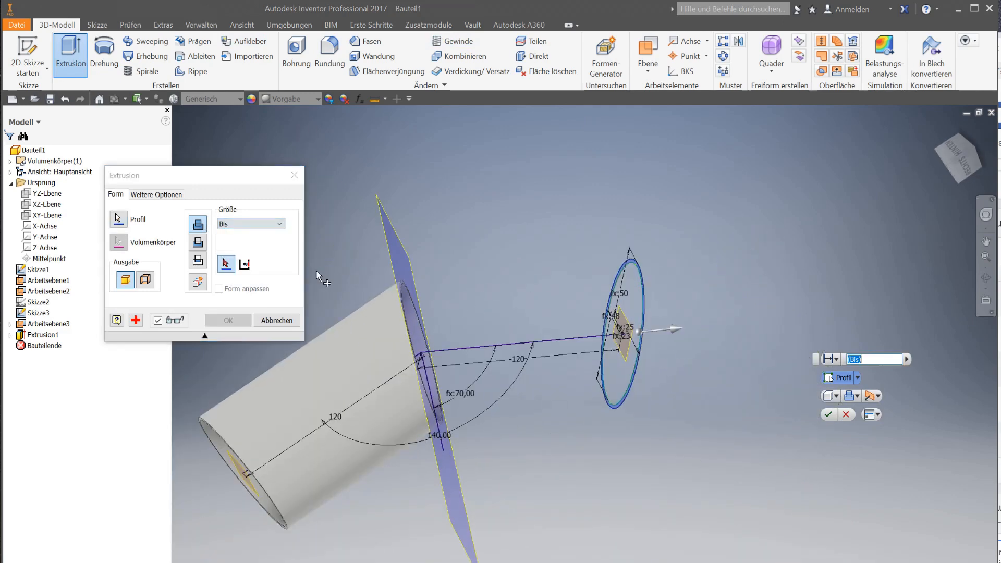
scroll(367, 268, "up", 3)
middle_click_drag(367, 268, 543, 296, "shift")
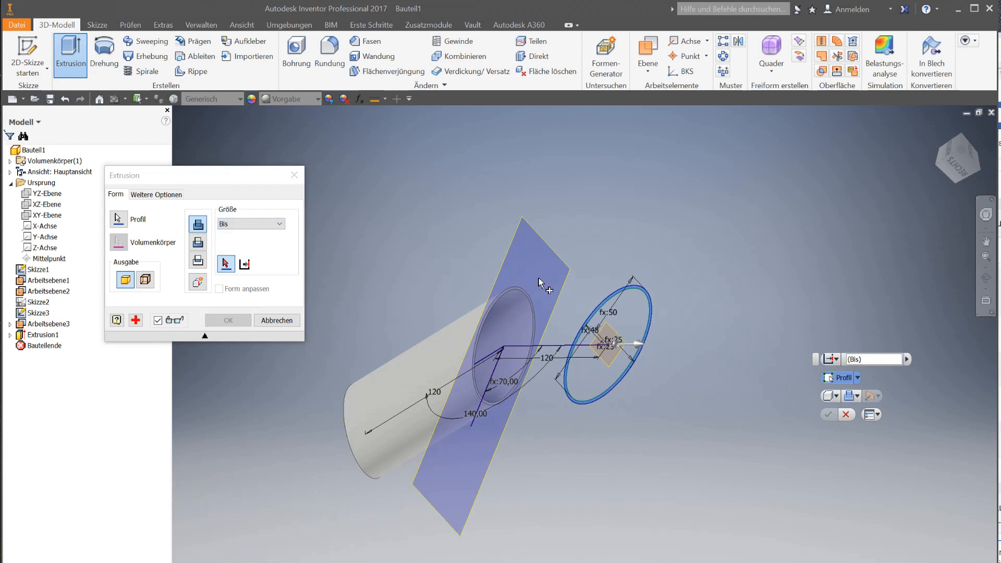
left_click(509, 259)
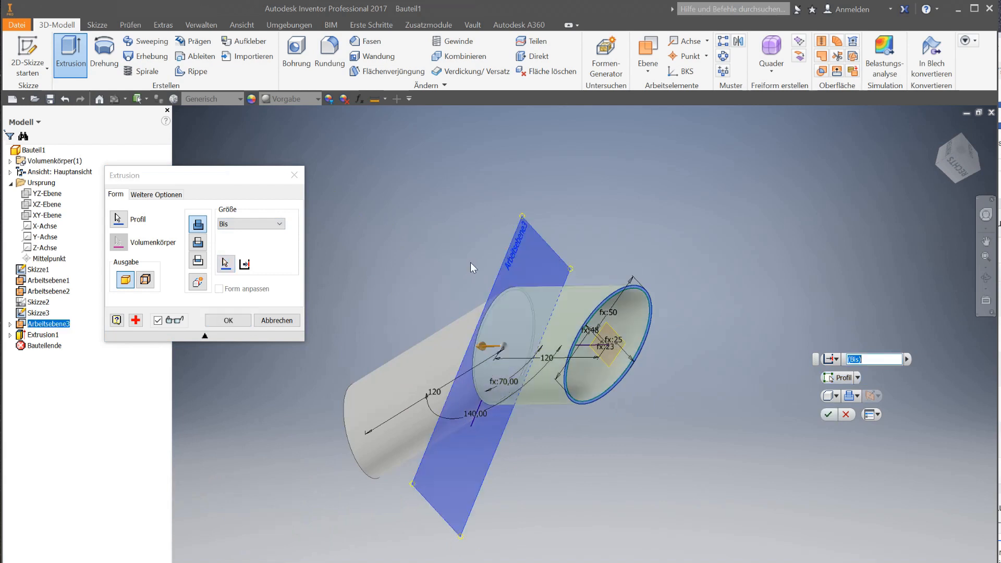
left_click(198, 282)
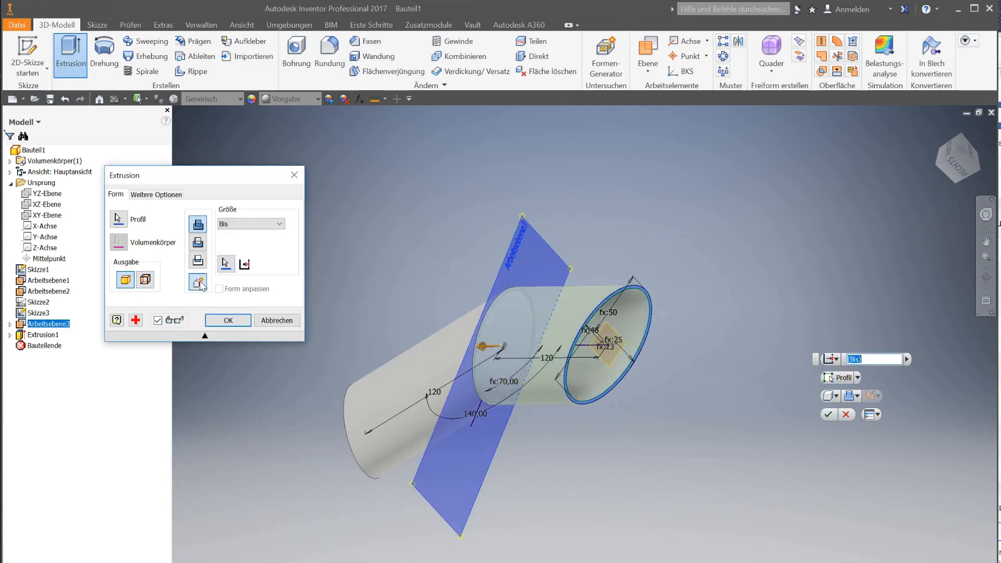
left_click(232, 320)
Sketch a 95 mm diameter circle centred on the origin on the XY plane and finish the sketch
middle_click_drag(386, 334, 436, 253, "shift")
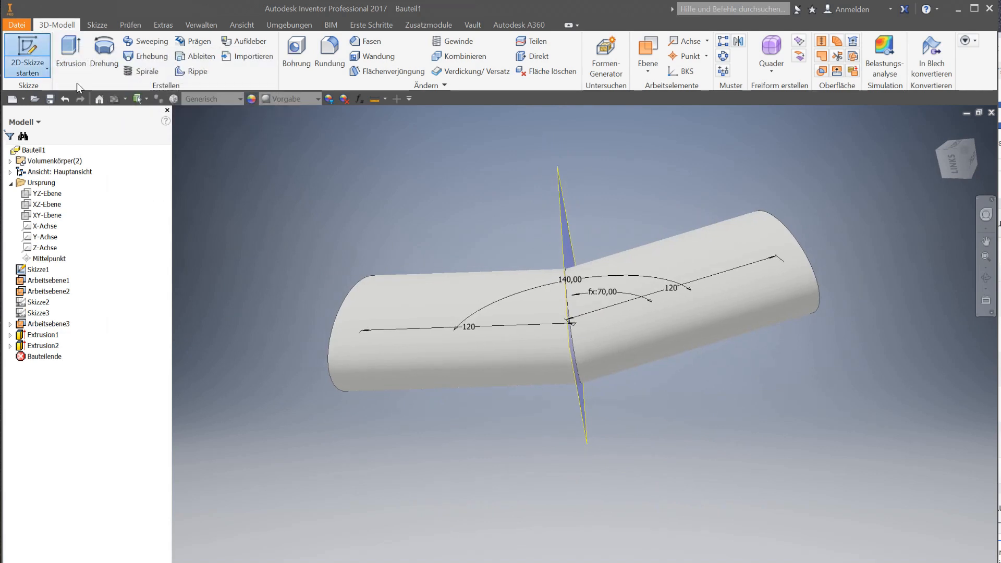
left_click(48, 215)
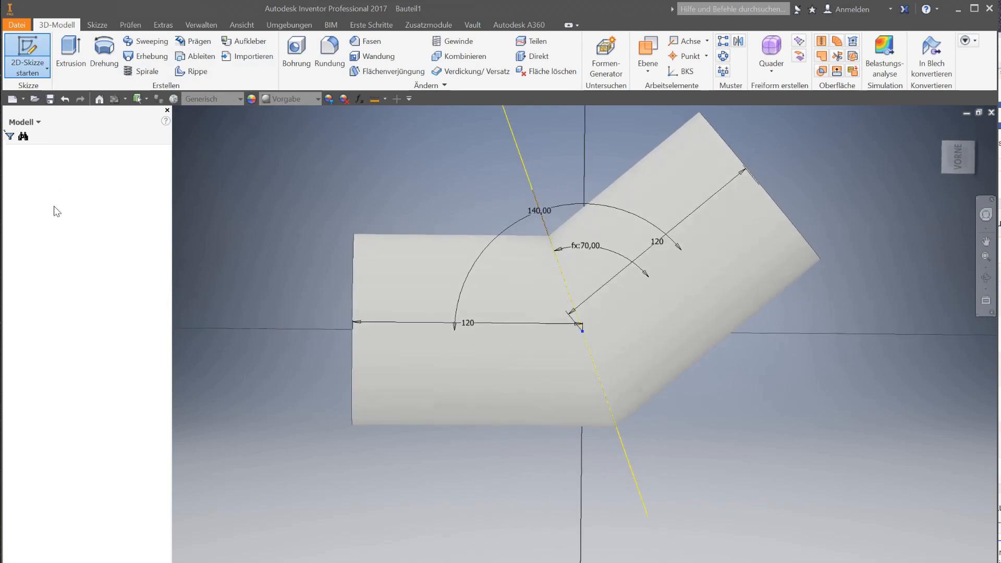
left_click(103, 73)
left_click(99, 90)
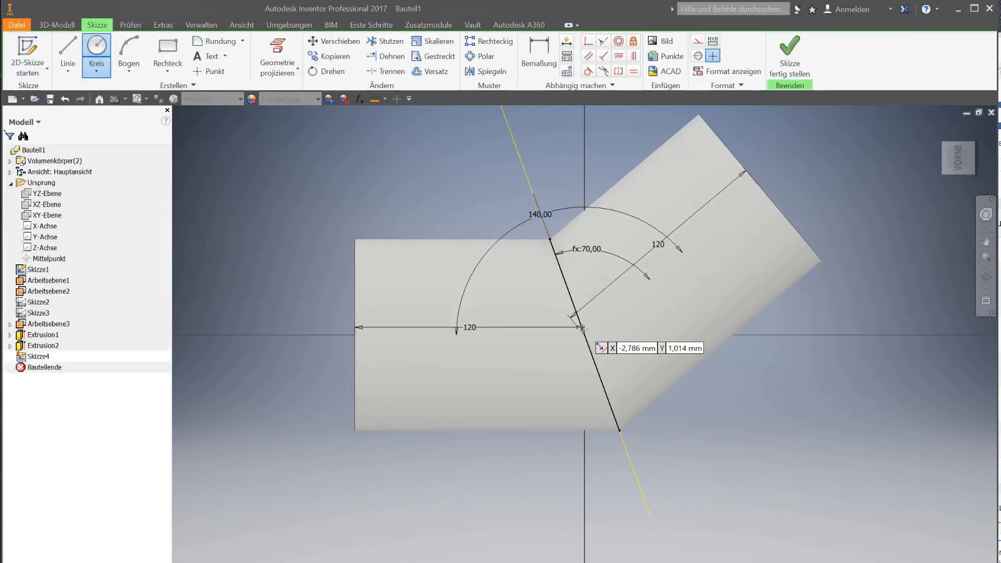
scroll(581, 327, "up", 2)
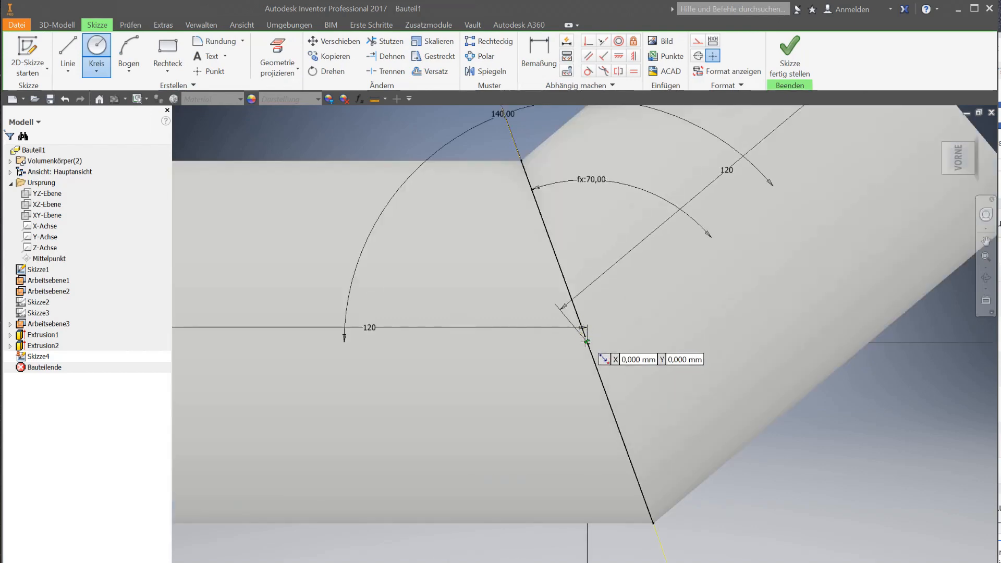
left_click(587, 342)
scroll(616, 357, "down", 4)
scroll(642, 371, "up", 4)
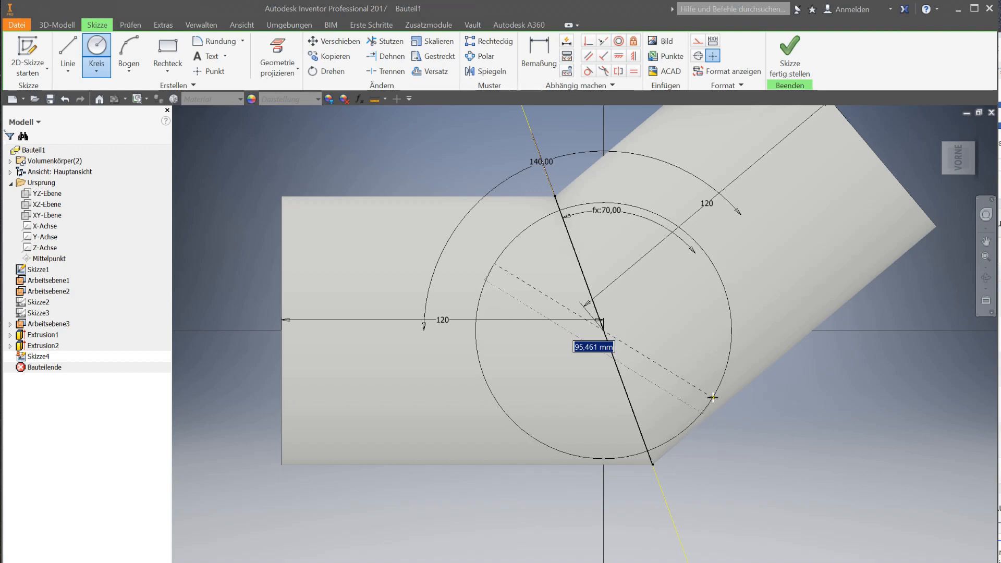
key("Return")
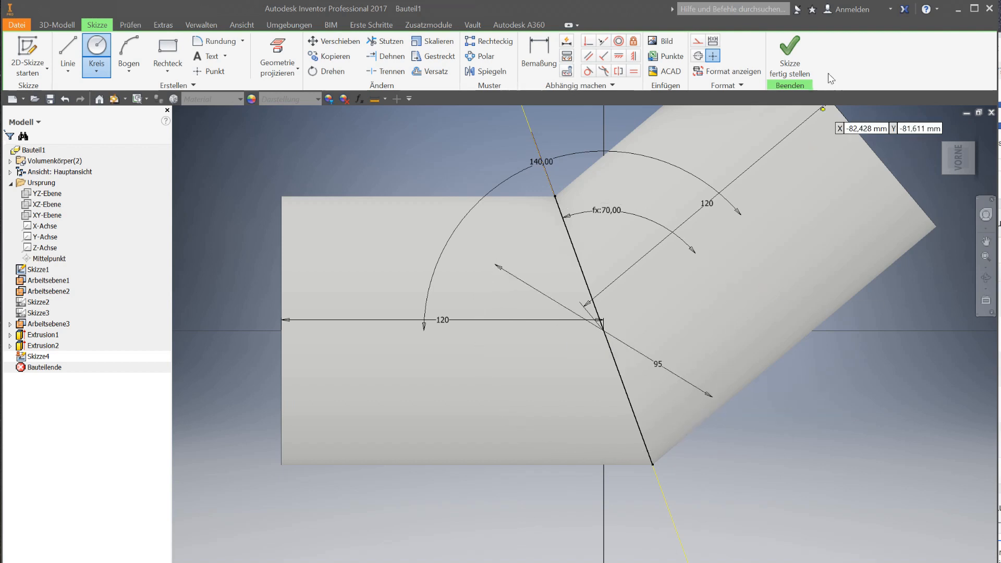
left_click(797, 59)
Set up a cutting extrusion of the 95 mm circle, trying the extent "Bis" and picking a tube half as the solid
left_click(70, 54)
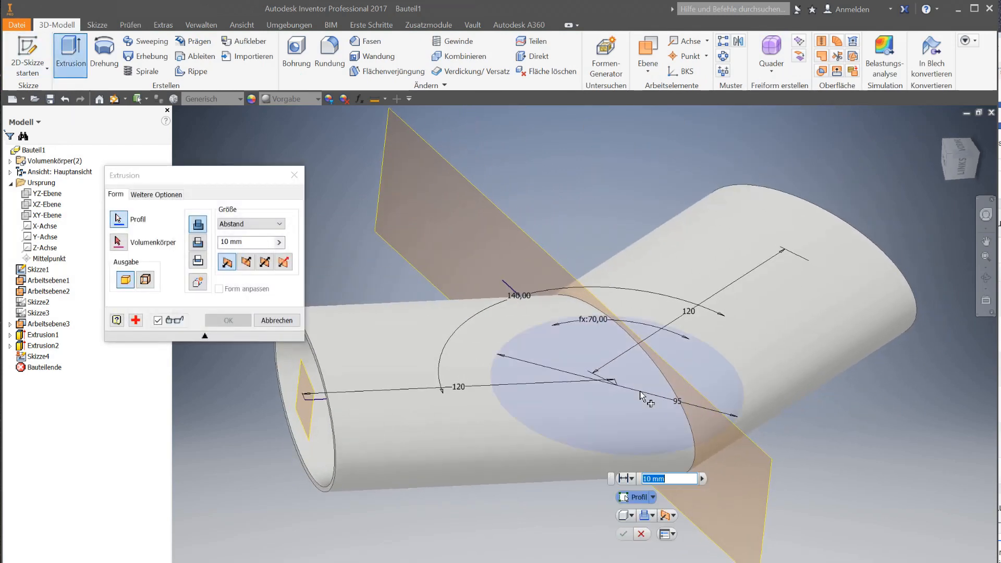
left_click(202, 241)
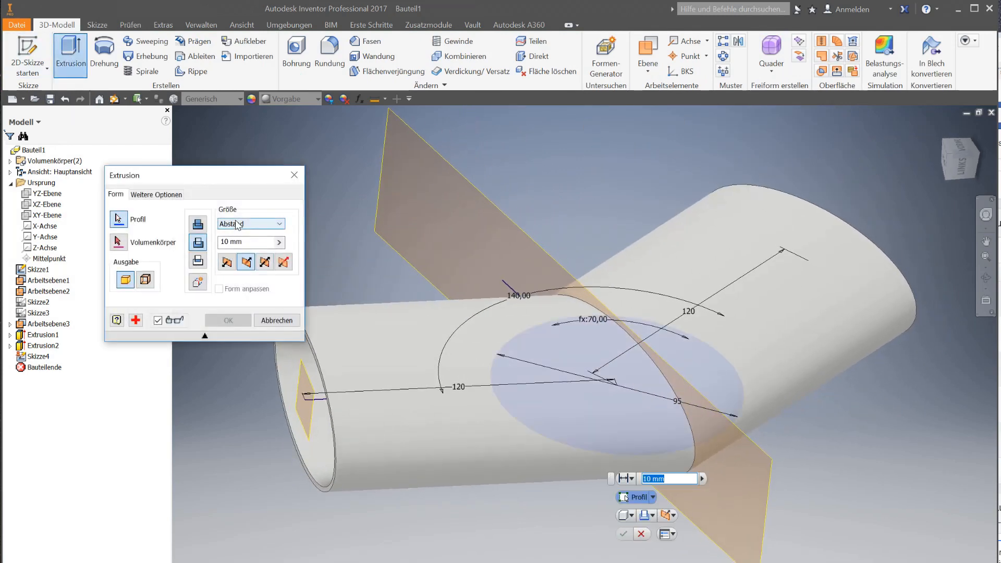
left_click(238, 224)
left_click(235, 250)
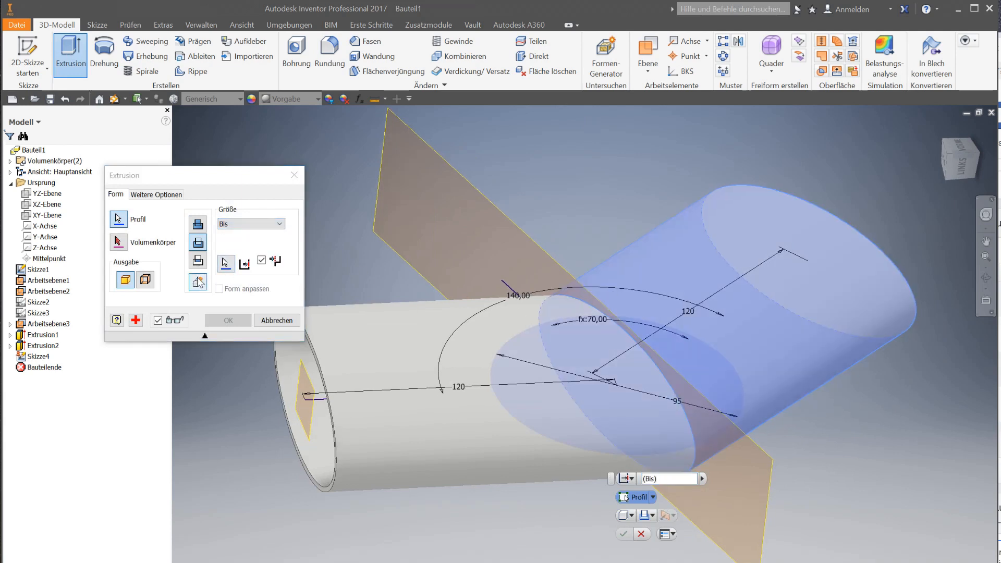
left_click(118, 241)
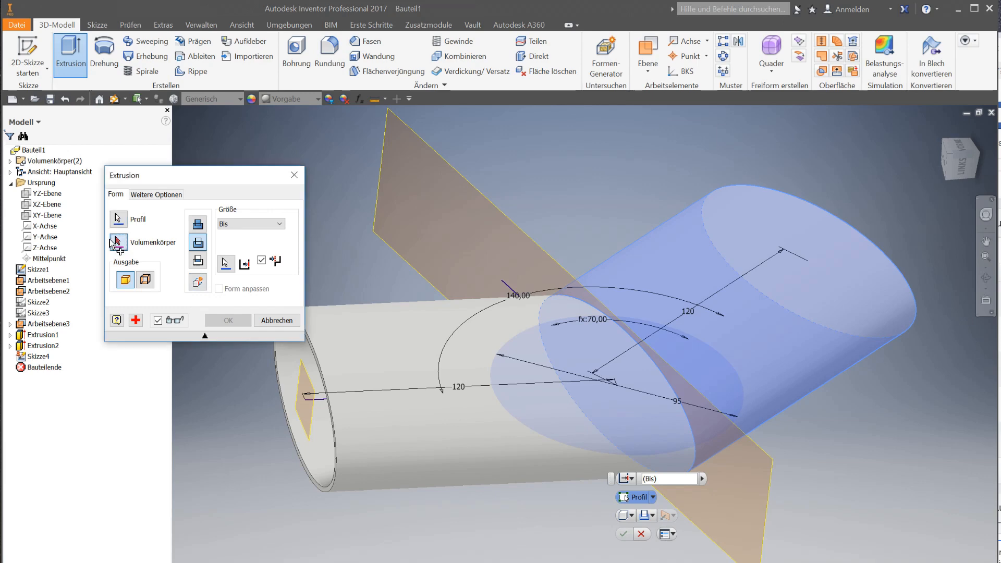
left_click(475, 340)
middle_click_drag(662, 382, 620, 274, "shift")
Try the circle cut with the extent "Zur Nächsten", reselecting the solids to cut and reversing the direction
left_click(236, 224)
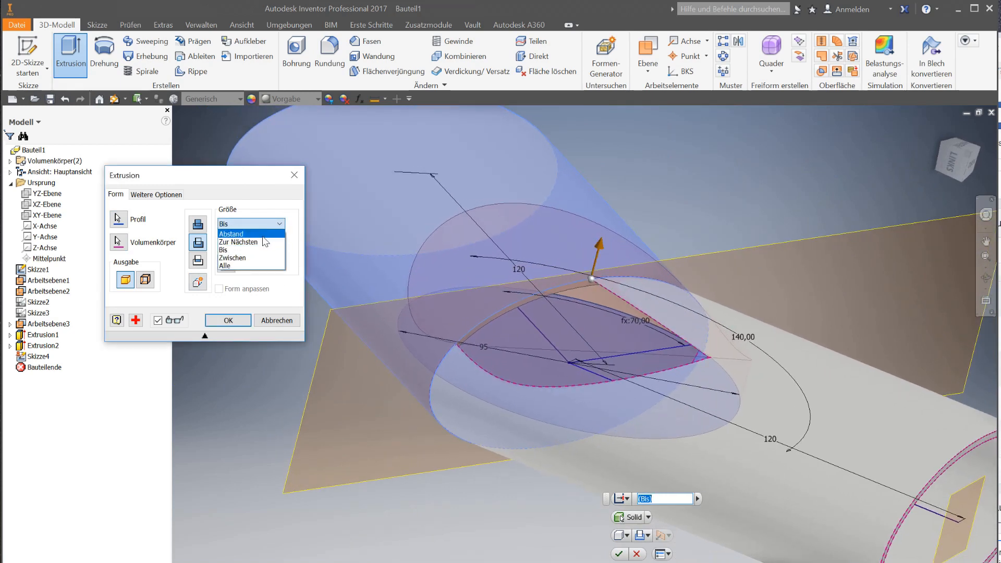
left_click(255, 243)
mouse_move(614, 271)
middle_mouse_down("shift")
mouse_move(571, 237)
mouse_move(368, 264)
mouse_move(837, 409)
mouse_move(840, 384)
mouse_move(448, 328)
middle_mouse_up("shift")
left_click(118, 242)
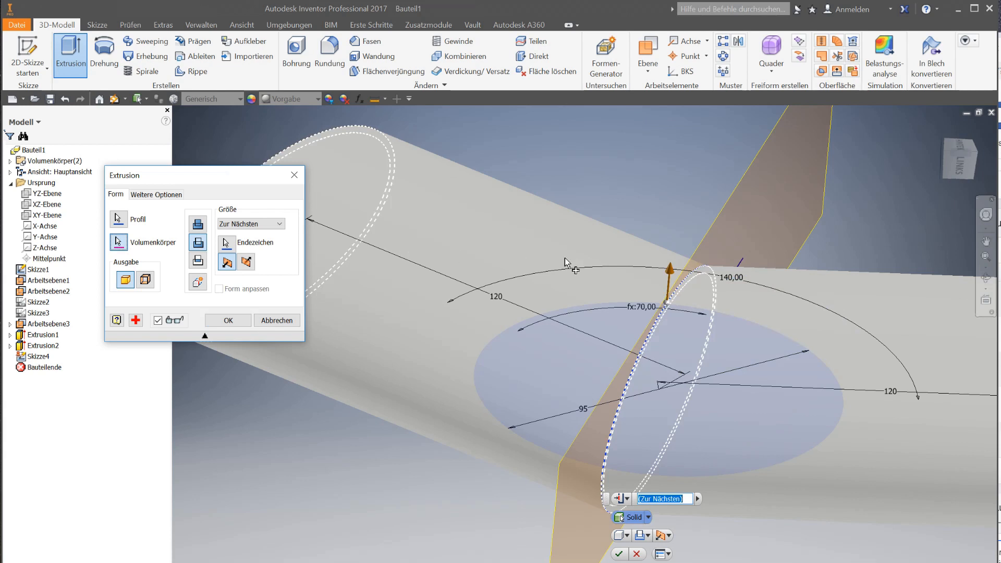
scroll(448, 328, "down", 3)
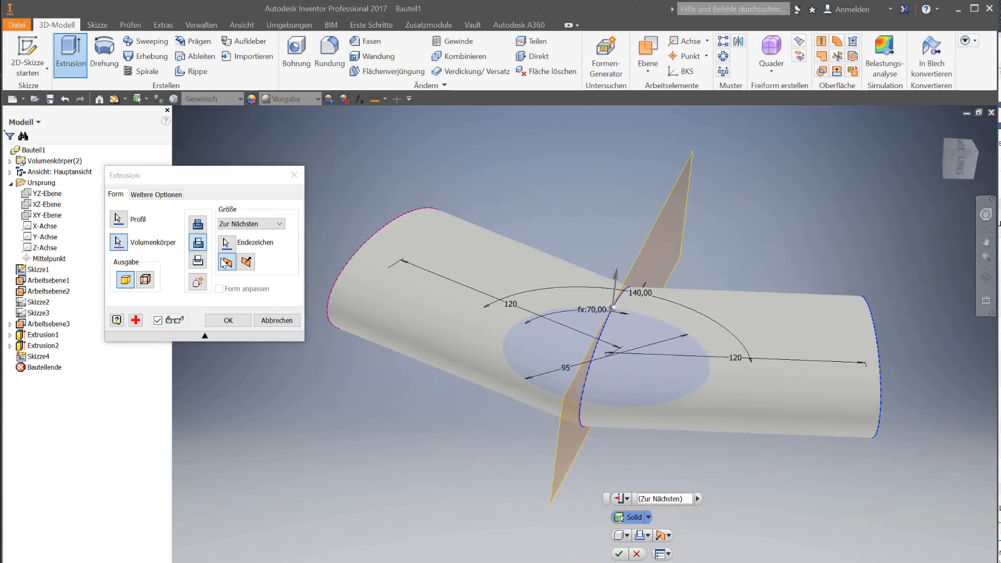
scroll(449, 329, "up", 2)
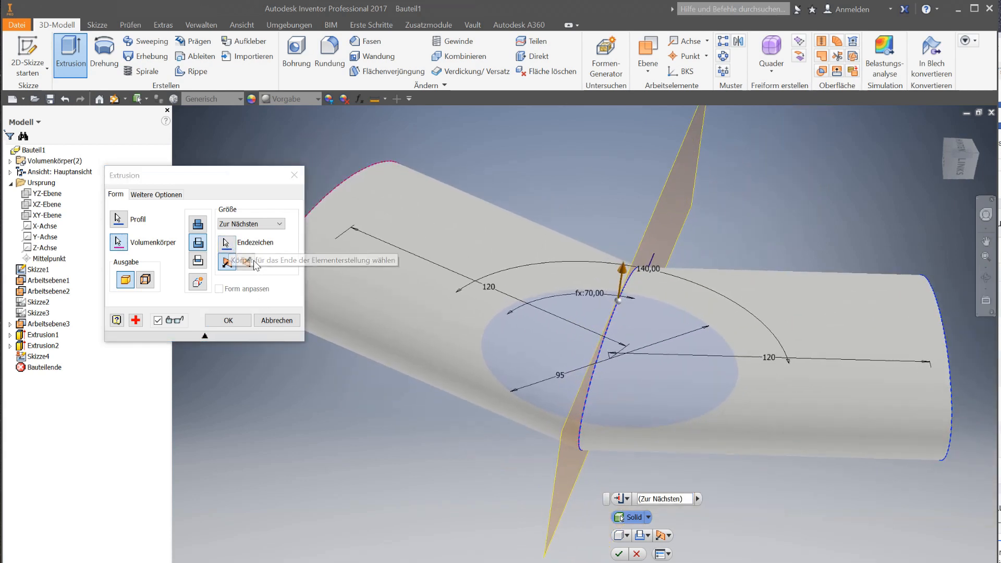
left_click(200, 261)
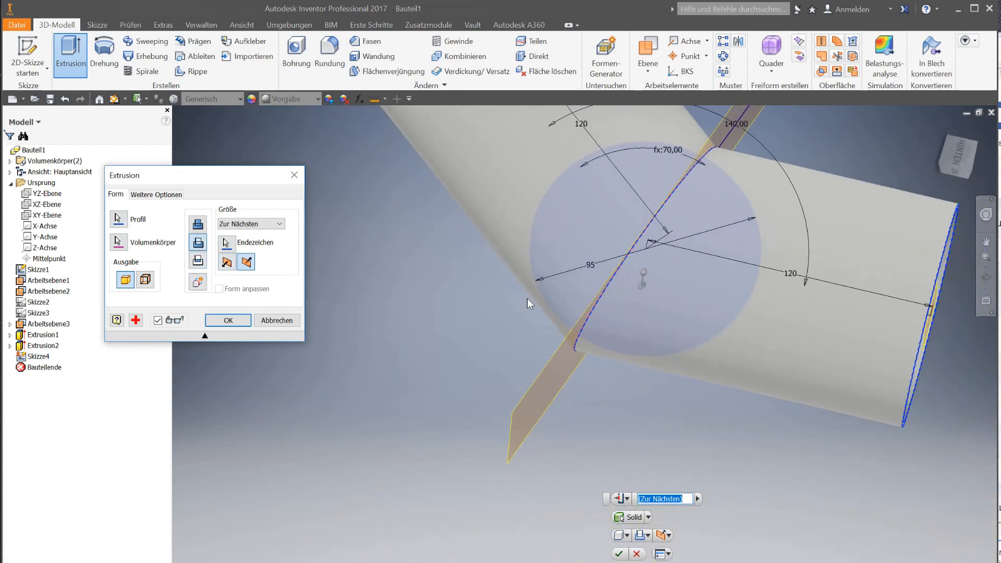
Set the cut's extent to "Alle" and cut the circle through the tube wall on one side of the sketch plane
left_click(250, 224)
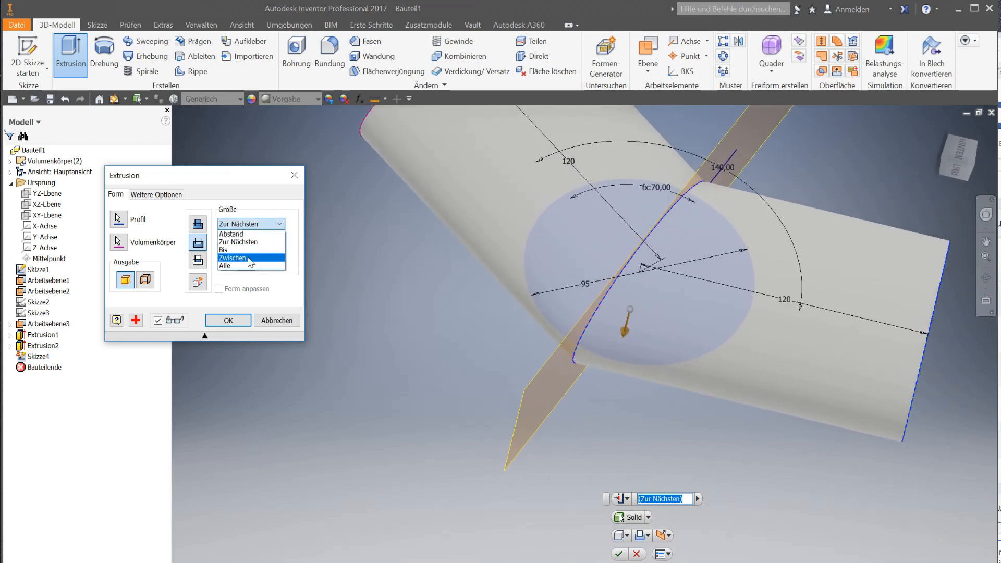
left_click(247, 267)
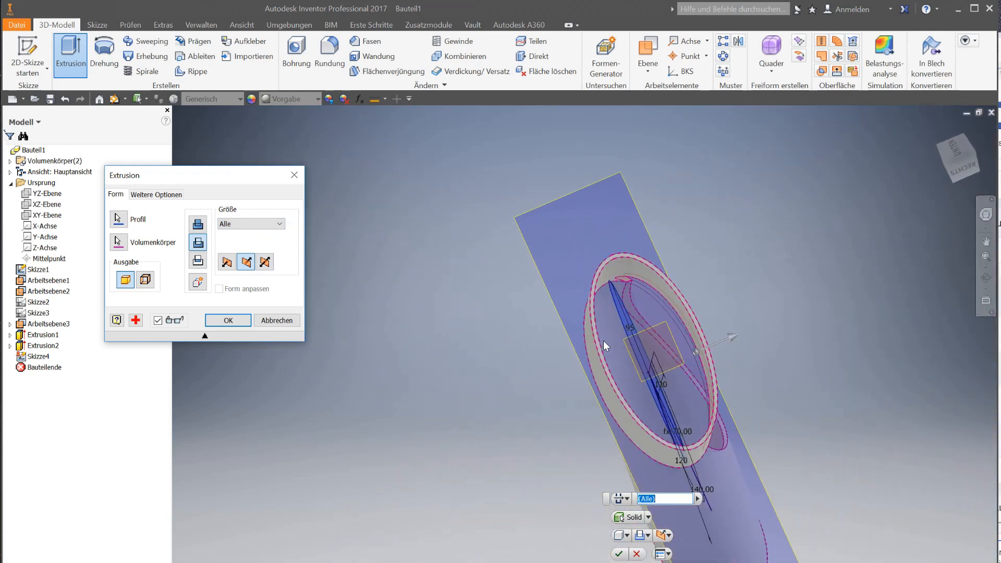
left_click(228, 320)
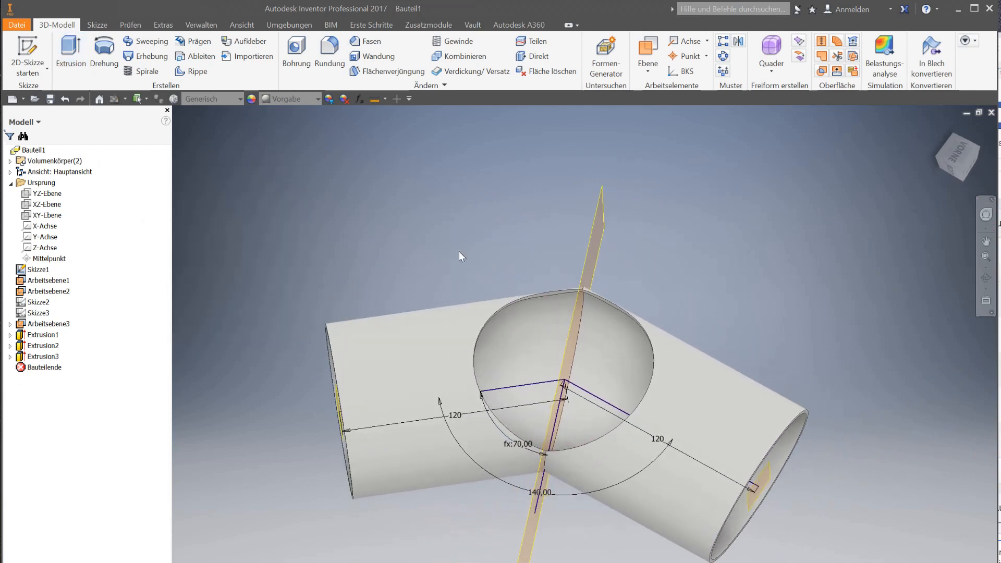
Create a work plane offset -100 mm from the XZ plane
left_click(36, 70)
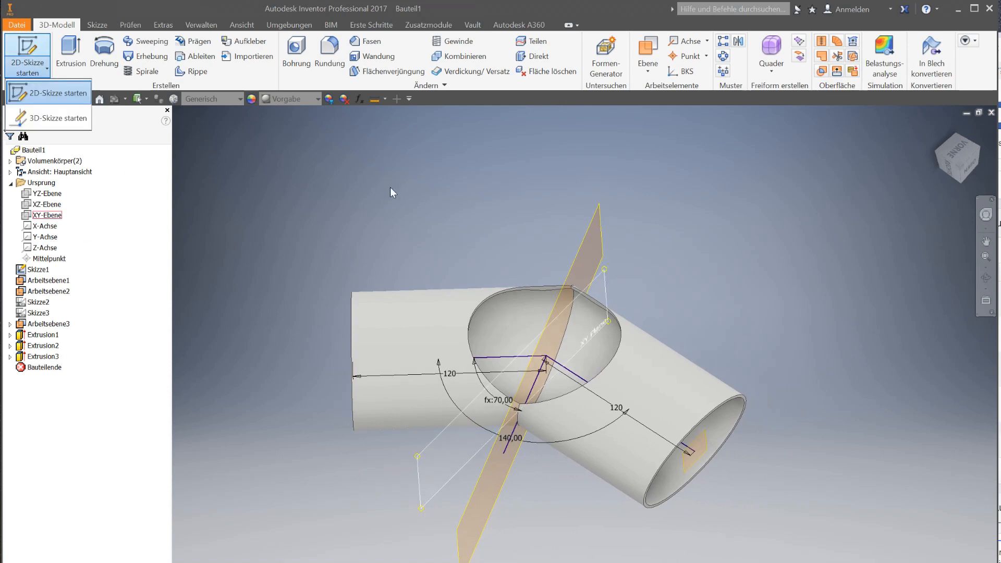
left_click(570, 273)
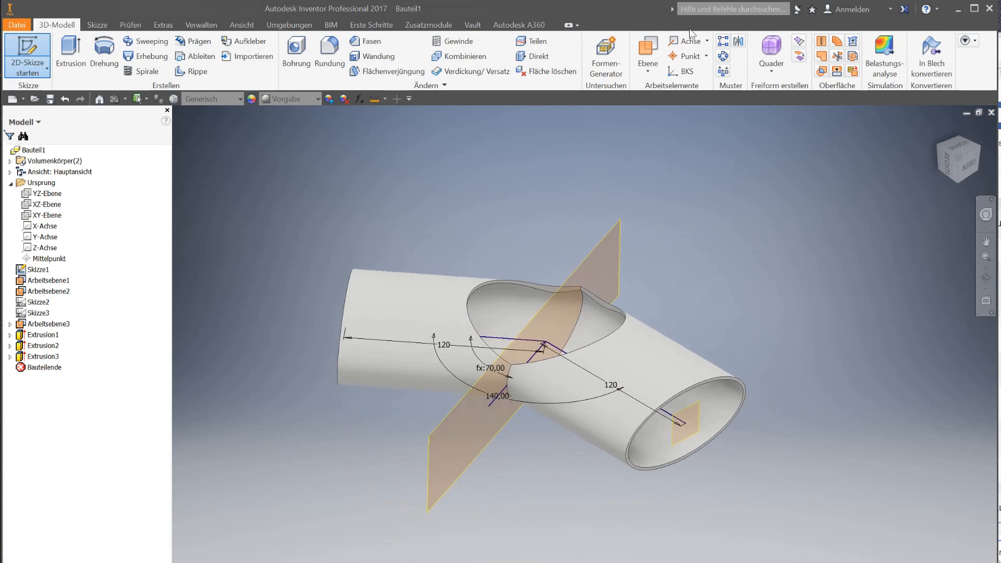
left_click(649, 71)
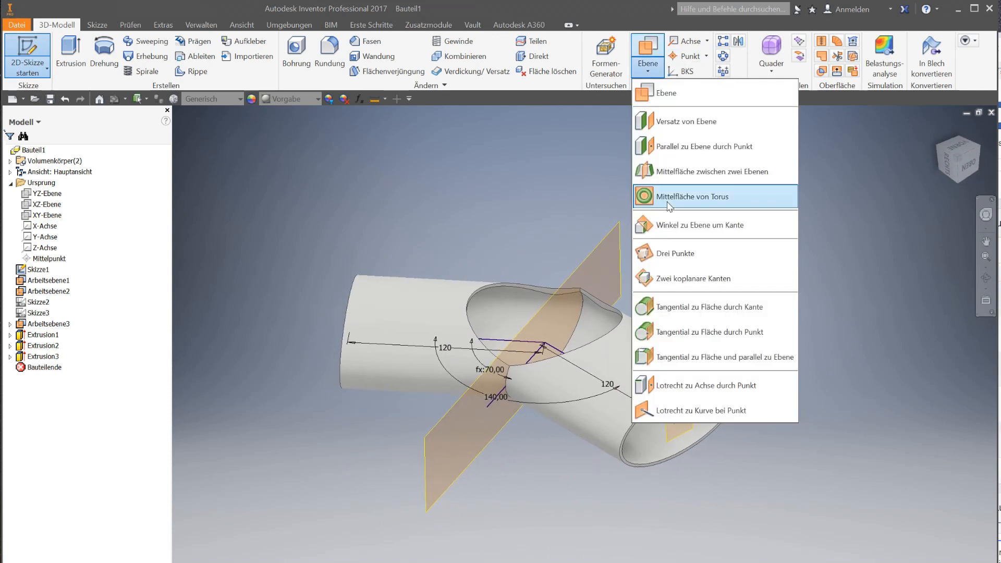
left_click(670, 125)
left_click(47, 205)
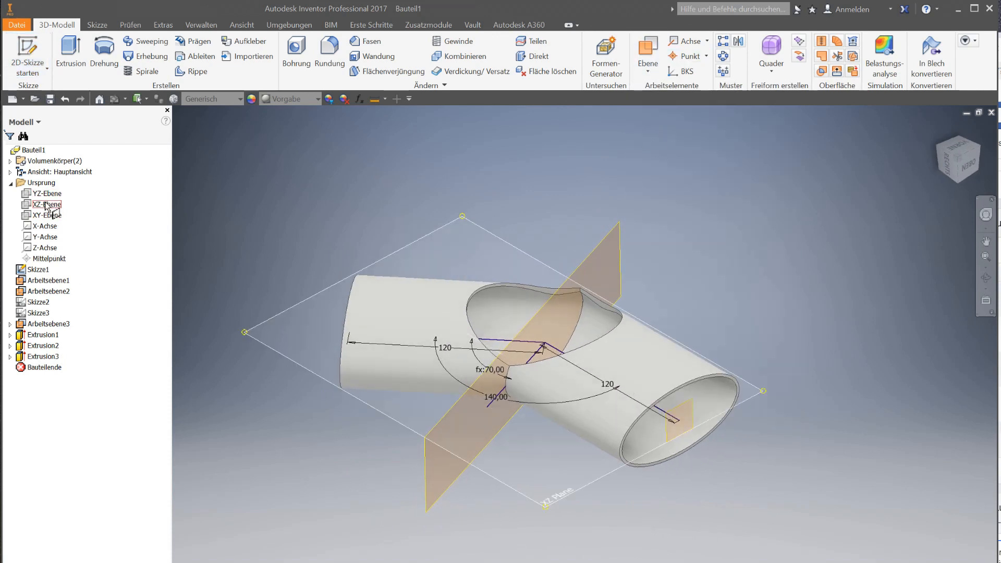
middle_click_drag(531, 514, 522, 367, "shift")
left_click_drag(520, 350, 524, 237)
type("-100")
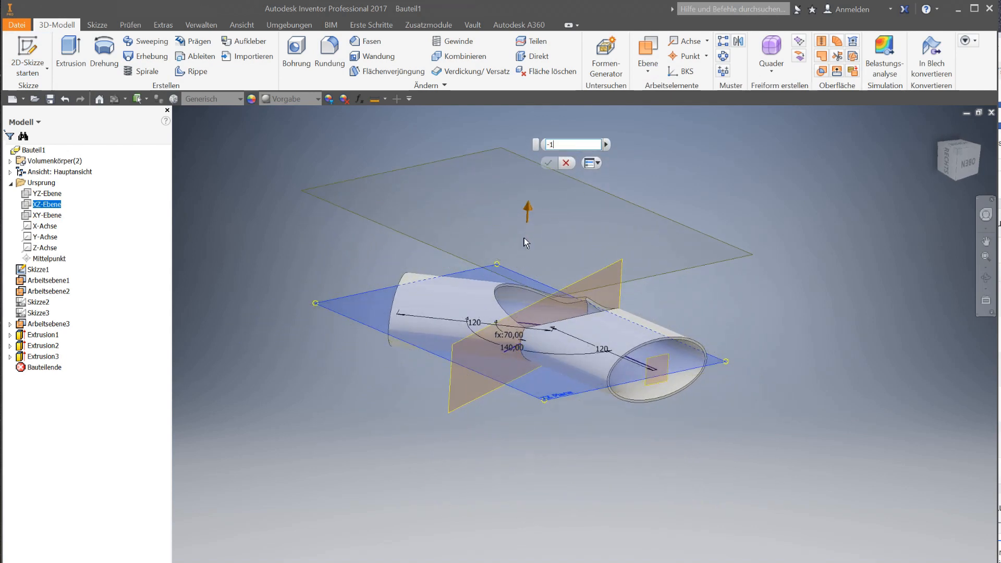
key("Return")
mouse_move(524, 241)
middle_mouse_down("shift")
mouse_move(693, 330)
mouse_move(616, 379)
mouse_move(541, 399)
middle_mouse_up("shift")
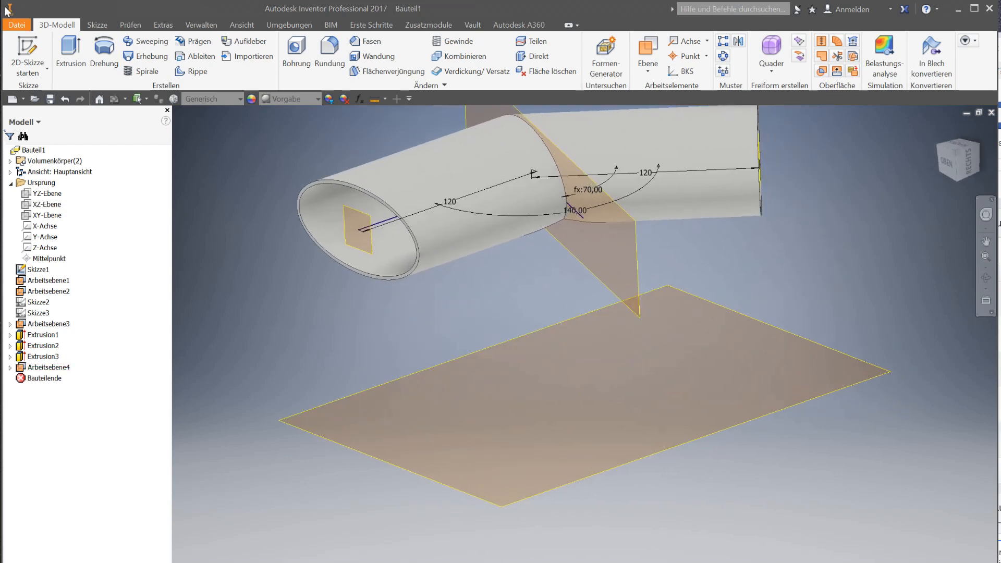
Sketch a 95 mm circle on the offset work plane, centred on the origin and matching the round opening
key("s")
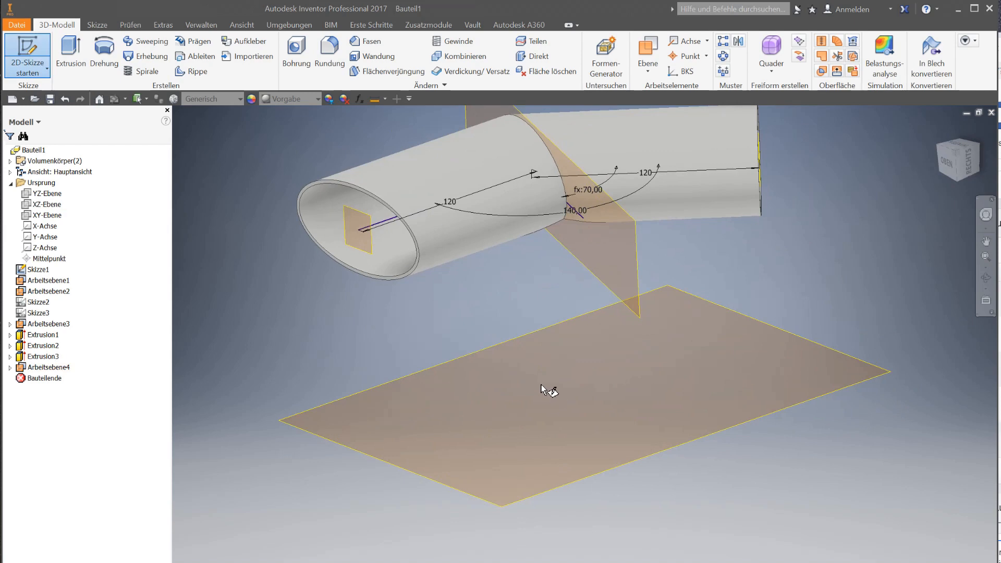
left_click(499, 346)
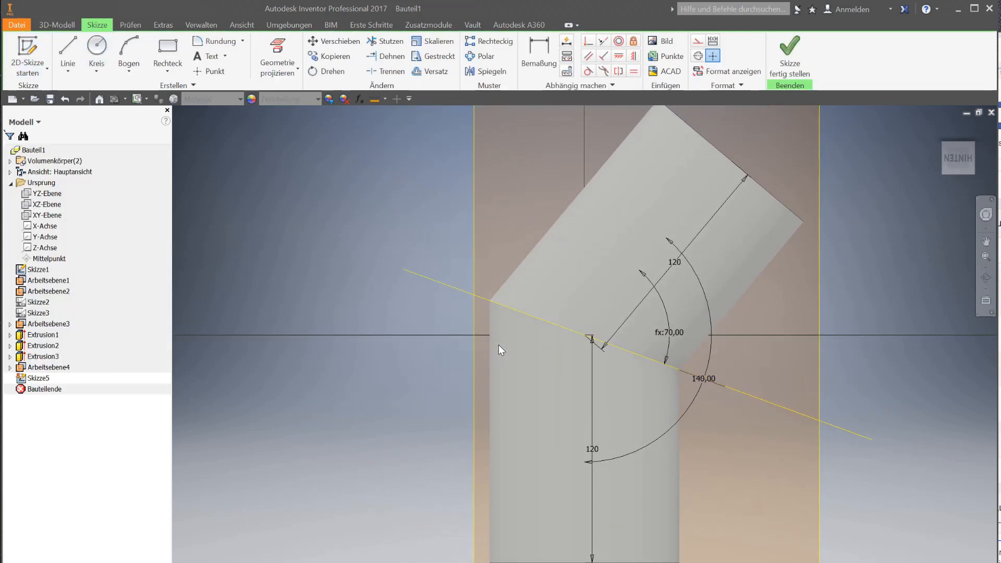
left_click(937, 159)
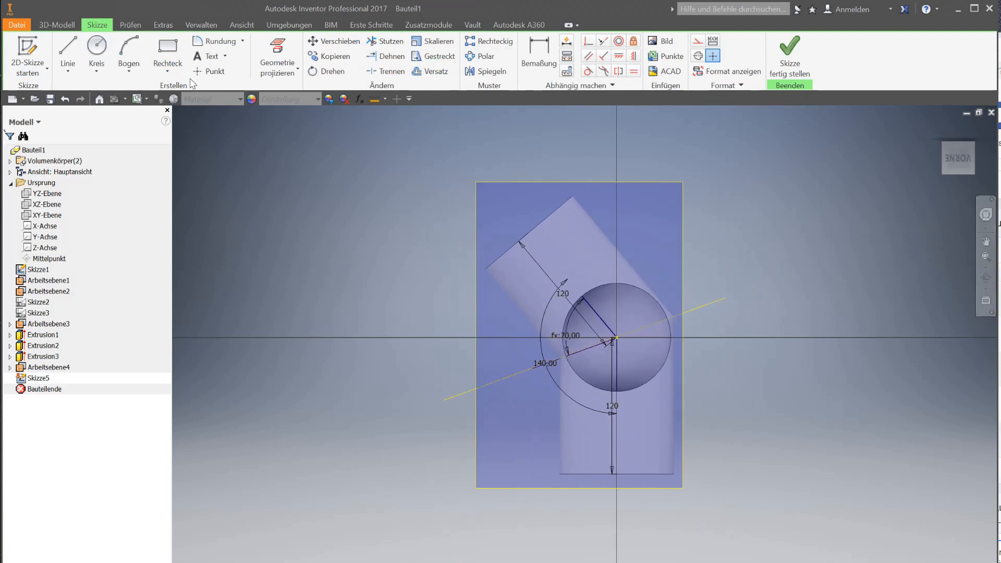
left_click(616, 338)
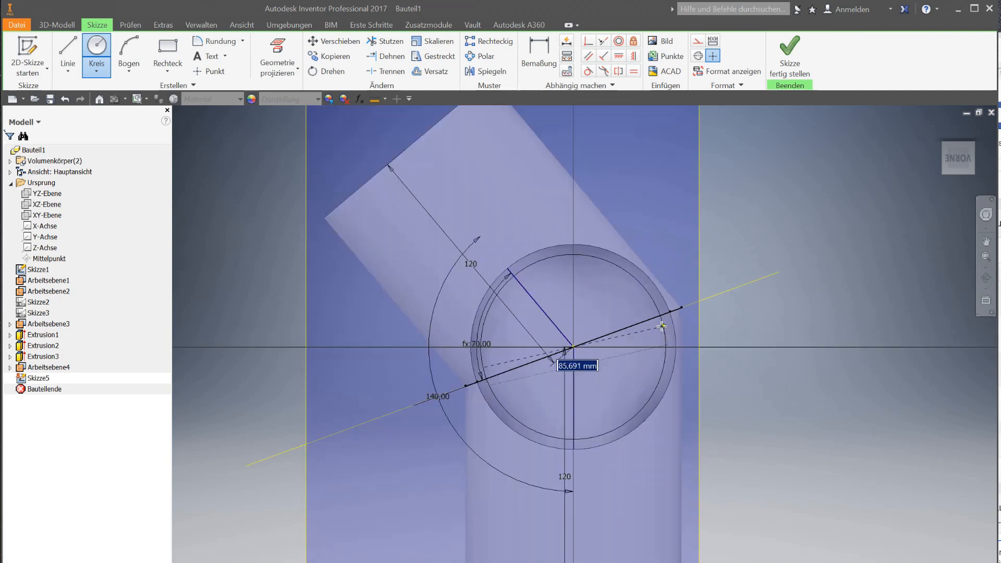
scroll(664, 327, "up", 5)
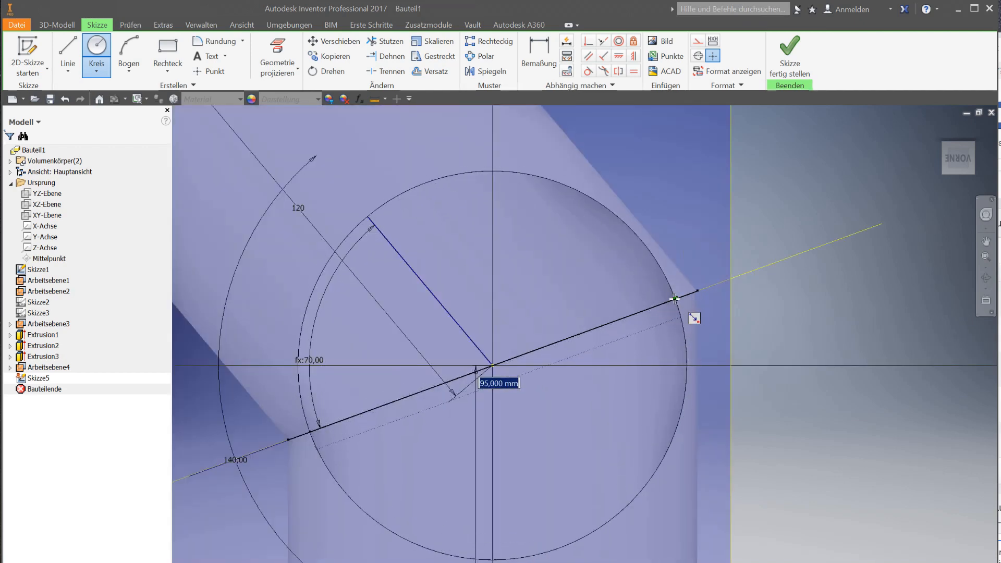
left_click(675, 299)
left_click(790, 57)
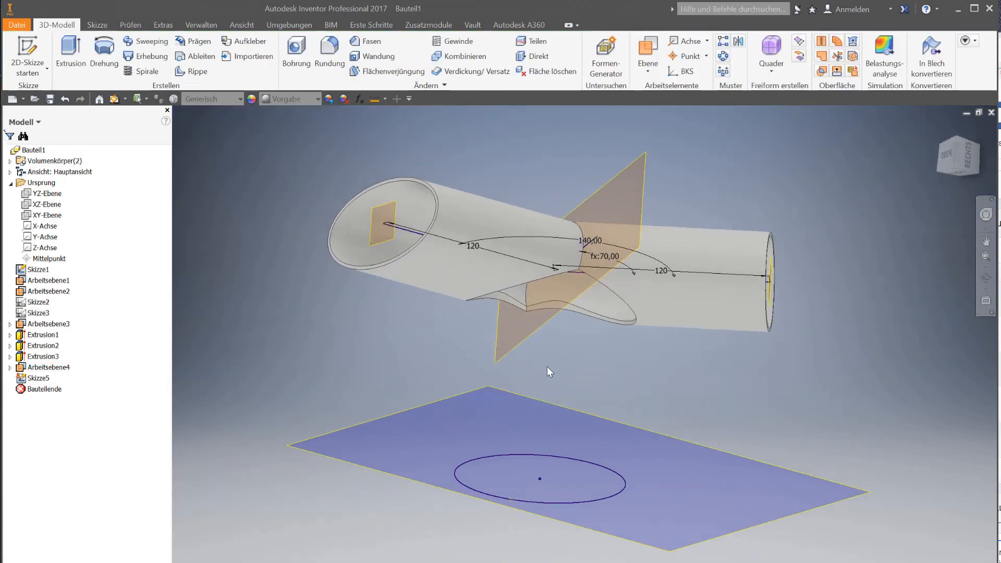
Reopen the 95 mm circle's sketch and draw a concentric circle about 85.5 mm in diameter inside it
middle_click_drag(546, 367, 536, 387, "shift")
left_click(518, 377)
left_click(591, 371)
left_click(62, 55)
left_click(97, 48)
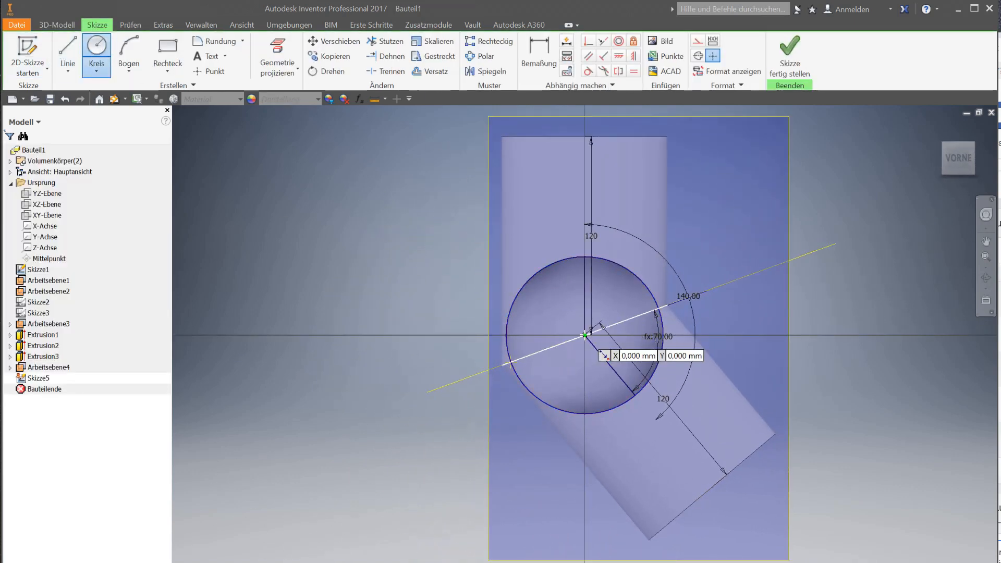
left_click(585, 335)
left_click(648, 307)
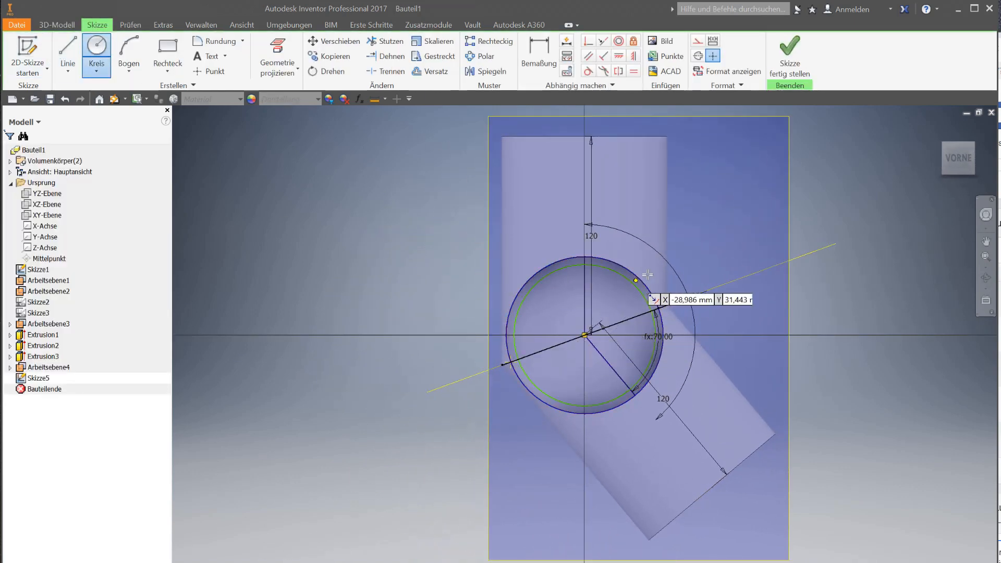
Dimension the diameters of the inner and outer circles, accepting the outer one as a driven dimension
left_click(536, 54)
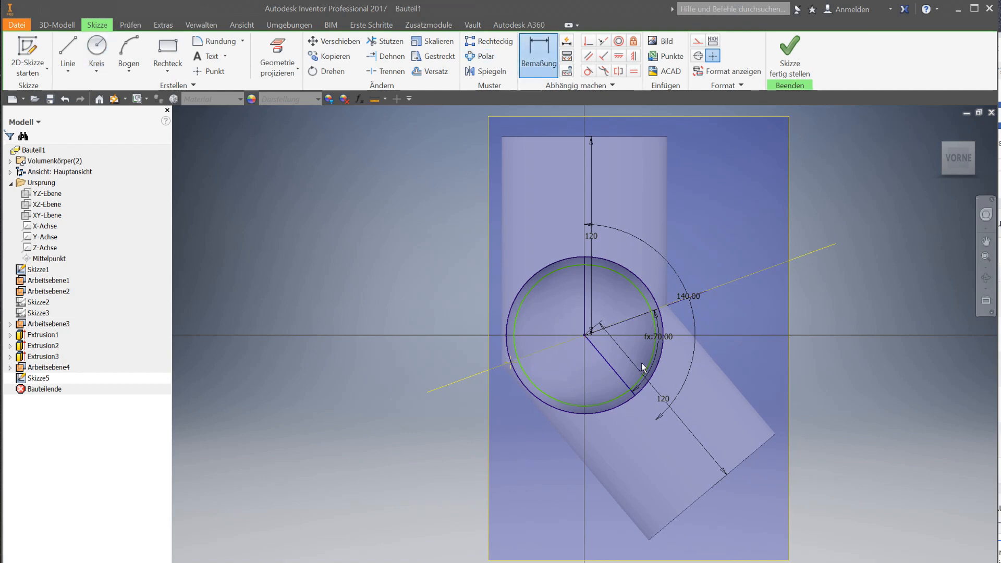
left_click(415, 290)
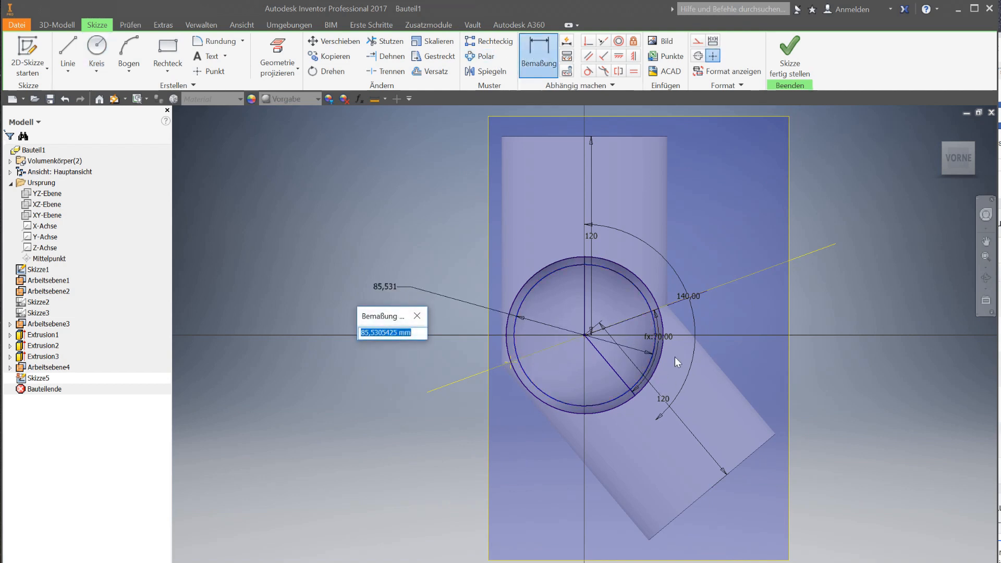
scroll(627, 386, "up", 3)
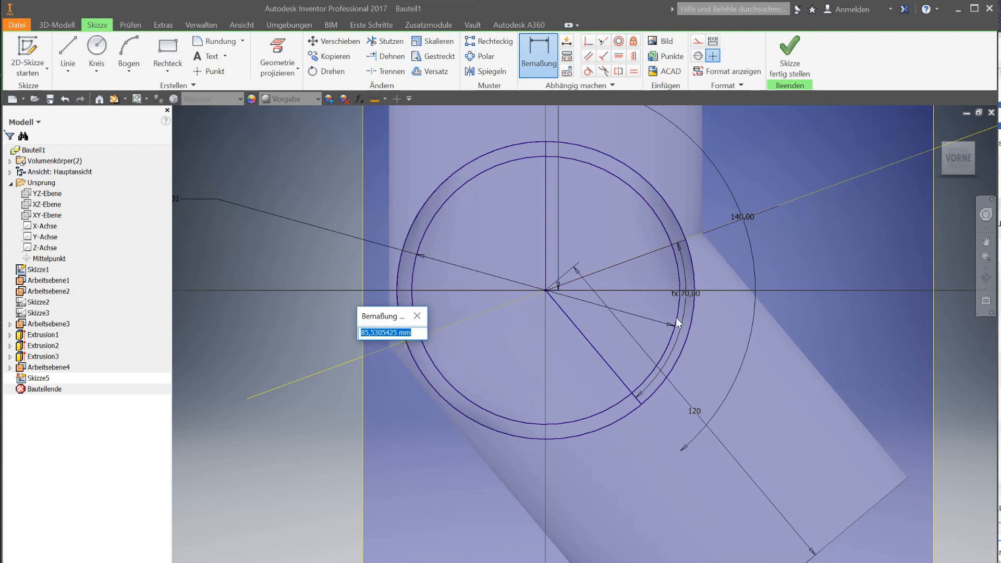
key("Return")
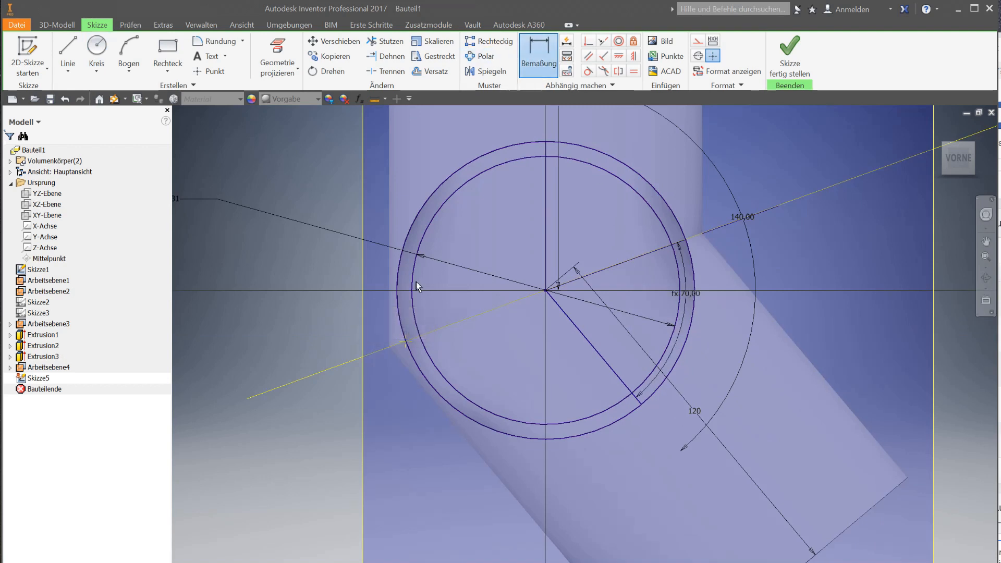
scroll(559, 223, "down", 2)
left_click(584, 220)
left_click(419, 217)
left_click(266, 108)
Set the inner circle's diameter to 91 mm with a formula based on the outer circle's dimension, and finish the sketch
double_click(340, 249)
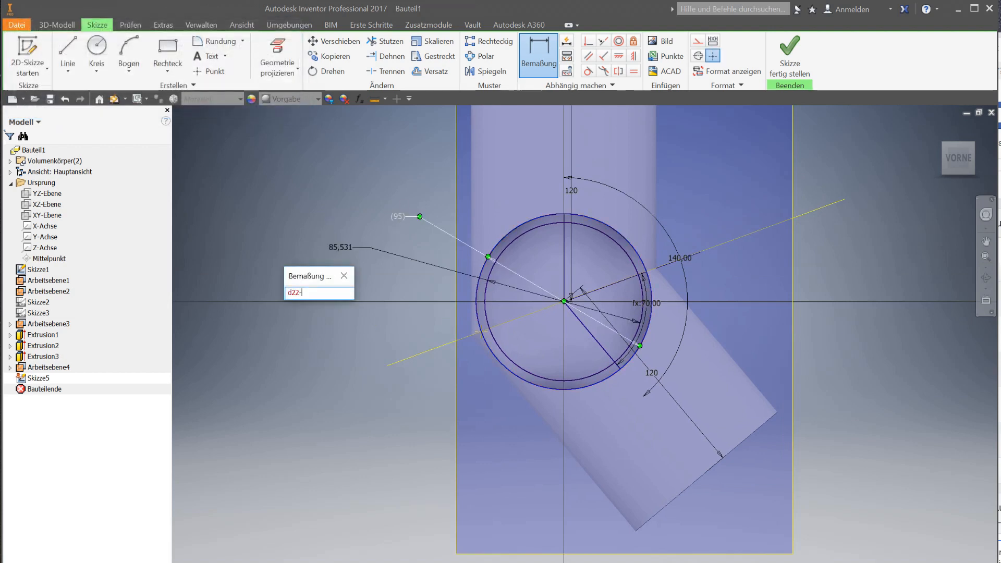
key("Return")
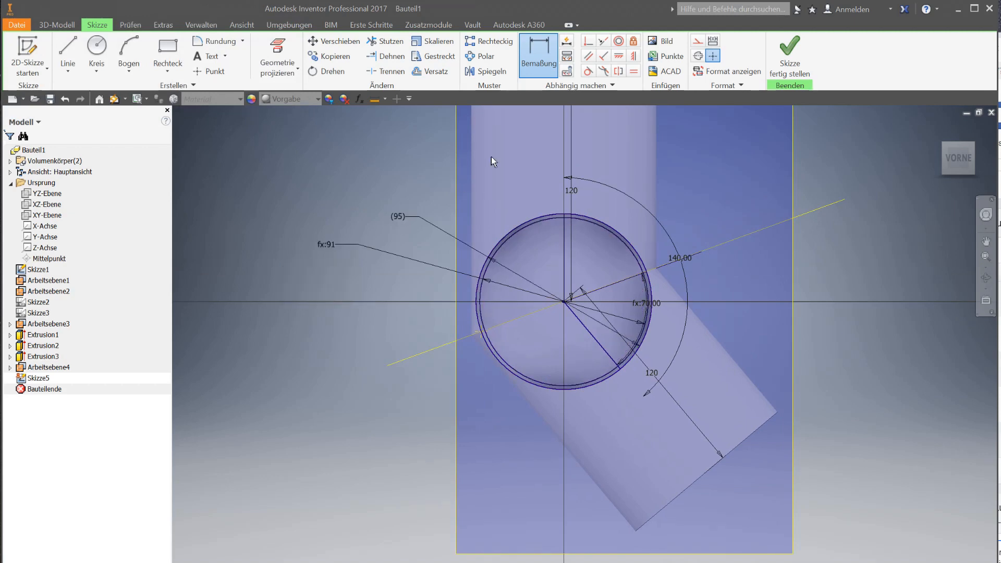
left_click(782, 57)
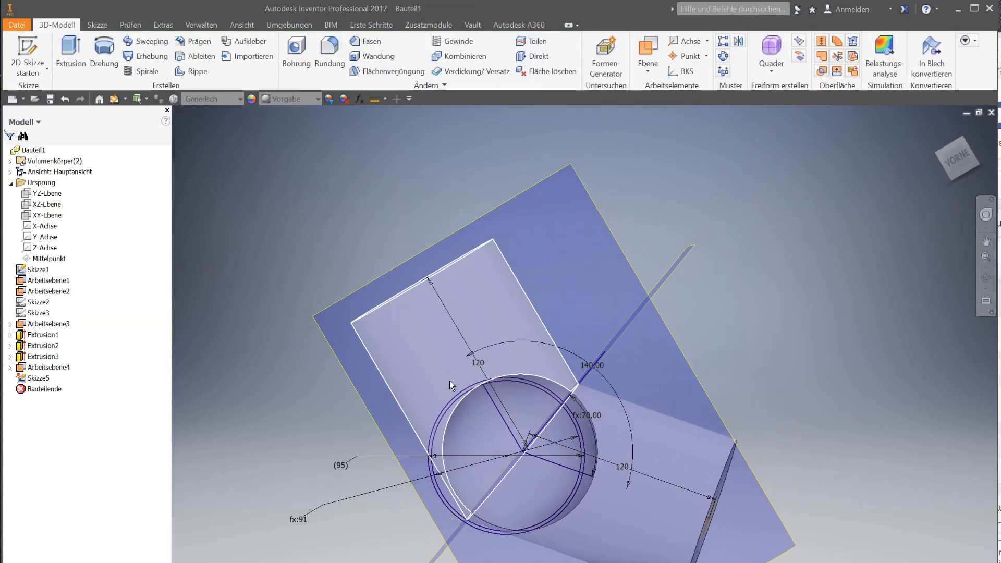
Try to extrude the ring between the two circles up to the tube with the extent "Bis", reselecting the target solid
scroll(525, 395, "down", 5)
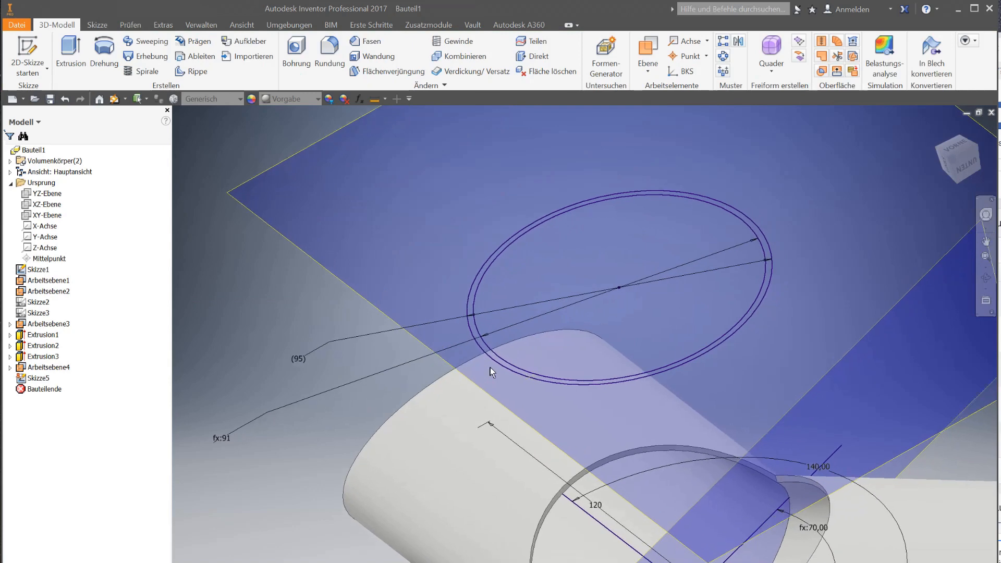
middle_click_drag(490, 367, 446, 317)
scroll(433, 379, "up", 2)
scroll(423, 374, "up", 3)
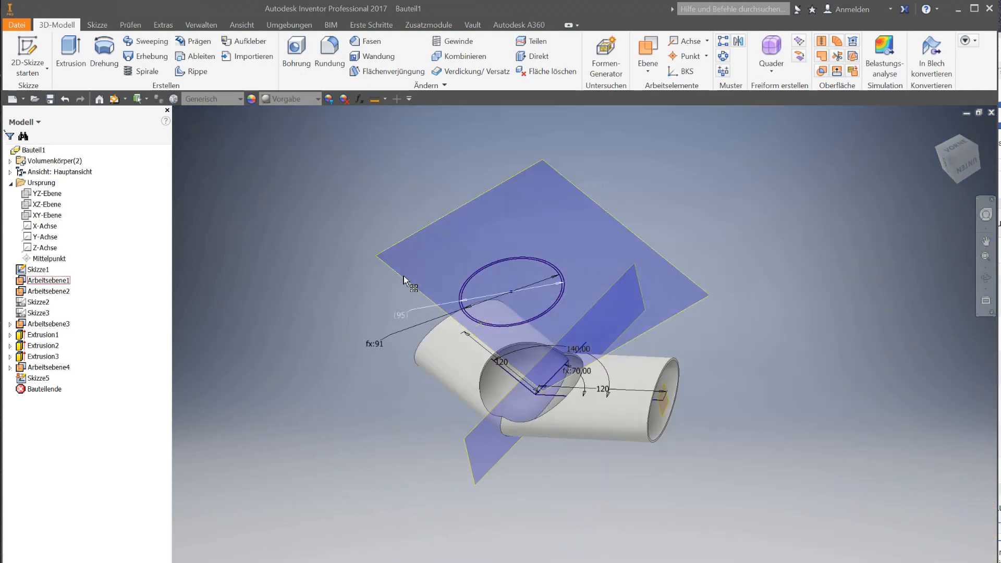
left_click(71, 58)
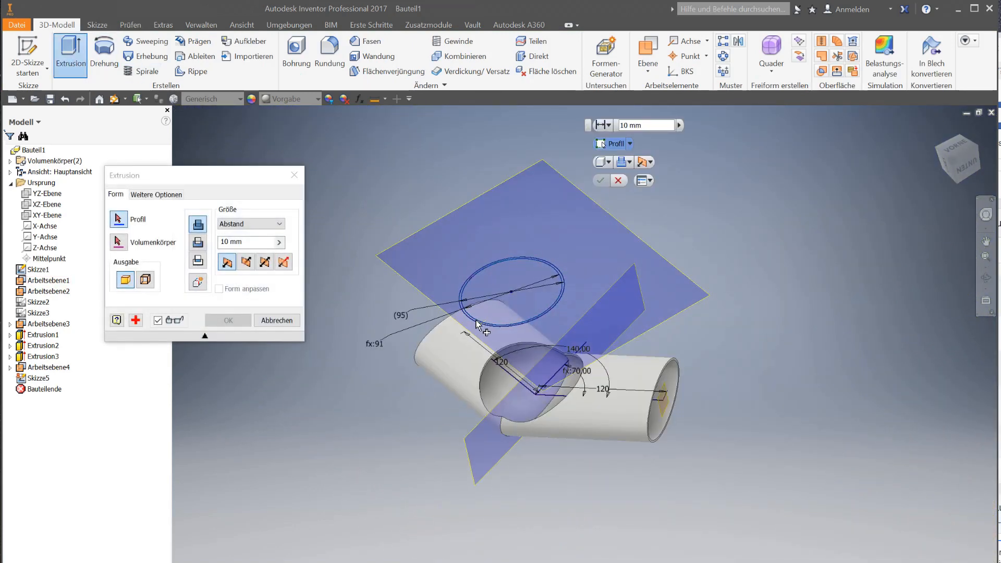
scroll(478, 325, "down", 3)
left_click(476, 323)
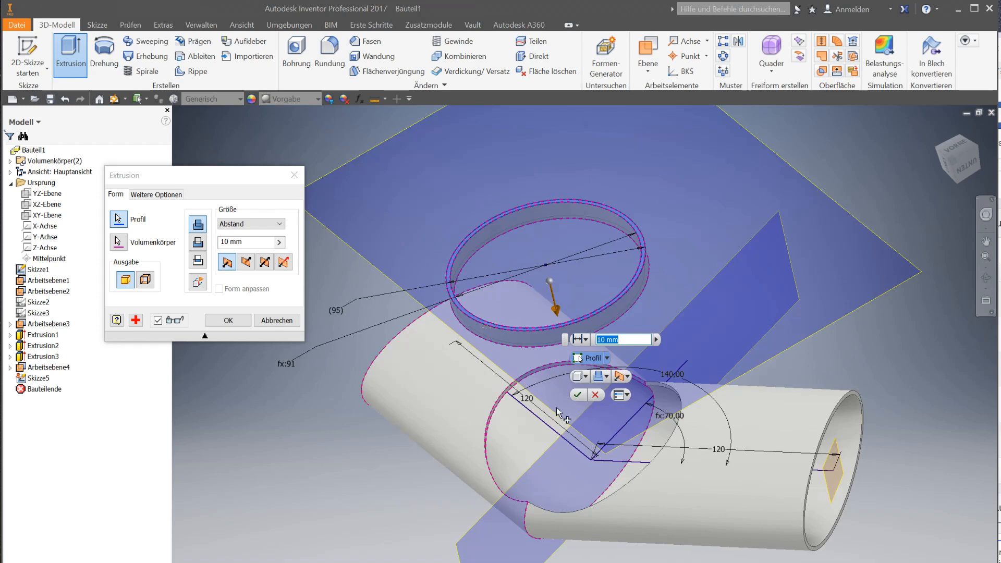
left_click(251, 223)
left_click(232, 250)
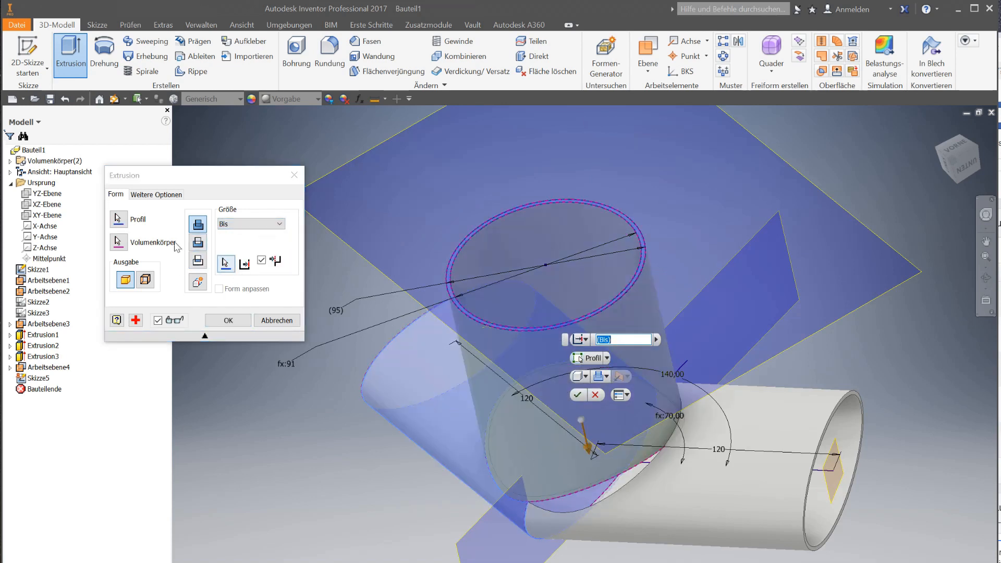
left_click(117, 249)
left_click(671, 524)
middle_click_drag(671, 524, 569, 486, "shift")
middle_click_drag(658, 345, 352, 283, "shift")
left_click(292, 318)
Create a 3D sketch that includes the outer edge curves of the opening cut into the tube
middle_click_drag(616, 334, 455, 297, "shift")
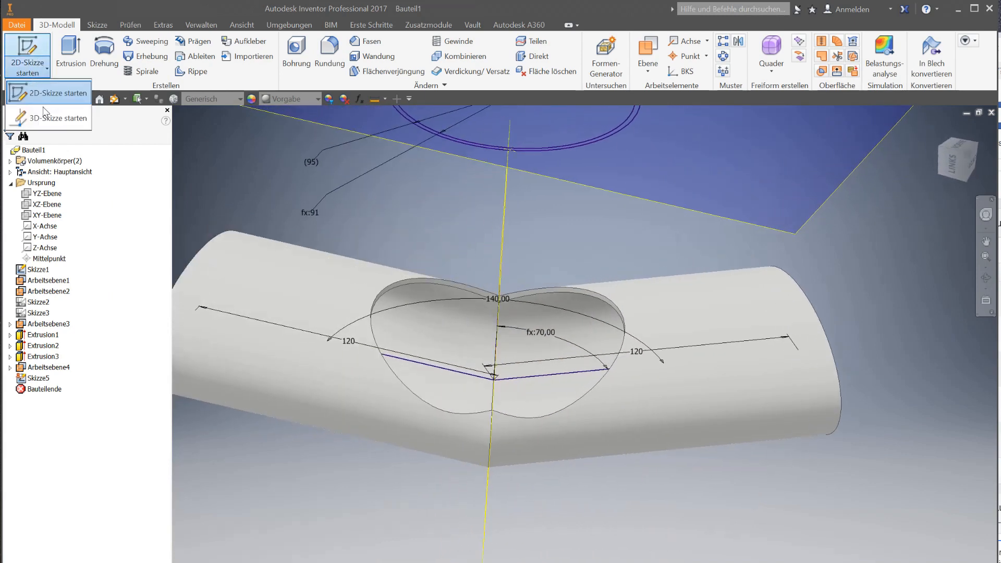
left_click(41, 63)
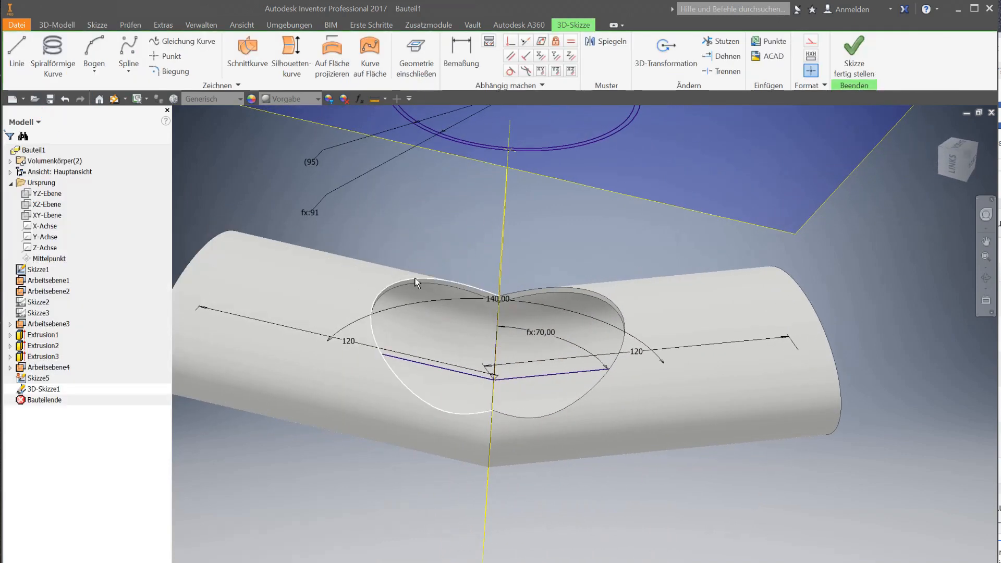
left_click(524, 289)
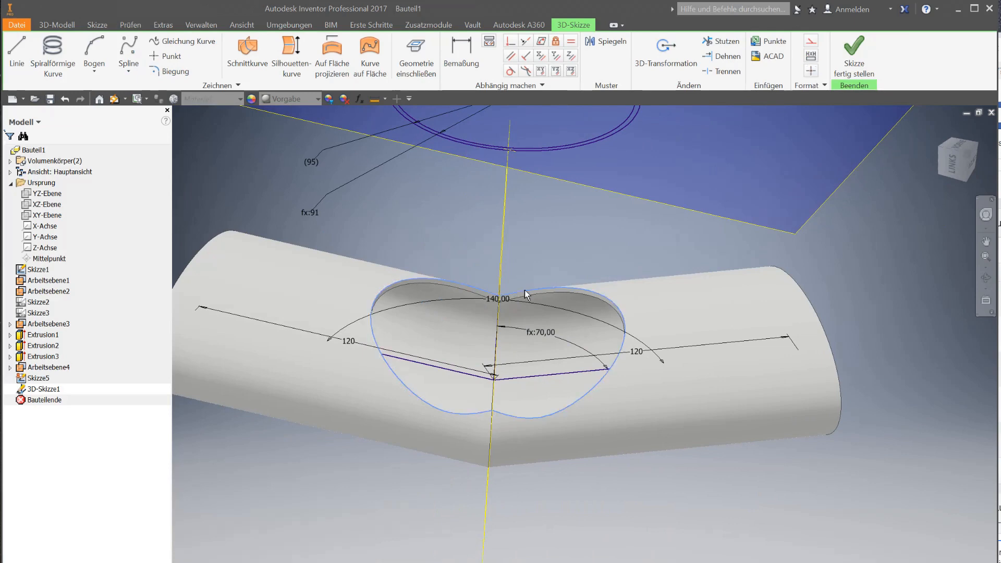
left_click(332, 55)
left_click(415, 52)
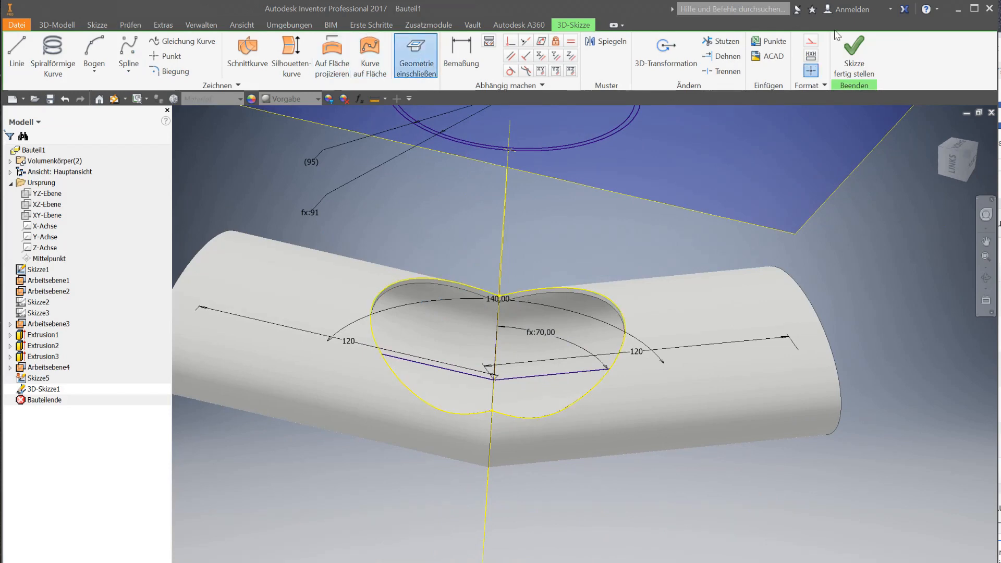
left_click(854, 54)
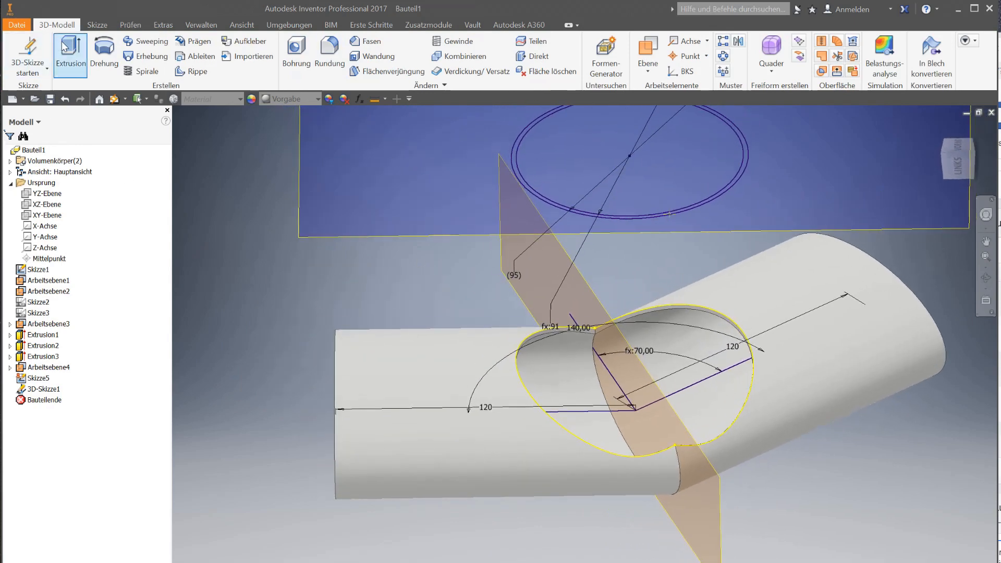
Delete the 91 mm inner circle from the sketch on the offset work plane
left_click(149, 57)
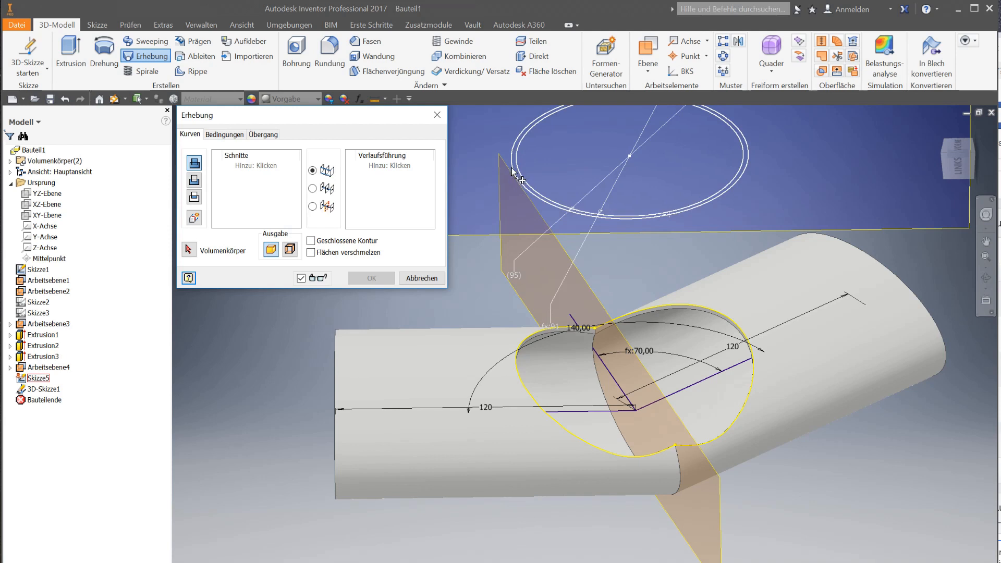
left_click(438, 277)
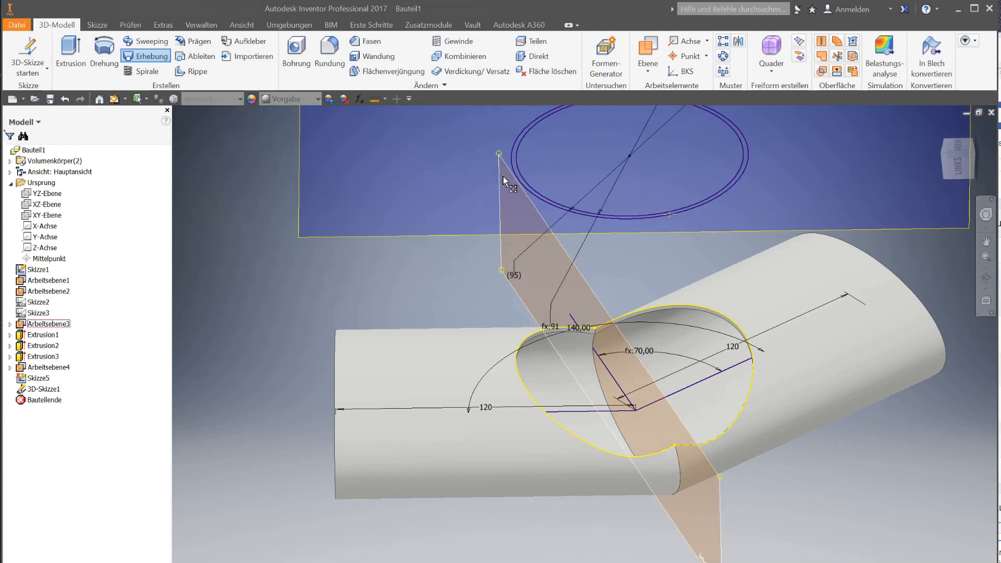
left_click(515, 174)
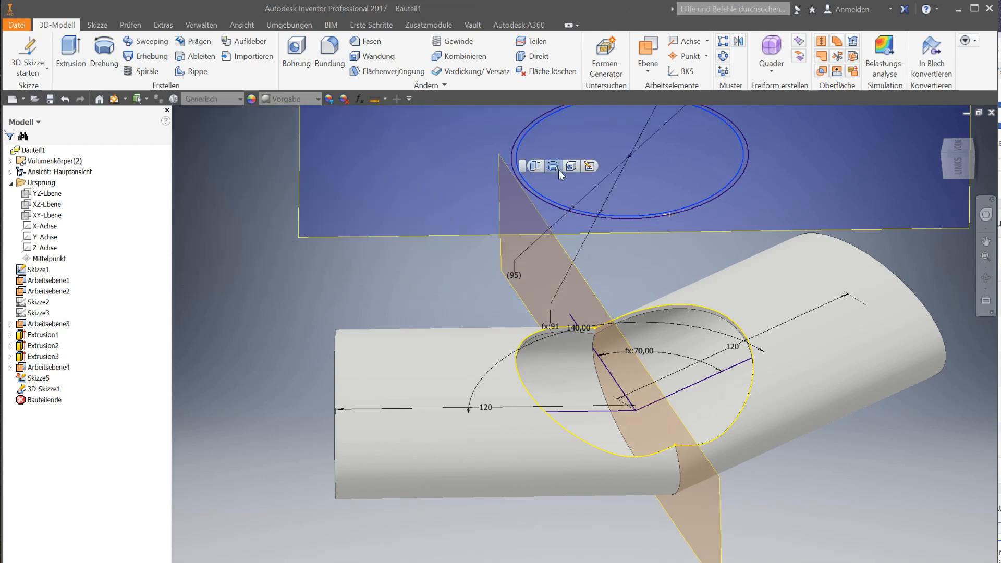
left_click(589, 172)
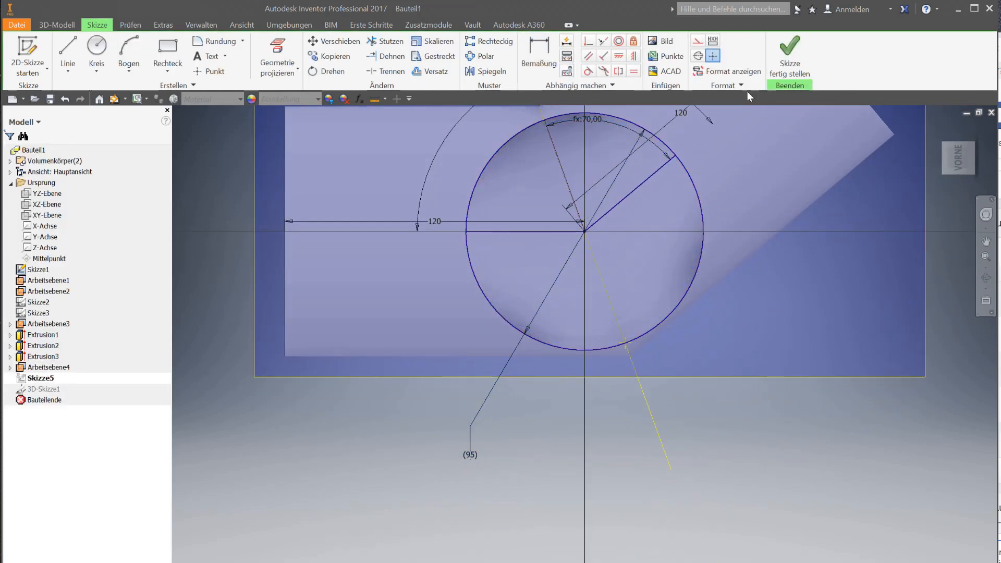
left_click(789, 52)
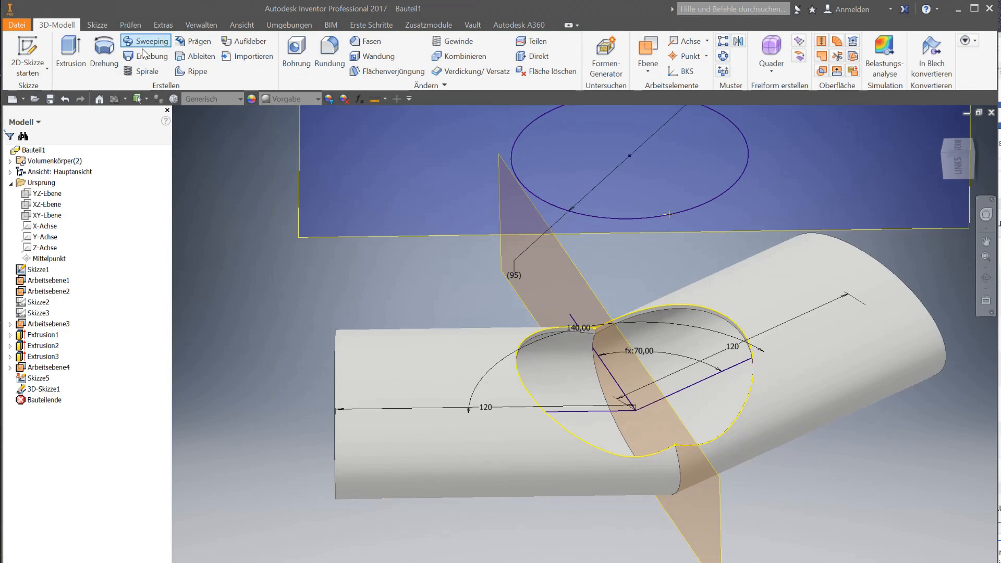
Loft a solid from the 95 mm circle sketch to the 3D sketch around the tube opening
left_click(146, 56)
left_click(513, 152)
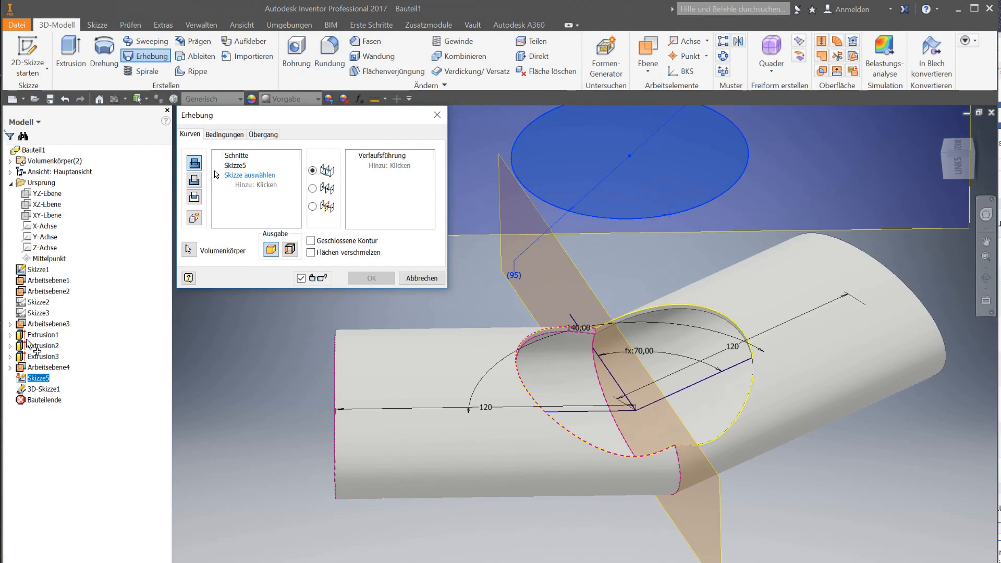
left_click(37, 391)
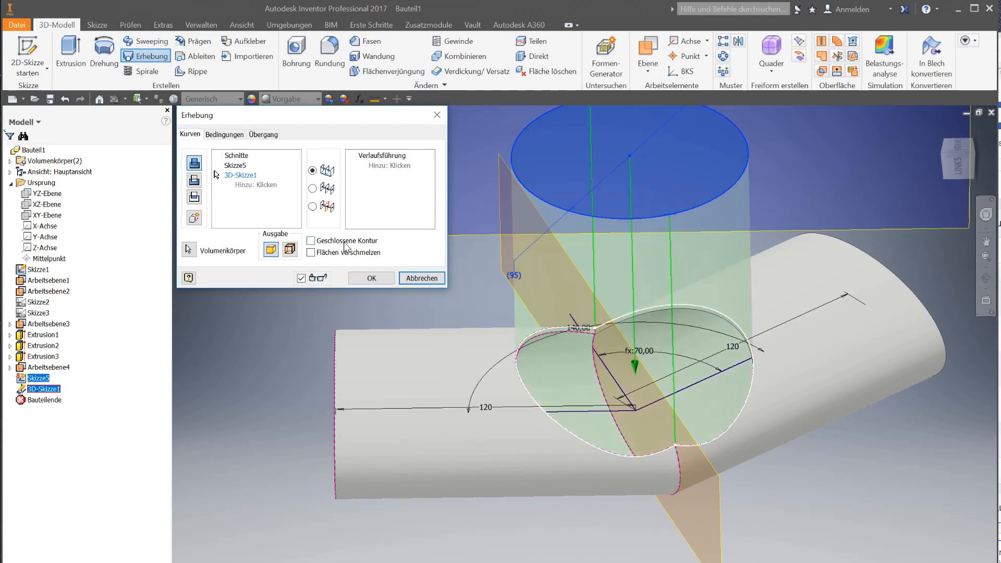
left_click(368, 279)
Edit the loft so that it is created as a new solid body
middle_click_drag(364, 276, 608, 188, "shift")
left_click(621, 186)
double_click(645, 189)
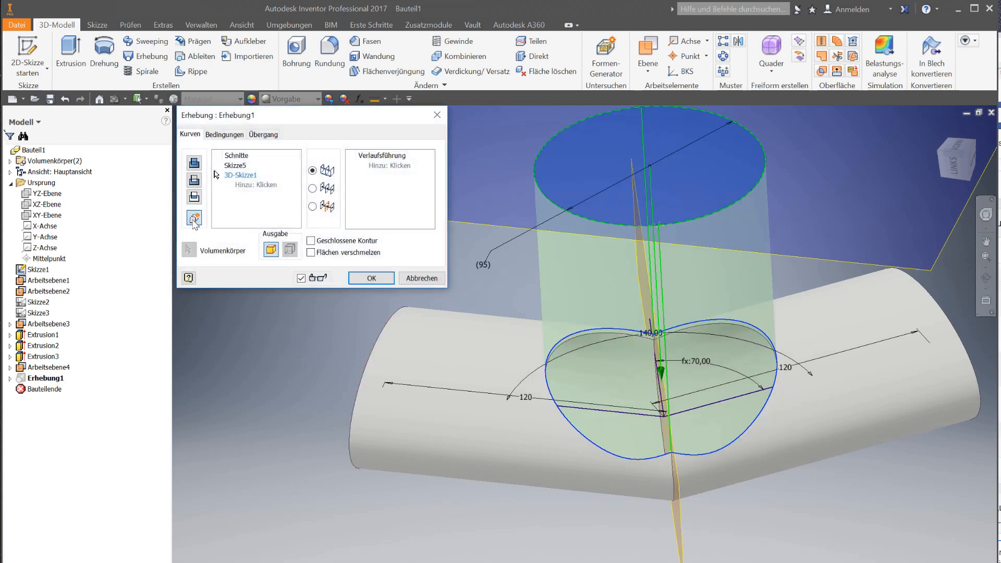
left_click(368, 279)
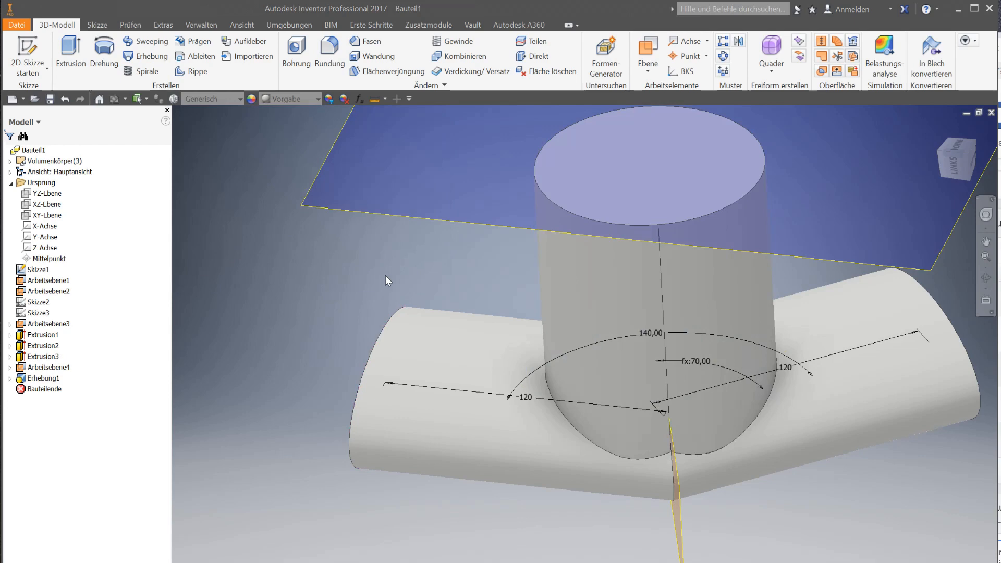
Sketch a circle about 90 mm in diameter on the branch's round end face, centred on the origin
left_click(597, 186)
left_click(616, 178)
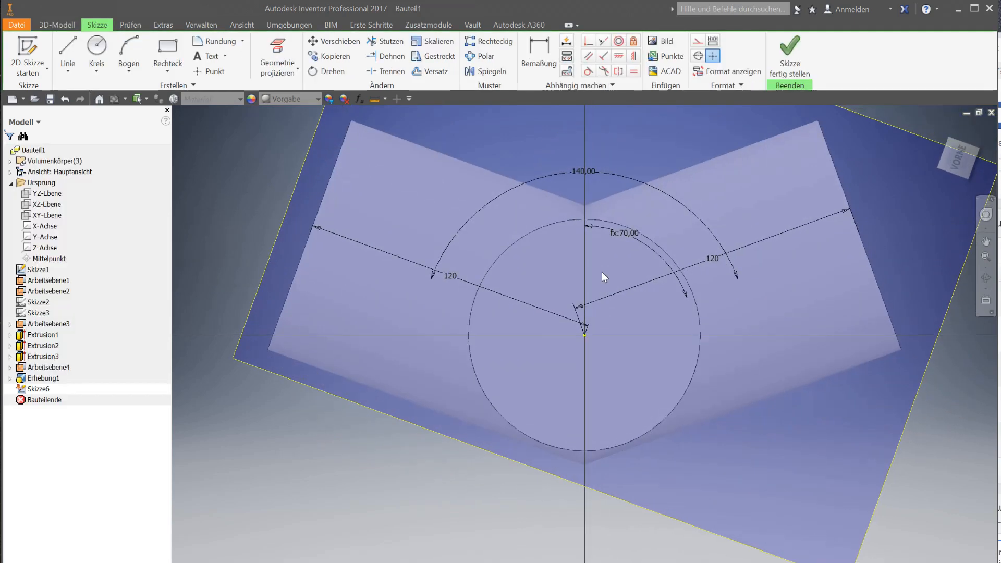
left_click(97, 46)
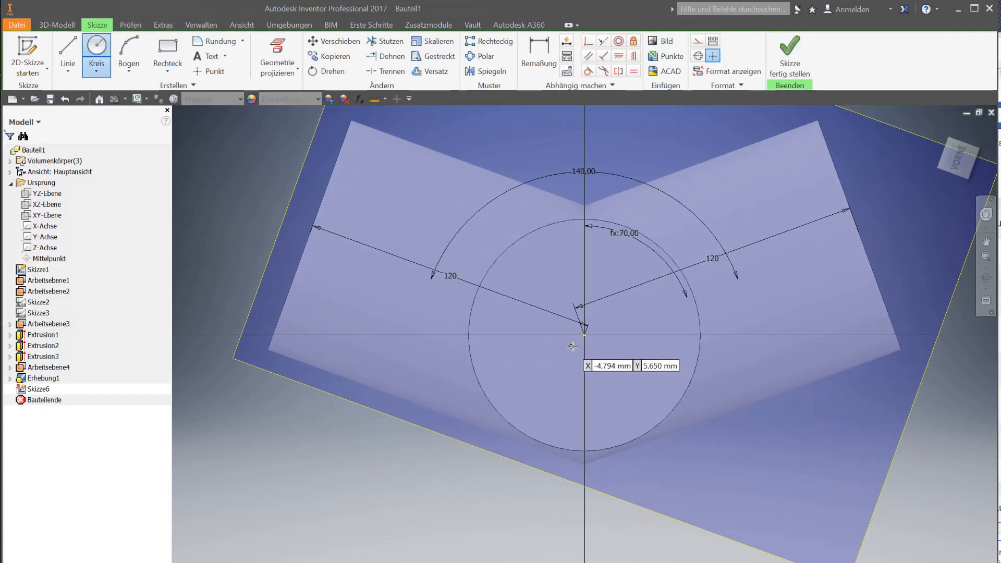
left_click(584, 335)
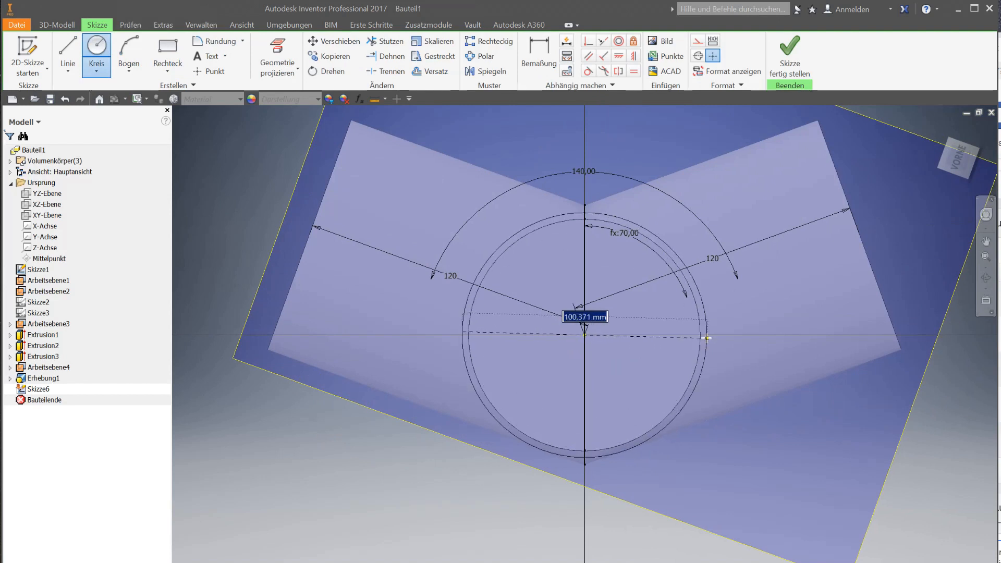
key("Return")
key("d")
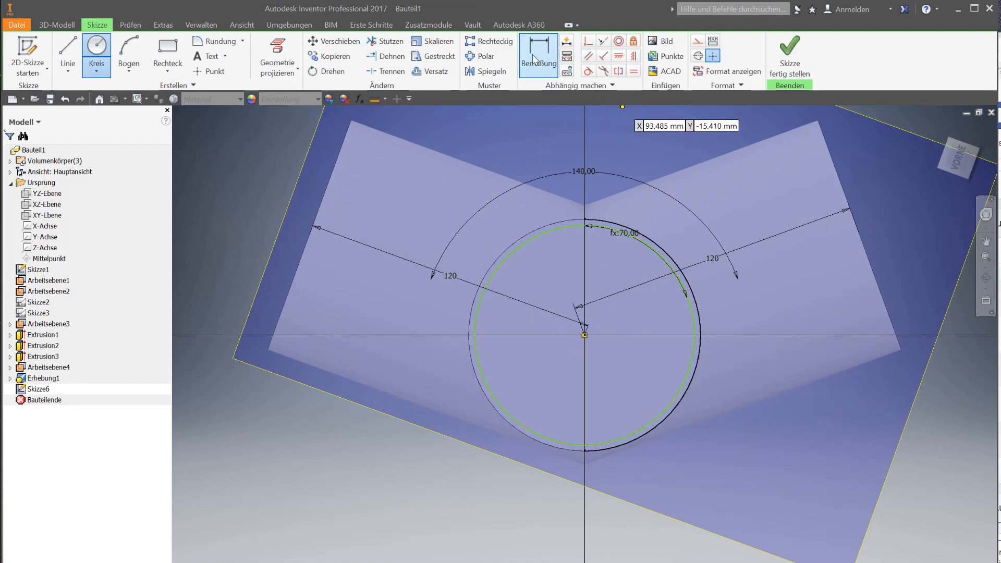
left_click(698, 315)
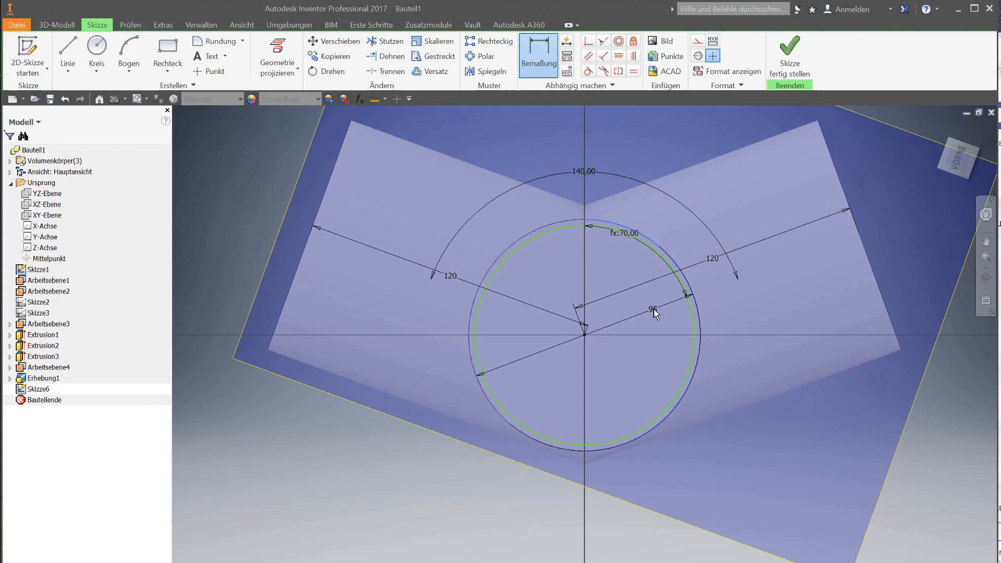
left_click(655, 314)
left_click(539, 331)
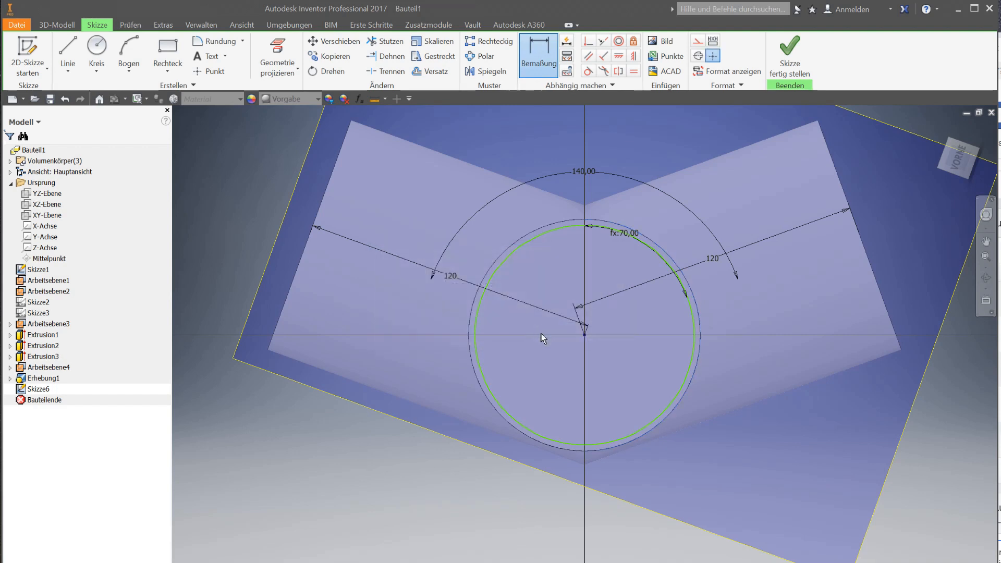
Project the branch's outer edge into the sketch and add a driven radius dimension to it
left_click(278, 55)
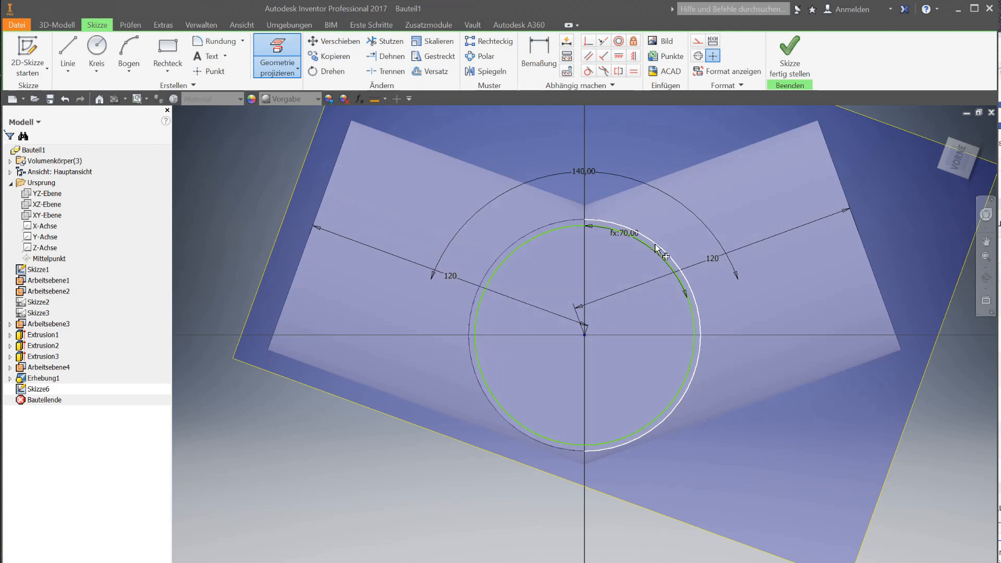
left_click(656, 249)
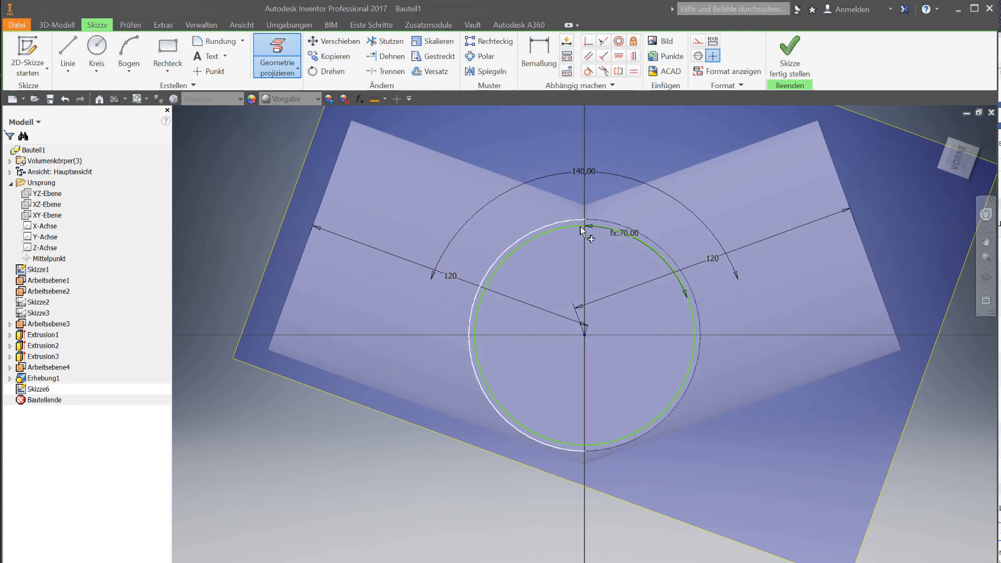
left_click(526, 60)
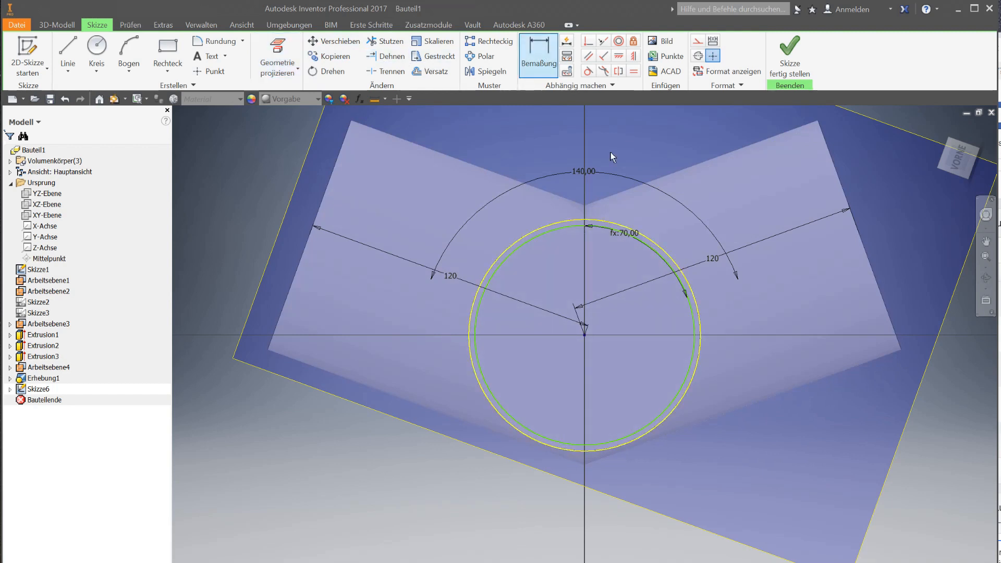
left_click(675, 268)
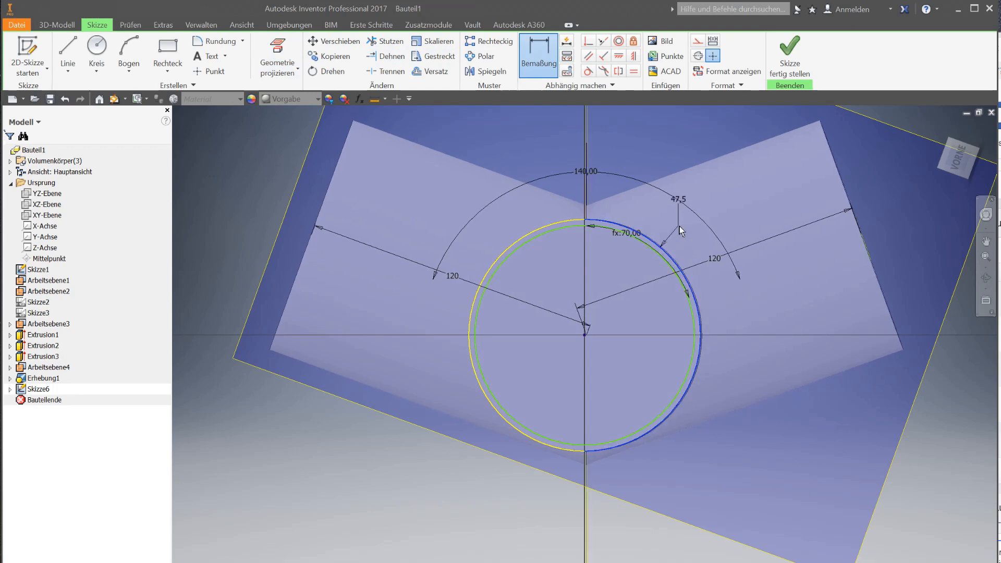
scroll(684, 281, "up", 5)
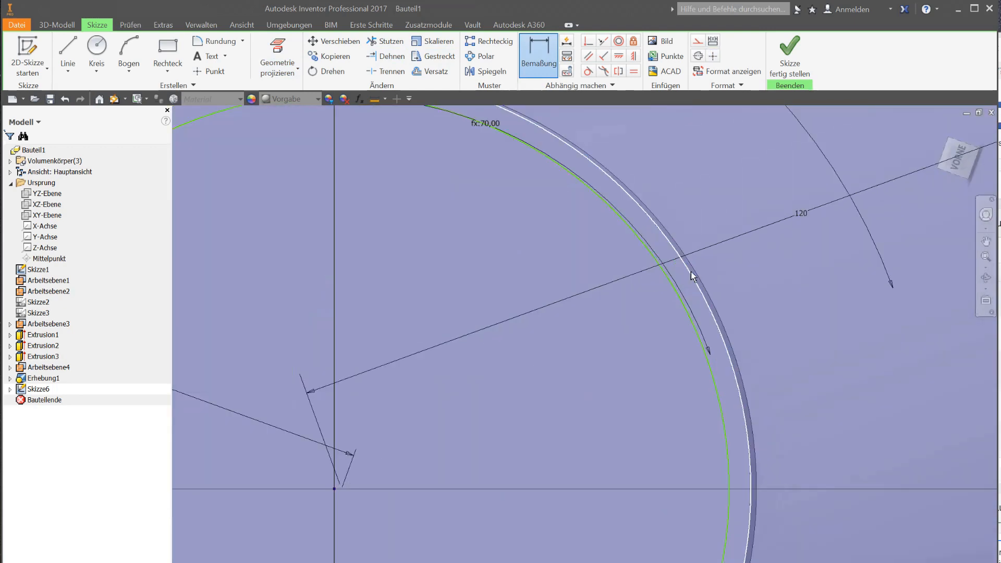
key("Escape")
left_click(543, 62)
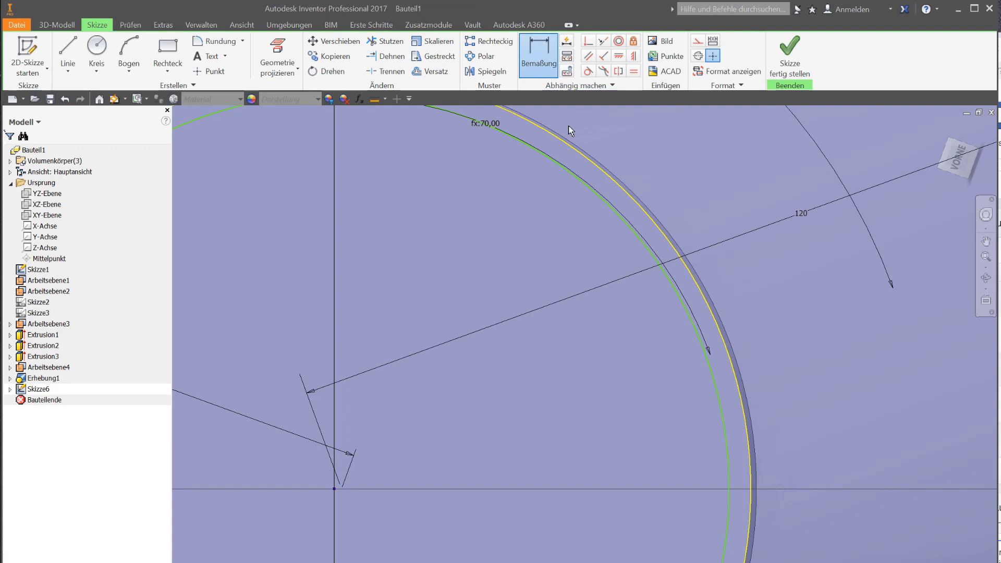
left_click(668, 239)
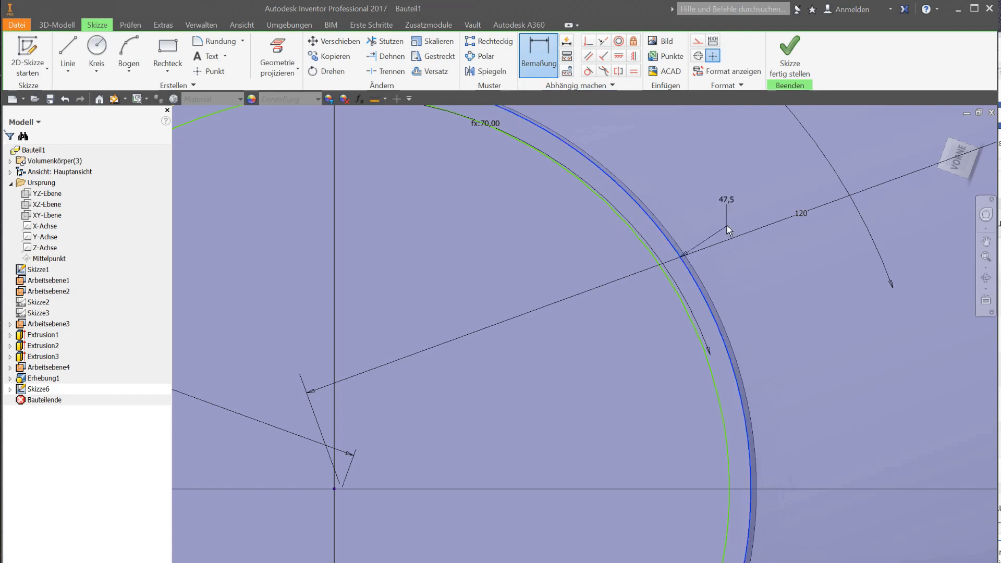
left_click(665, 206)
left_click(288, 115)
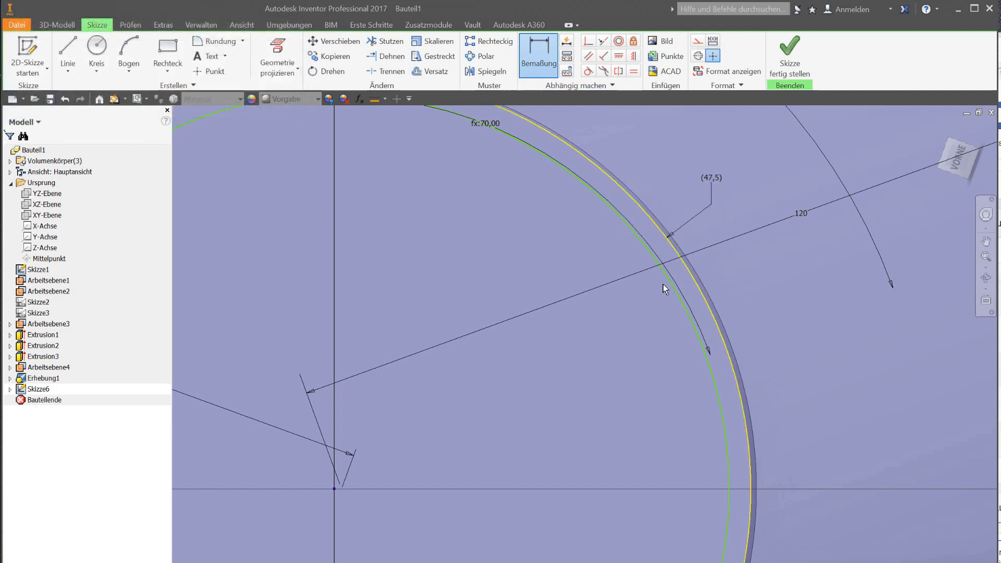
Dimension the inner circle's diameter to 91 mm with a formula based on the driven outer radius, and finish the sketch
left_click(672, 285)
left_click(673, 187)
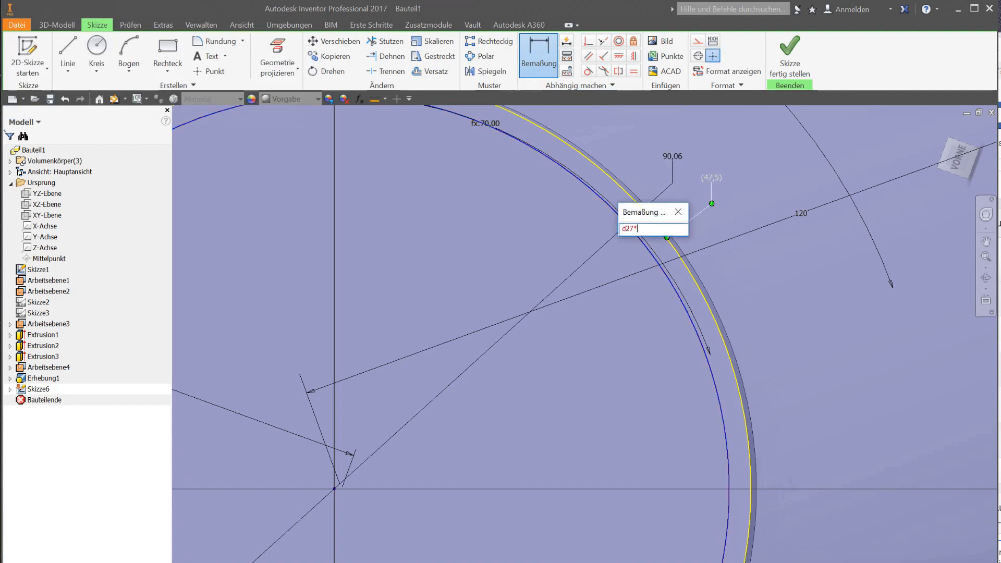
key("Return")
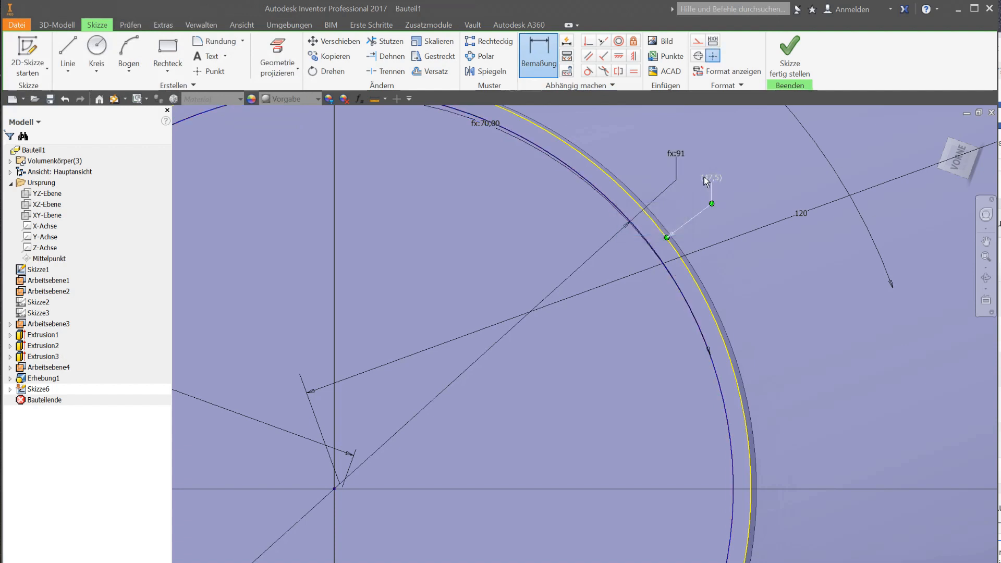
scroll(704, 181, "down", 5)
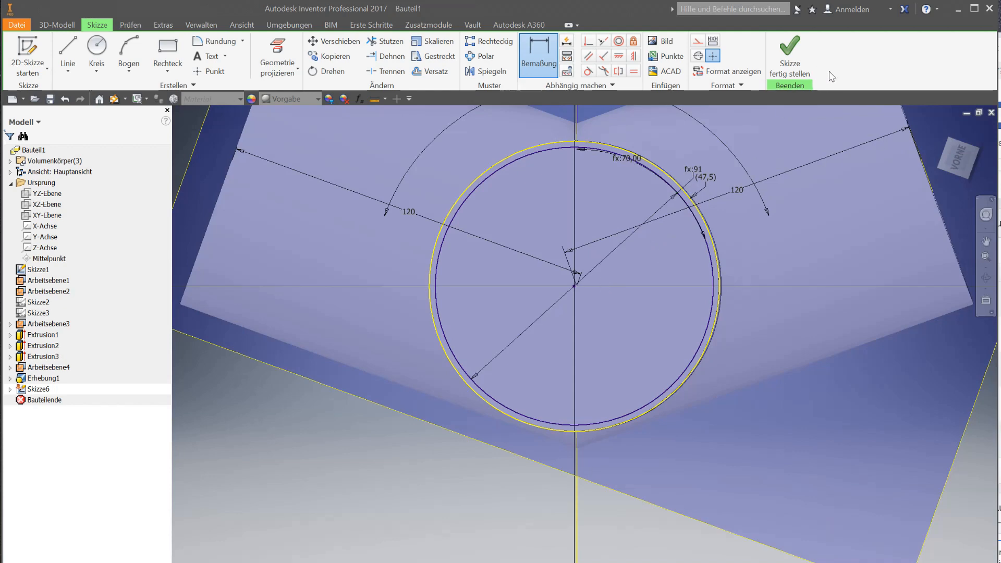
left_click(790, 57)
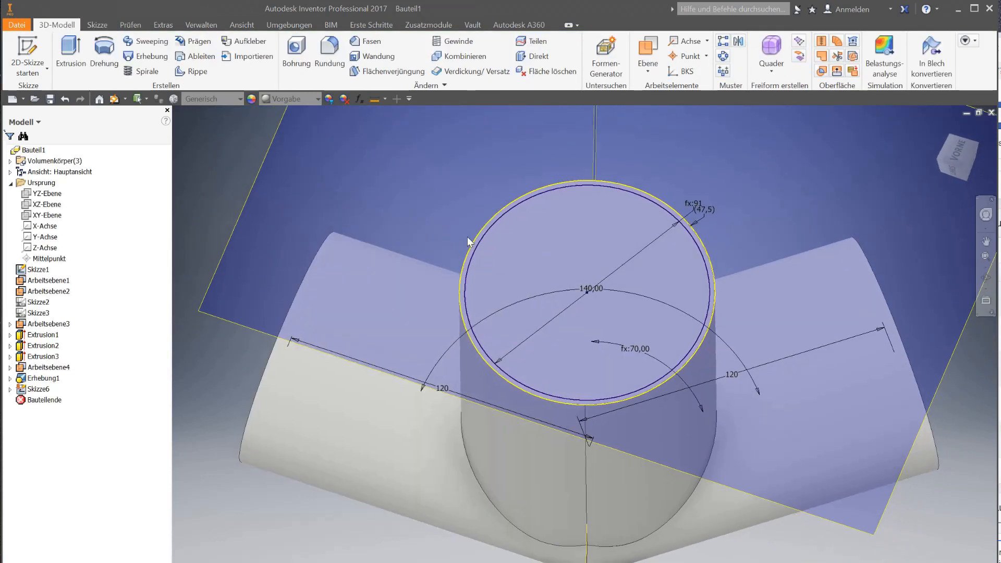
Cut the 91 mm circle through the lofted branch with an extrusion whose extent is All
left_click(67, 59)
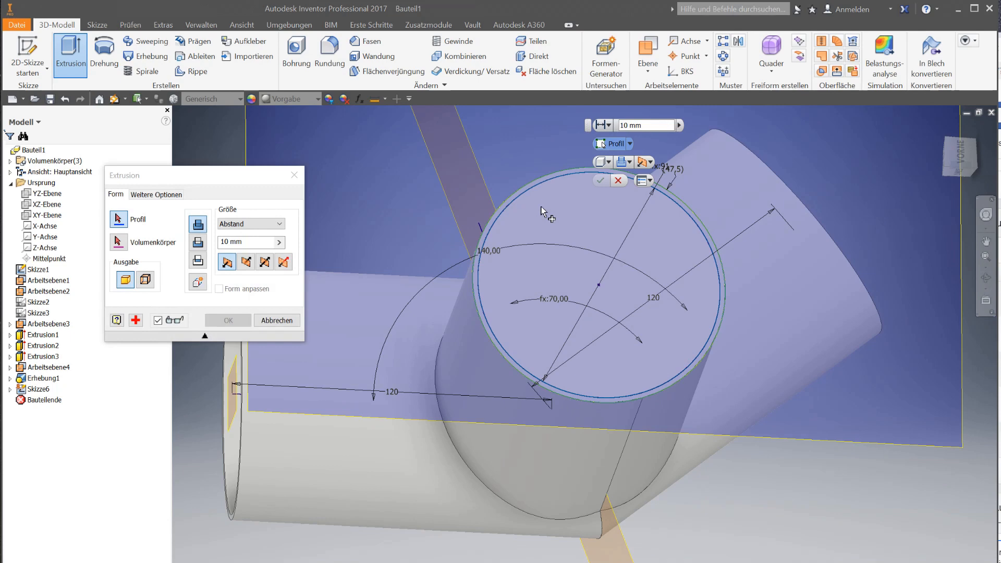
left_click(542, 211)
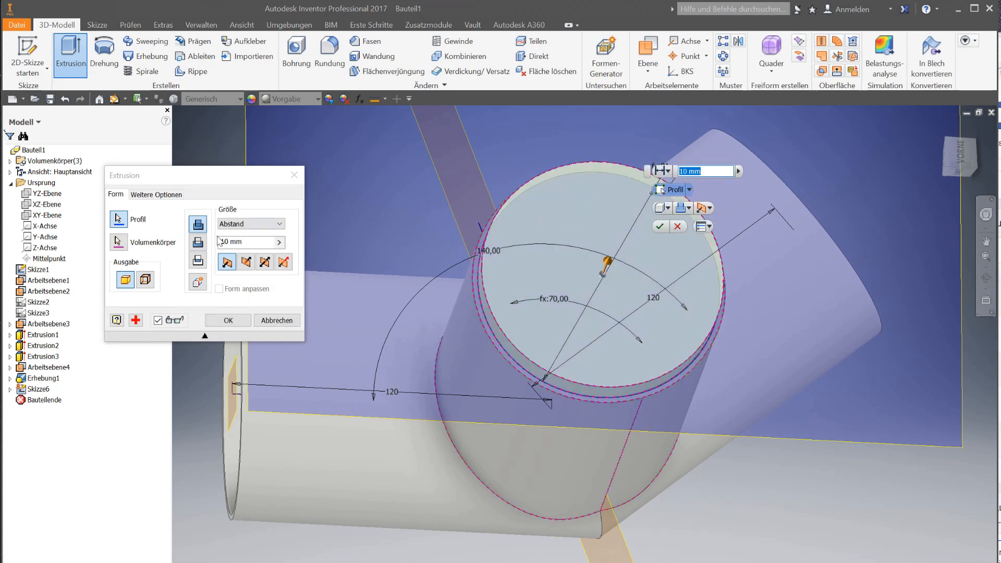
left_click(199, 242)
left_click(250, 223)
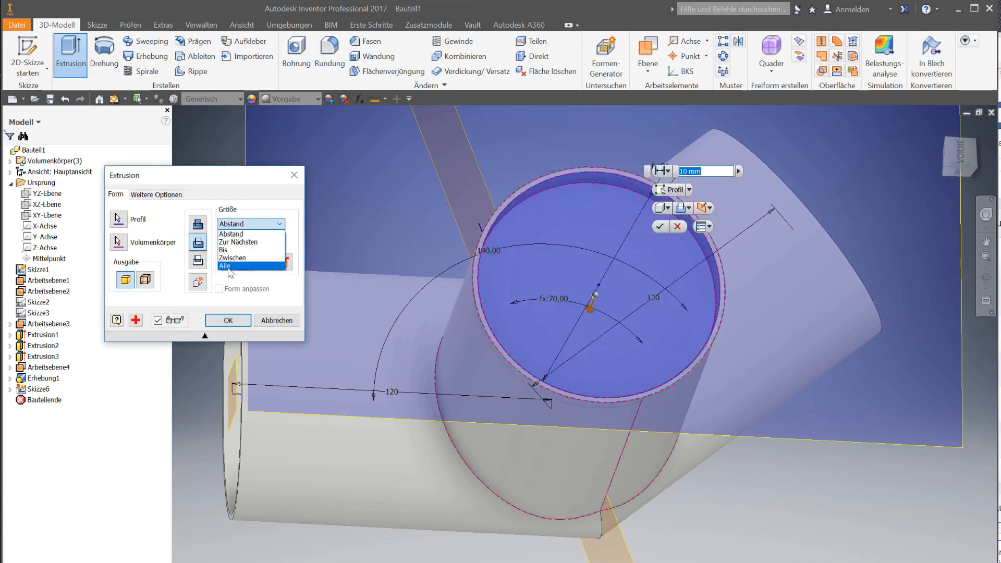
left_click(229, 266)
scroll(494, 377, "down", 4)
middle_click_drag(494, 377, 527, 391, "shift")
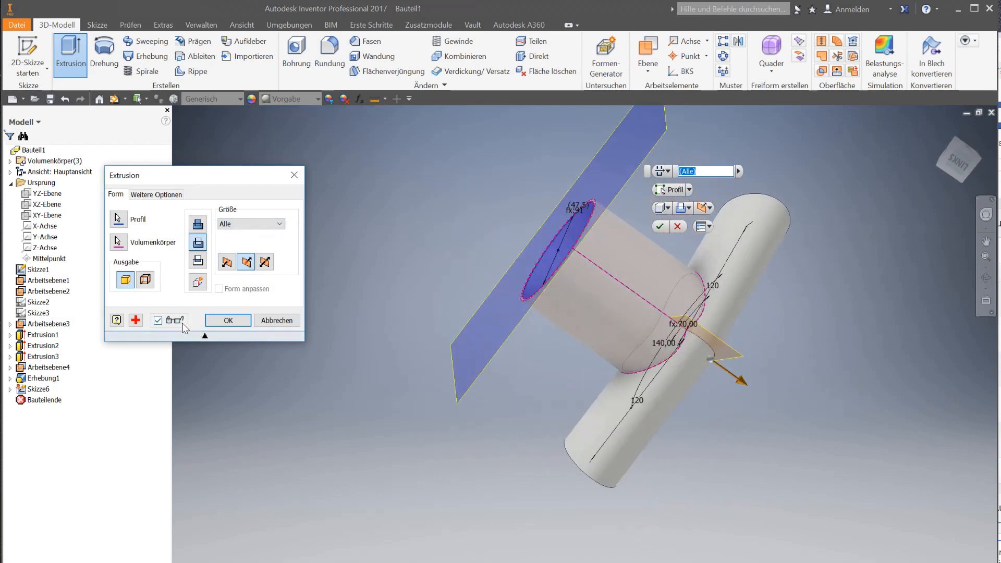
left_click(217, 320)
middle_click_drag(427, 328, 653, 317, "shift")
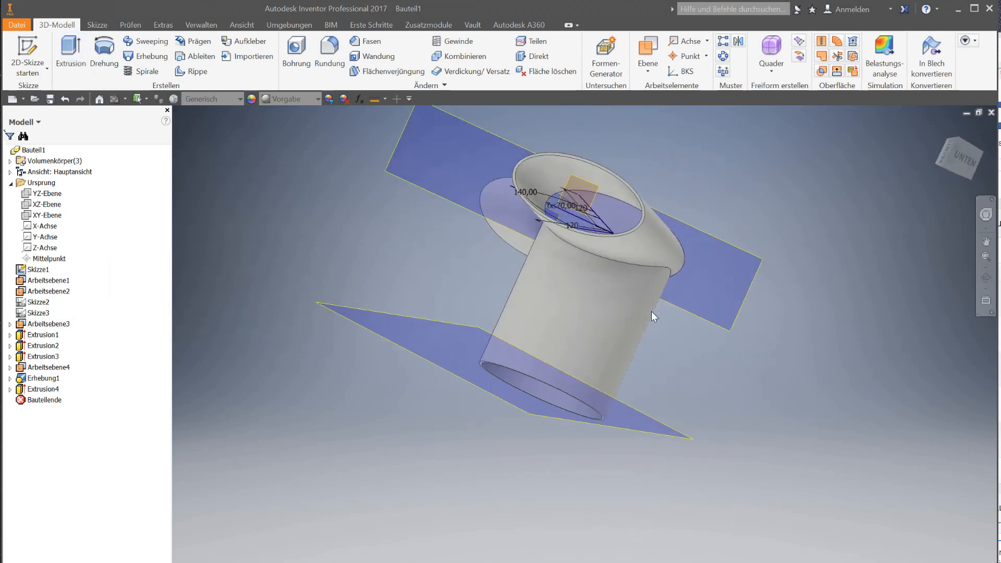
Hide all work features and the first sketch with the 140 degree centreline
key("F6")
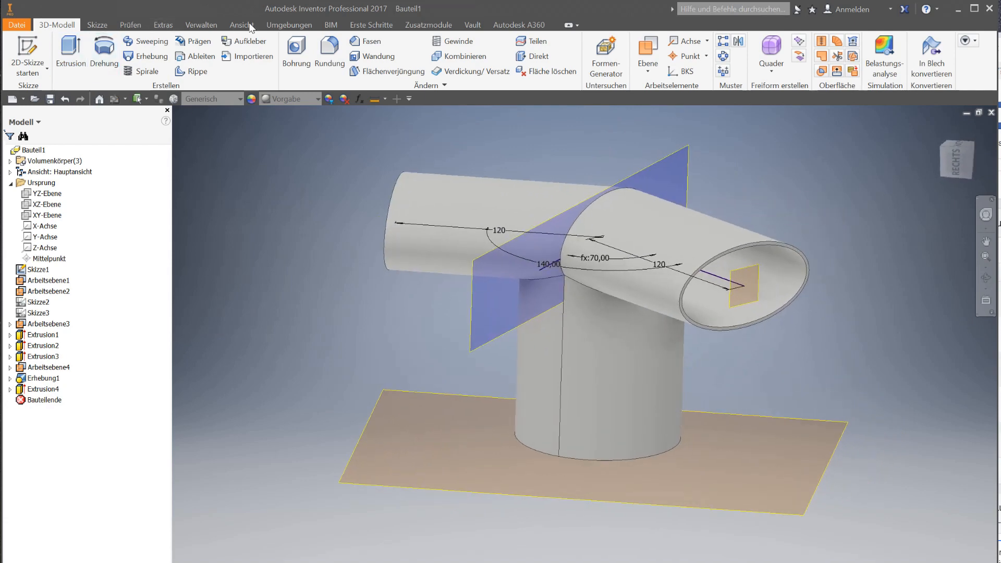
left_click(30, 61)
left_click(38, 90)
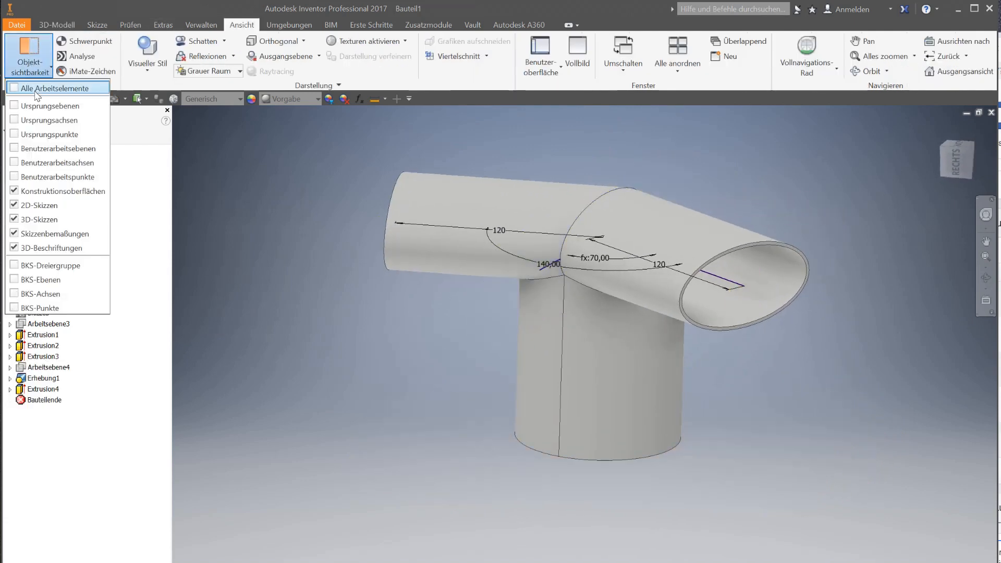
left_click(486, 228)
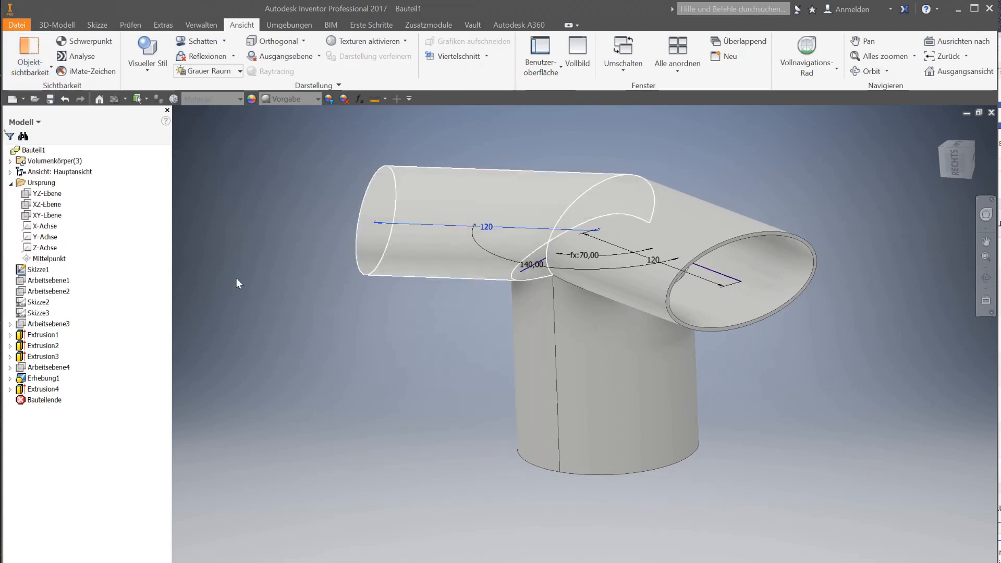
right_click(50, 267)
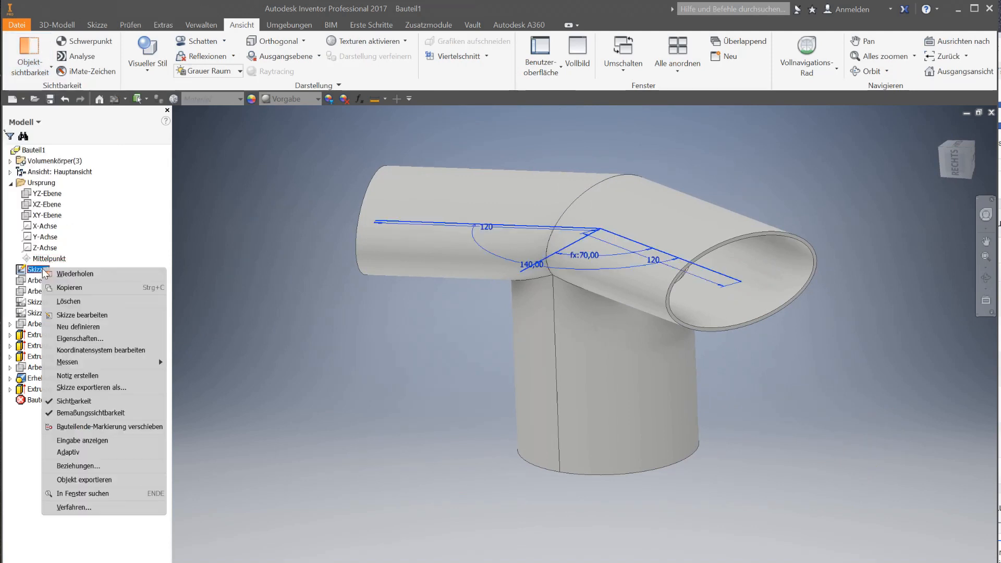
left_click(104, 396)
Examine the finished tube joint from several sides and check its separate solid bodies
middle_click_drag(533, 401, 746, 308, "shift")
scroll(724, 269, "up", 5)
middle_click_drag(725, 269, 840, 443, "shift")
key("F6")
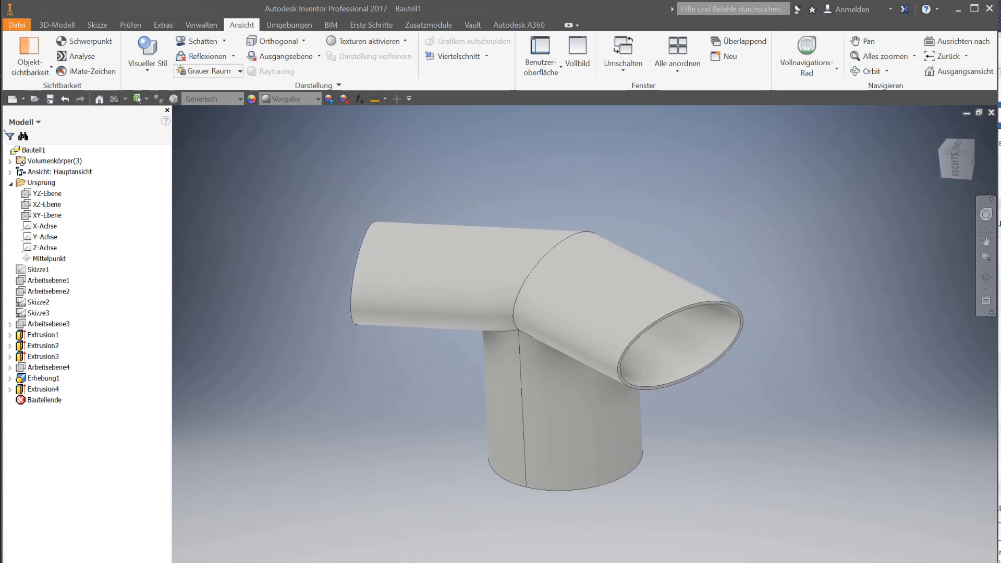
left_click(465, 293)
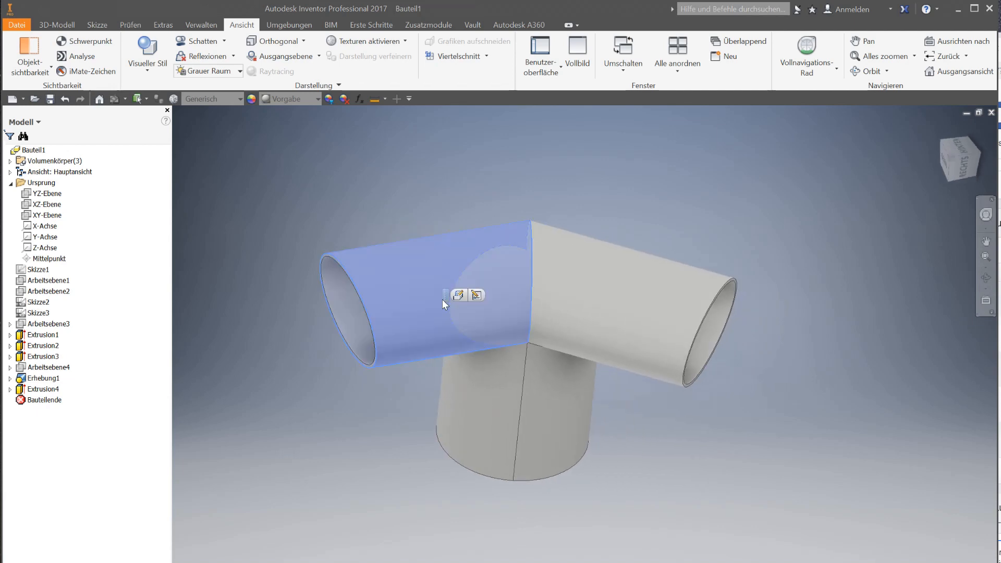
left_click(9, 162)
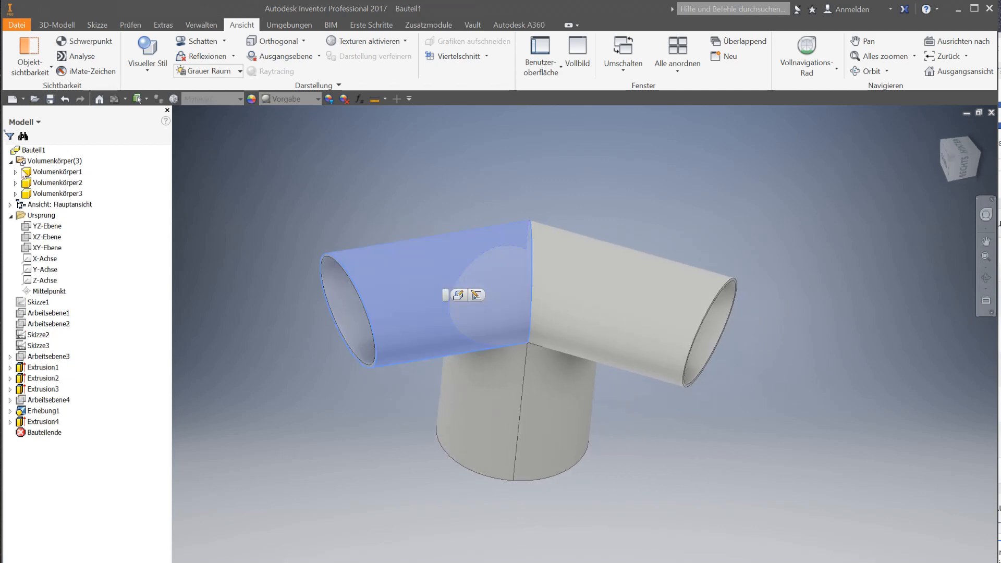
left_click(57, 171)
left_click(58, 182)
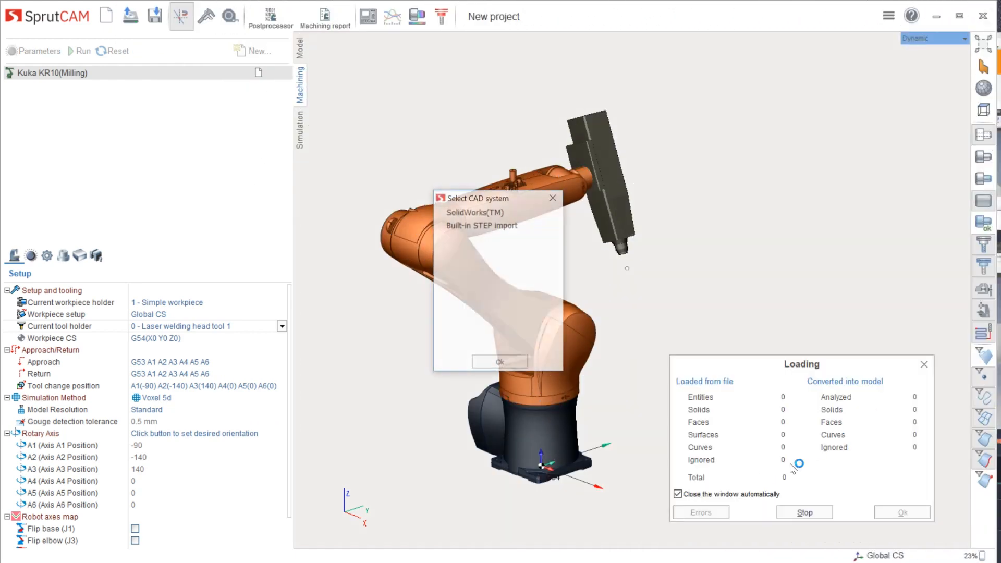
In SprutCAM, import Rohre.ipt with the built-in STEP import and list the faces of its first solid body
left_click(484, 226)
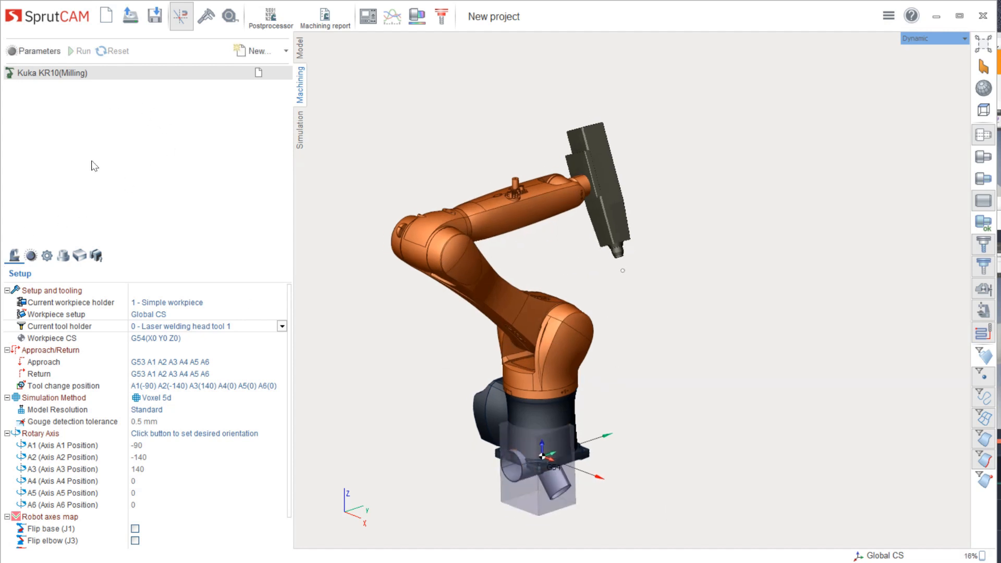
left_click(300, 50)
middle_click_drag(554, 469, 614, 306)
scroll(614, 305, "up", 4)
right_click_drag(614, 304, 556, 121)
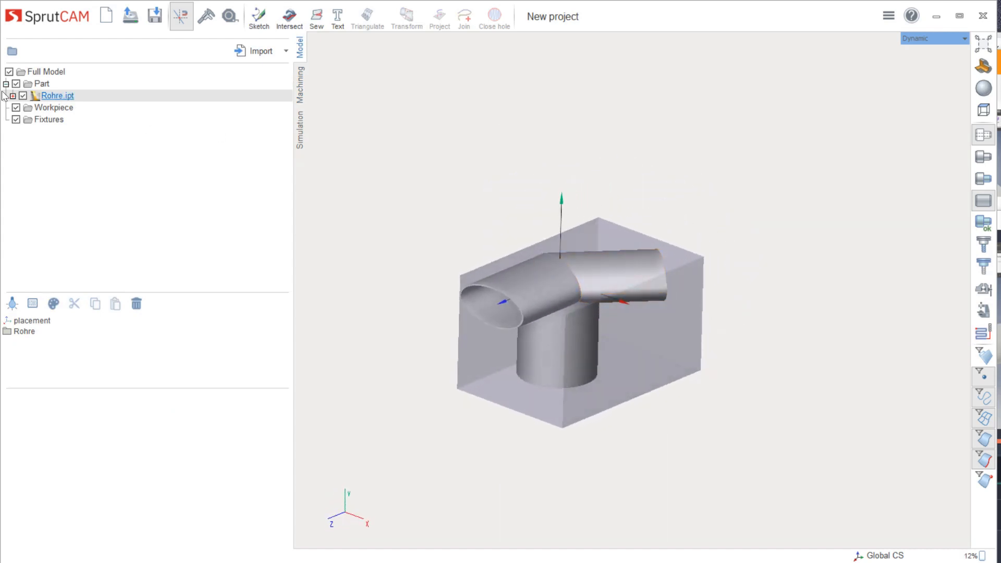
left_click(19, 108)
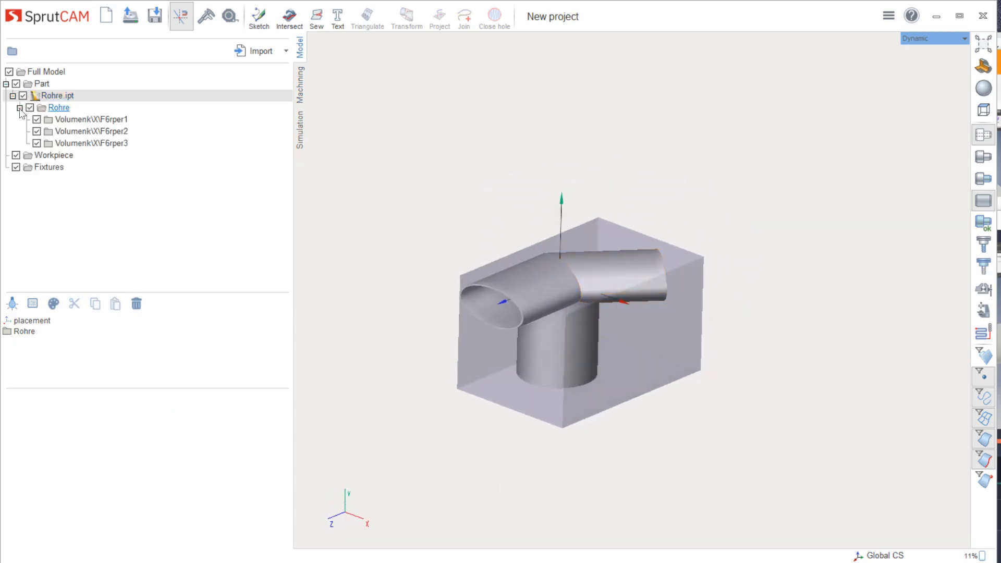
left_click(68, 124)
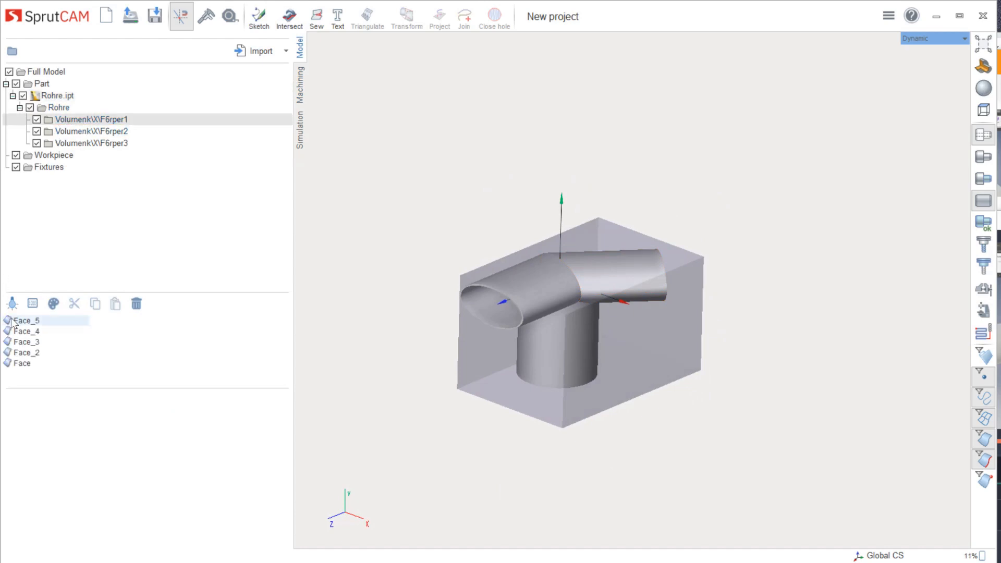
Delete the two main elliptical tube bodies from the imported Rohre part, keeping only the branch, and switch to the machining setup
left_click(35, 107)
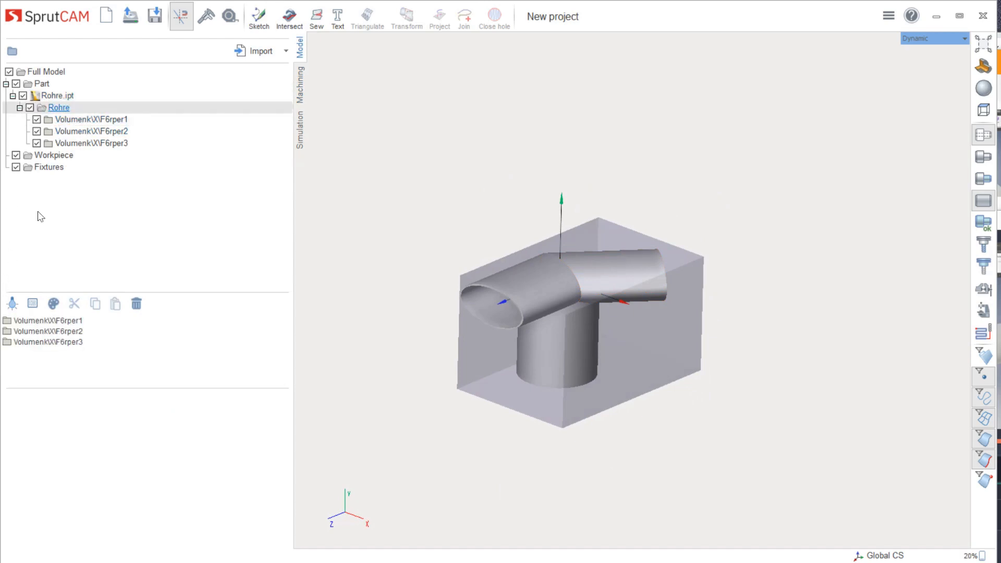
left_click(48, 321)
left_click(51, 336)
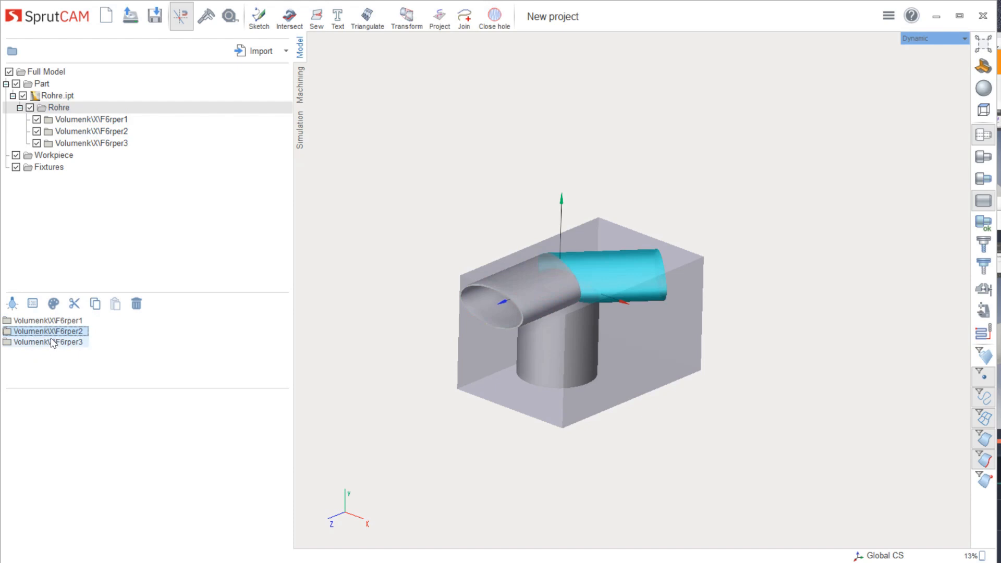
key("Delete")
key("Return")
left_click(50, 322)
key("Delete")
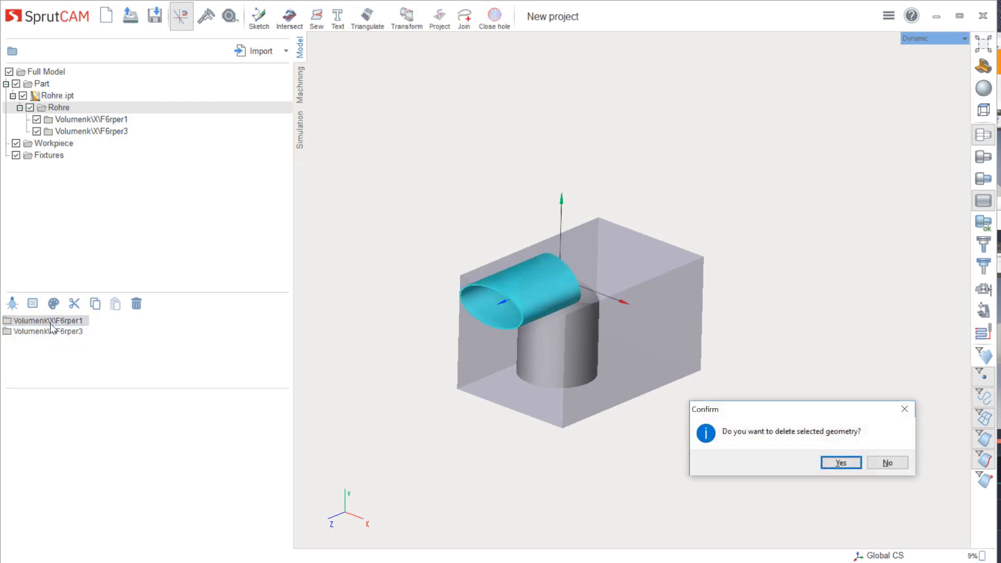
key("Return")
left_click(301, 88)
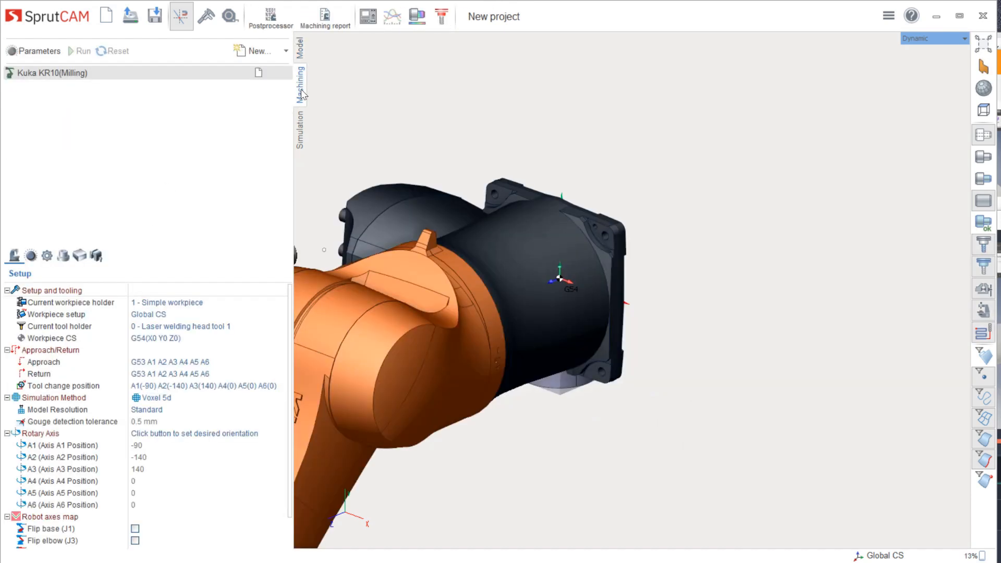
Hide the robot and try adding tube workpieces around the part, one along the Z axis and one along the X axis
left_click(979, 319)
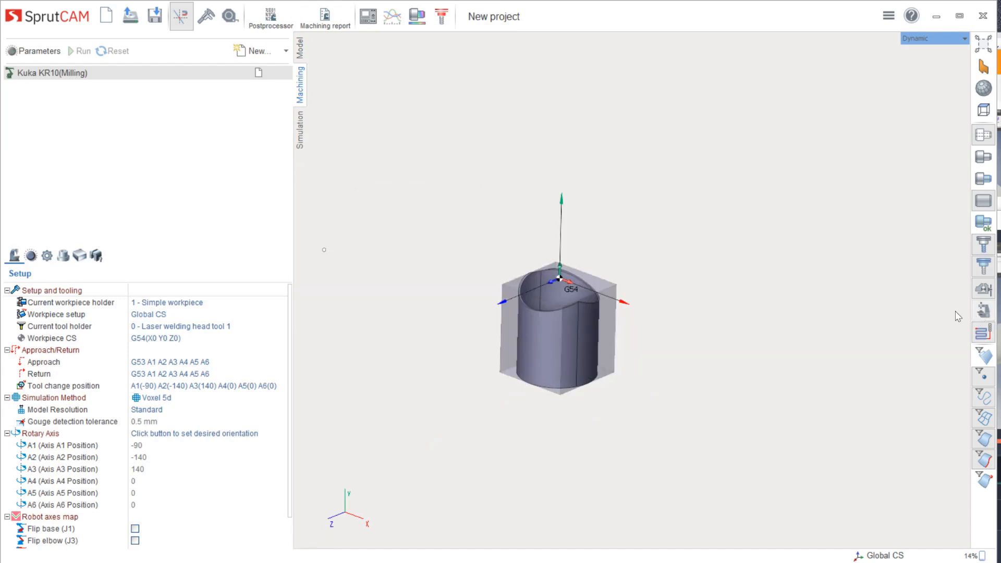
left_click(79, 256)
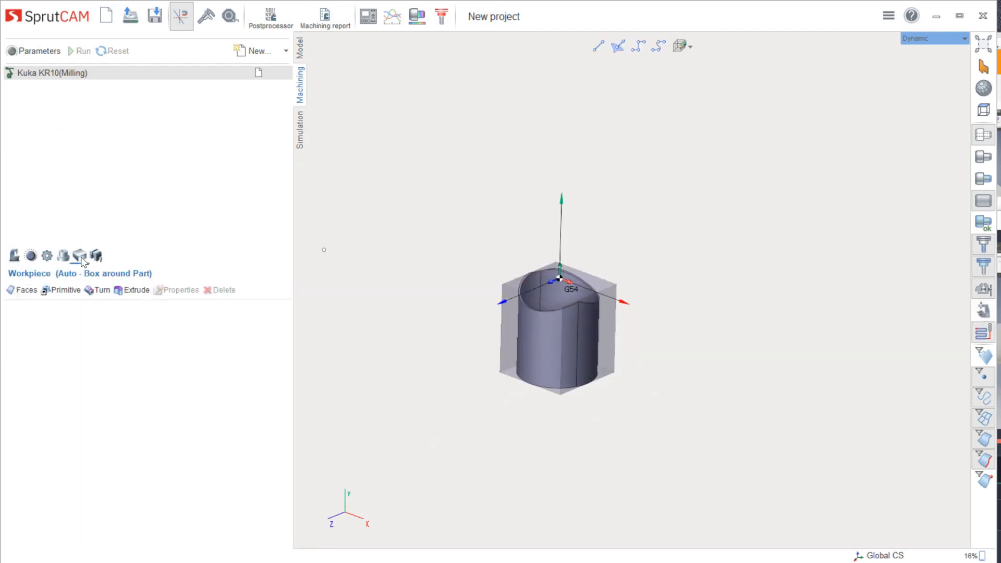
left_click(61, 290)
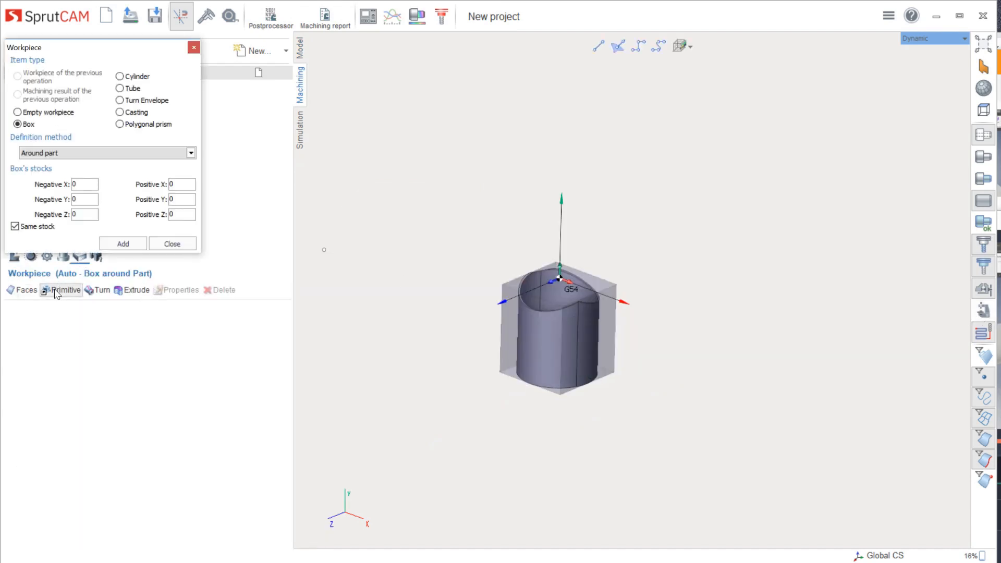
left_click(120, 88)
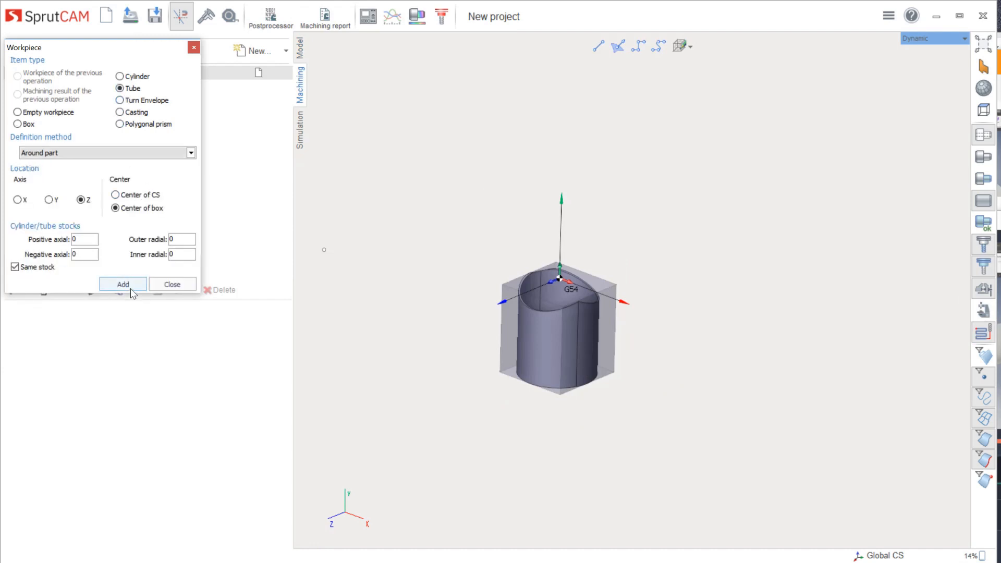
left_click(124, 285)
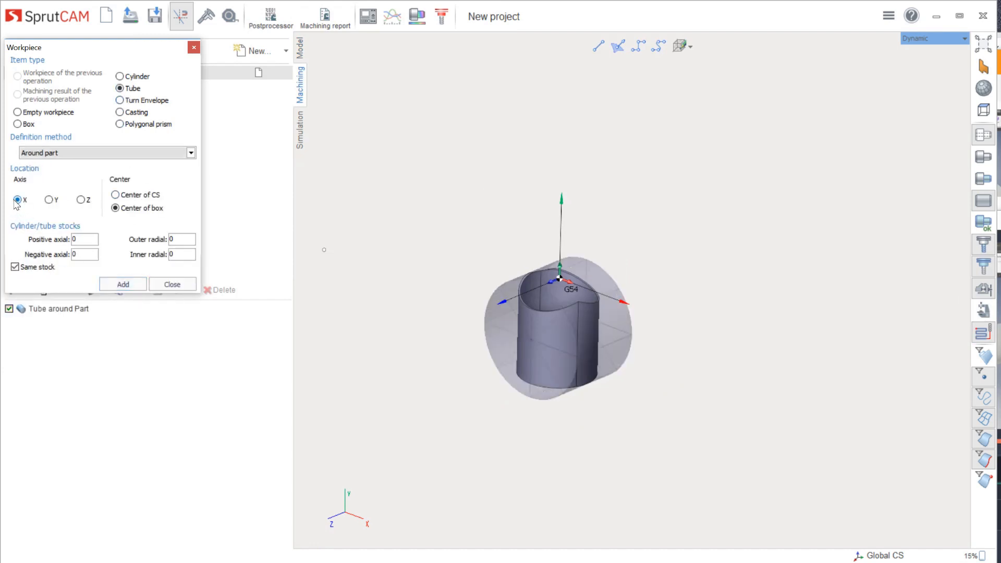
left_click(127, 285)
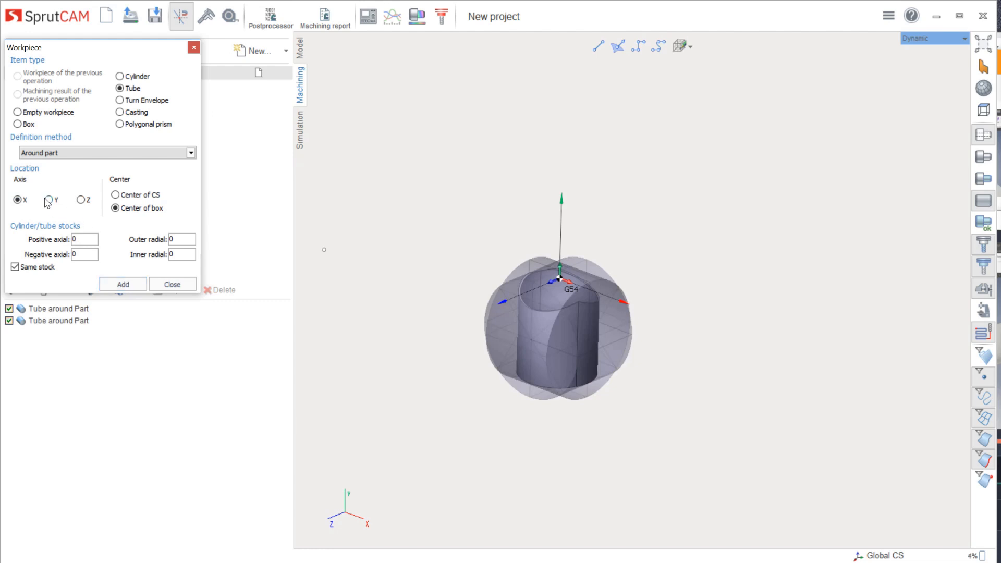
left_click(161, 288)
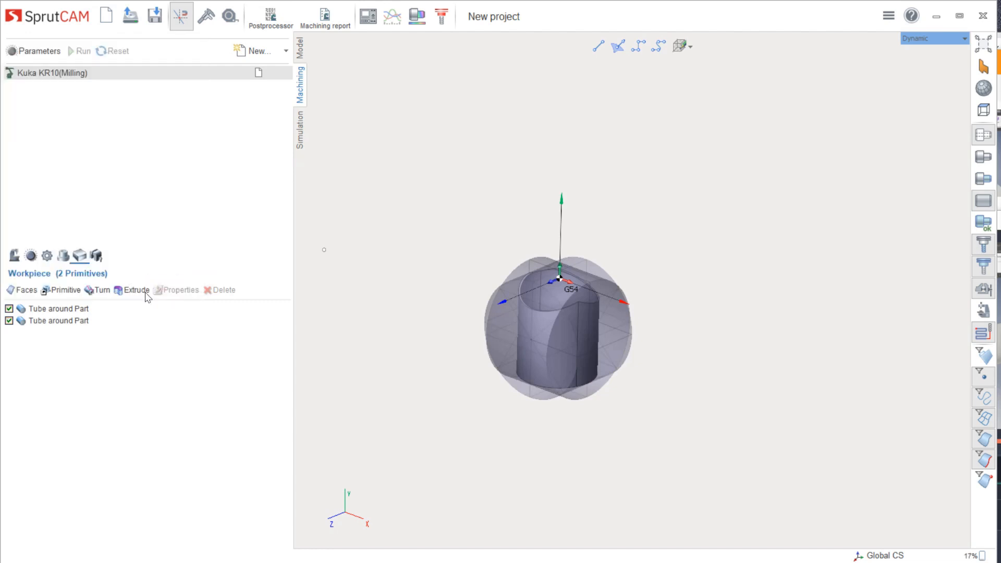
Delete both tube primitives from the workpiece list
left_click(80, 309)
key("Delete")
key("Return")
left_click(80, 309)
key("Delete")
key("Return")
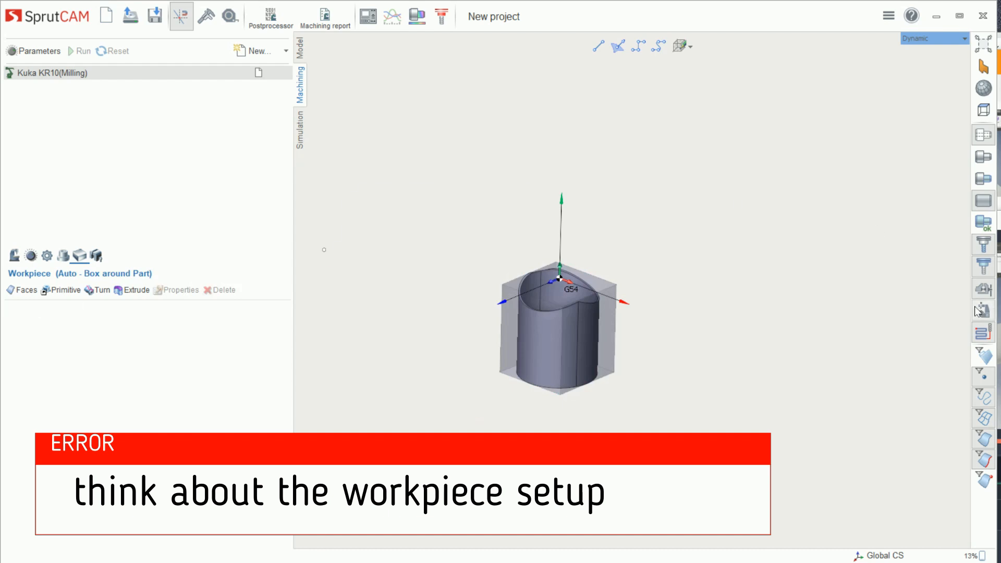
Show the robot again and offset the workpiece setup from the machine coordinate system by Y 460 and Z 380
left_click(978, 311)
scroll(605, 334, "down", 4)
middle_click_drag(605, 335, 542, 118)
middle_click_drag(792, 117, 912, 106)
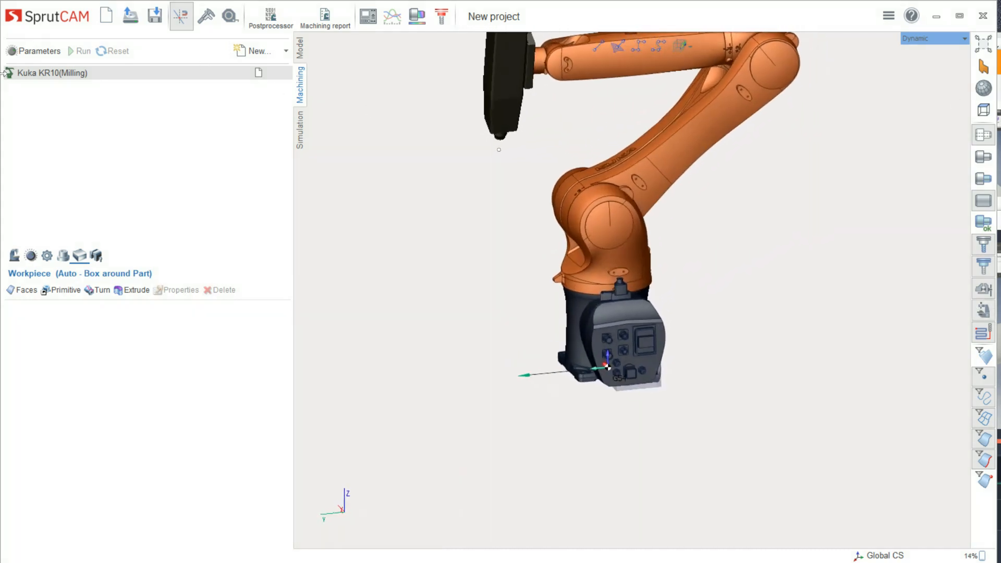
left_click(12, 257)
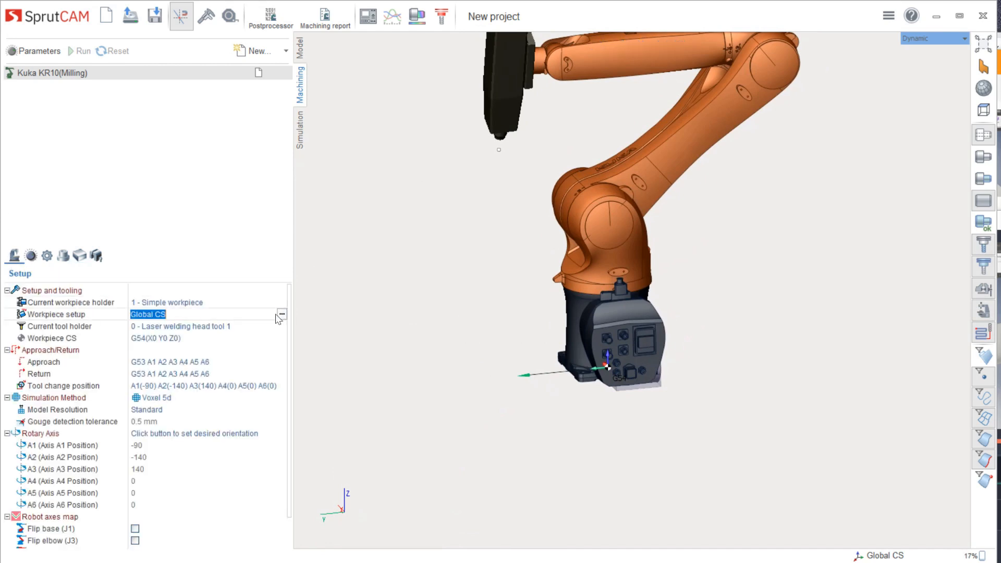
left_click(282, 314)
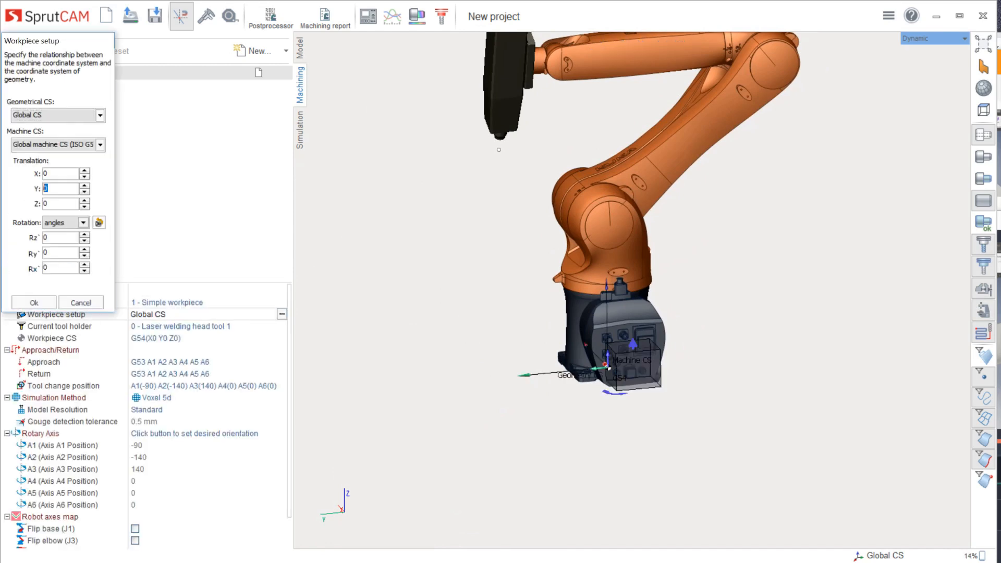
type("380")
key("Return")
type("460")
key("Return")
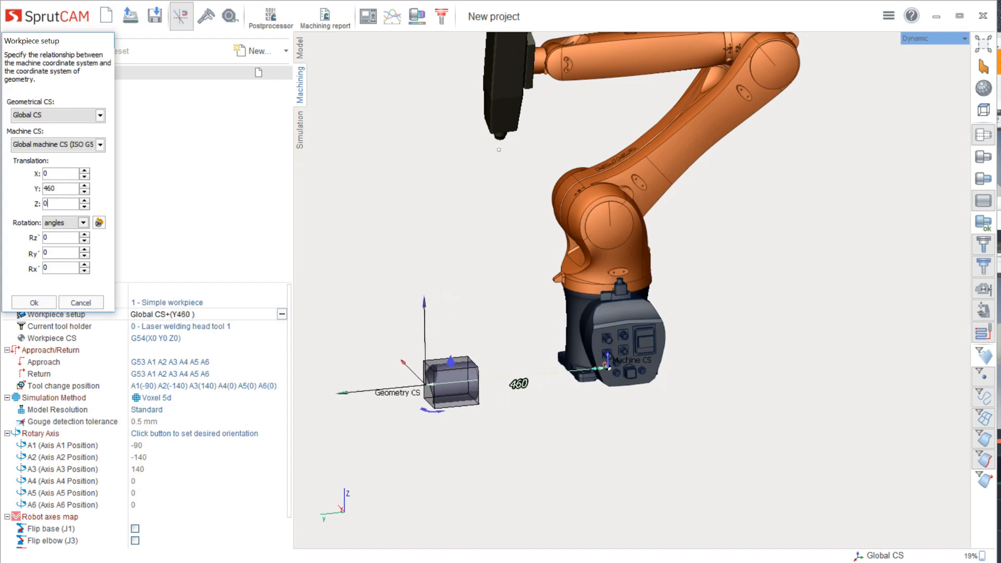
scroll(60, 204, "up", 20)
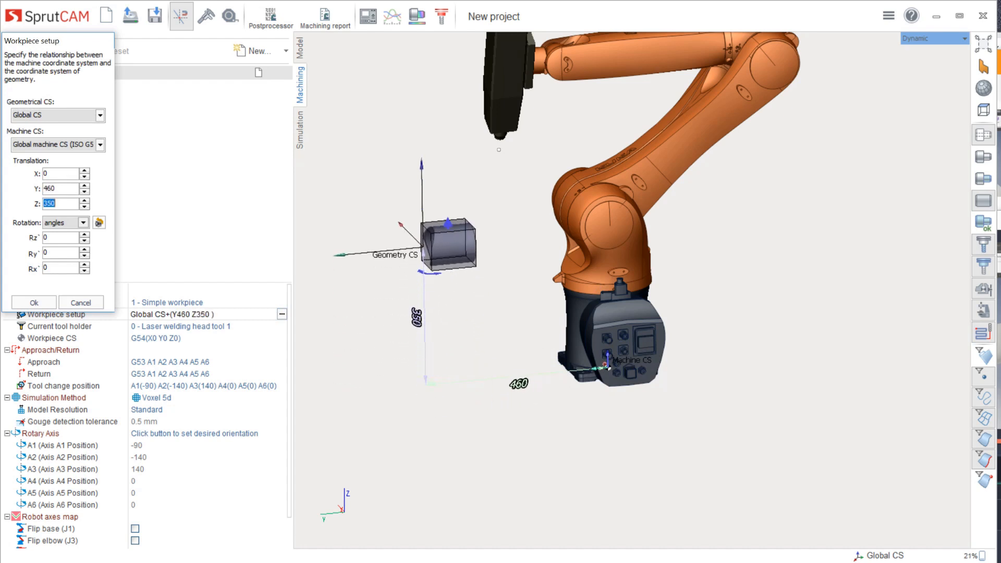
scroll(60, 203, "up", 3)
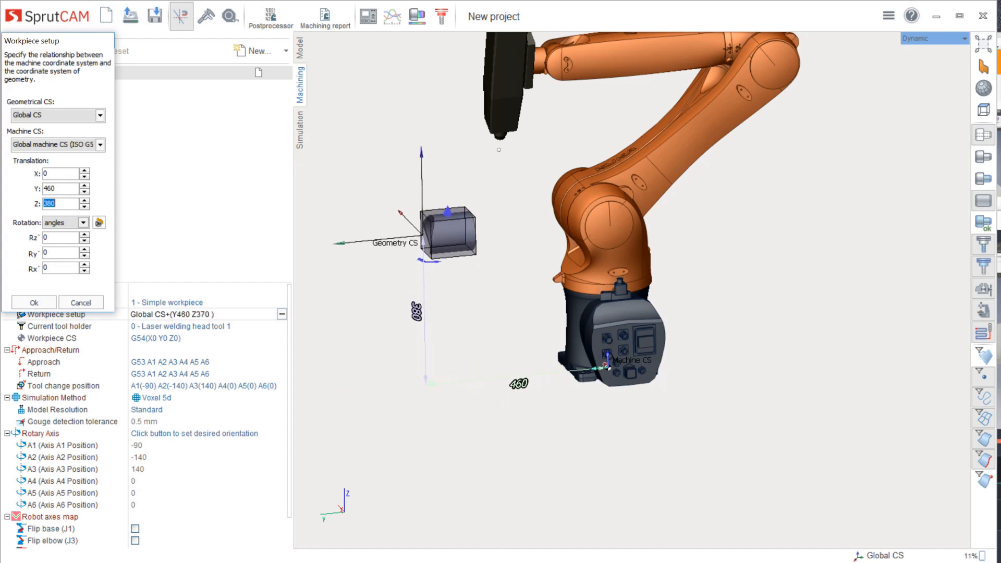
left_click(46, 304)
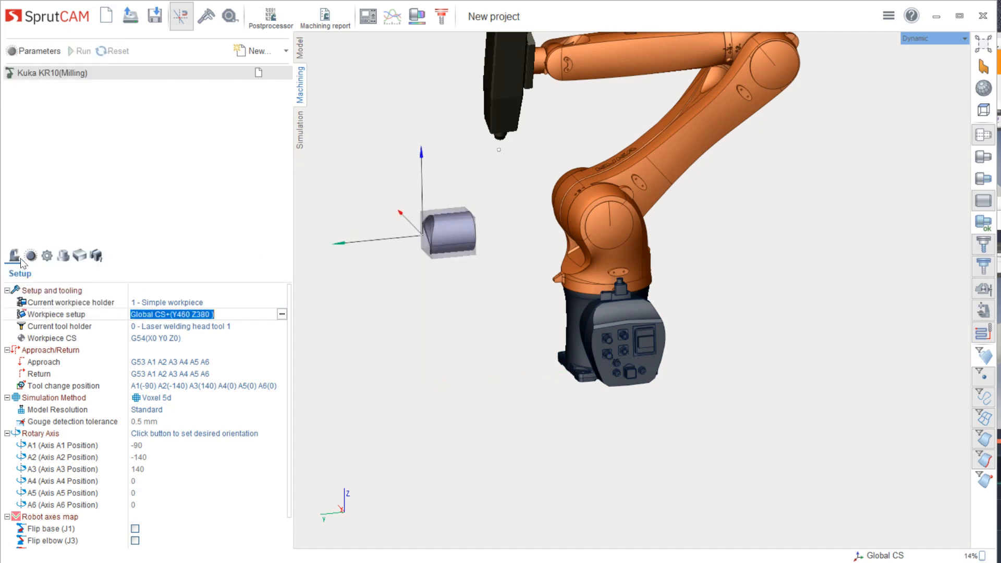
Define the workpiece as a tube around the part along the Y axis, centred on the box with zero stock
left_click(78, 257)
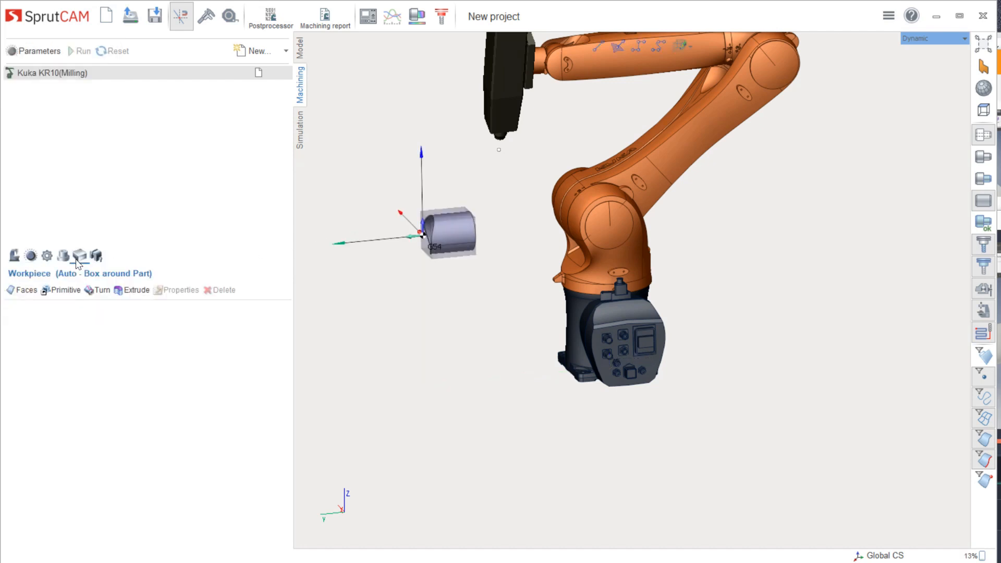
left_click(58, 289)
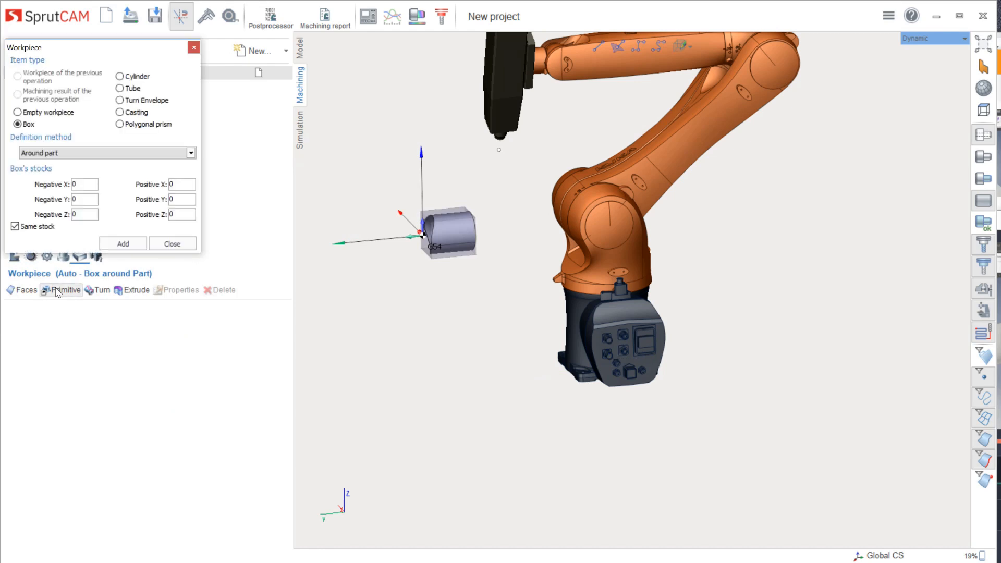
left_click(121, 89)
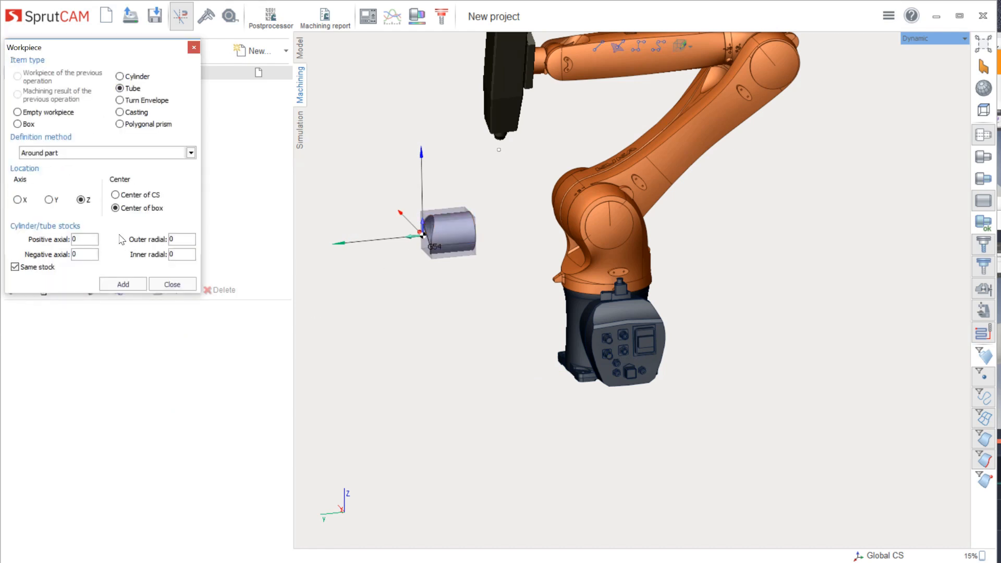
left_click(126, 286)
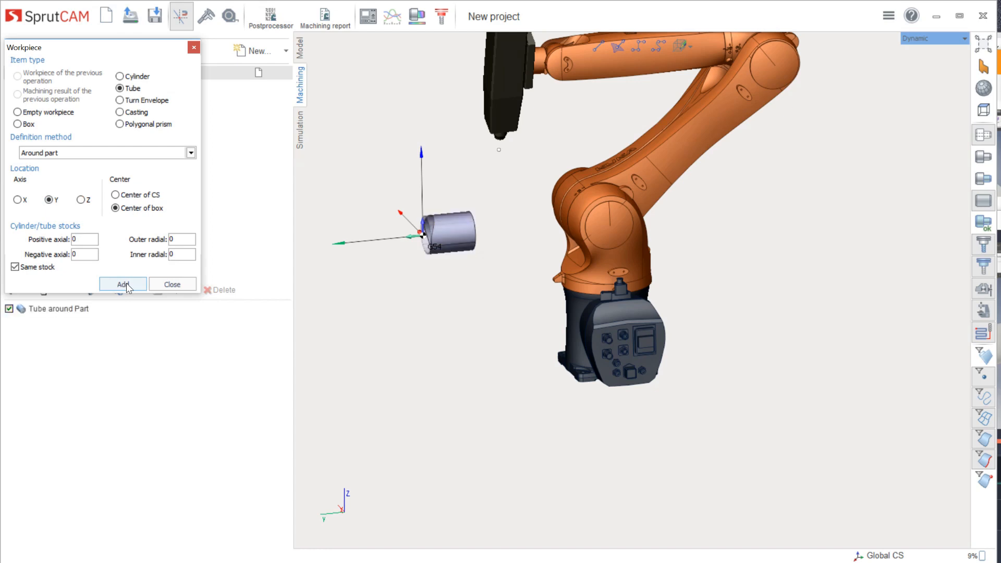
left_click(172, 284)
scroll(397, 225, "up", 6)
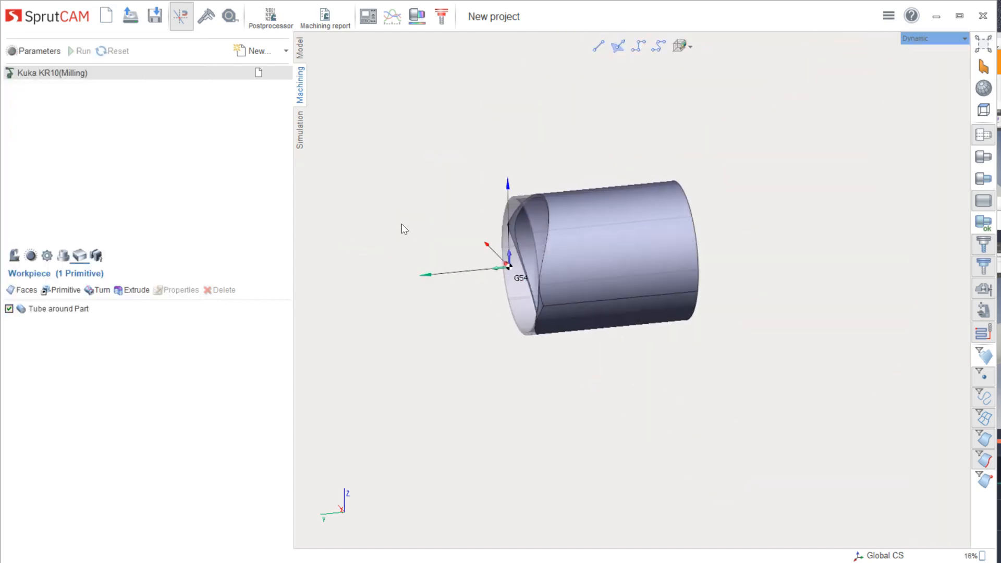
right_click_drag(526, 238, 724, 173)
scroll(449, 297, "down", 5)
middle_click_drag(725, 178, 600, 269)
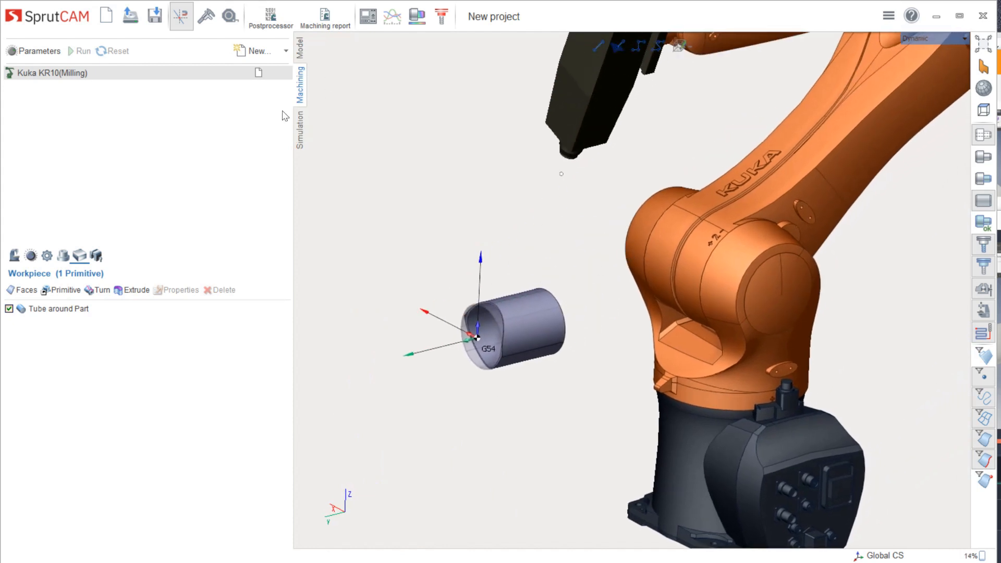
Create a 5D Contouring finishing operation and assign the edge of the branch's curved saddle end as a 5d curve
left_click(286, 51)
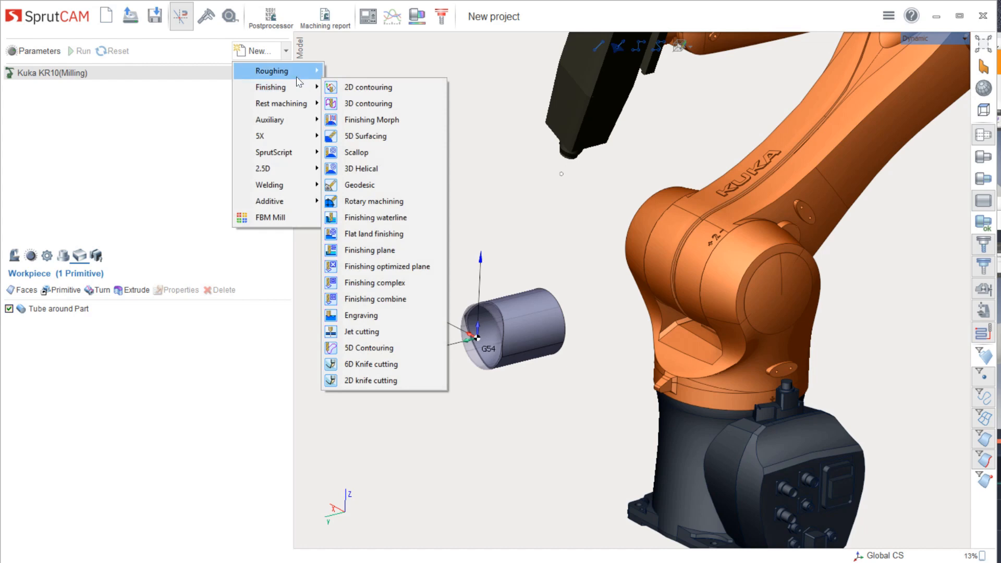
left_click(372, 343)
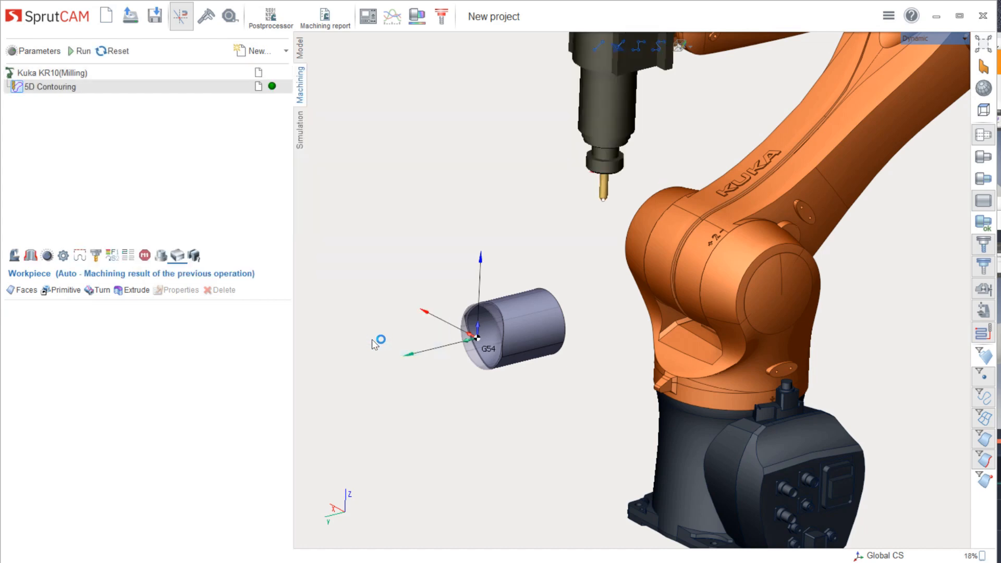
scroll(483, 327, "up", 6)
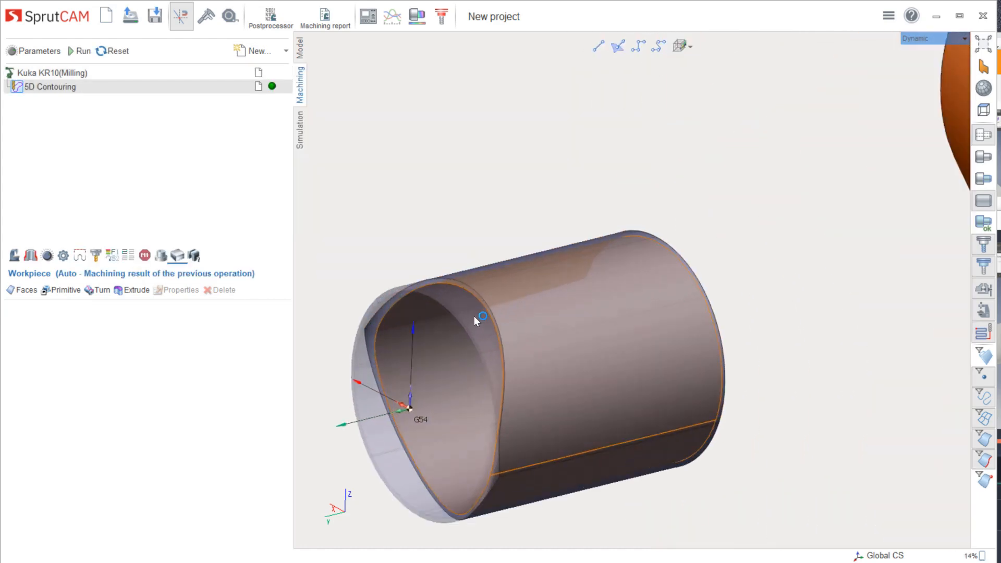
scroll(543, 242, "up", 2)
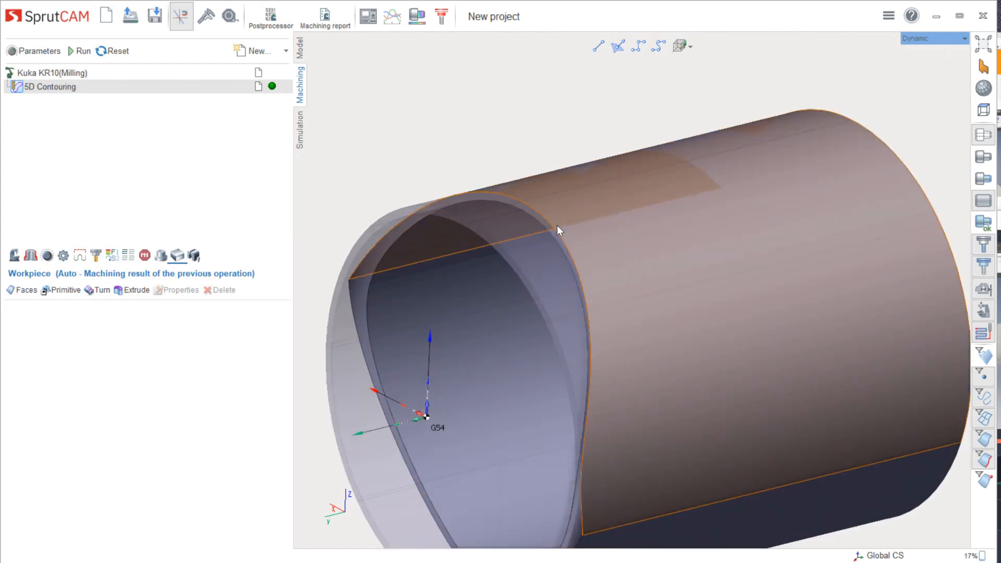
left_click(559, 229)
scroll(562, 300, "down", 4)
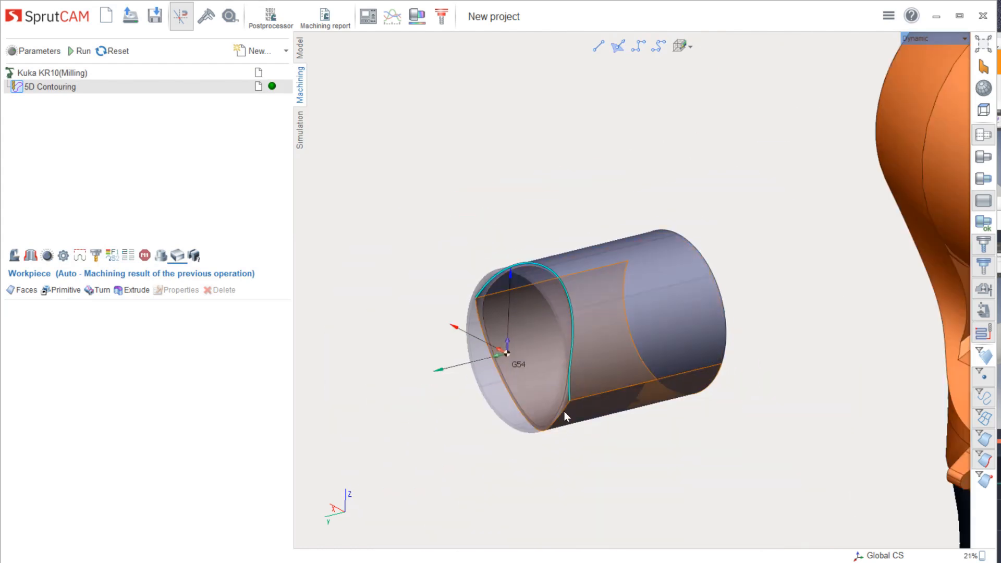
left_click(411, 228)
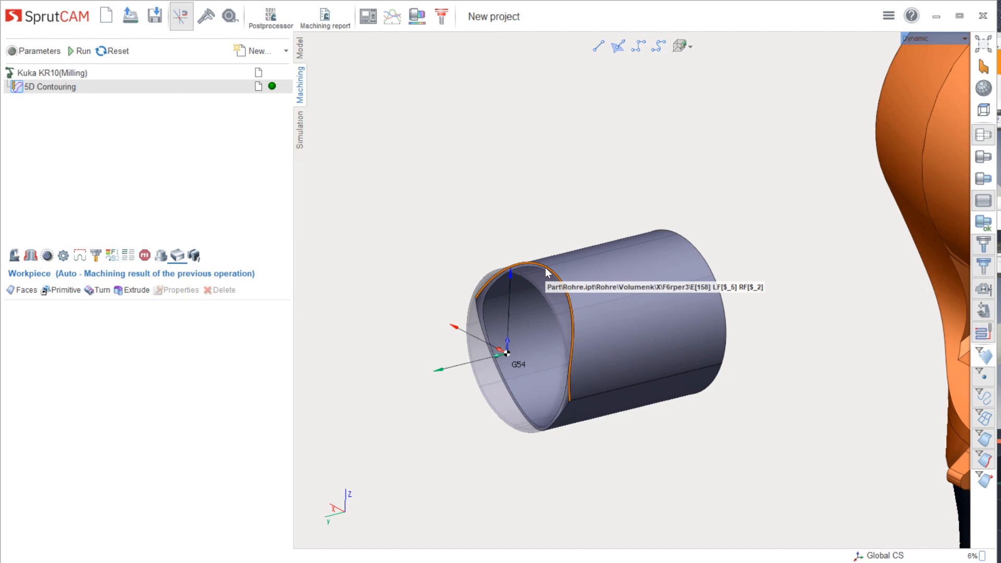
left_click(547, 272)
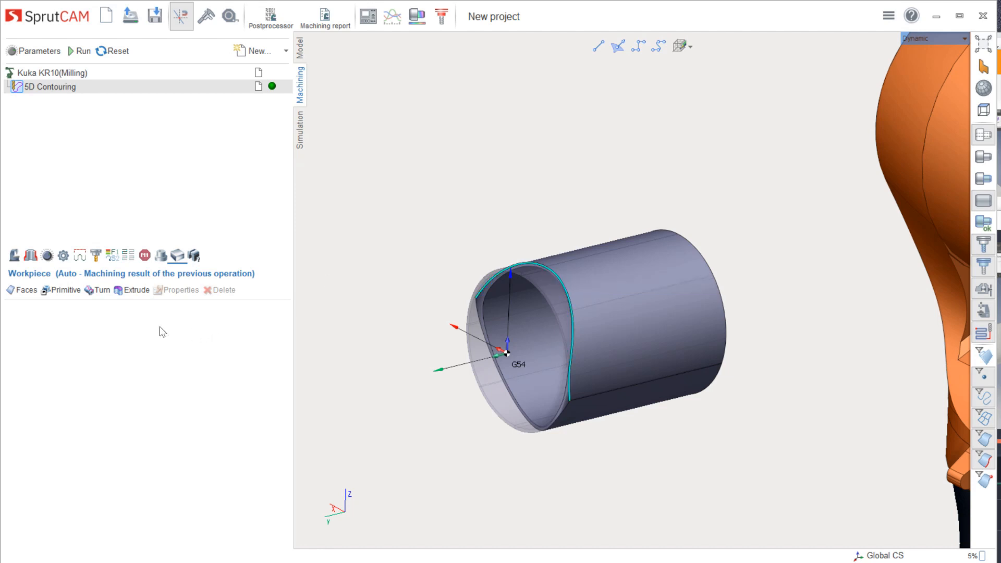
left_click(31, 260)
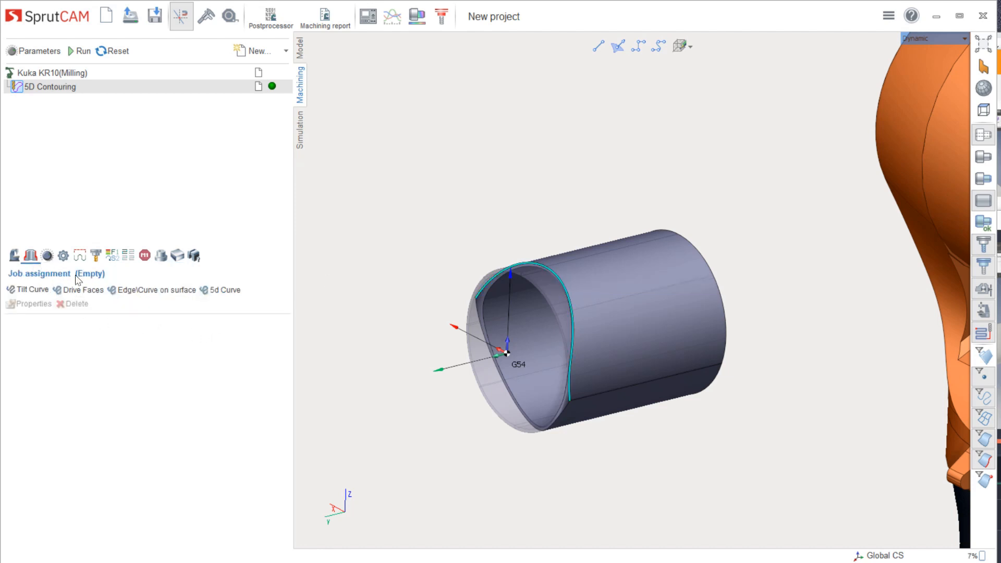
left_click(220, 290)
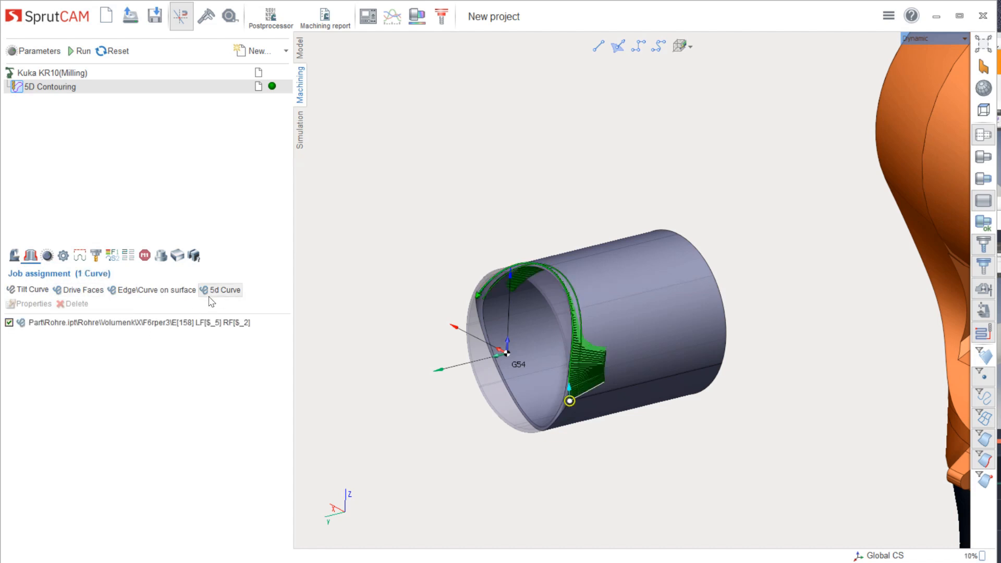
left_click(195, 323)
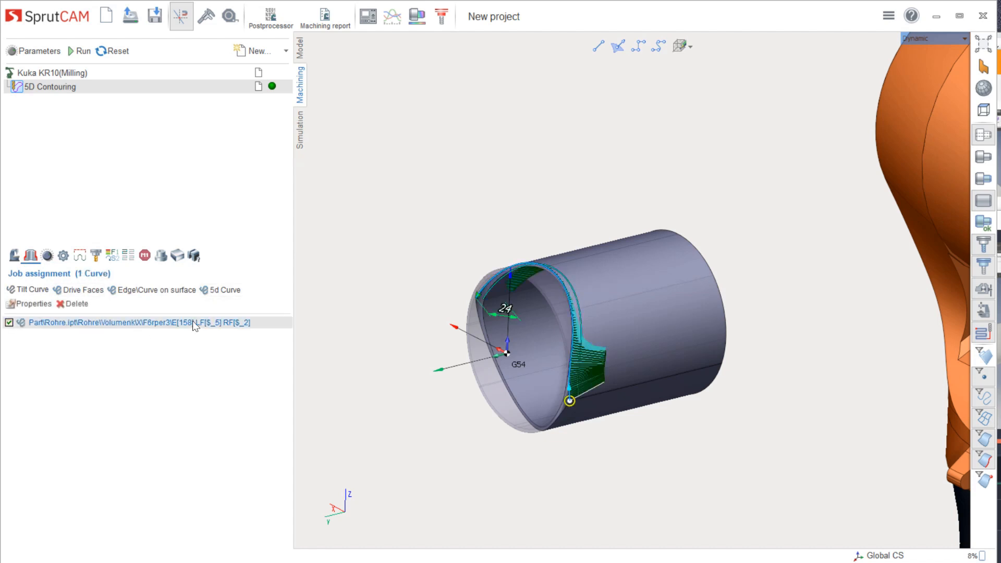
Replace the 5d curve with the saddle edge assigned as an edge on surface, using the alternate front side
key("Delete")
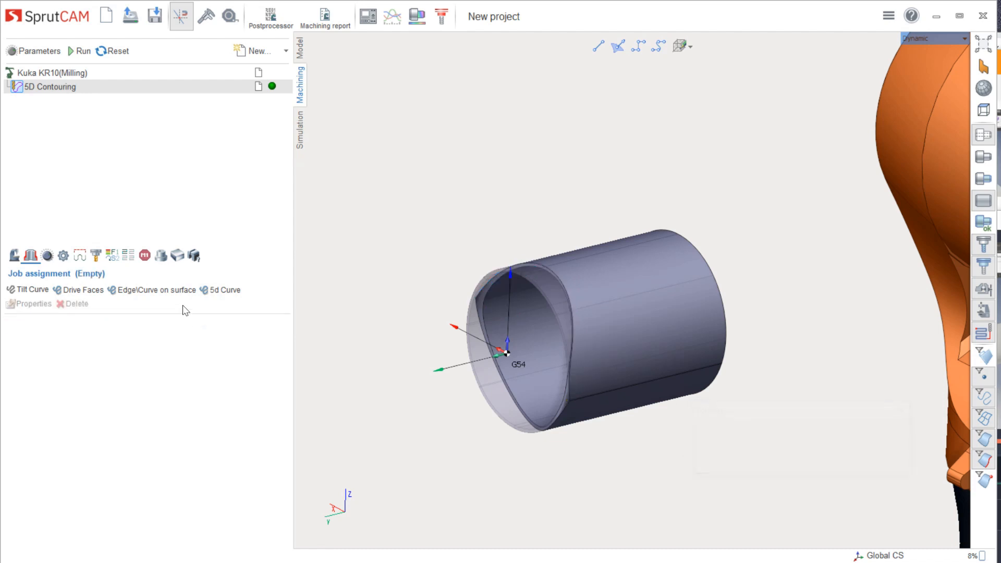
left_click(554, 274)
left_click(128, 289)
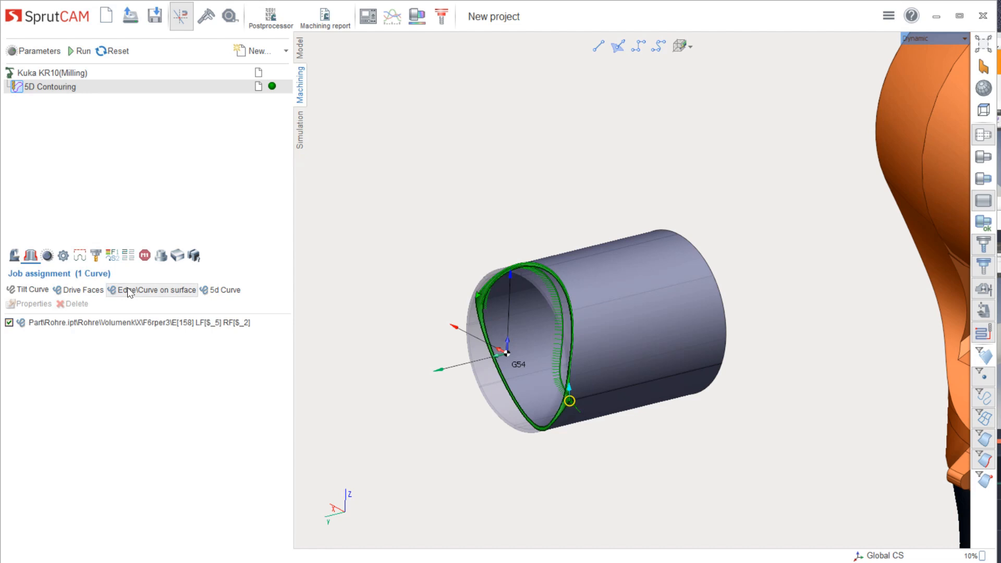
double_click(111, 323)
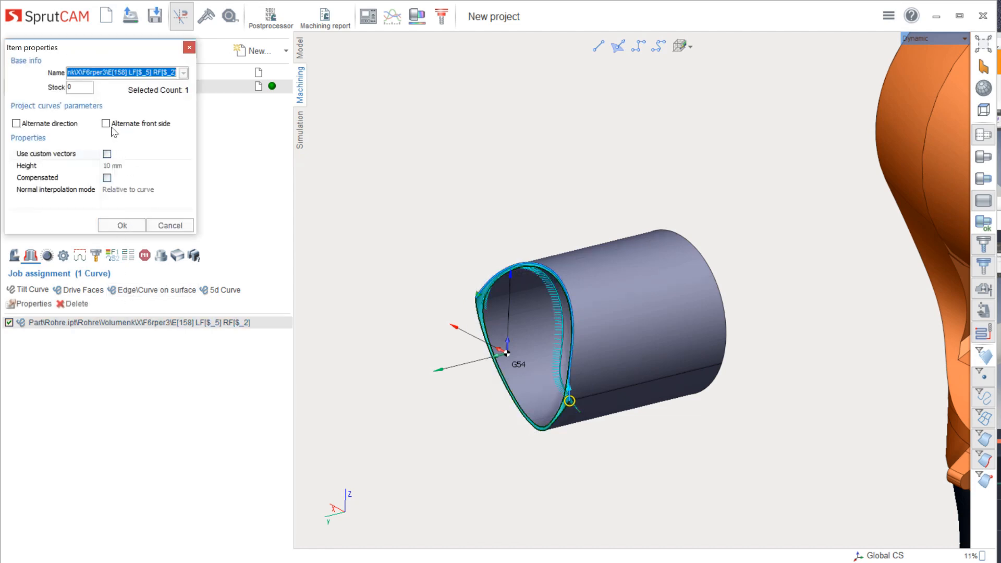
left_click(110, 123)
left_click(123, 225)
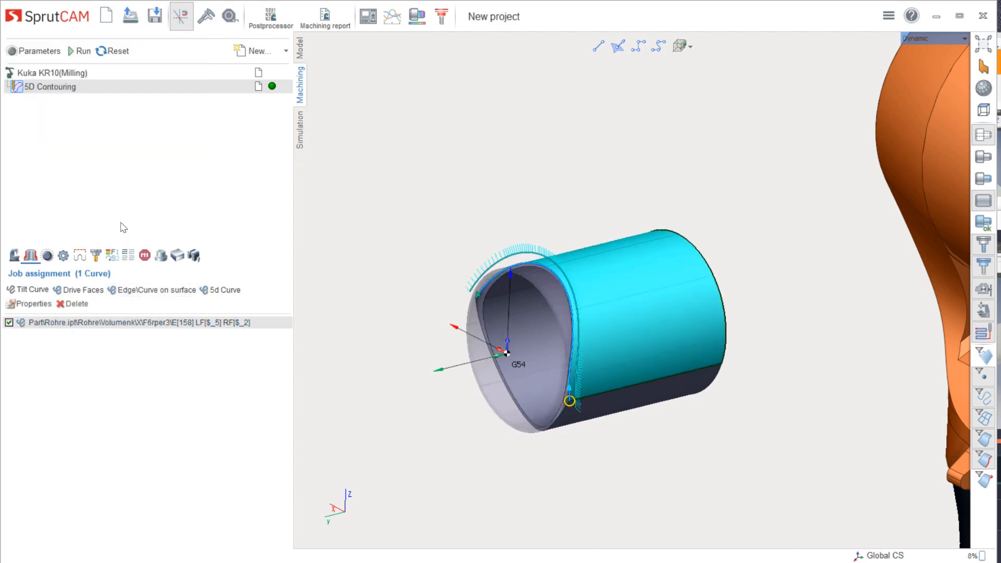
Choose the Hm Fr DM 8 torus mill from the library as the tool for the 5D Contouring operation
scroll(529, 320, "up", 5)
middle_click_drag(503, 307, 547, 285)
scroll(546, 284, "down", 5)
double_click(52, 87)
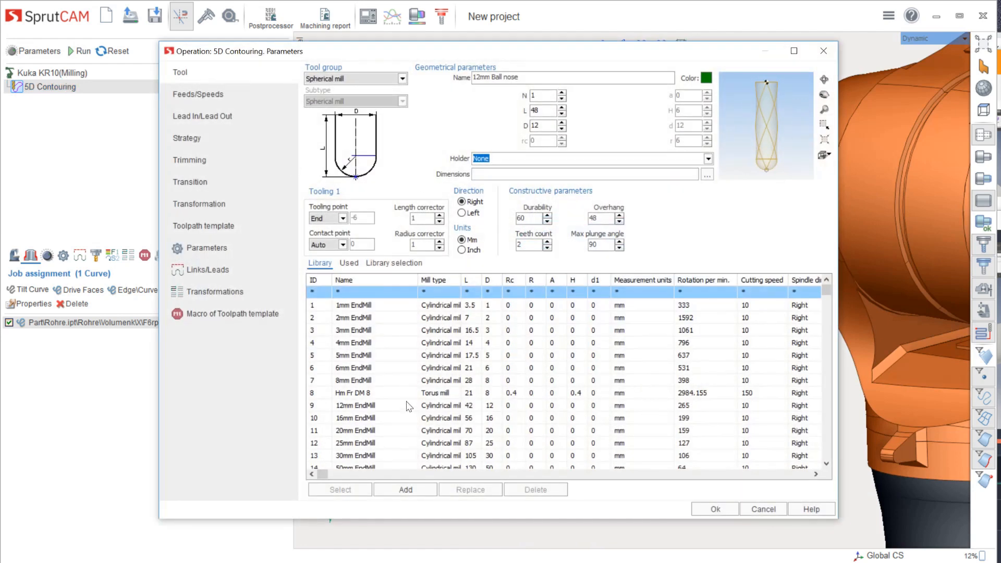
left_click(399, 394)
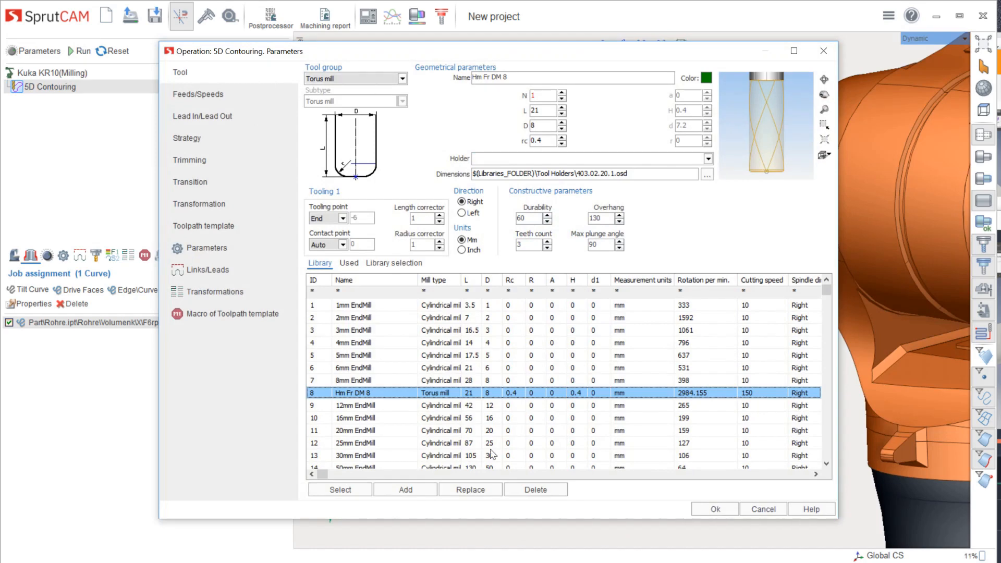
left_click(714, 509)
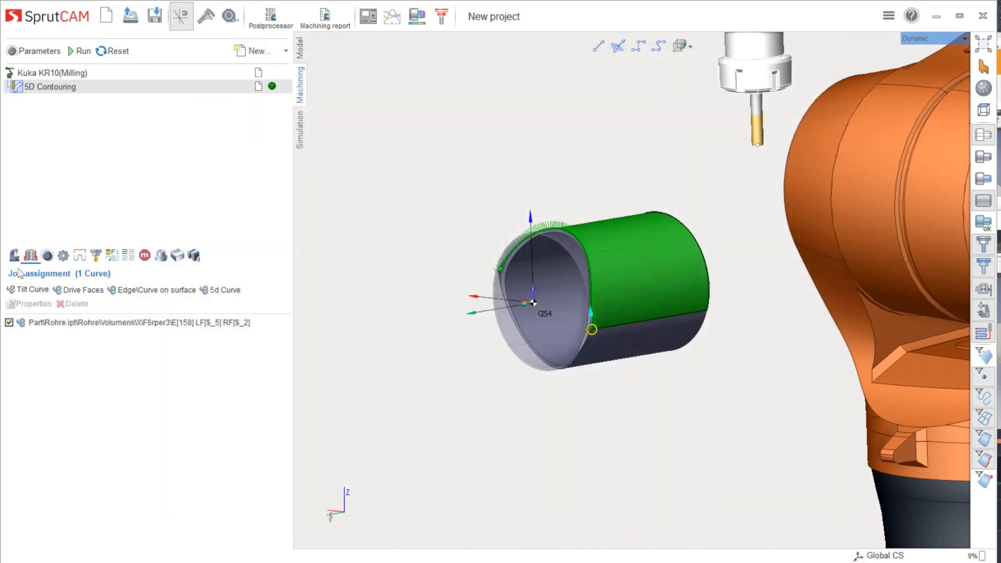
Set the bottom level of the contouring passes to -4 mm and calculate the toolpath
left_click(46, 256)
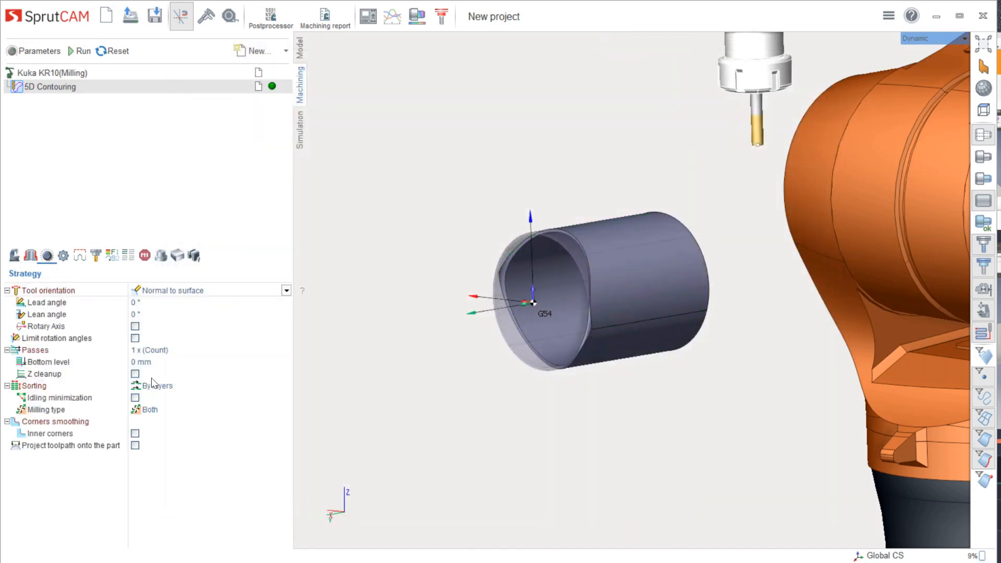
left_click(142, 362)
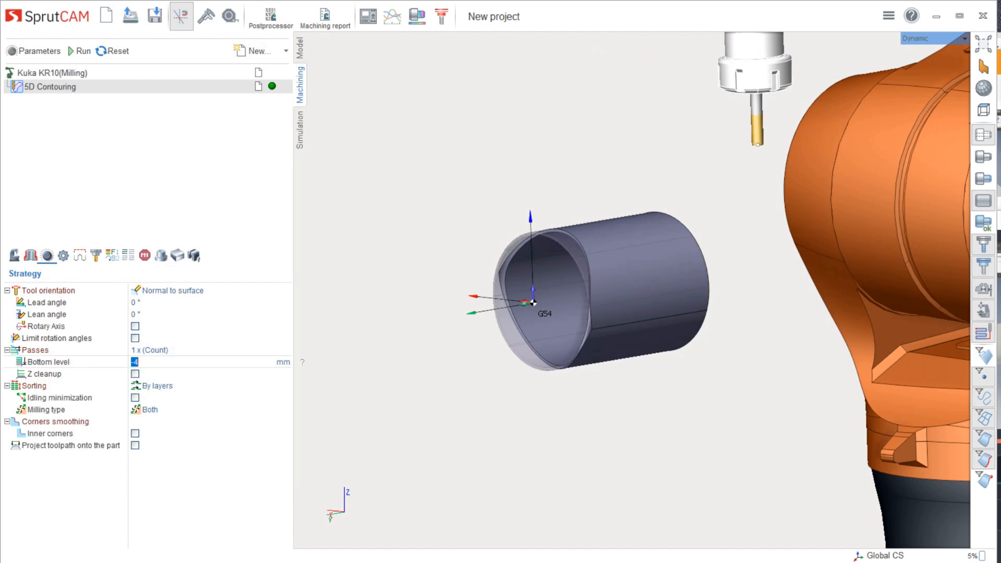
left_click(82, 50)
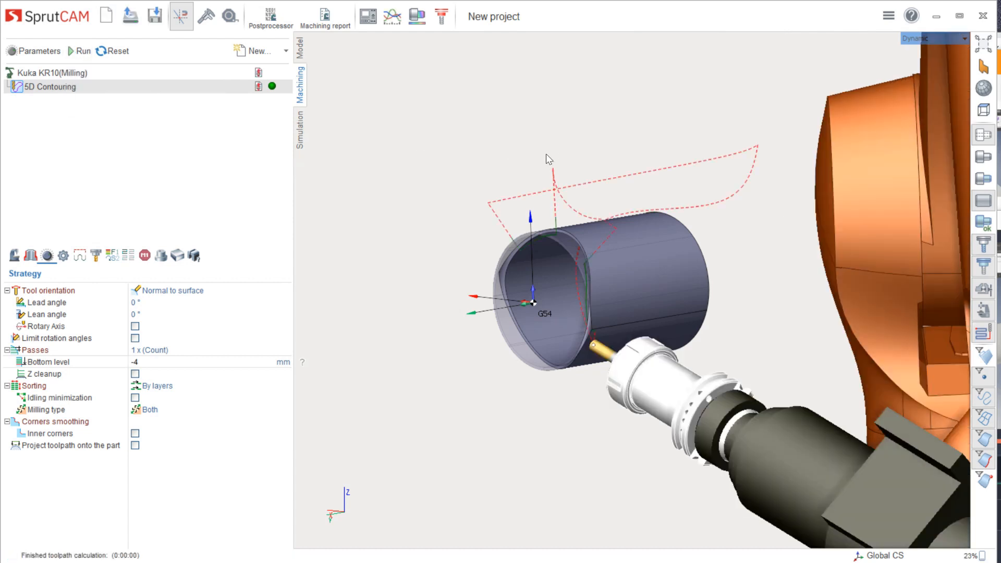
scroll(552, 278, "up", 3)
scroll(551, 283, "down", 4)
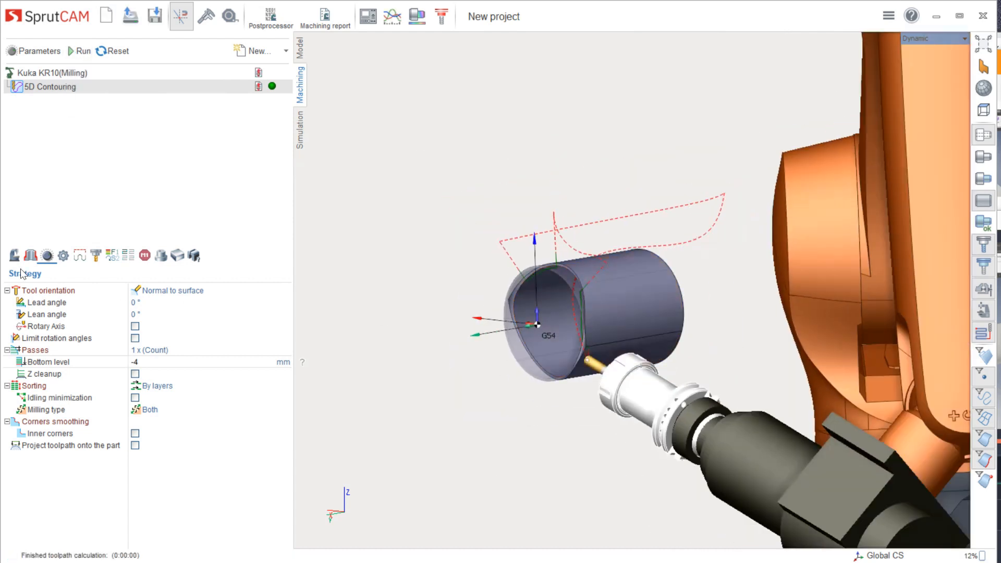
Switch the 5D Contouring tool to the 5mm EndMill from the library and recalculate the toolpath
double_click(44, 87)
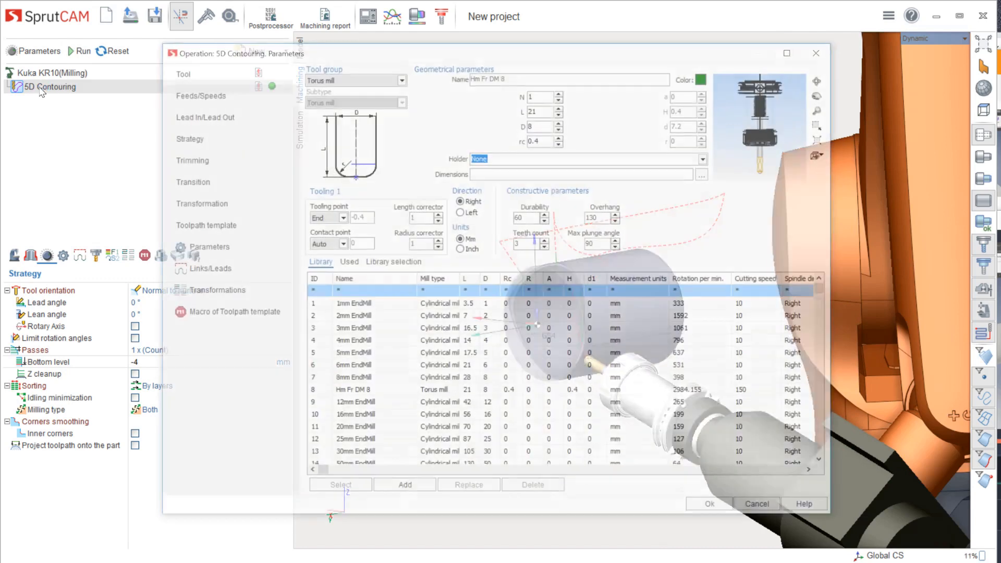
left_click(350, 356)
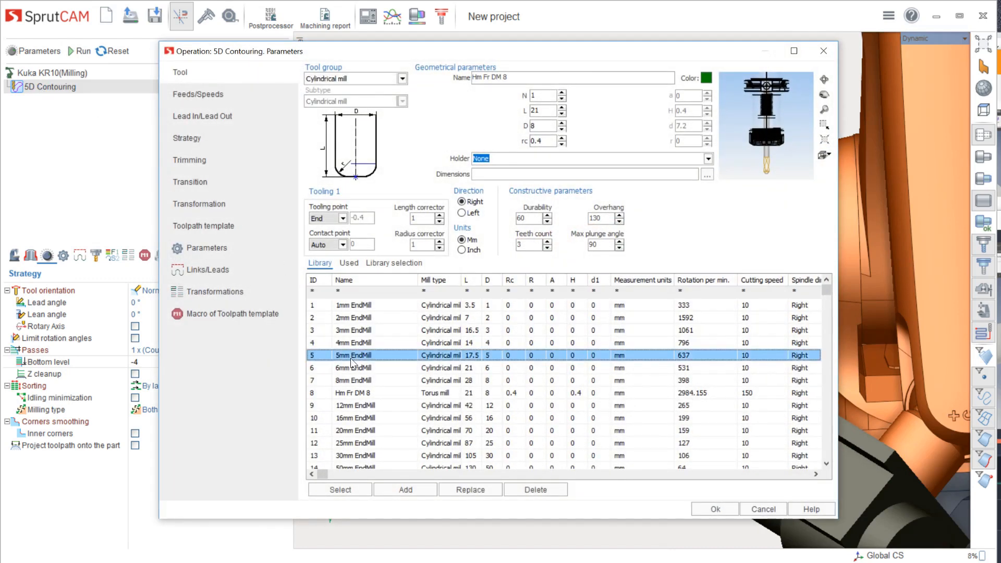
left_click(715, 508)
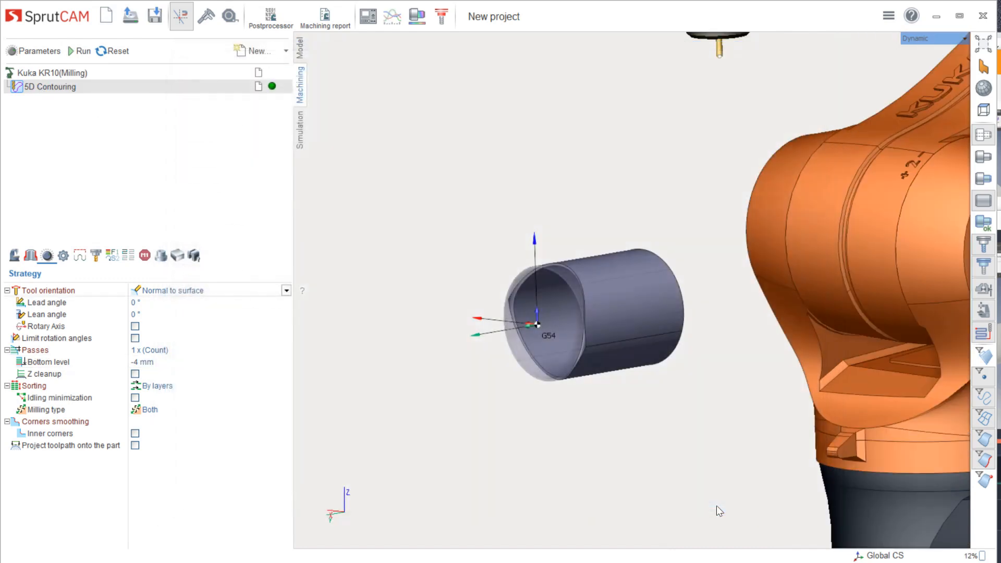
scroll(718, 282, "down", 3)
scroll(710, 271, "down", 2)
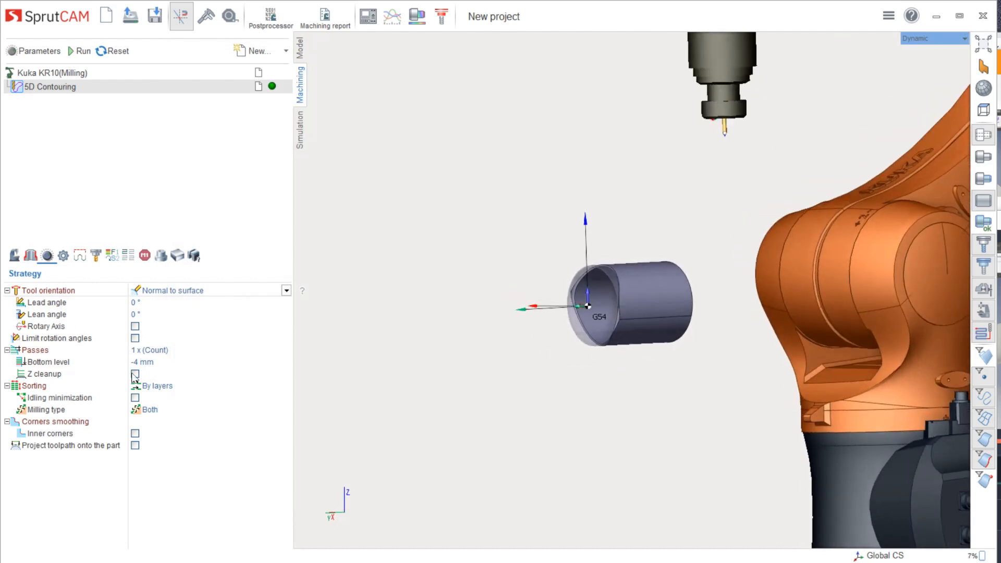
left_click(148, 364)
left_click(79, 51)
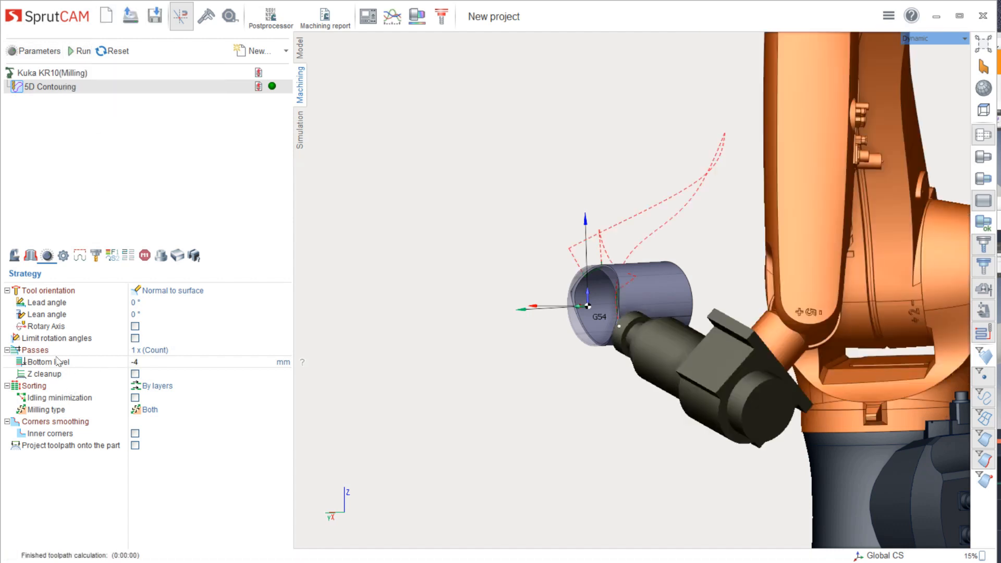
Build the AxisA6 map of the robot axes and regenerate the toolpath from an automatically built axis control graph
left_click(14, 254)
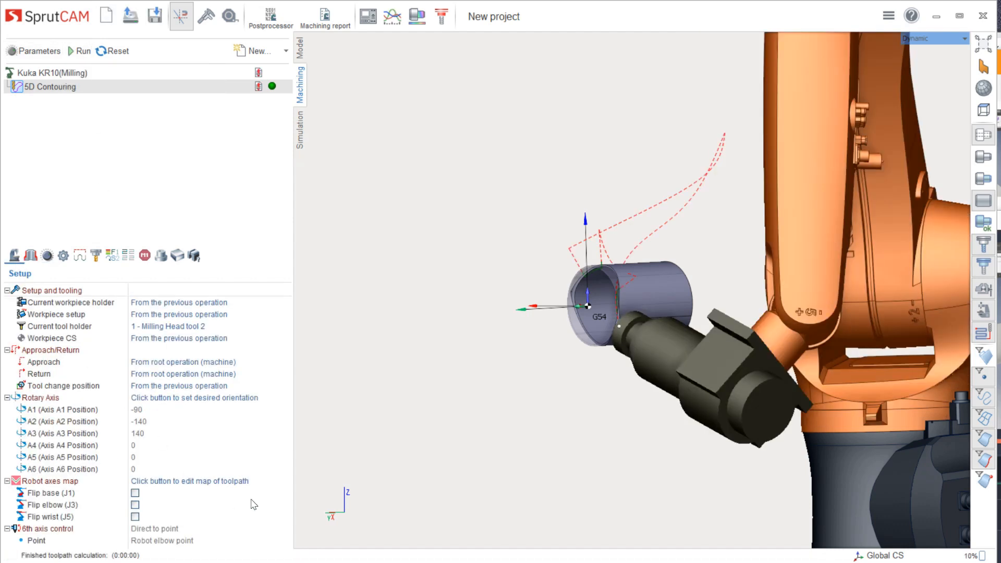
left_click(254, 481)
left_click(286, 481)
left_click_drag(678, 84, 427, 84)
left_click(290, 319)
left_click(275, 422)
left_click(294, 544)
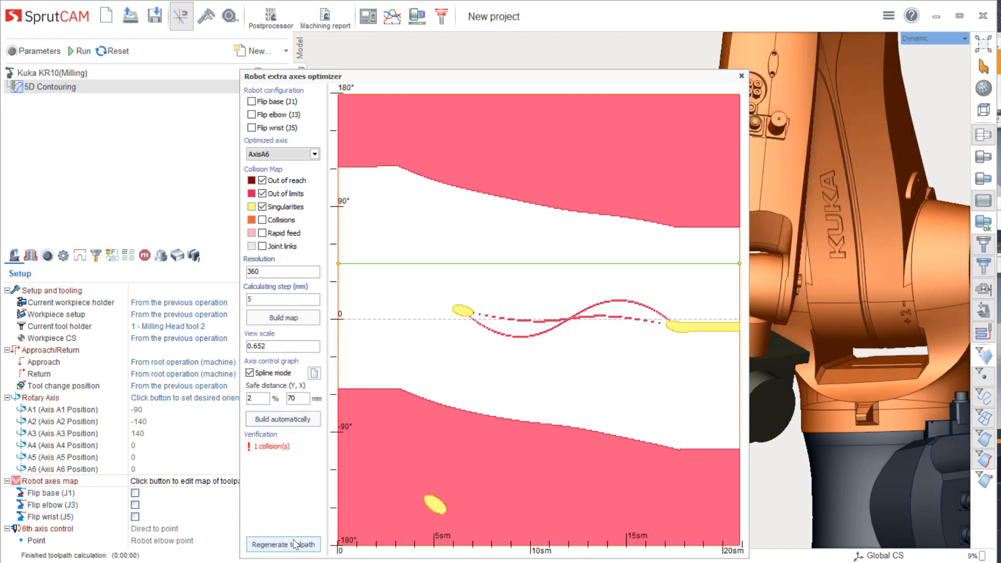
left_click(741, 76)
Make the operation's approach custom and record a first point with the robot's tool raised above and beside the tube
scroll(618, 292, "up", 8)
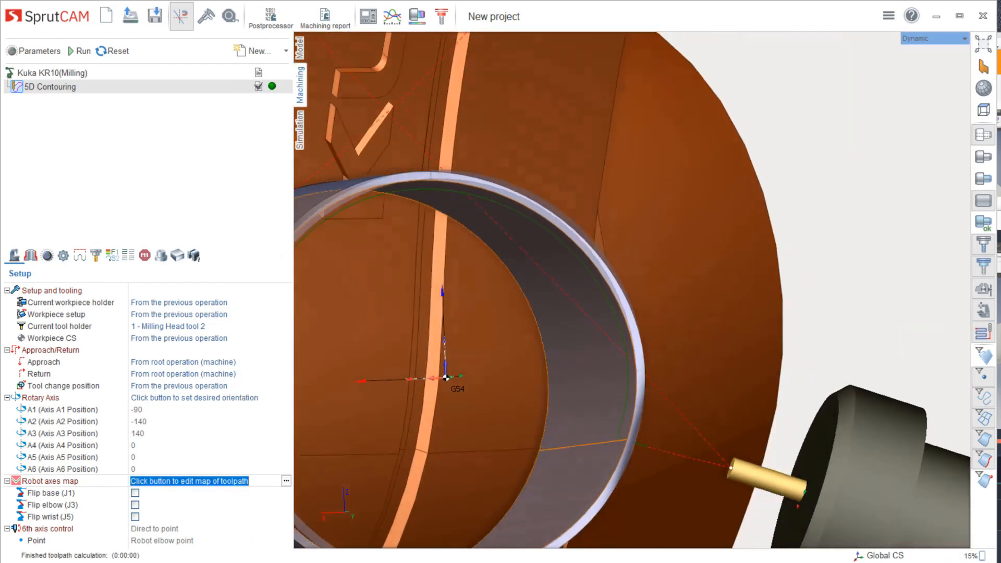
middle_click_drag(628, 439, 553, 445)
scroll(668, 311, "down", 7)
middle_click_drag(668, 312, 712, 302)
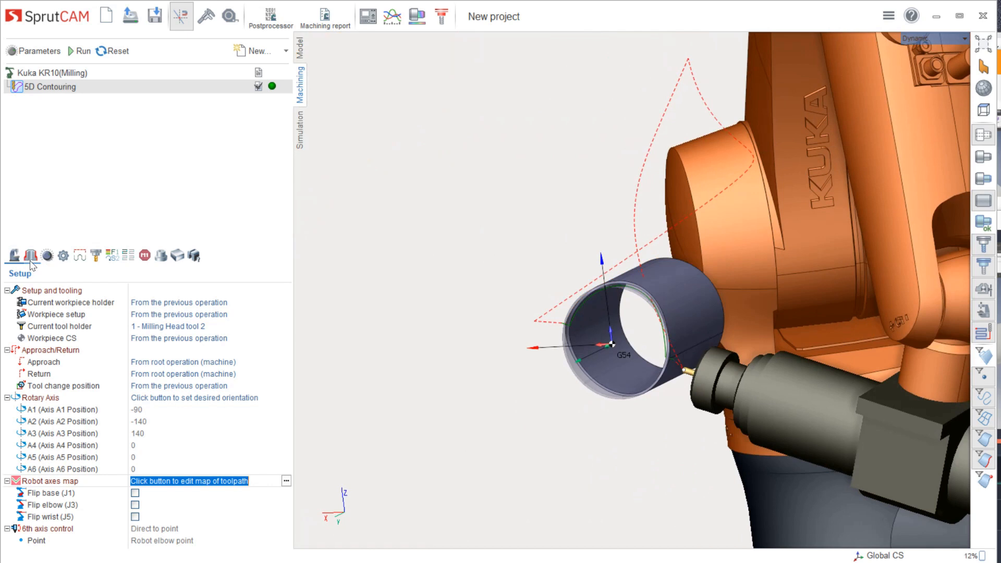
left_click(172, 362)
left_click(286, 362)
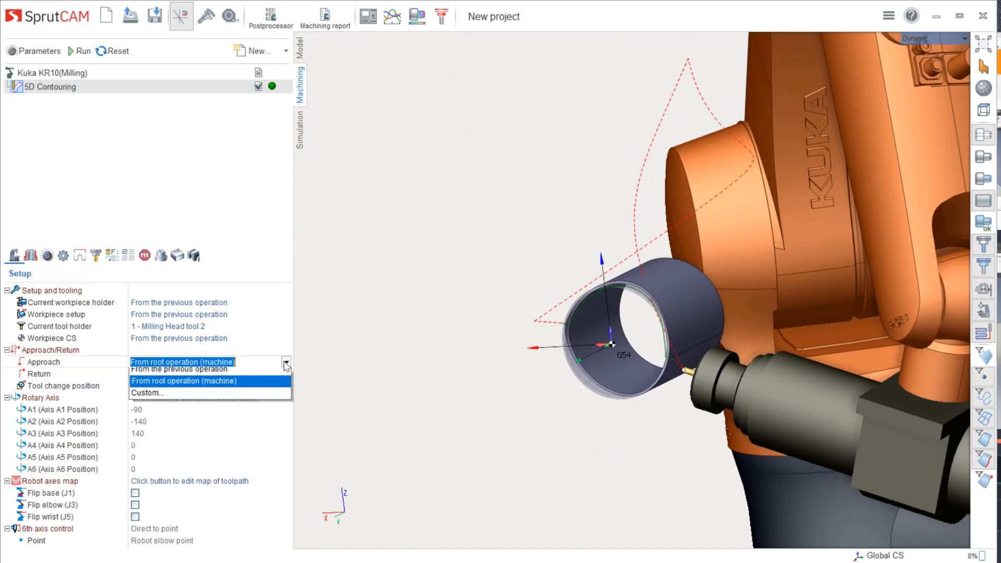
left_click(221, 408)
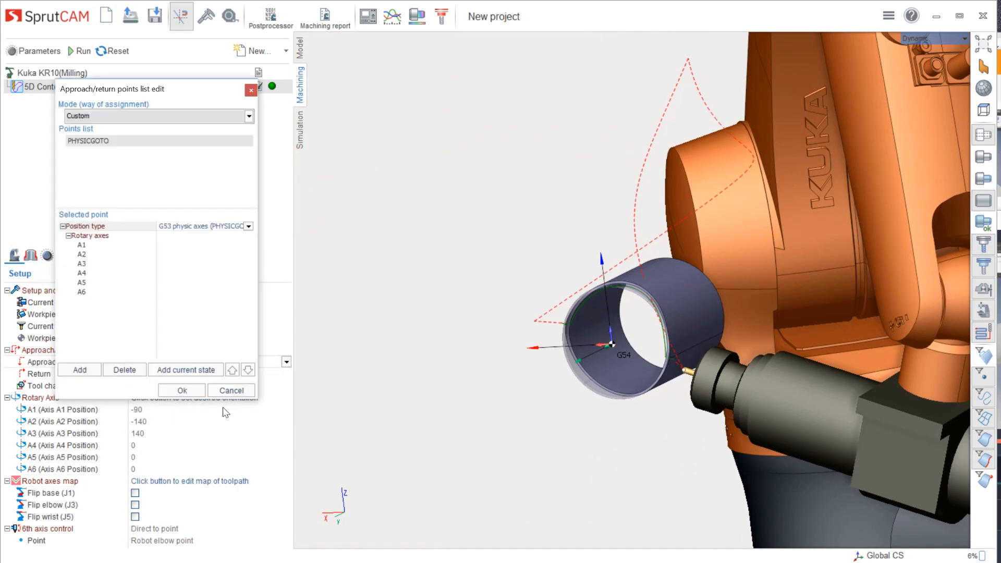
left_click_drag(686, 375, 664, 221)
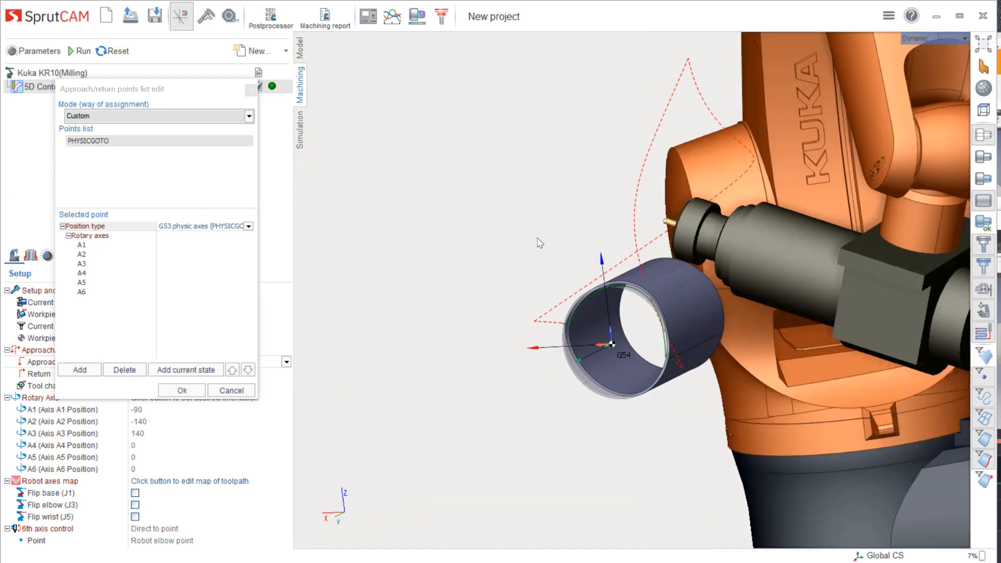
left_click_drag(667, 219, 729, 219)
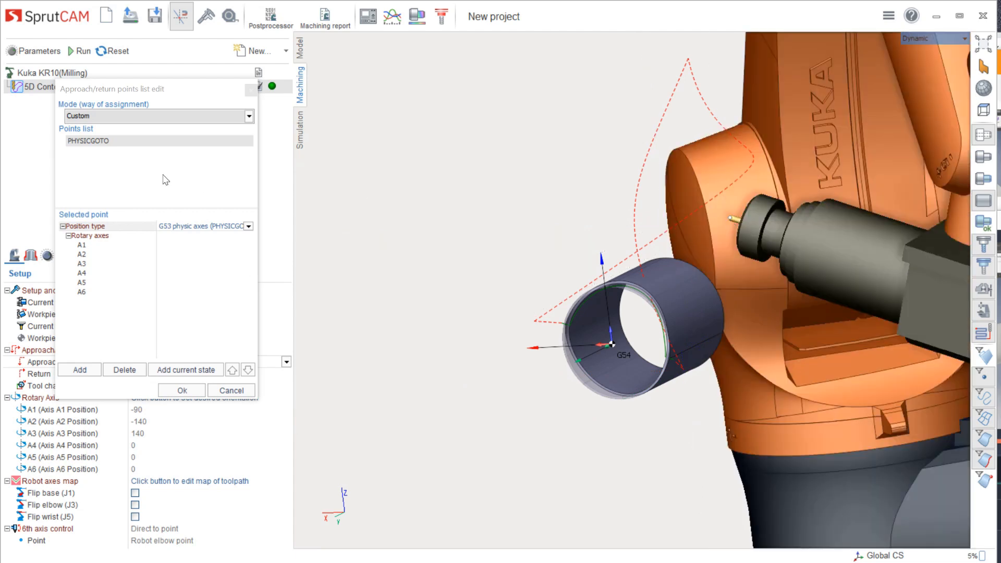
left_click(186, 370)
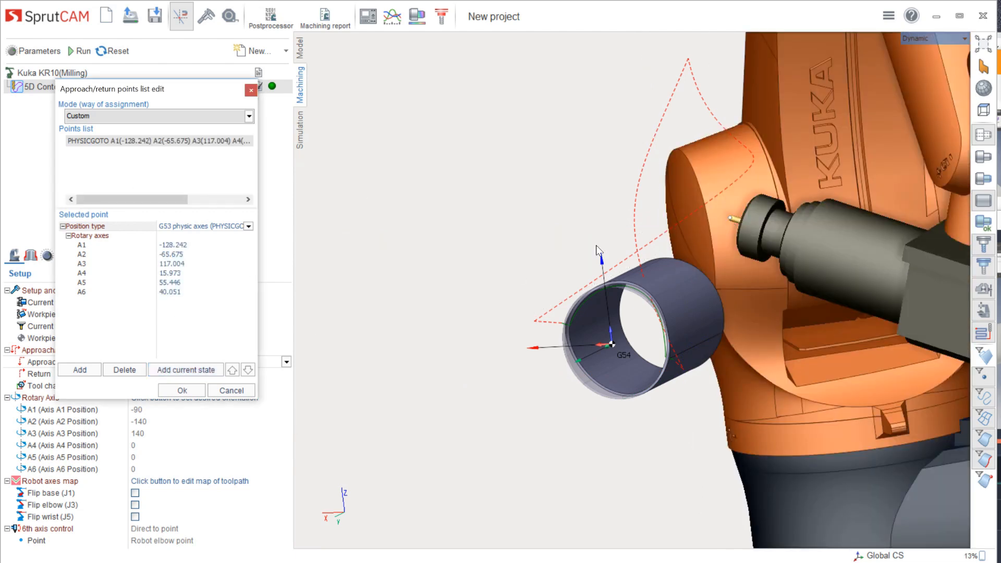
Add a second approach point with the tool lowered beside the tube and recalculate the toolpath
left_click_drag(730, 218, 746, 352)
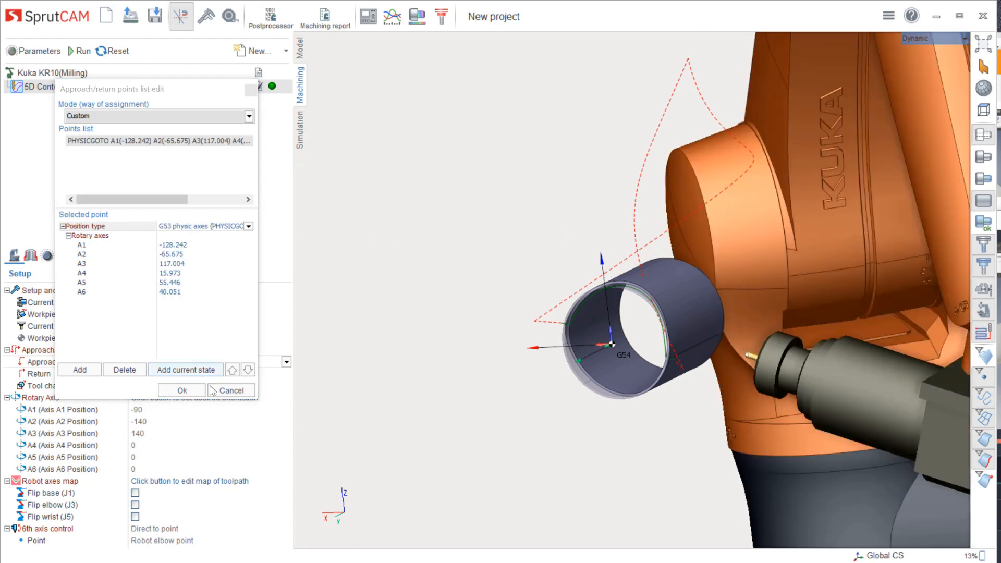
left_click(197, 371)
left_click(182, 390)
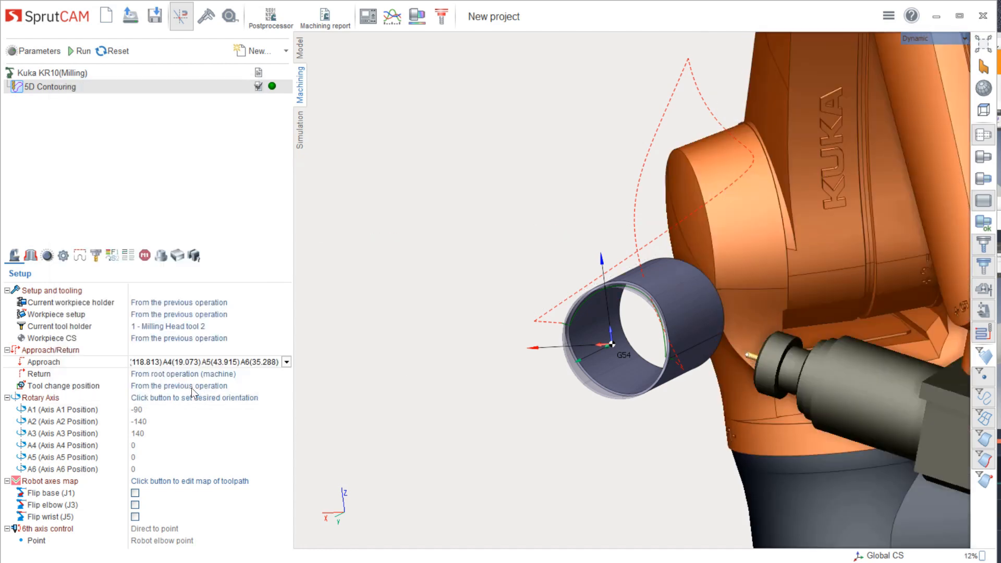
left_click(73, 49)
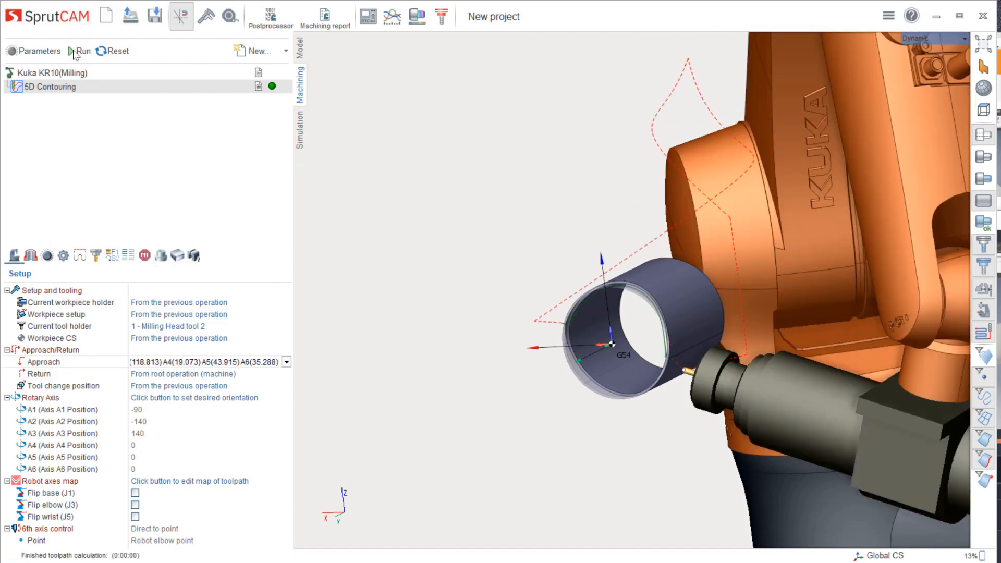
Duplicate the 5D Contouring operation and select the copy
scroll(529, 185, "down", 3)
middle_click_drag(529, 185, 618, 201)
scroll(587, 277, "up", 8)
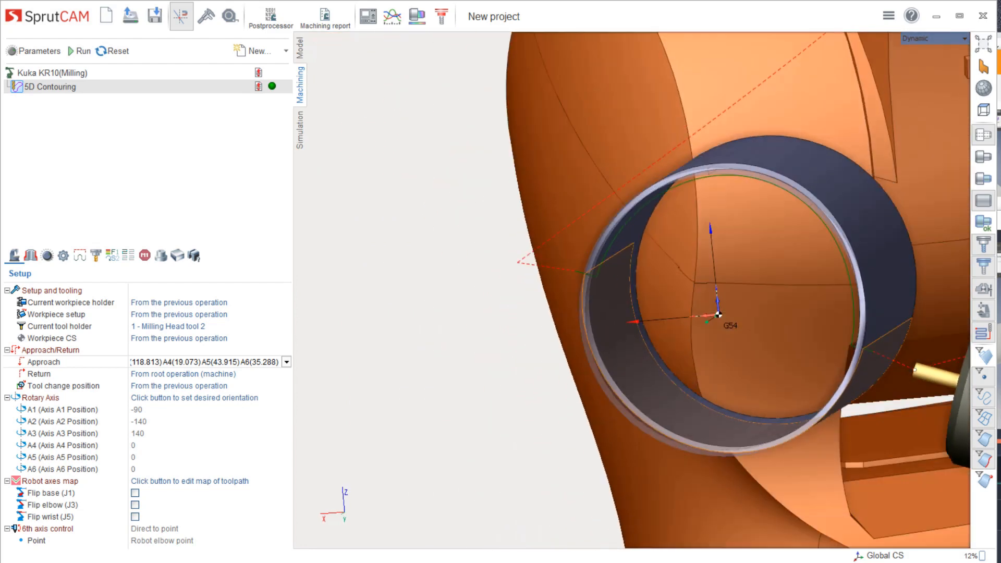
middle_click_drag(625, 292, 527, 320)
scroll(463, 273, "down", 4)
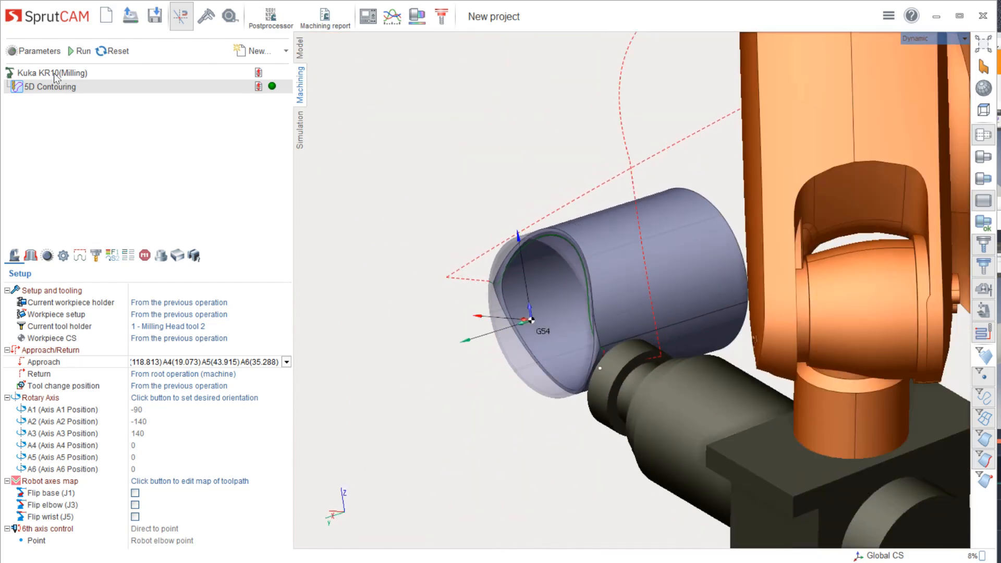
key("ctrl+v")
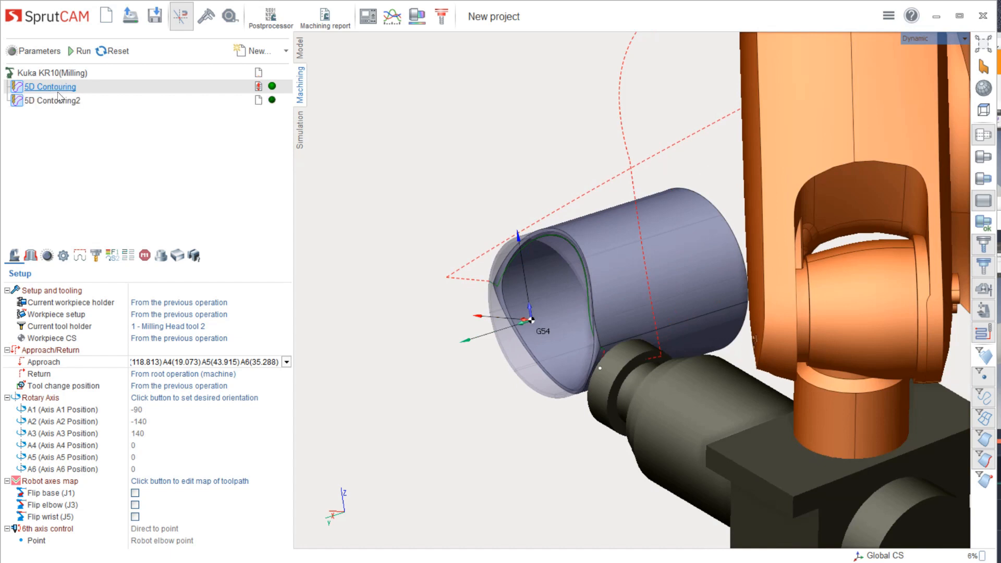
left_click(59, 102)
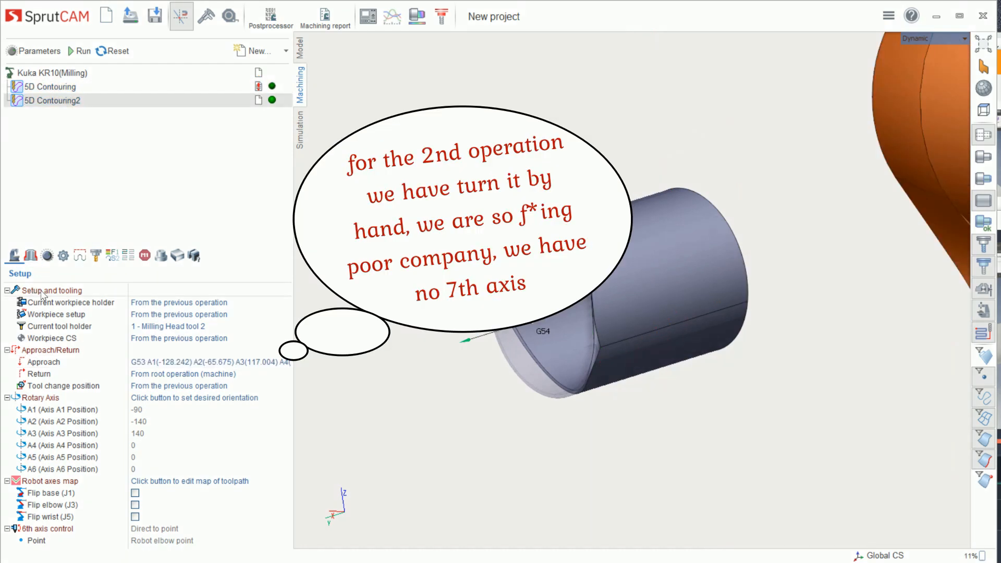
Give the copied operation its own workpiece setup based on the Global CS, with translation Y 460 and Z 380
left_click(209, 315)
left_click(286, 313)
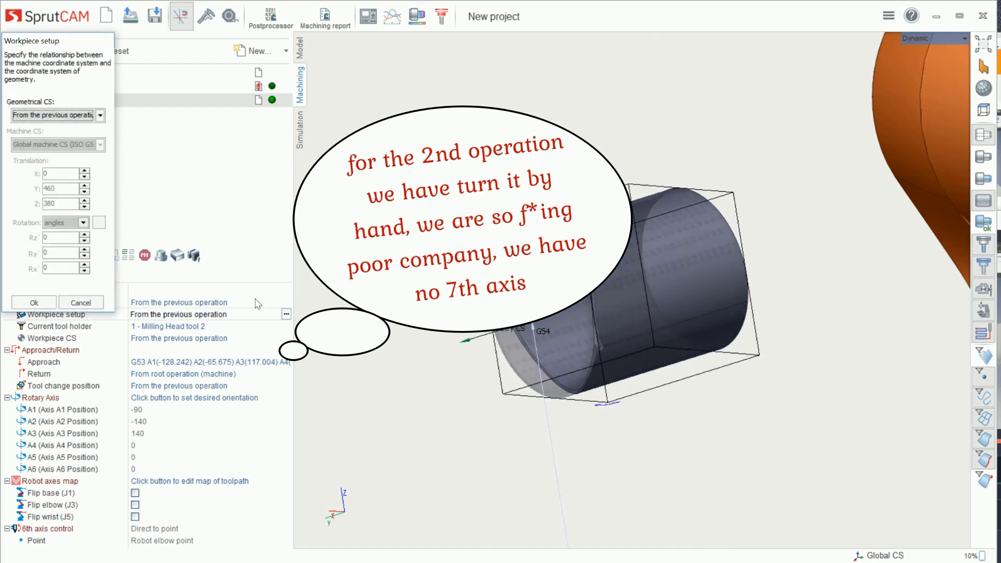
left_click(52, 115)
left_click(37, 137)
left_click(48, 116)
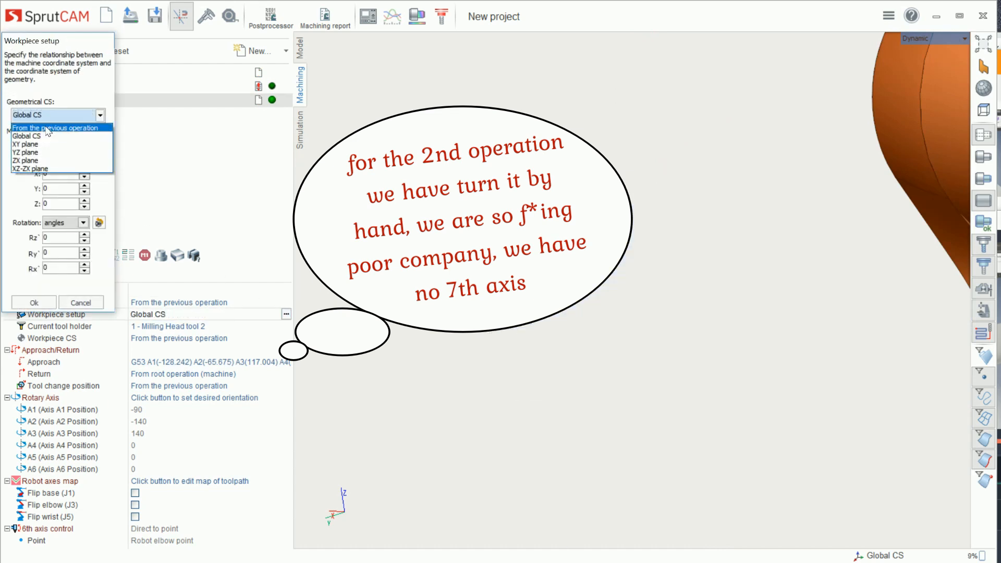
left_click(47, 128)
left_click(47, 119)
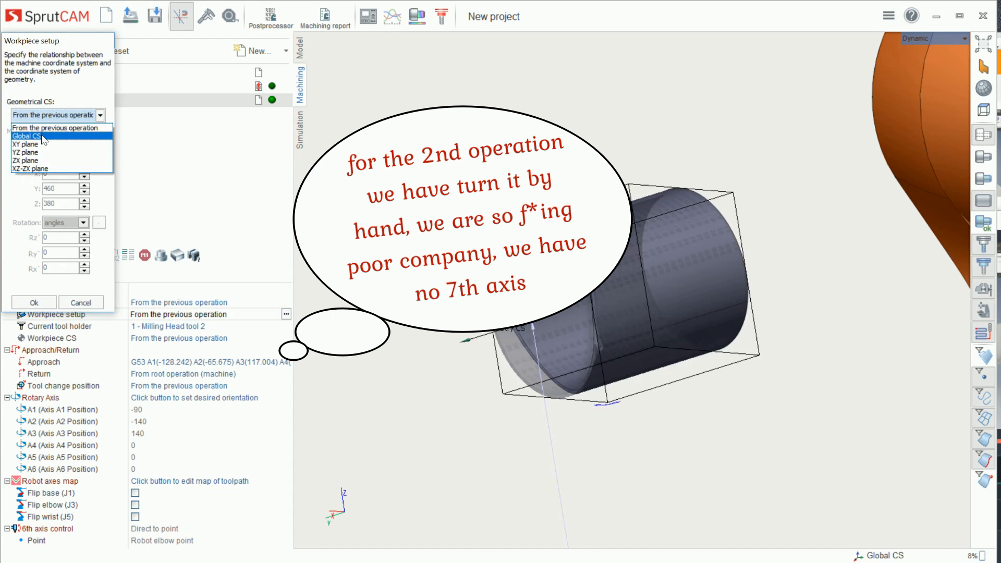
left_click(42, 136)
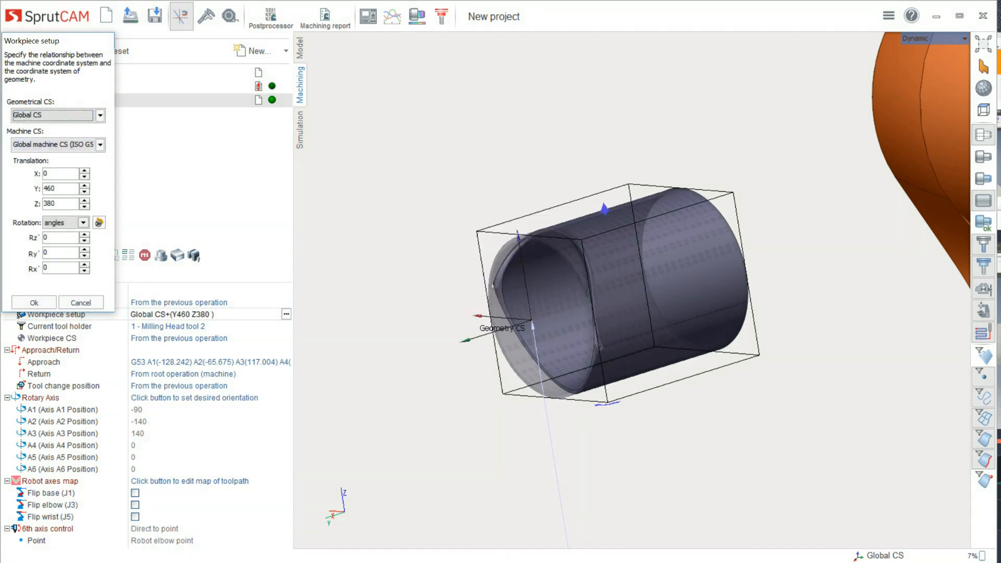
Set the Ry rotation of the 5D Contouring2 workpiece setup to 180 and accept the setup
left_click(84, 249)
type("180")
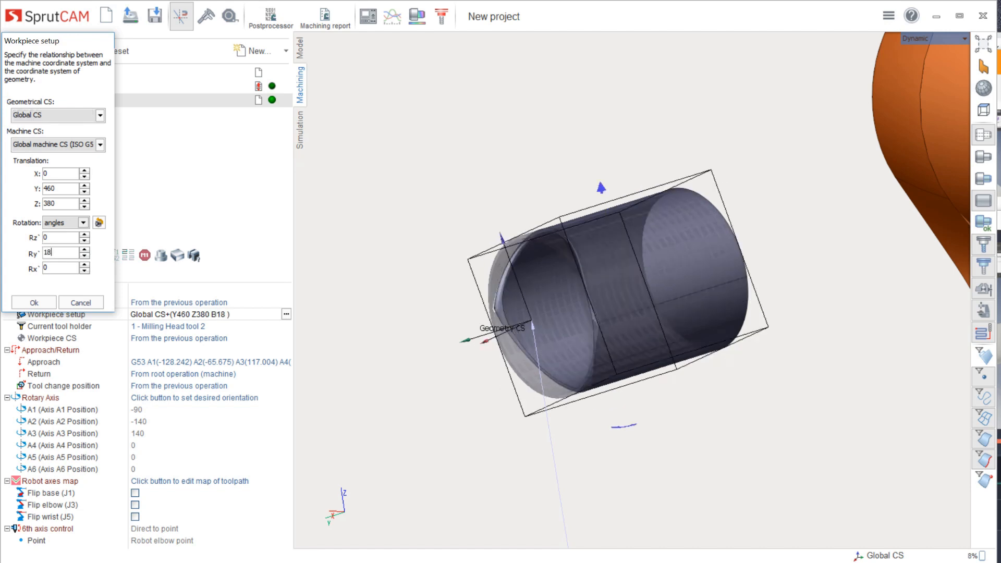
left_click(34, 301)
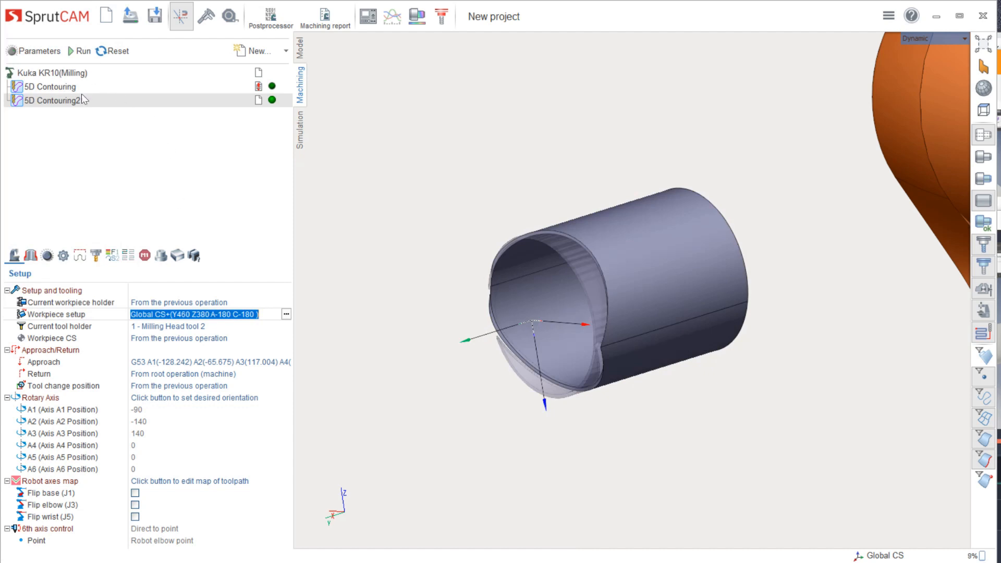
Delete the existing curve from the job assignment of 5D Contouring2
left_click(31, 255)
left_click(66, 324)
key("Delete")
key("Return")
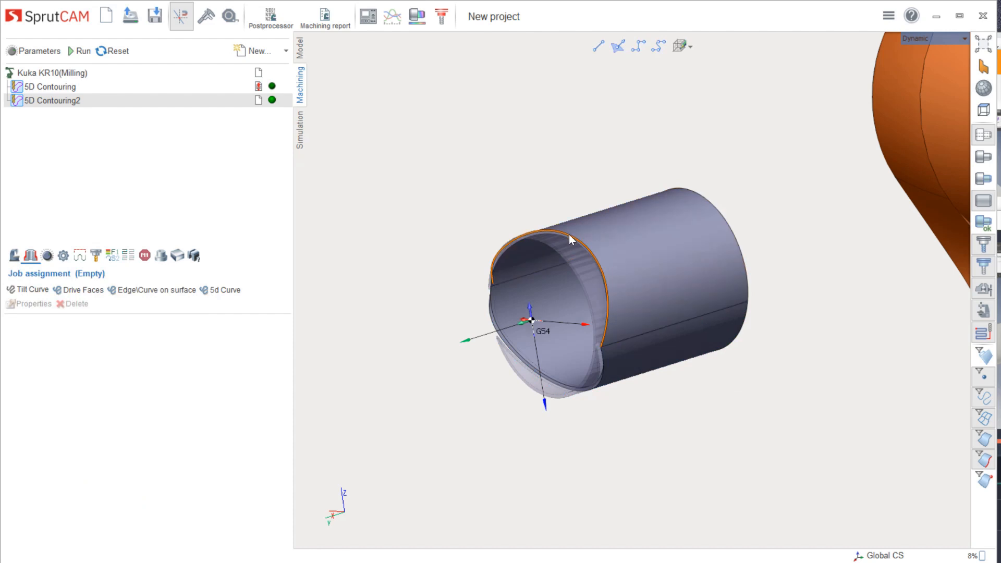
Assign the upper outer edge of the pipe's front end as an Edge\Curve on surface item and calculate the toolpath
left_click(569, 238)
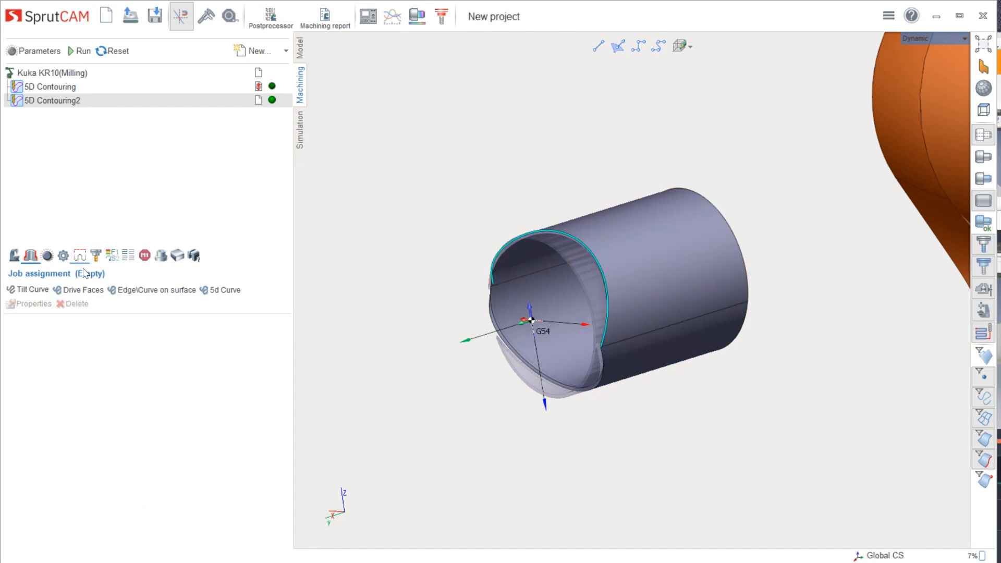
left_click(126, 291)
double_click(125, 323)
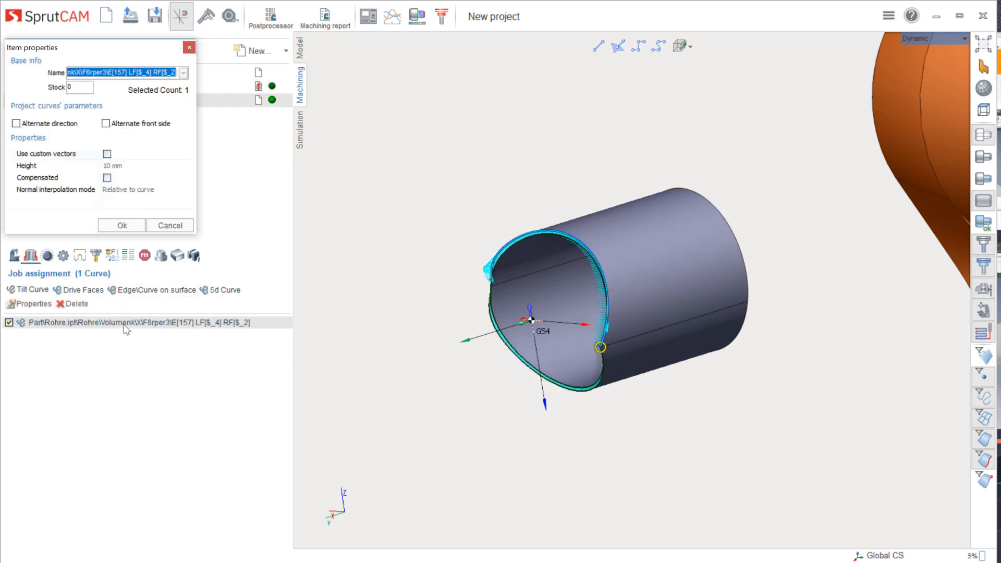
left_click(123, 225)
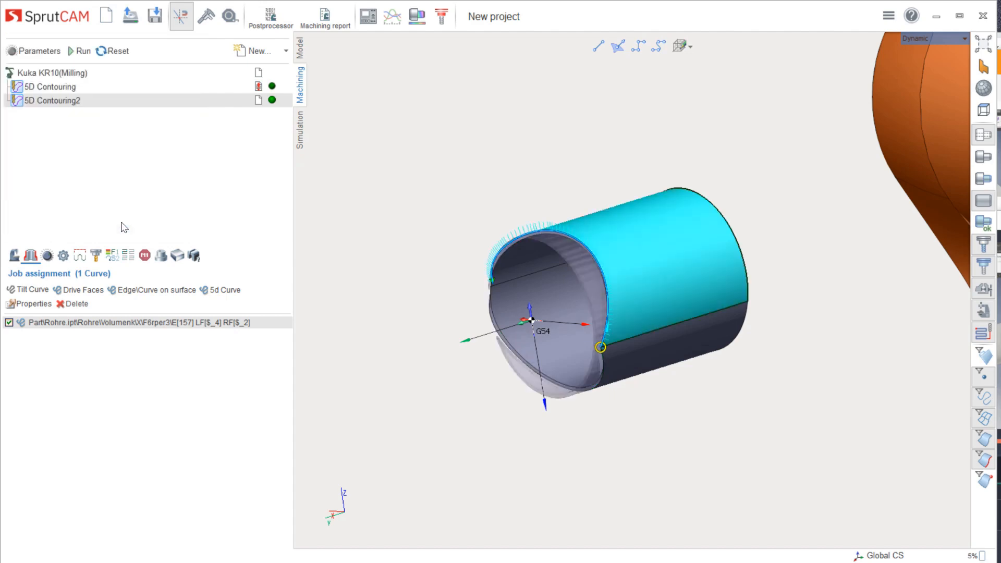
left_click(82, 51)
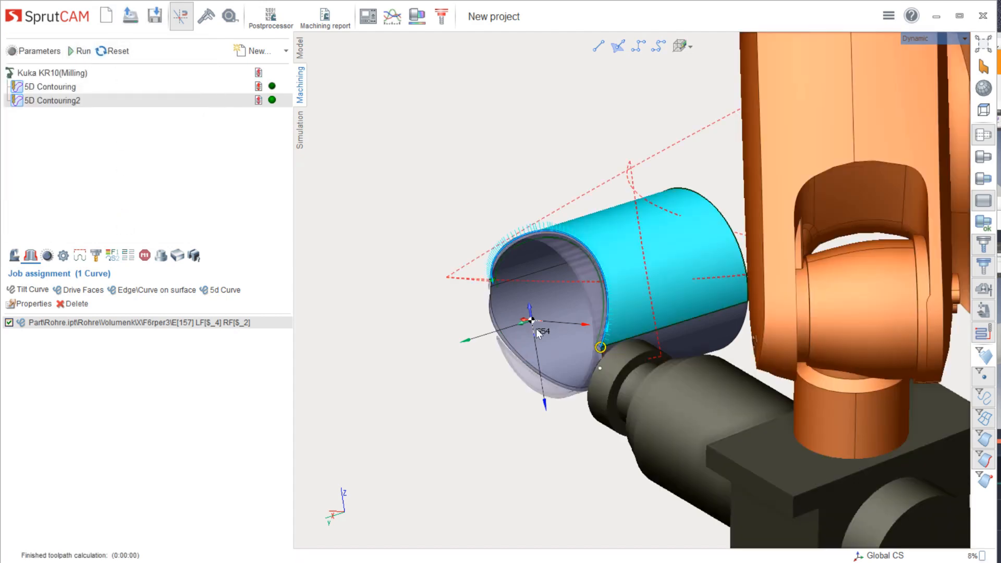
Examine the calculated 5D Contouring2 toolpath and the tool approach around the pipe's front end
scroll(574, 336, "up", 3)
scroll(619, 322, "down", 5)
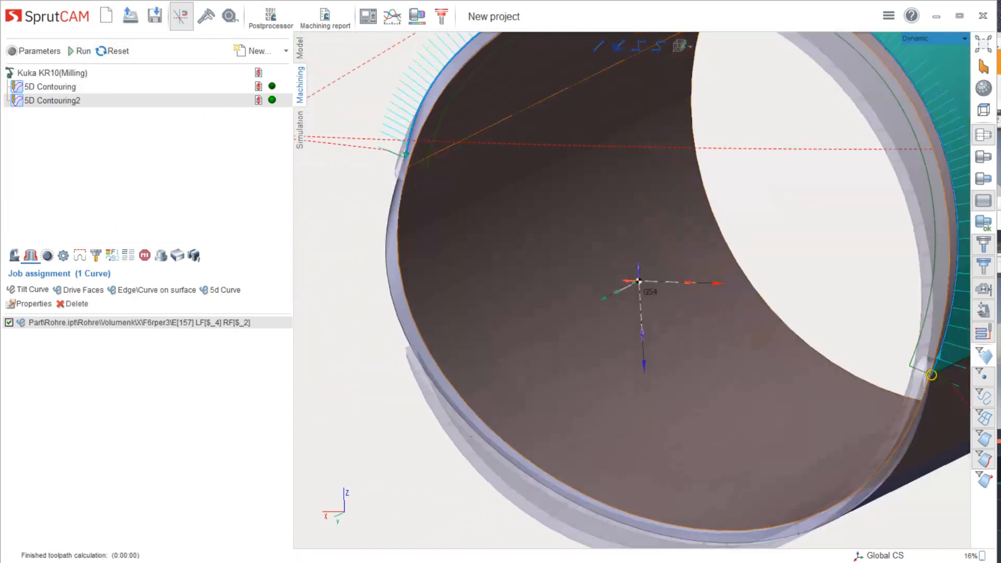
scroll(705, 352, "up", 6)
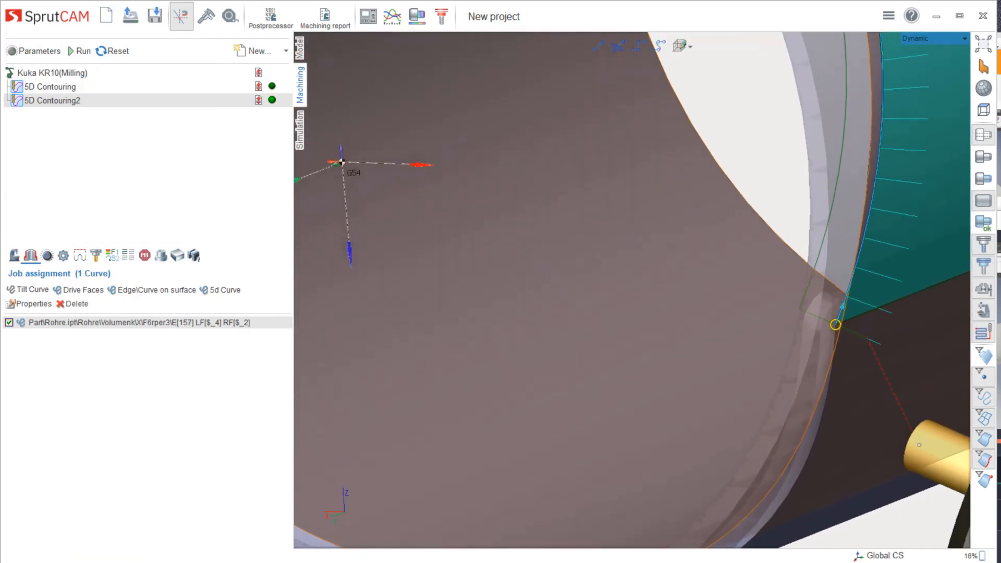
scroll(712, 352, "down", 5)
mouse_move(704, 348)
right_mouse_down()
mouse_move(678, 350)
mouse_move(710, 358)
right_mouse_up()
scroll(710, 357, "down", 5)
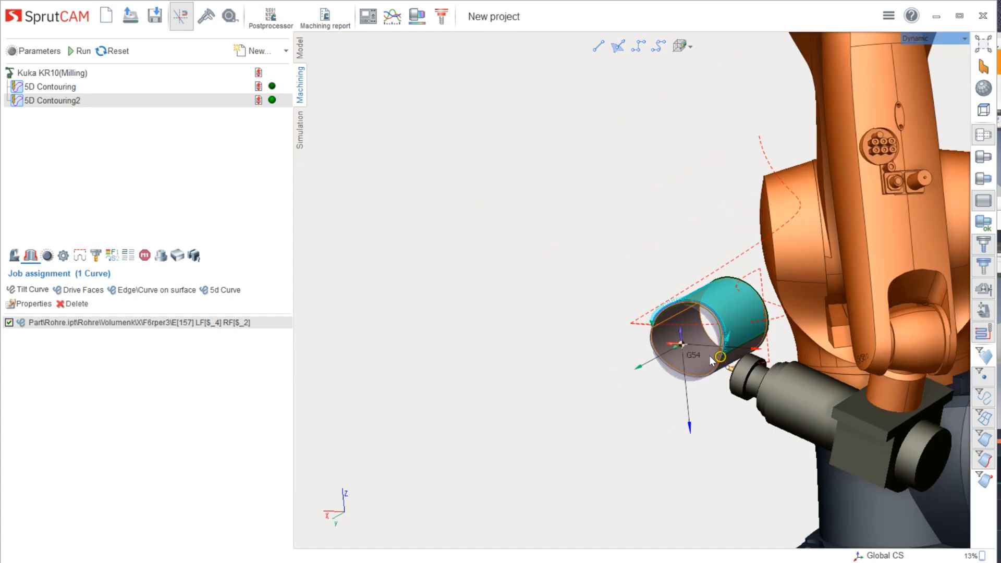
scroll(621, 334, "up", 6)
scroll(630, 336, "down", 1)
middle_click_drag(630, 337, 519, 331)
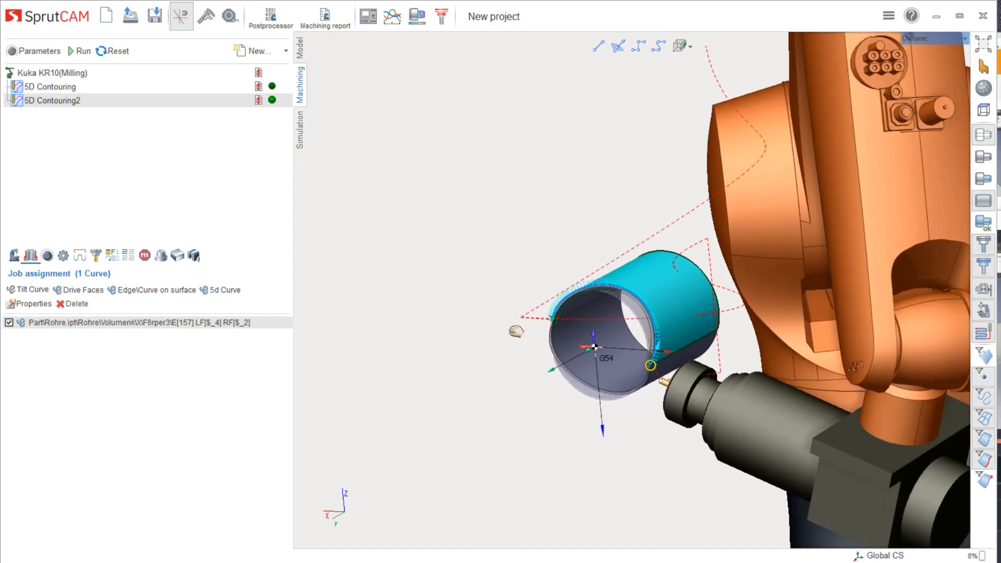
Compare the toolpaths and setup parameters of the 5D Contouring and 5D Contouring2 operations
left_click(74, 90)
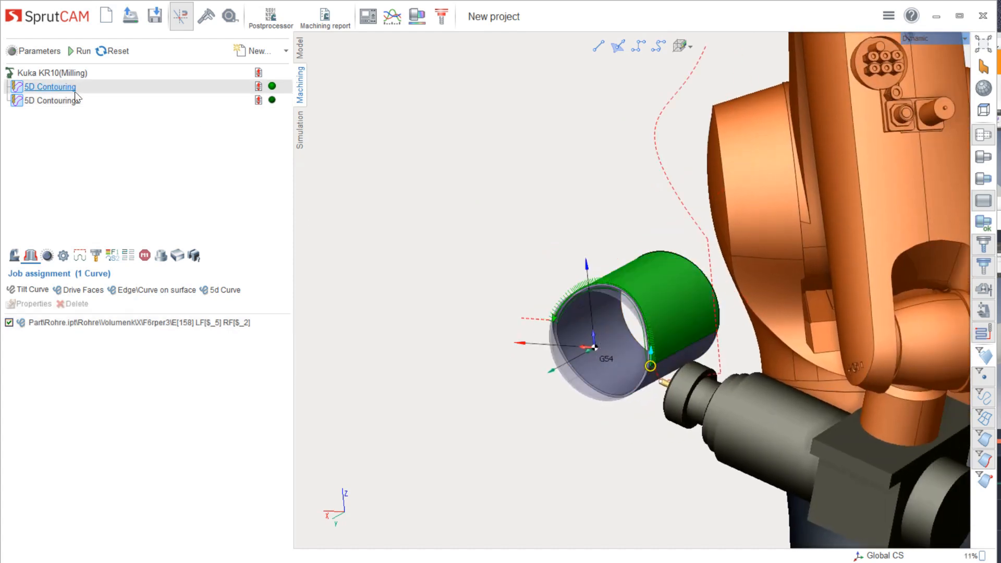
scroll(625, 182, "down", 2)
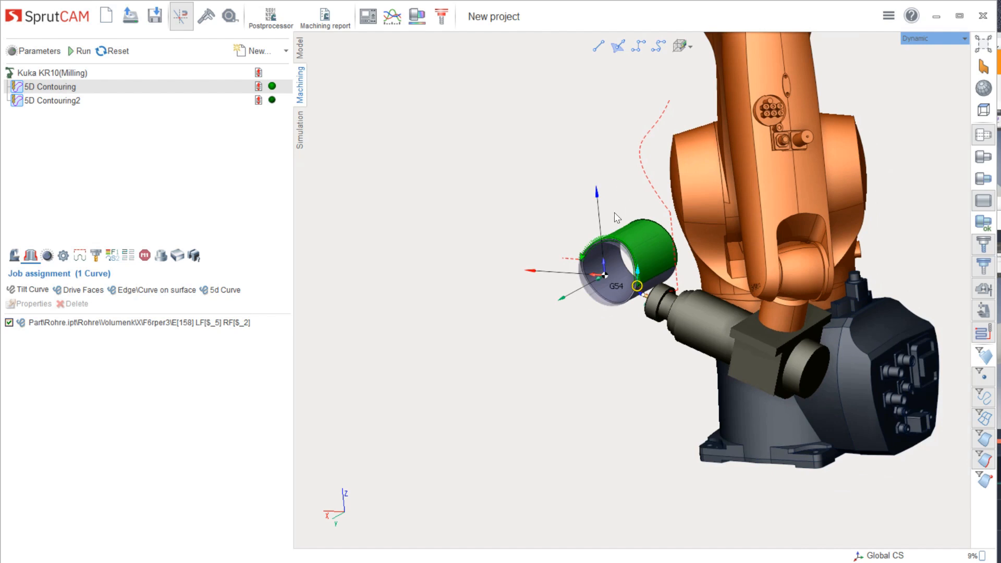
left_click(75, 101)
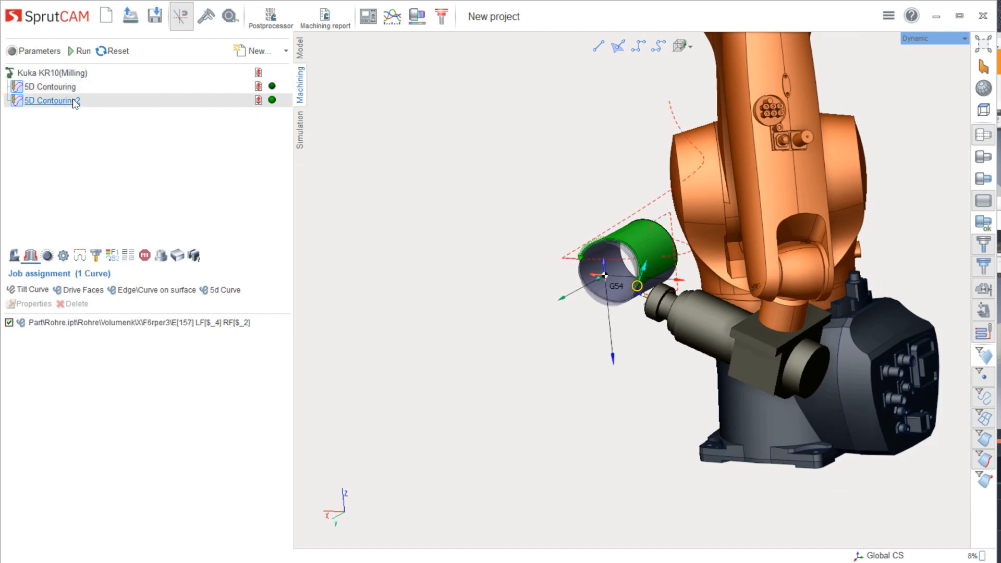
left_click(13, 255)
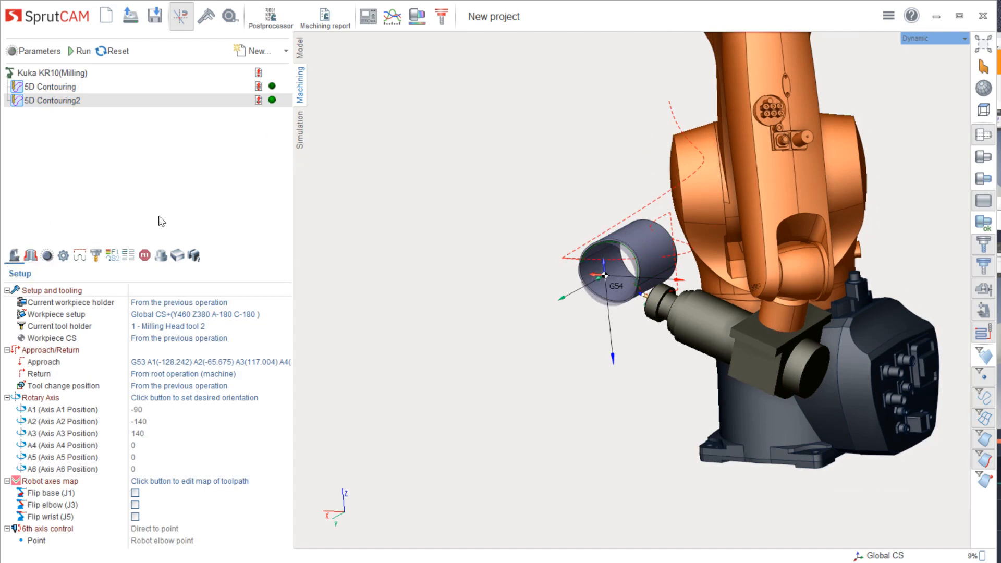
left_click(64, 90)
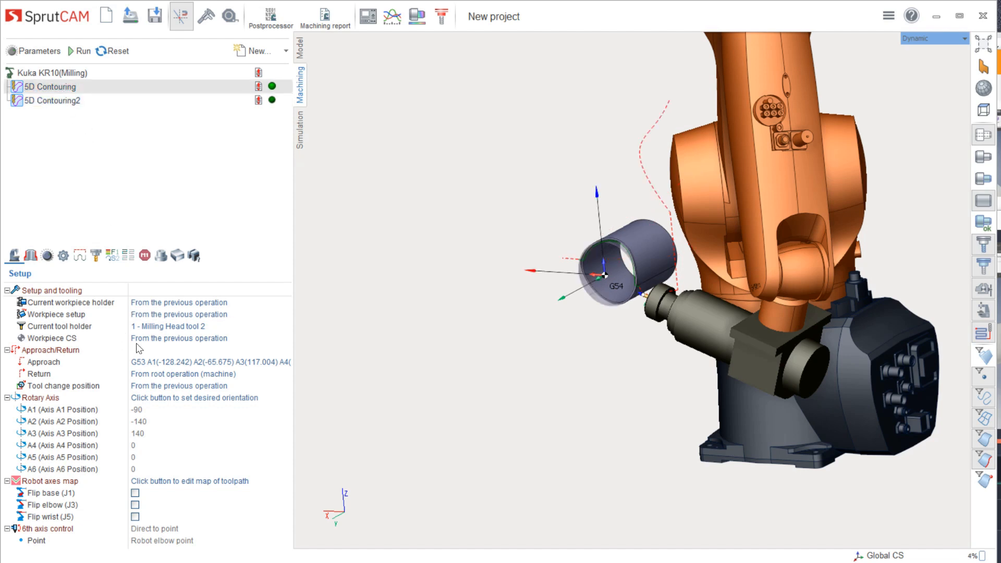
left_click(153, 375)
left_click(287, 374)
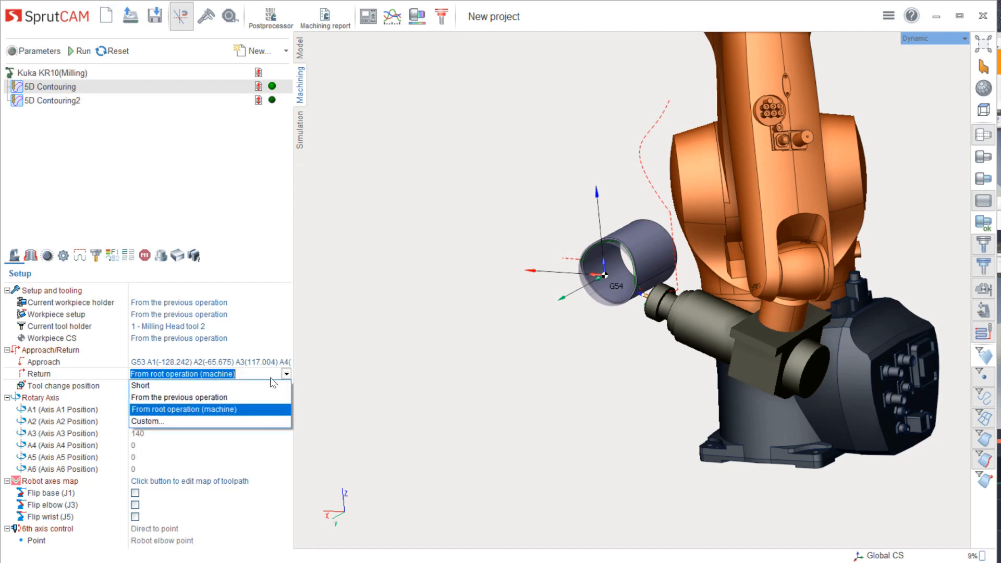
left_click(218, 421)
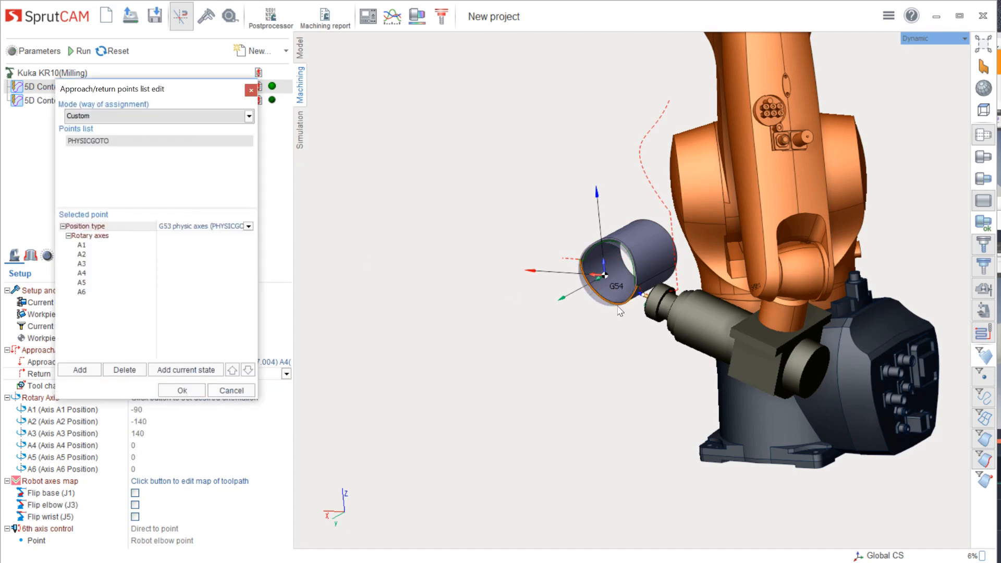
Simulate the robot's last cutting, return and rapid positions in the 5D Contouring command list
left_click(302, 131)
left_click(19, 135)
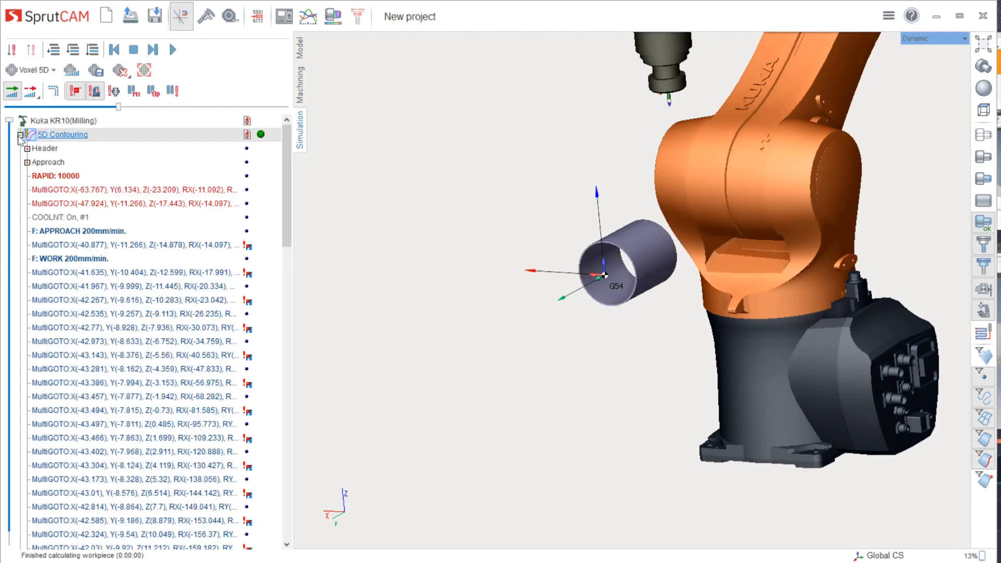
scroll(101, 443, "down", 20)
left_click(101, 438)
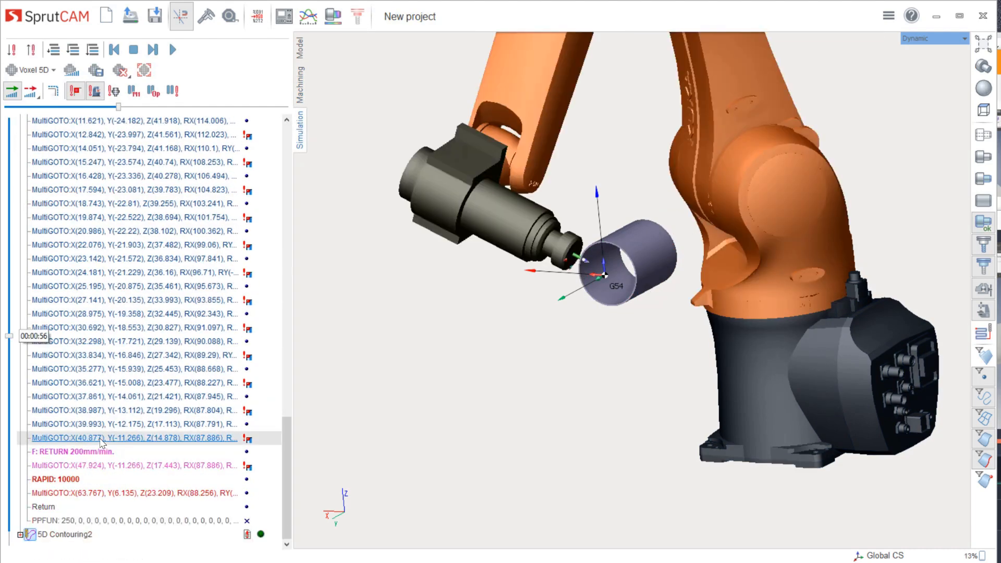
left_click(114, 466)
left_click(101, 492)
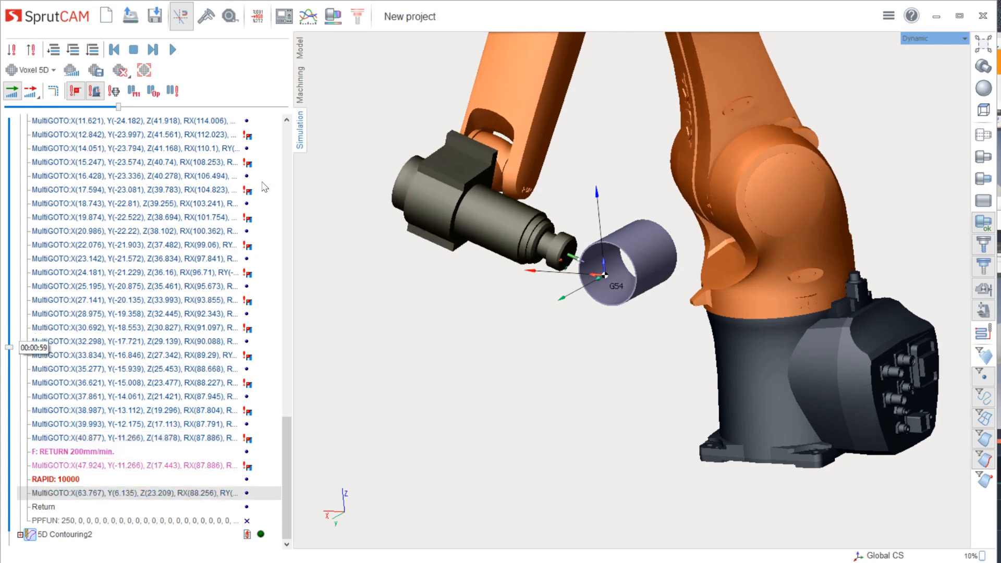
left_click(300, 88)
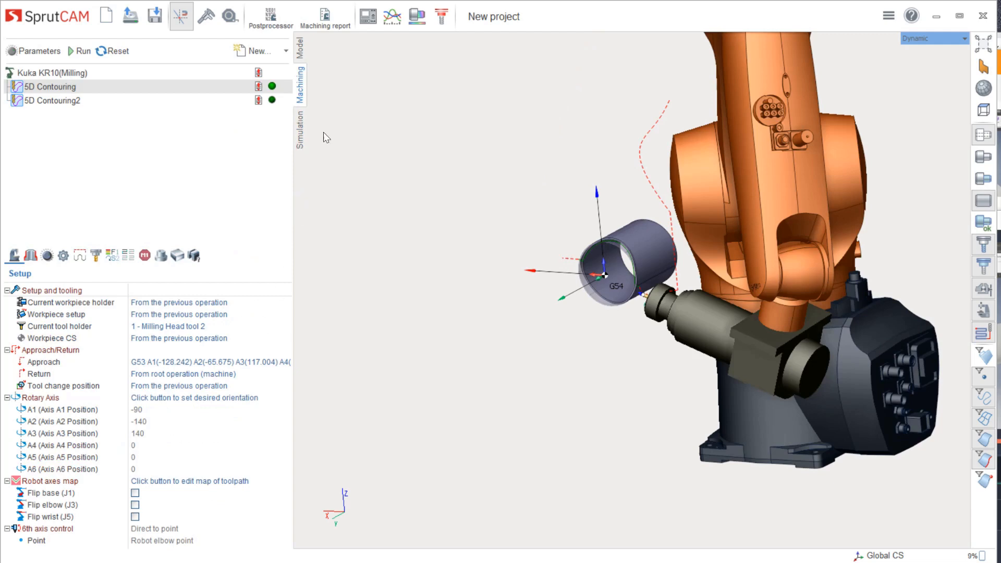
Move the simulated robot to the final rapid MultiGOTO just before the Return command of 5D Contouring
left_click(301, 131)
scroll(111, 440, "down", 10)
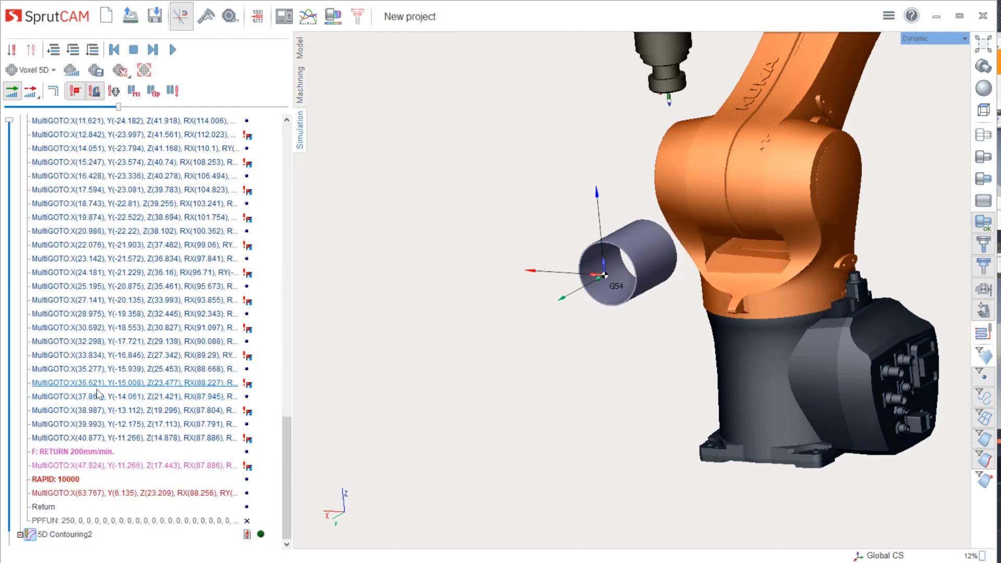
left_click(105, 493)
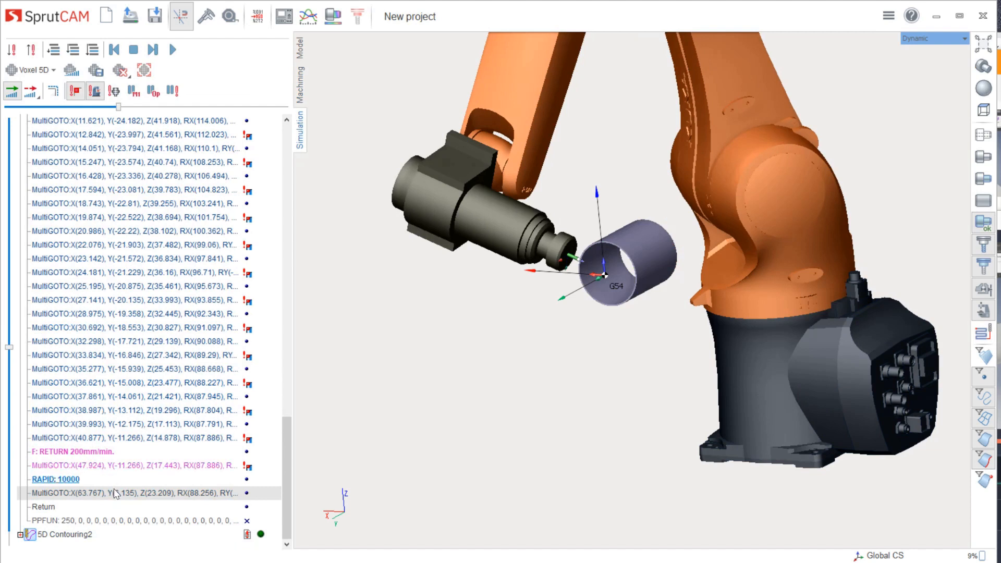
right_click(115, 495)
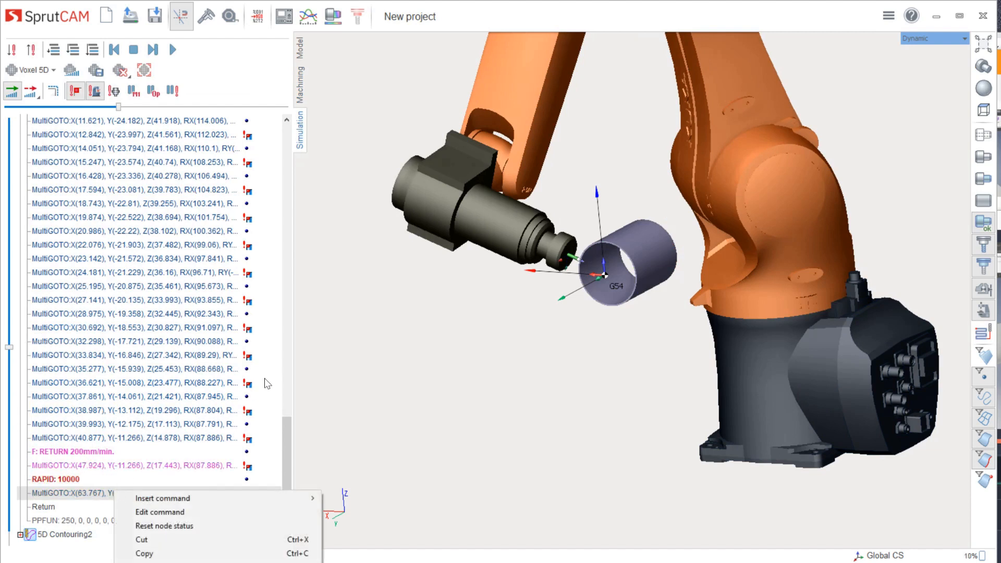
left_click(301, 355)
Clear all remembered robot states in the Machine control panel
left_click(284, 17)
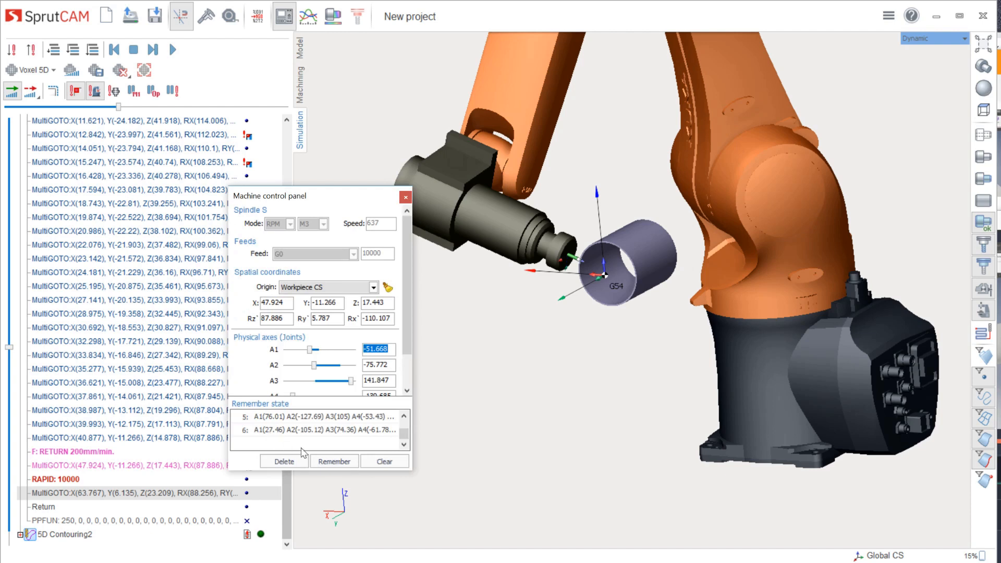
left_click(289, 463)
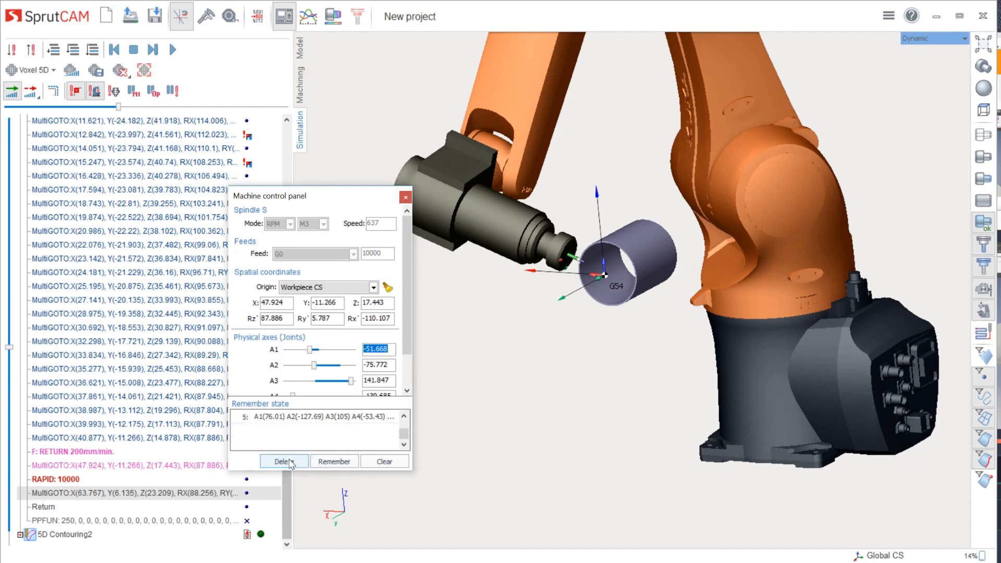
left_click(283, 417)
left_click(288, 462)
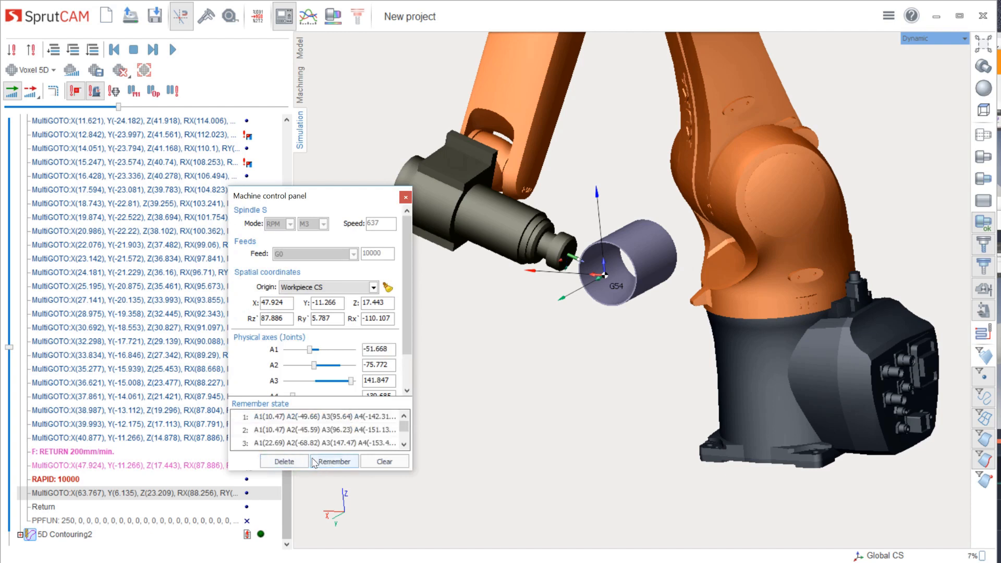
scroll(307, 450, "down", 1)
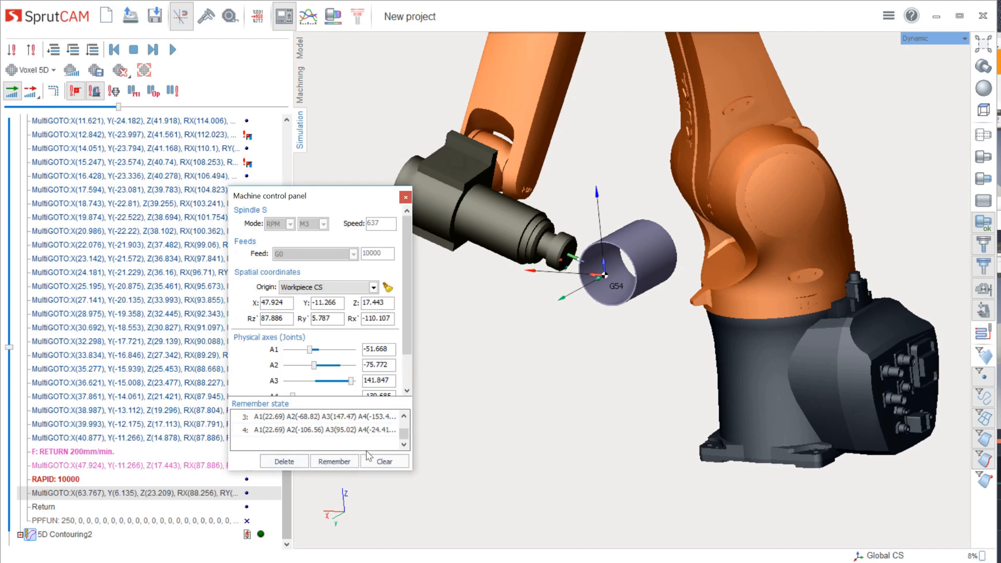
left_click(374, 462)
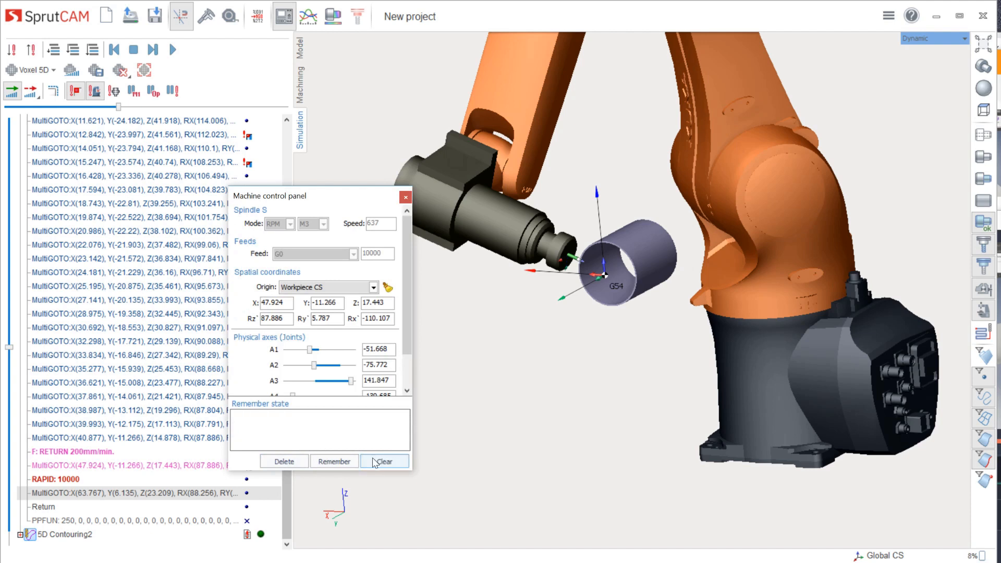
Remember the robot's current axis state, close the Machine control panel and go back to the machining setup
left_click(327, 462)
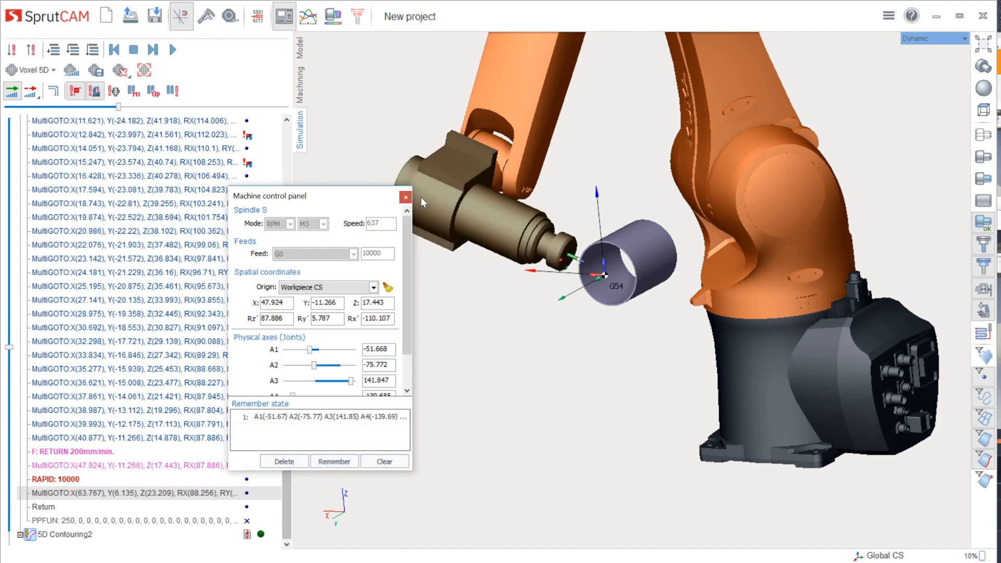
left_click(406, 197)
left_click(301, 98)
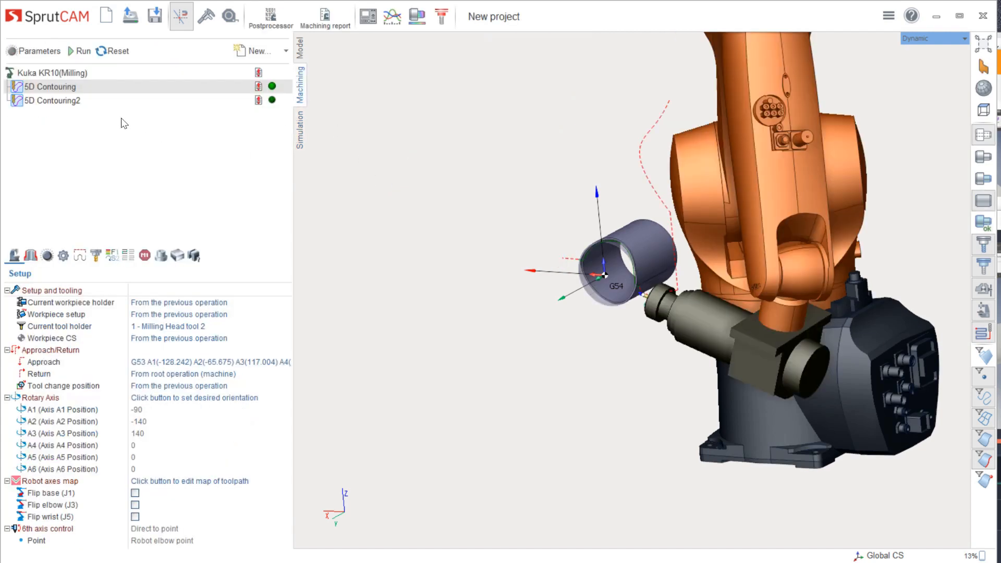
Give 5D Contouring a custom return list, recall the remembered robot state and add it as the first return point
left_click(180, 375)
left_click(286, 373)
left_click(225, 423)
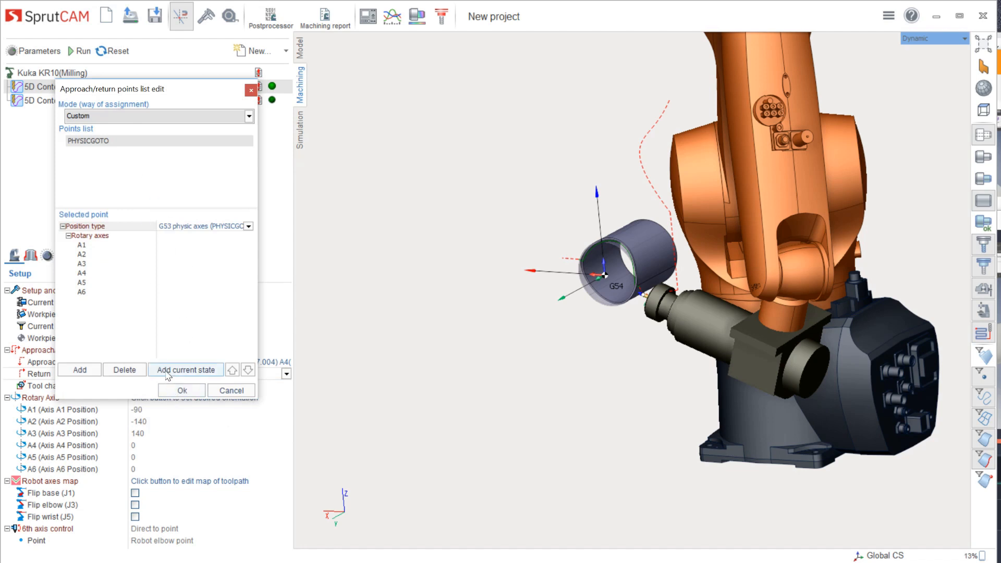
left_click(367, 21)
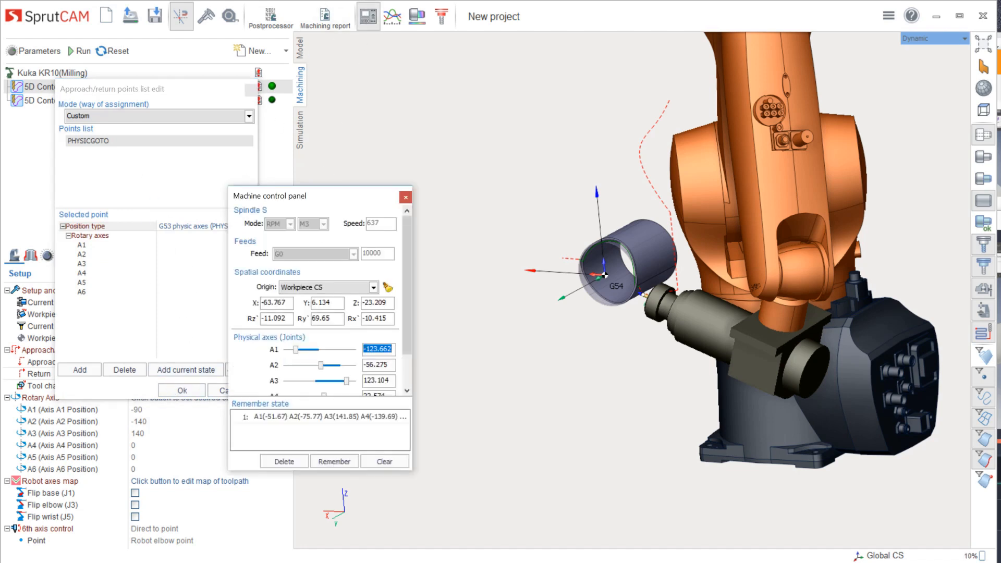
left_click(318, 418)
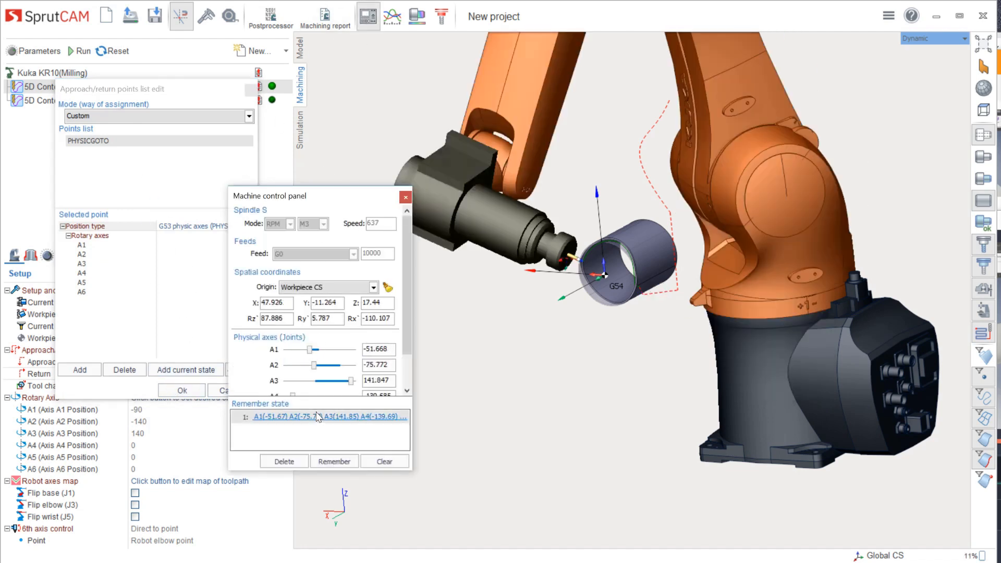
left_click(169, 370)
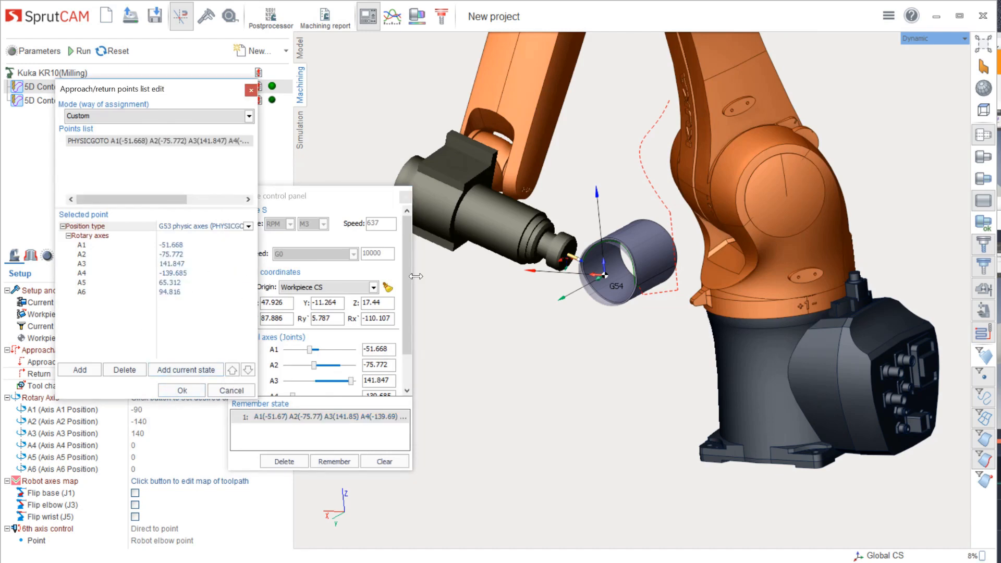
Jog the tool to X 97.926 and up to Z 142.44, adding a custom return point after each move
left_click_drag(577, 260, 544, 262)
left_click(200, 371)
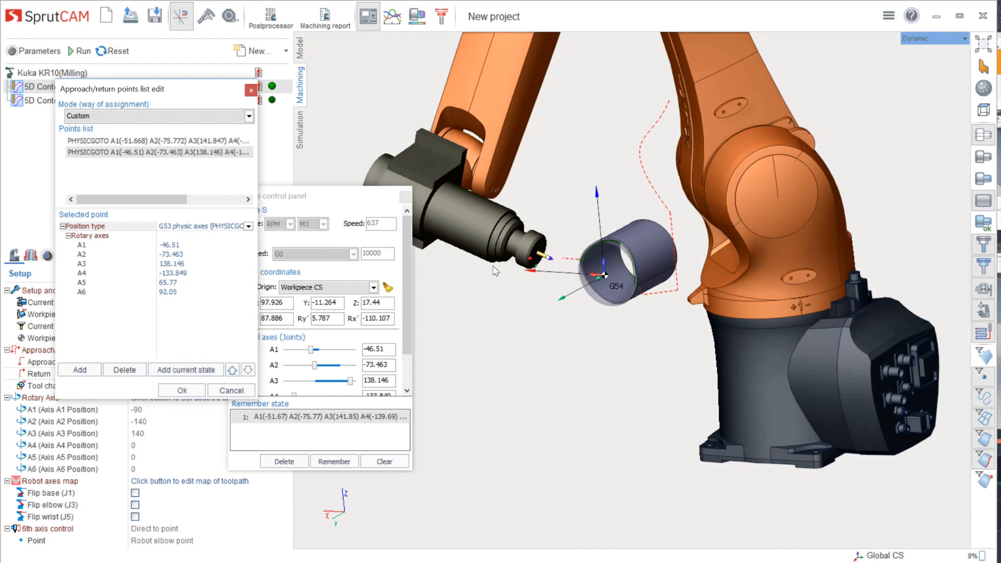
left_click_drag(549, 262, 542, 178)
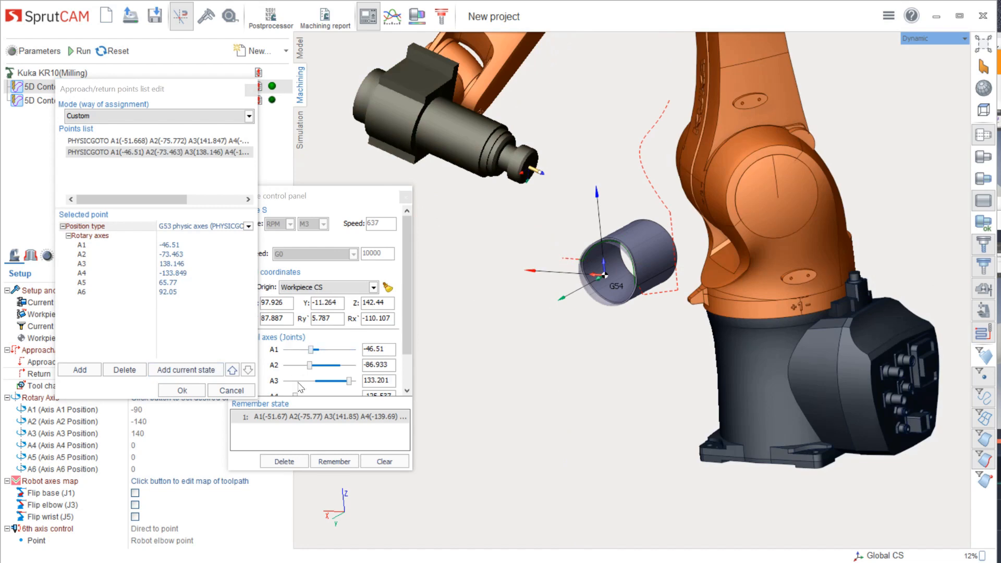
left_click(189, 370)
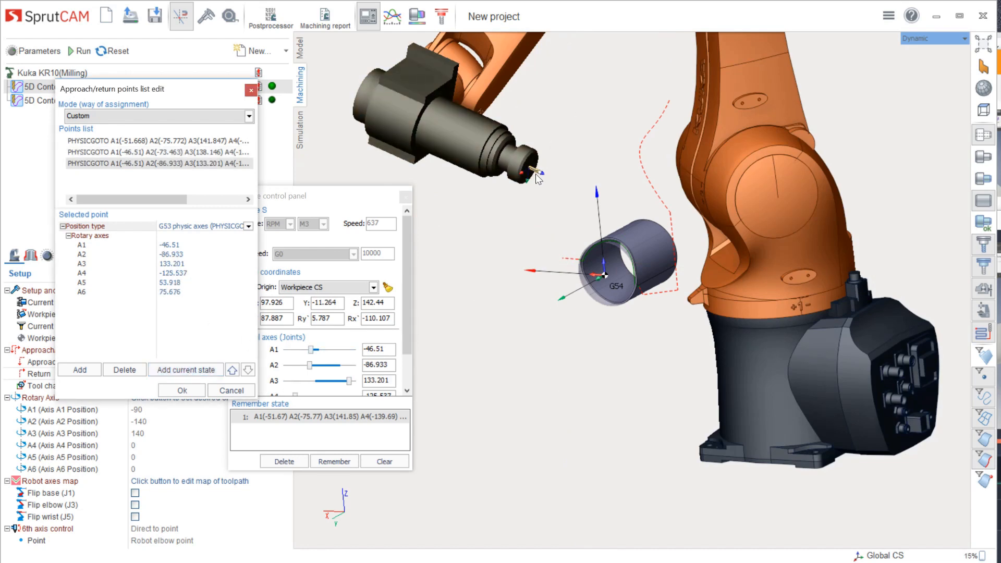
Add a last return point at X -32.074 with Ry 0 and Rx -230, accept the list and close the Machine control panel
left_click_drag(541, 176, 620, 178)
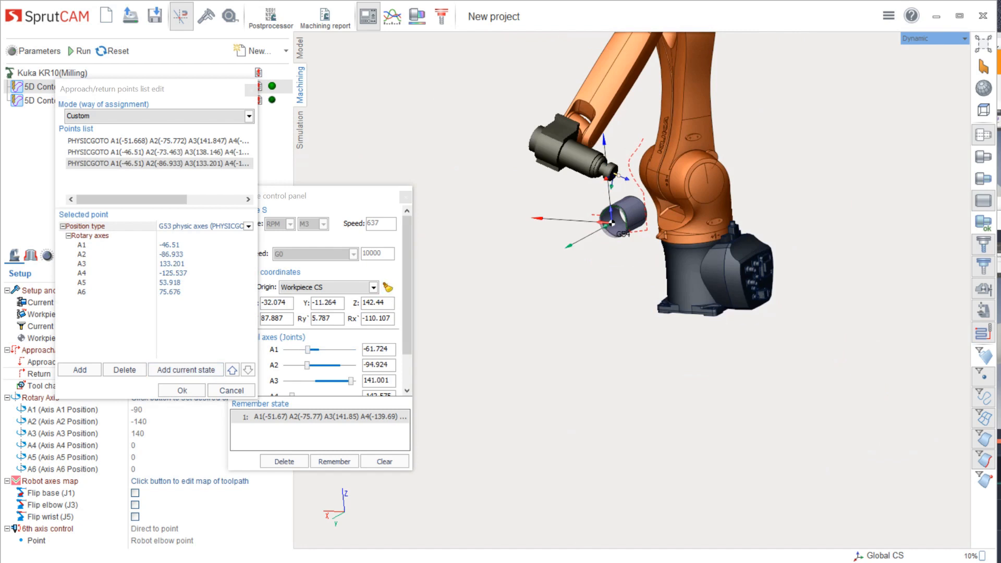
left_click(327, 318)
scroll(328, 319, "up", 3)
scroll(327, 319, "down", 4)
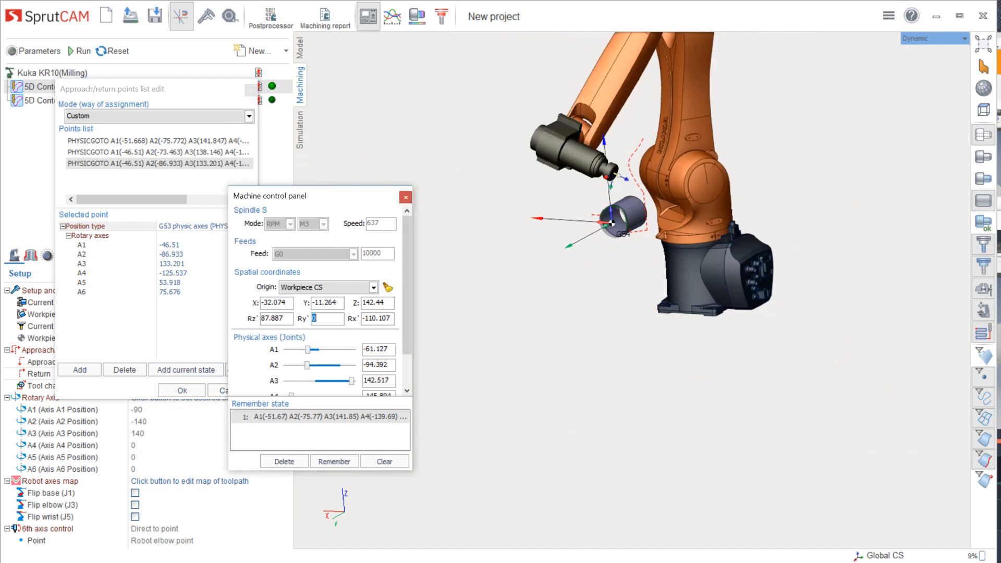
scroll(377, 319, "down", 7)
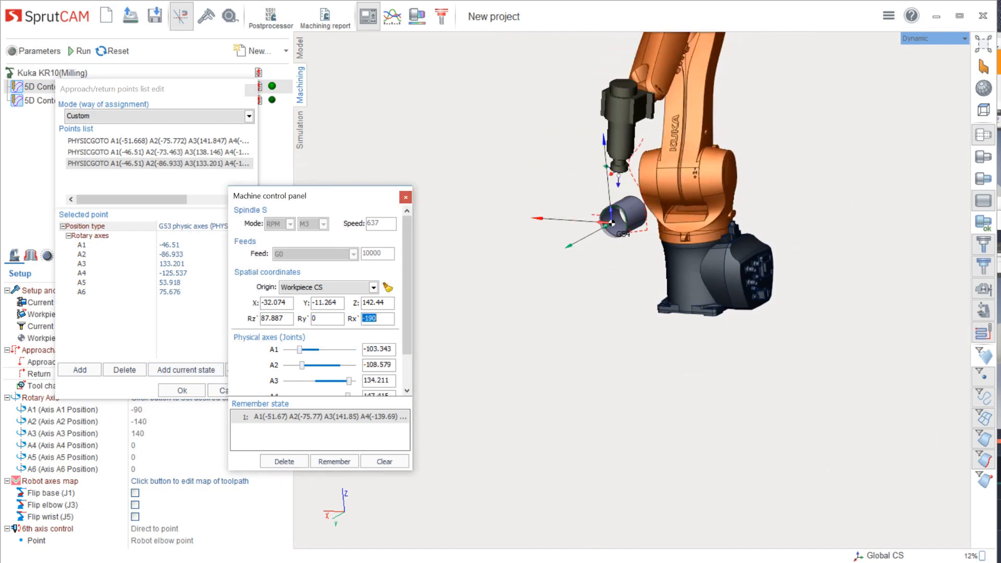
scroll(378, 319, "down", 6)
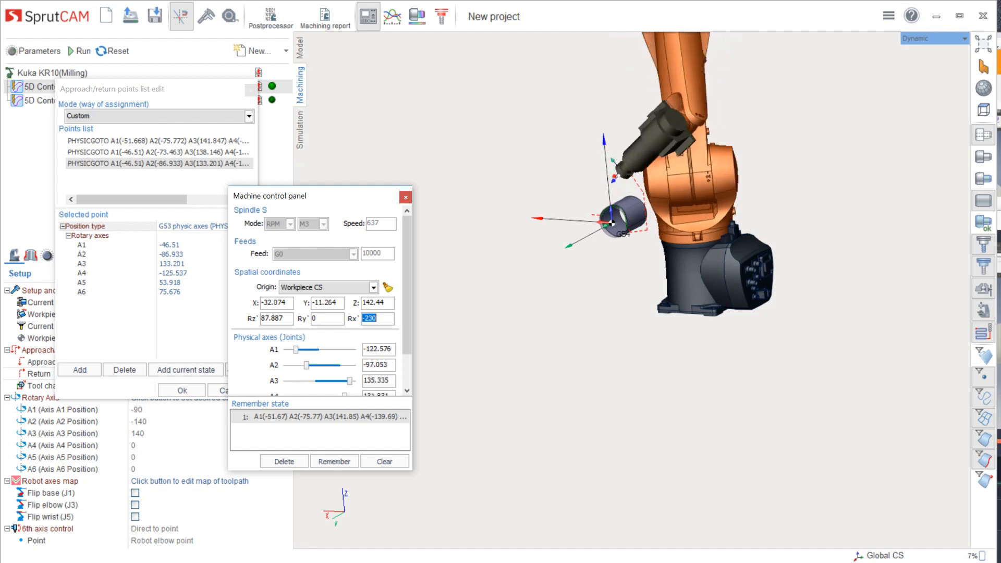
scroll(611, 223, "up", 1)
left_click(198, 371)
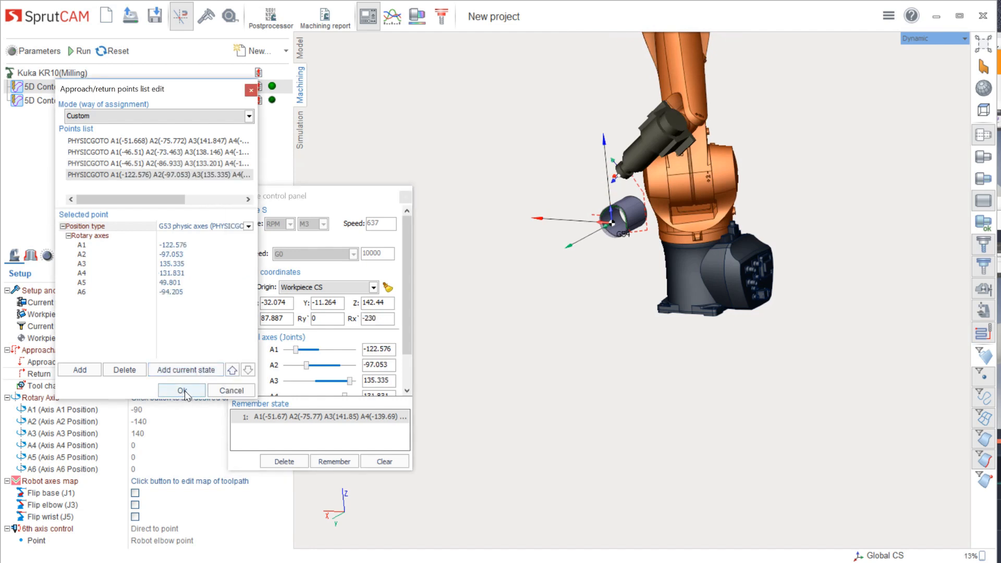
left_click(181, 391)
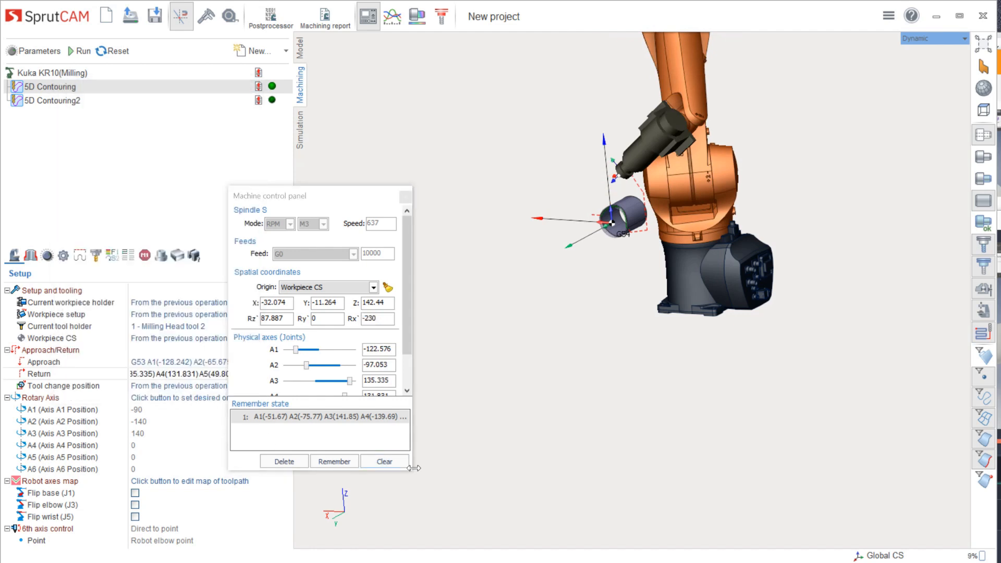
left_click(408, 198)
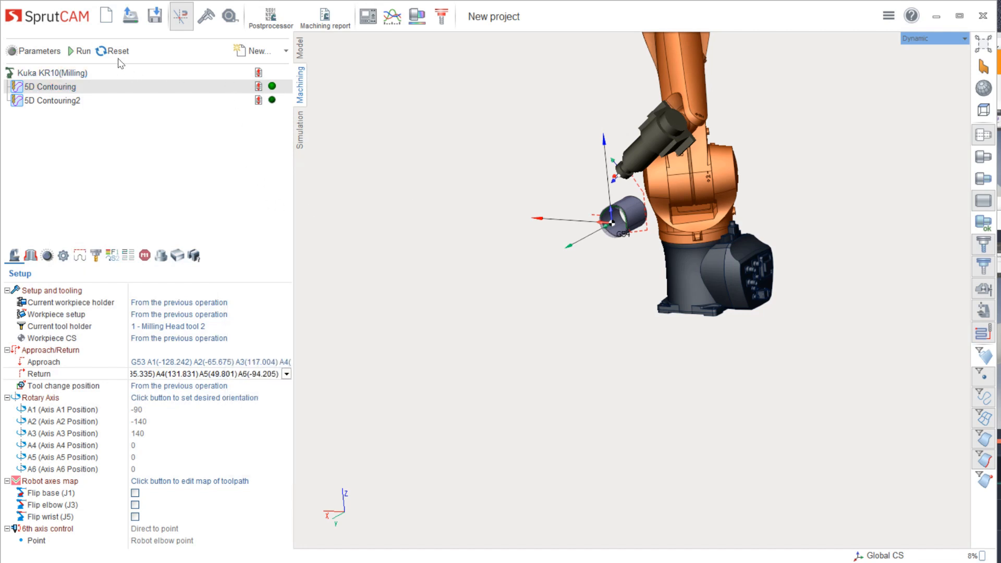
Recalculate the 5D Contouring toolpath with its custom return points and inspect the return path around the pipe
left_click(73, 53)
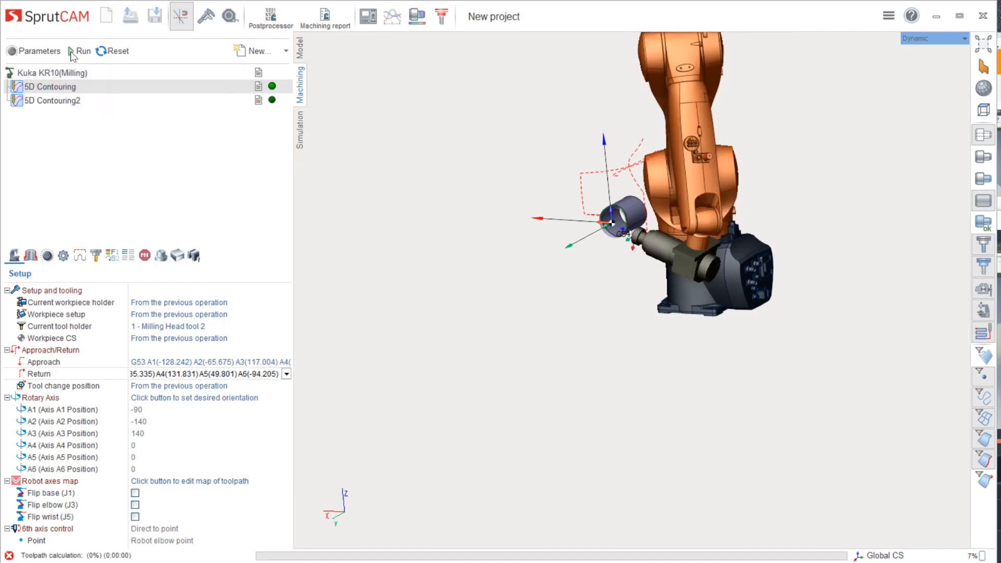
scroll(595, 253, "up", 5)
scroll(634, 199, "down", 4)
scroll(602, 294, "up", 1)
scroll(617, 269, "up", 3)
scroll(618, 269, "down", 3)
scroll(618, 269, "up", 2)
middle_click_drag(617, 269, 644, 229)
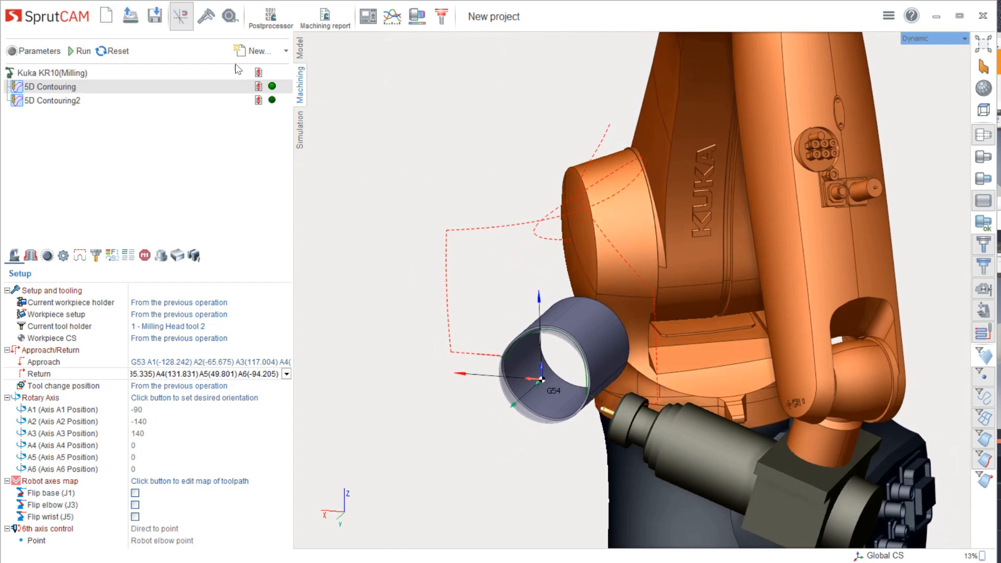
Reset and recalculate the 5D Contouring2 toolpath and inspect its approach and return moves
left_click(109, 100)
scroll(602, 324, "up", 3)
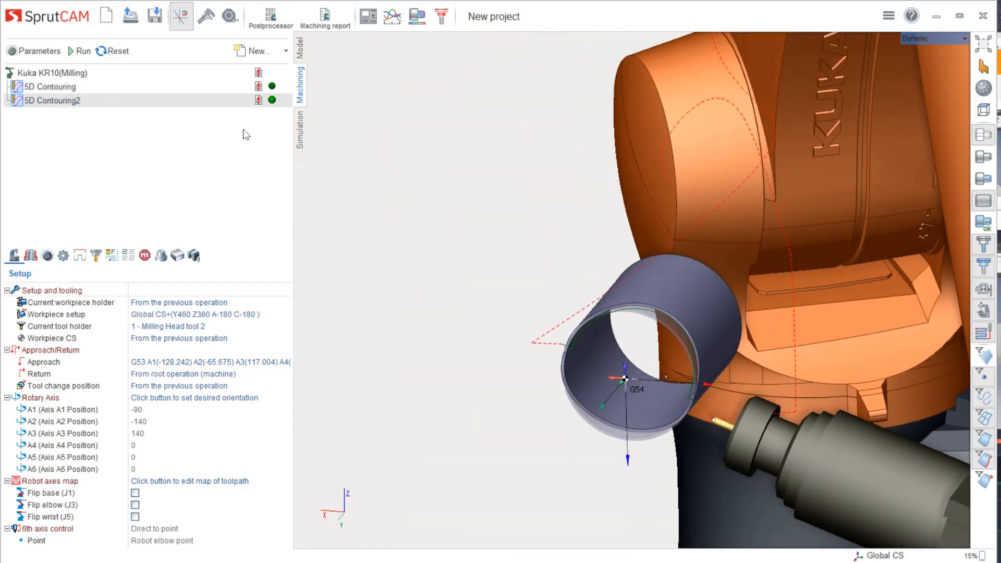
left_click(127, 51)
left_click(80, 51)
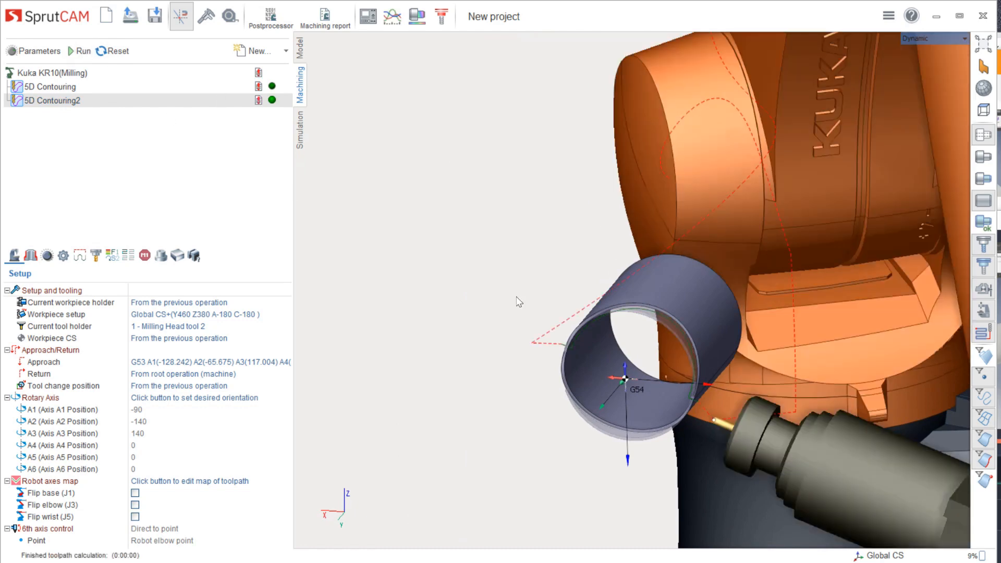
scroll(585, 315, "down", 2)
middle_click_drag(585, 314, 567, 337)
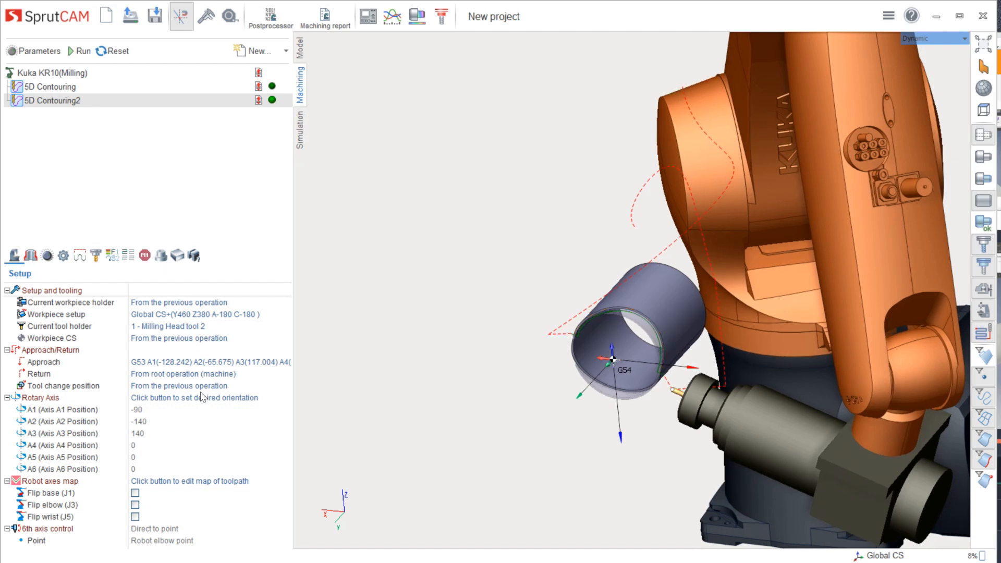
Set the Return of 5D Contouring2 to From the previous operation and recalculate its toolpath
left_click(197, 375)
left_click(286, 373)
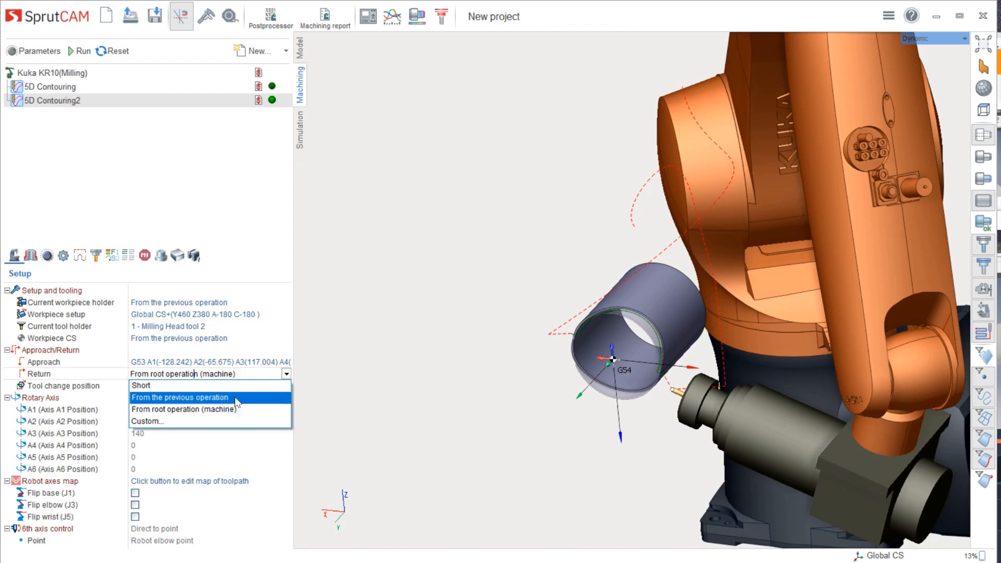
left_click(233, 397)
left_click(84, 51)
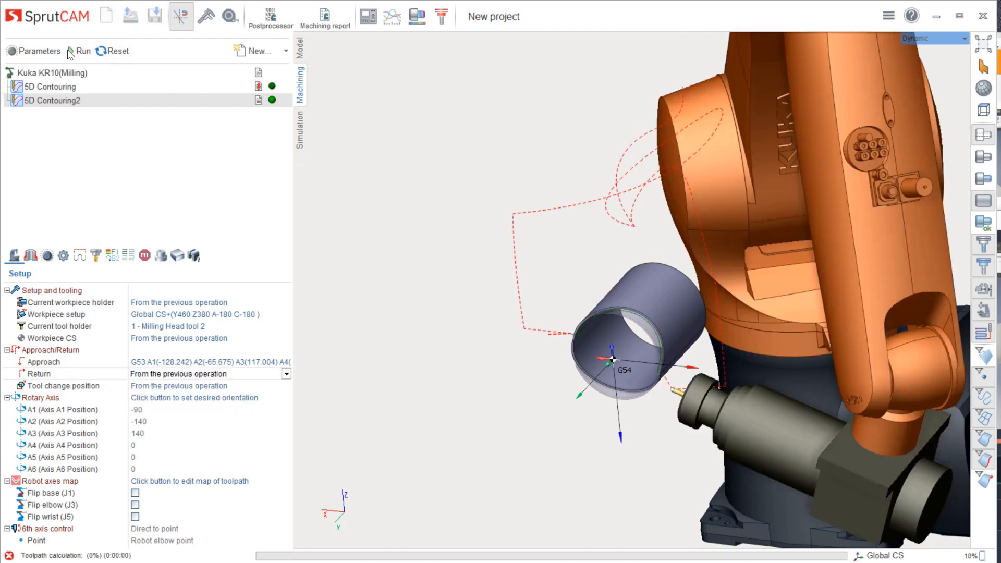
scroll(613, 255, "down", 3)
scroll(642, 272, "up", 2)
mouse_move(643, 272)
middle_mouse_down()
mouse_move(725, 271)
mouse_move(746, 297)
mouse_move(639, 281)
mouse_move(641, 274)
middle_mouse_up()
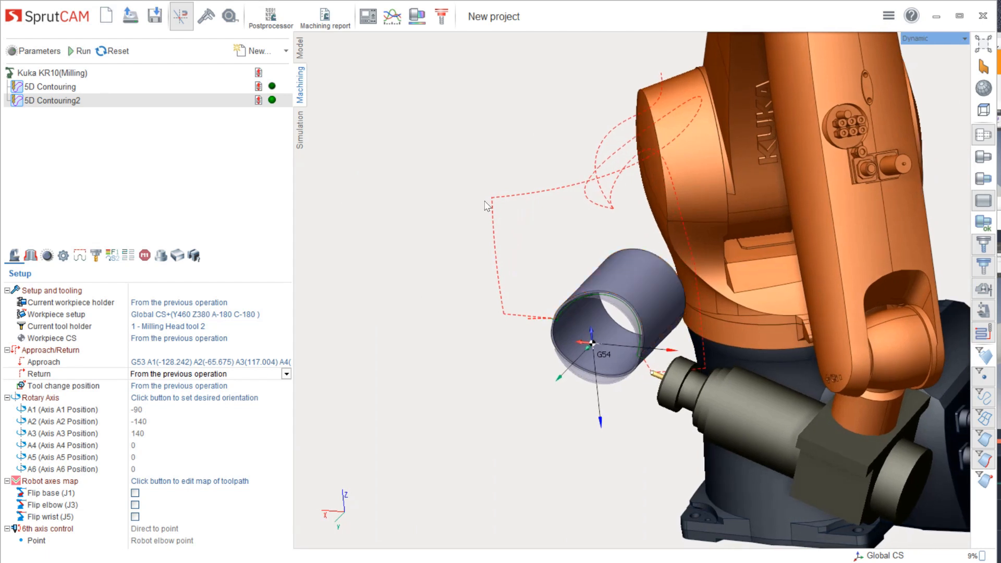
Simulate the whole Kuka KR10 program from the start at increased speed and examine the cut at the pipe end
left_click(302, 132)
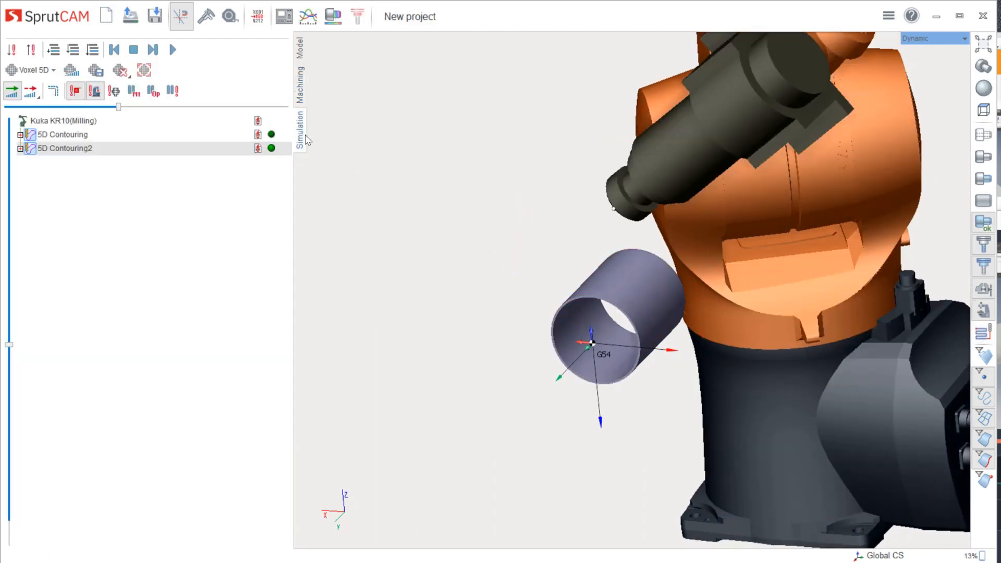
left_click(85, 121)
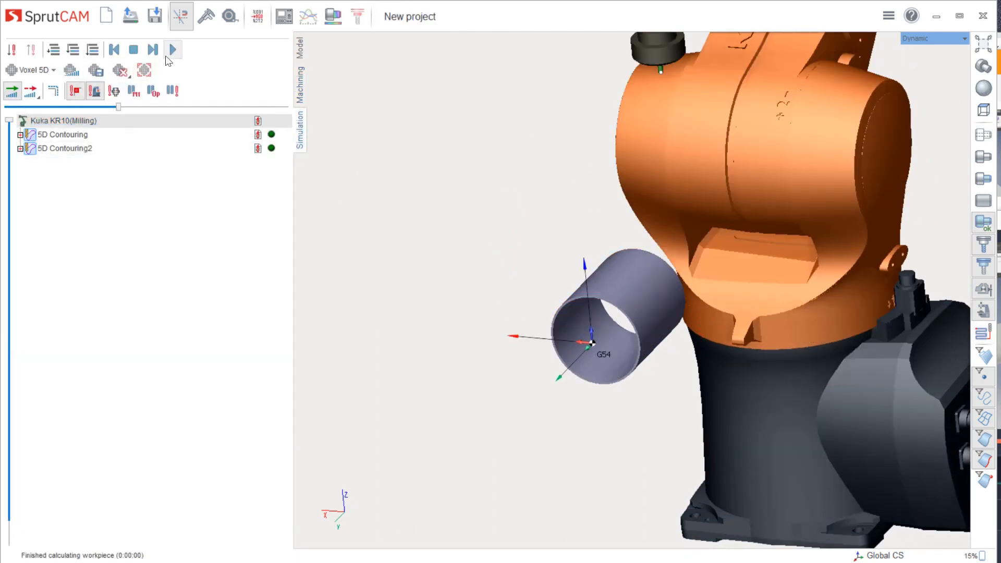
left_click(172, 50)
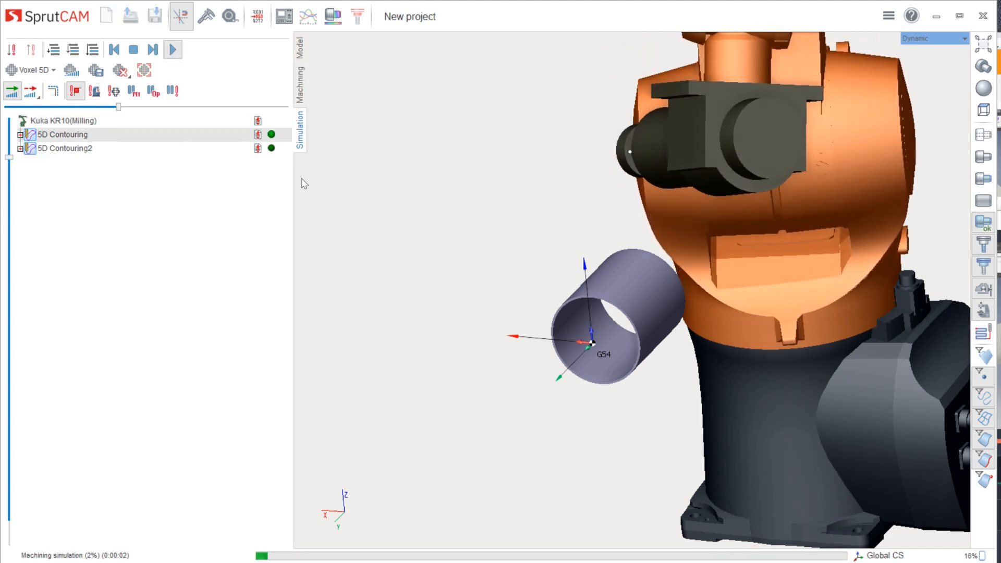
left_click_drag(120, 108, 153, 111)
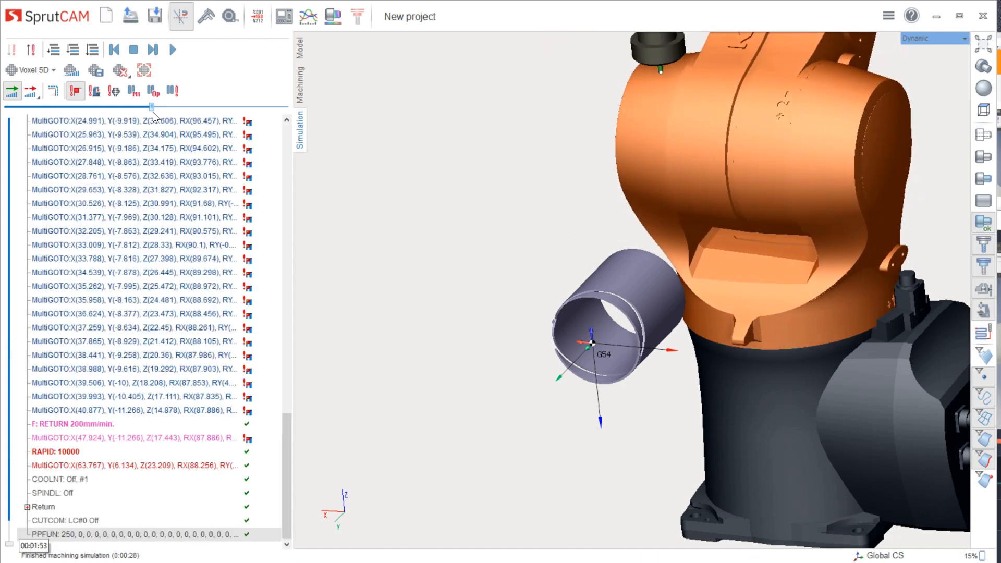
scroll(663, 348, "down", 3)
middle_click_drag(662, 348, 576, 337)
scroll(731, 360, "up", 5)
scroll(499, 301, "up", 2)
middle_click_drag(499, 302, 515, 167)
scroll(511, 321, "down", 3)
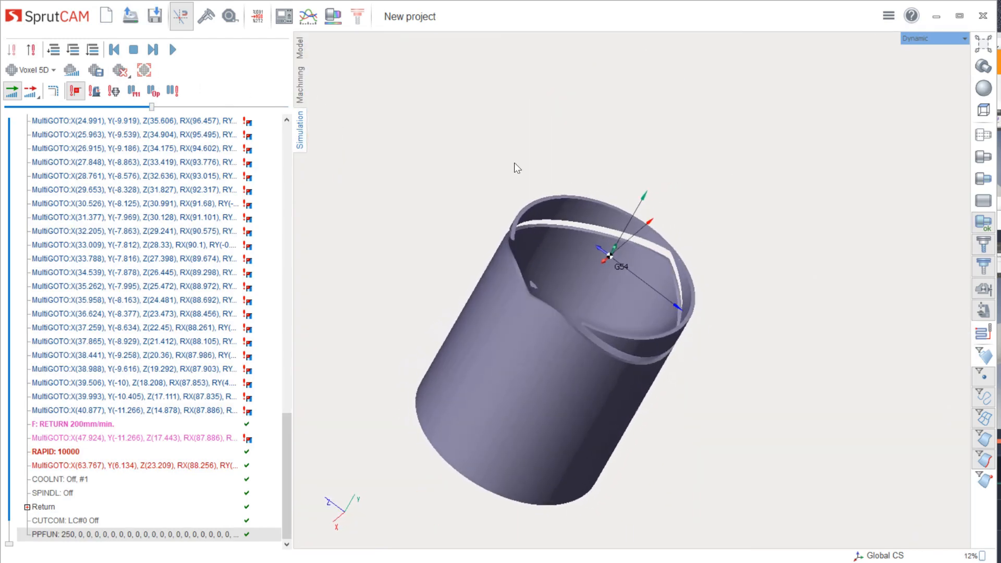
Remove the cut-off piece from the simulated workpiece and examine the finished pipe end from several sides
left_click(144, 70)
middle_click_drag(631, 223, 475, 106)
middle_click_drag(537, 210, 628, 297)
scroll(546, 214, "down", 3)
middle_click_drag(628, 297, 412, 222)
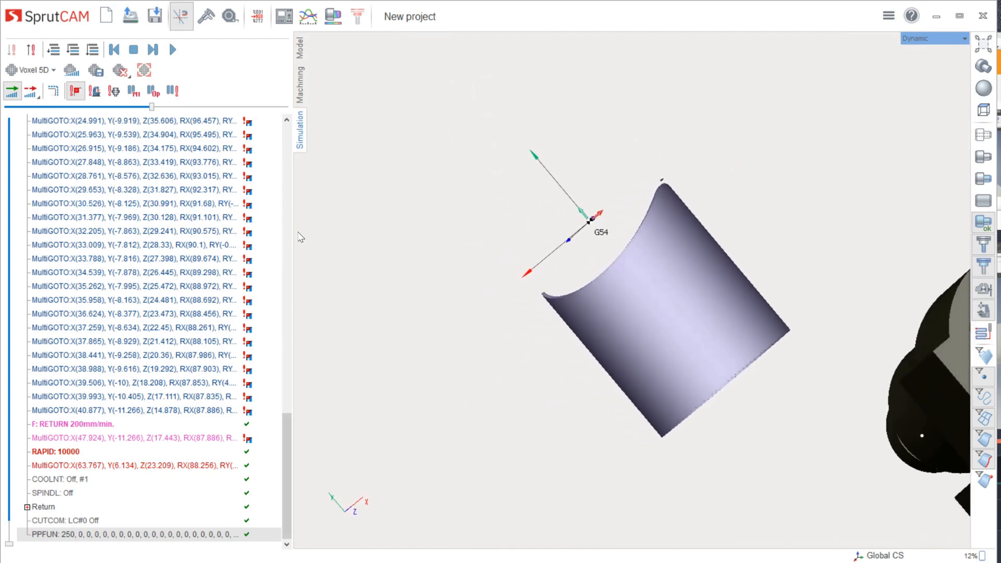
left_click(121, 71)
scroll(728, 315, "down", 2)
middle_click_drag(714, 329, 741, 356)
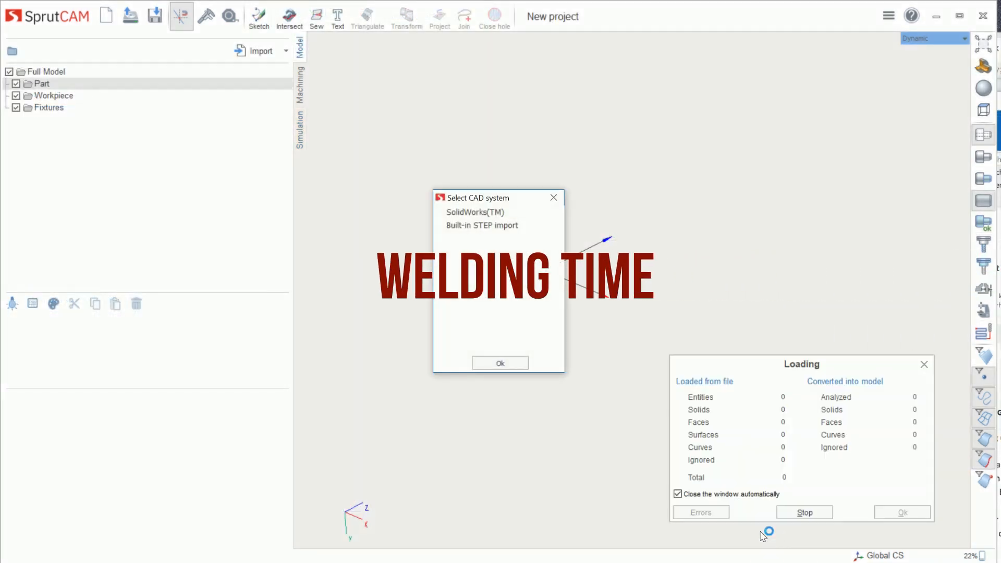
Import the Rohre.ipt part with Built-in STEP import and view its placement relative to the robot in the machining setup
double_click(476, 224)
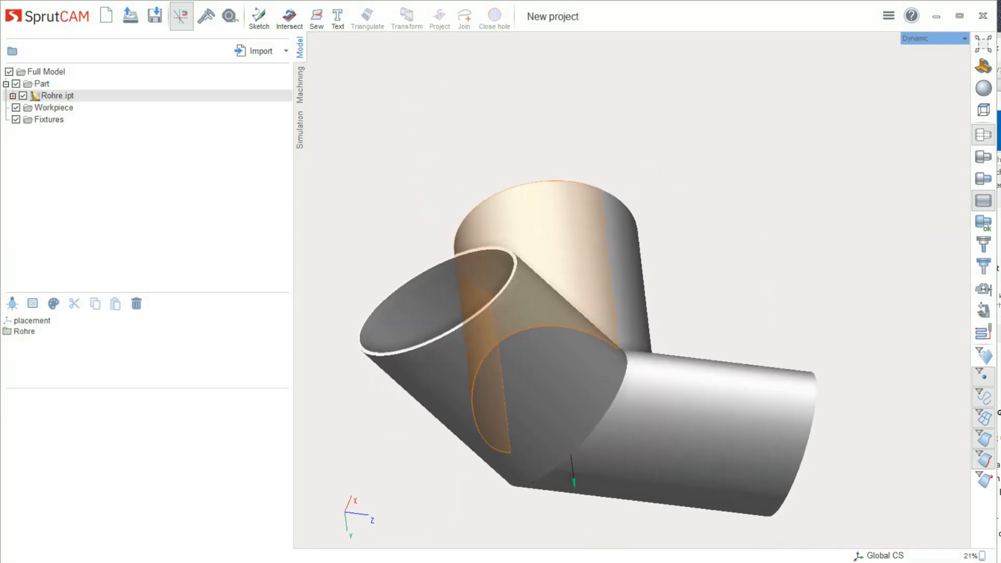
left_click(300, 89)
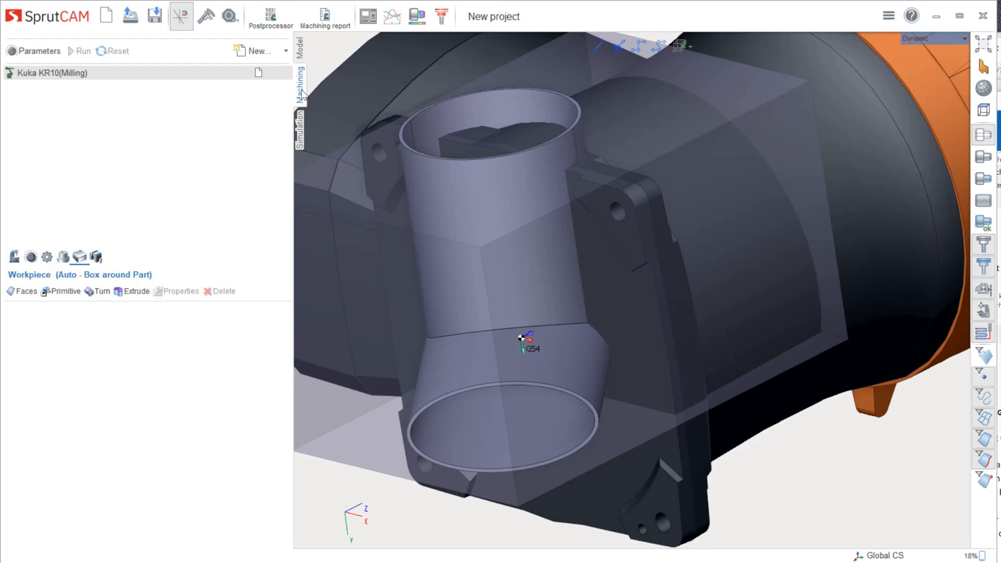
right_click_drag(587, 227, 890, 80)
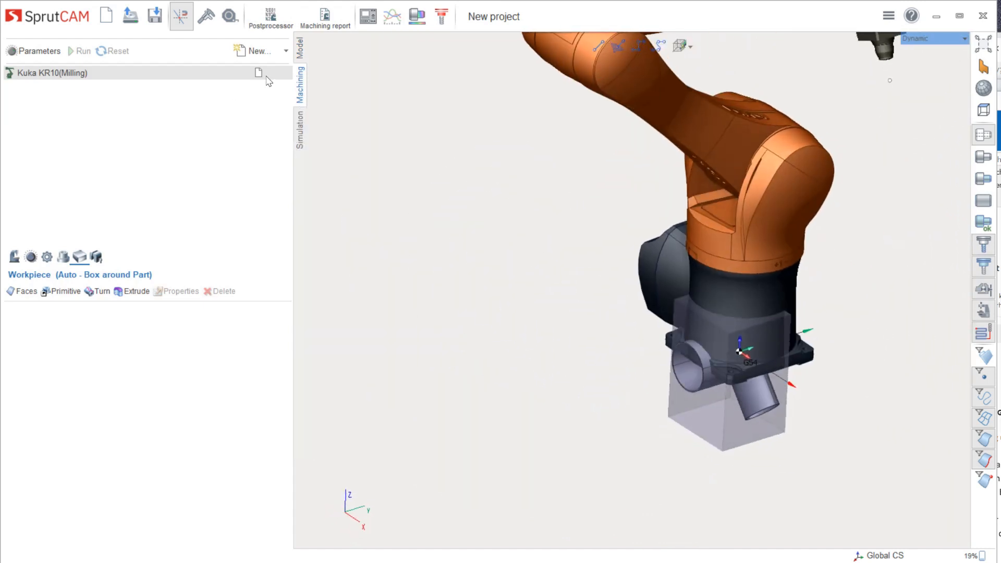
Copy Rohre.ipt from the Part folder into the Workpiece folder of the model
left_click(301, 48)
left_click(41, 84)
left_click(27, 321)
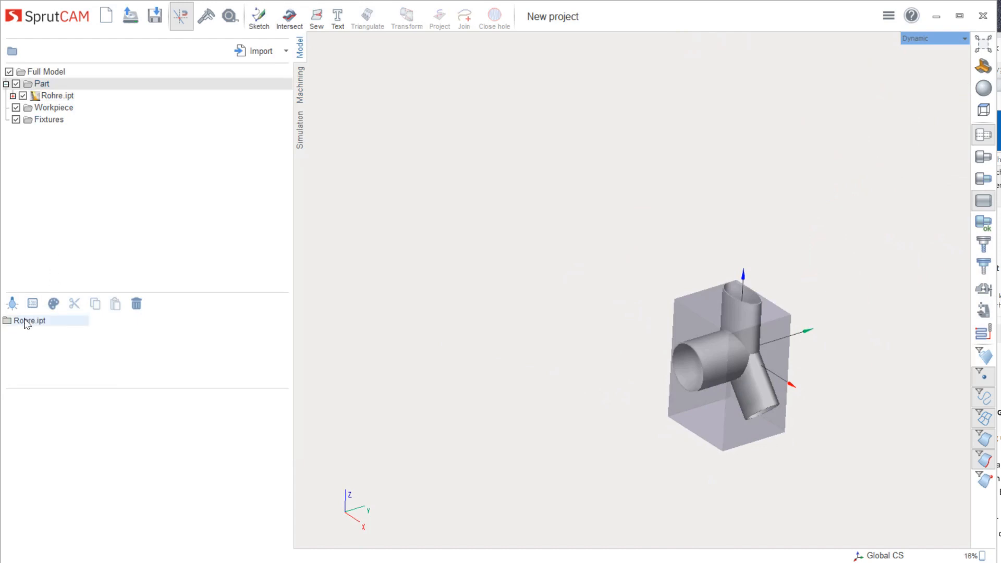
left_click(43, 108)
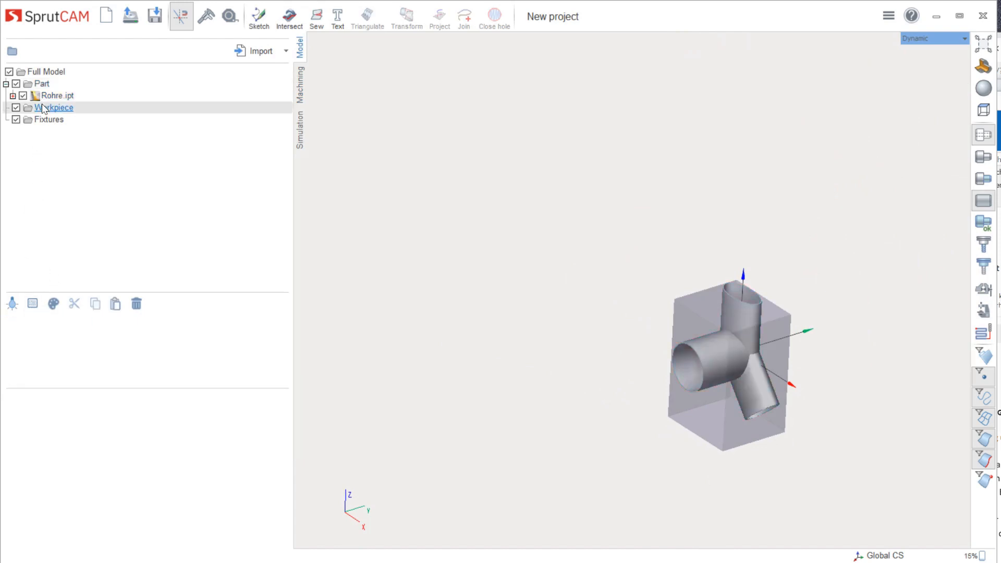
key("ctrl+v")
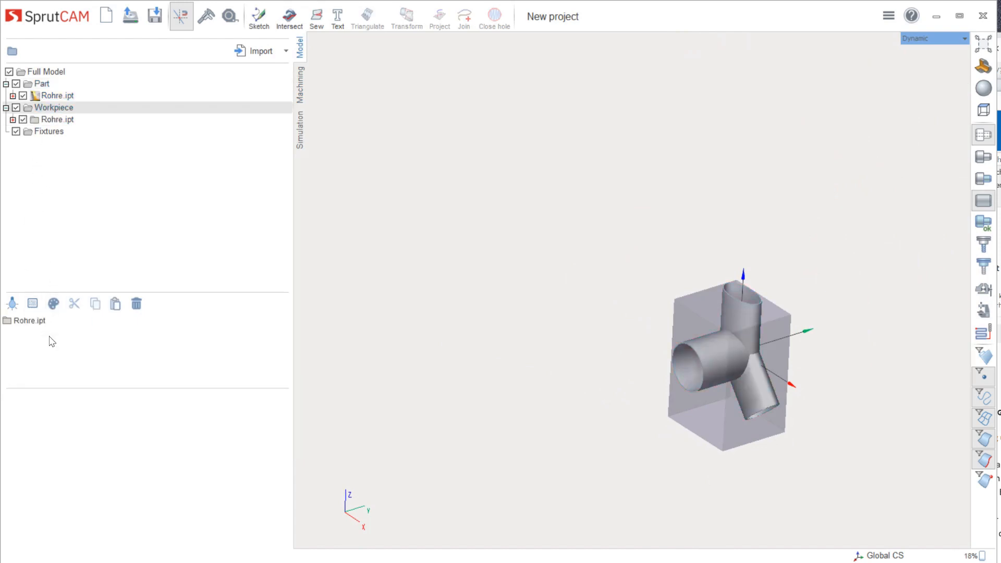
Position the workpiece relative to the Kuka KR10 with Y translation -500 and rotations Rz 90, Ry 180 and Rx 90
left_click(300, 99)
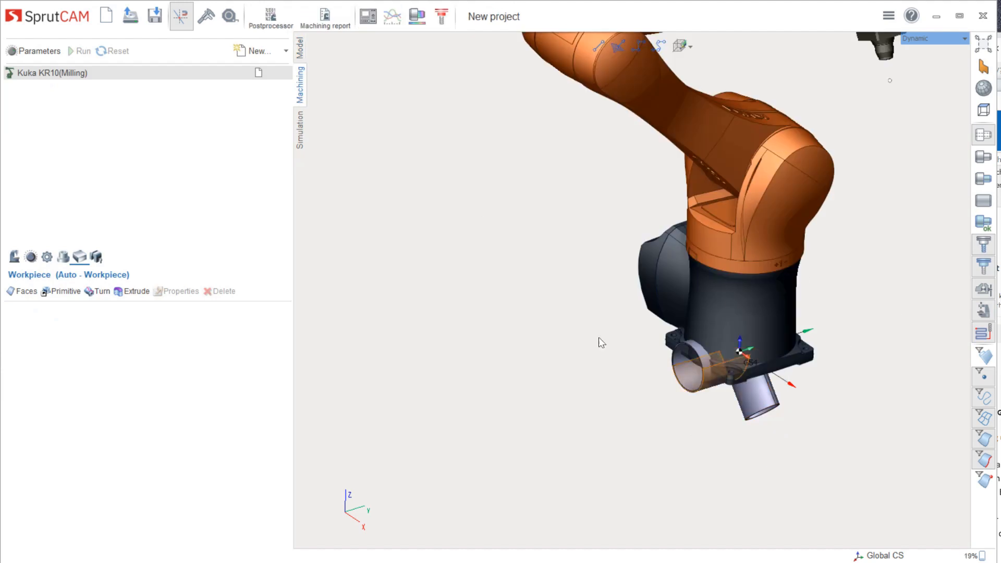
left_click(14, 257)
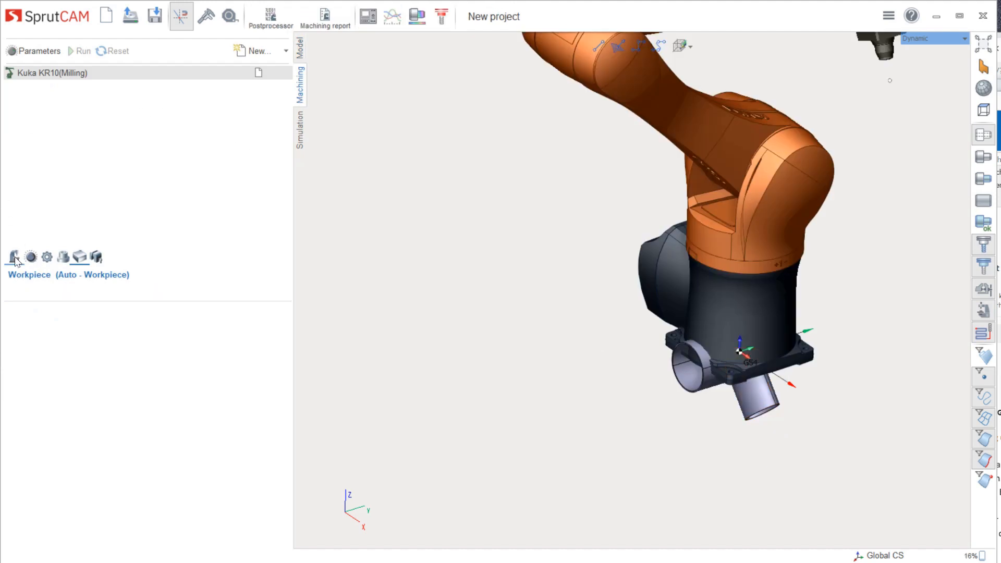
left_click(107, 318)
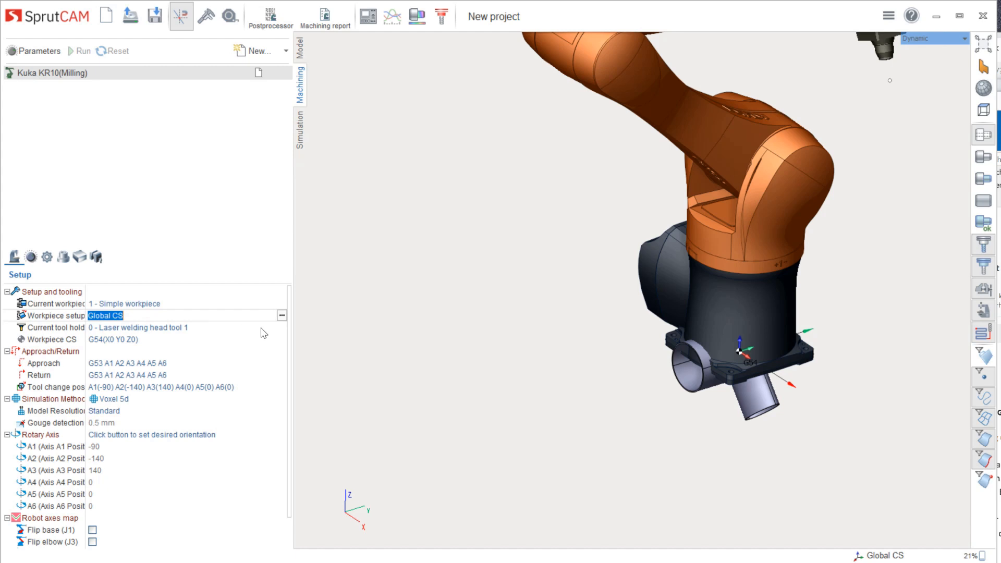
left_click(282, 316)
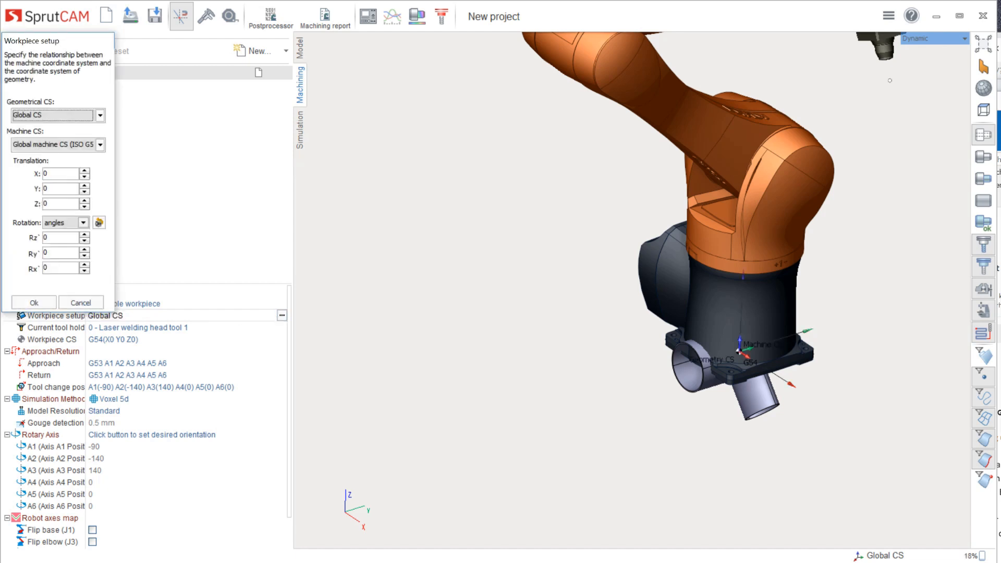
key("BackSpace")
type("-500")
key("Return")
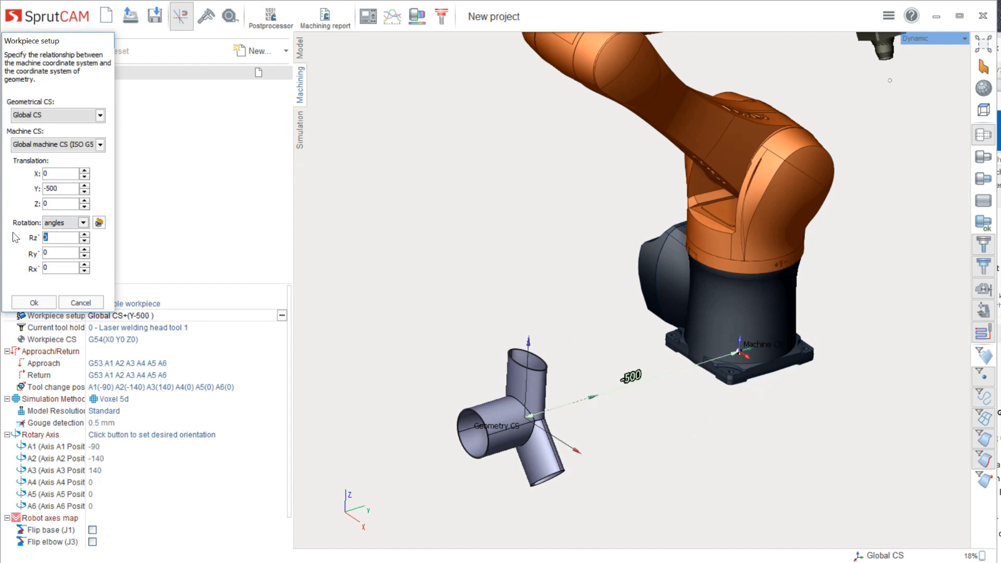
type("9090")
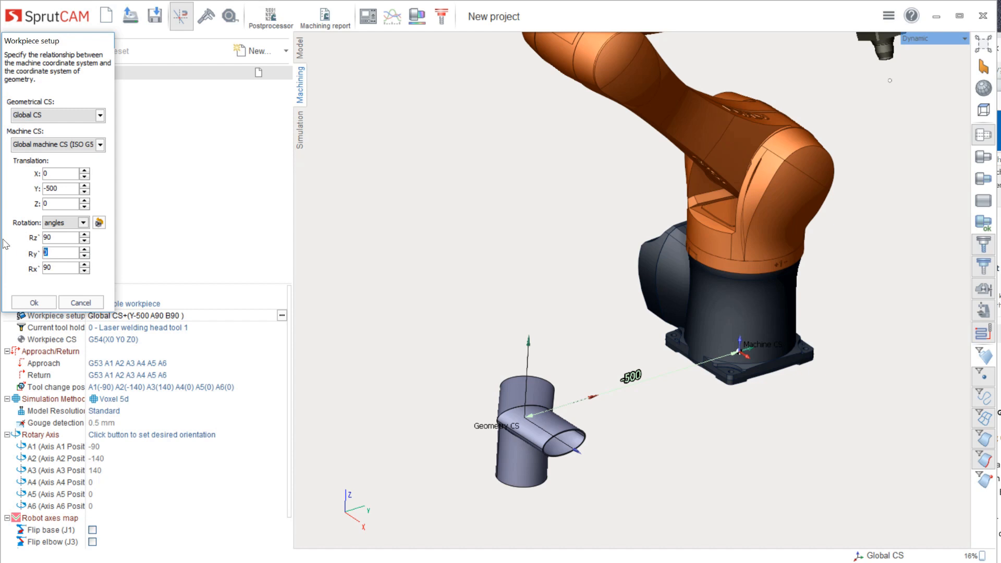
type("180")
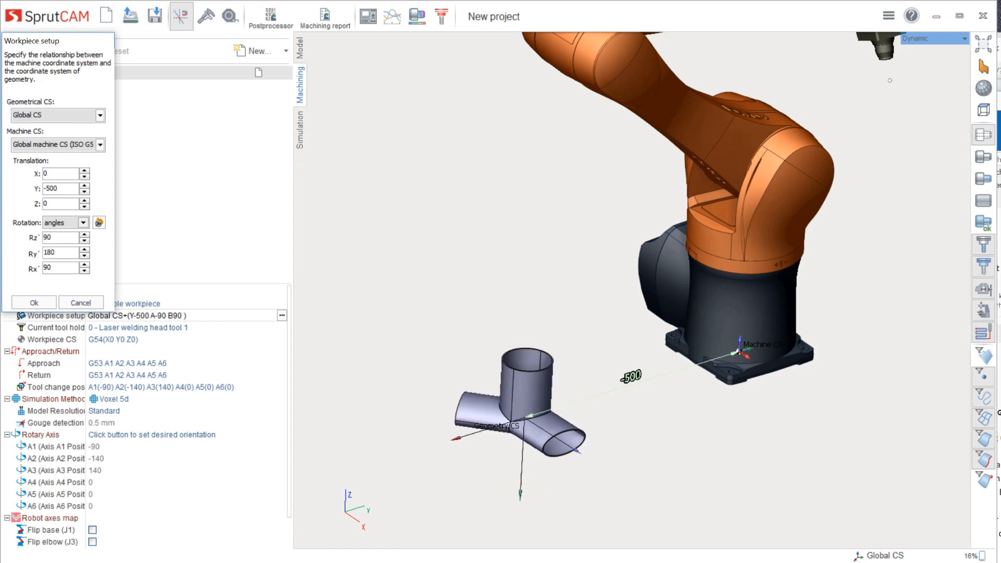
Set the workpiece's X translation to 400 and check its distance from the robot
key("BackSpace")
type("-130")
key("Return")
key("Up")
key("Up")
key("Up")
key("Up")
key("Up")
key("Up")
key("Up")
key("Up")
key("Up")
key("Up")
key("Up")
key("Up")
key("Up")
key("Up")
key("Up")
key("Up")
key("Up")
key("Up")
key("Up")
key("Up")
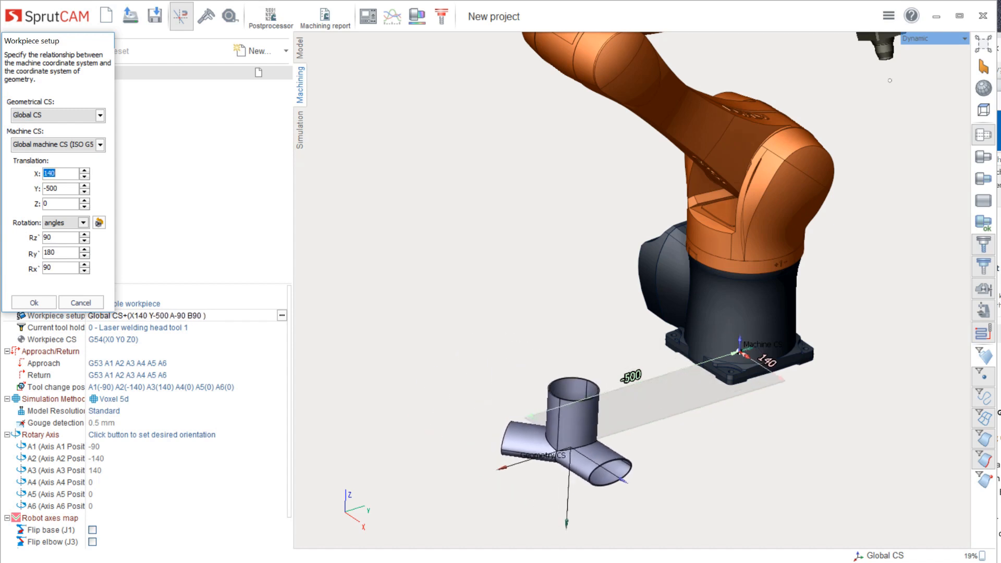
key("Up")
key("Up")
key("Up")
key("Up")
key("Up")
scroll(649, 349, "down", 6)
middle_click_drag(730, 328, 625, 305)
mouse_move(417, 378)
middle_mouse_down()
mouse_move(412, 365)
mouse_move(464, 391)
mouse_move(433, 383)
middle_mouse_up()
scroll(640, 376, "up", 4)
scroll(659, 399, "up", 4)
middle_click_drag(568, 357, 664, 392)
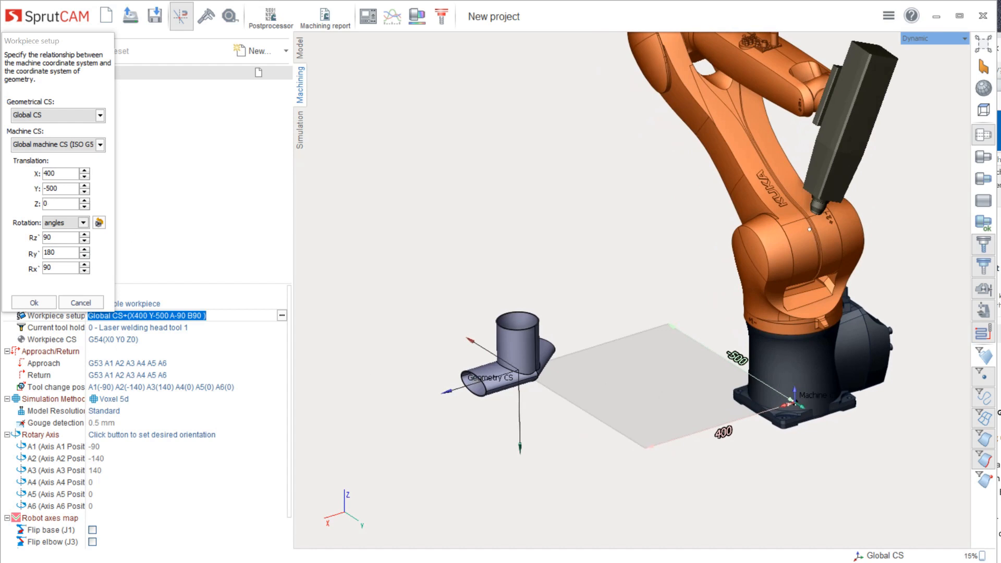
Raise the workpiece to Z 210 and set its Y translation to -400
left_click_drag(85, 204, 84, 193)
scroll(51, 188, "down", 2)
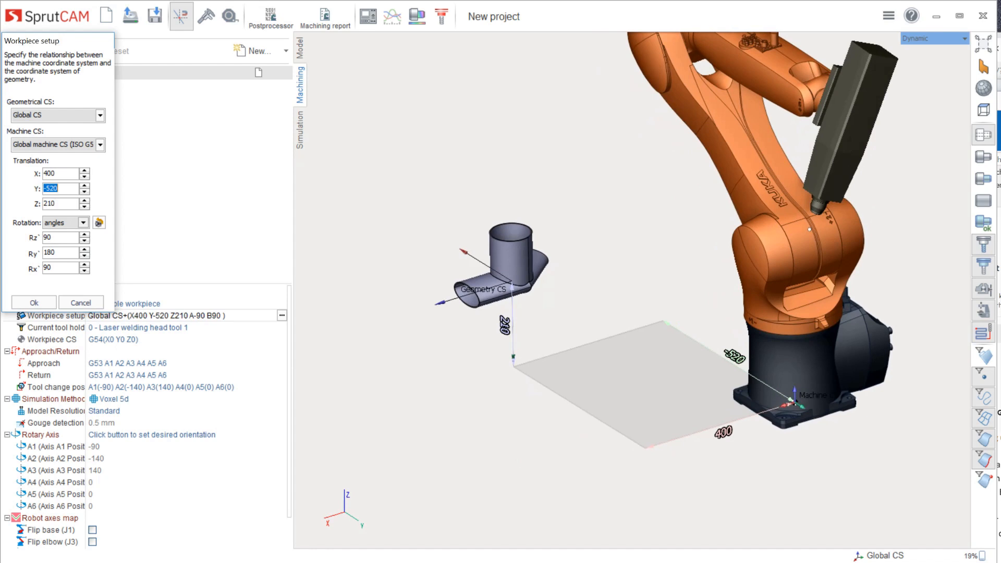
scroll(51, 188, "up", 12)
scroll(60, 252, "down", 1)
scroll(61, 252, "up", 2)
scroll(60, 252, "down", 1)
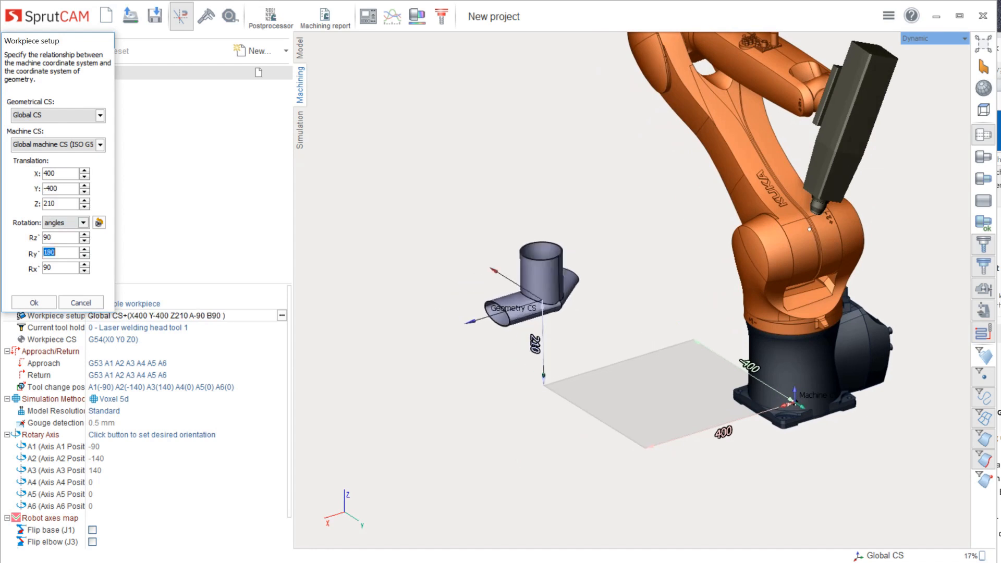
Rotate the workpiece to Rz -47, accept the workpiece setup and inspect the pipe joint up close
left_click_drag(84, 238, 84, 309)
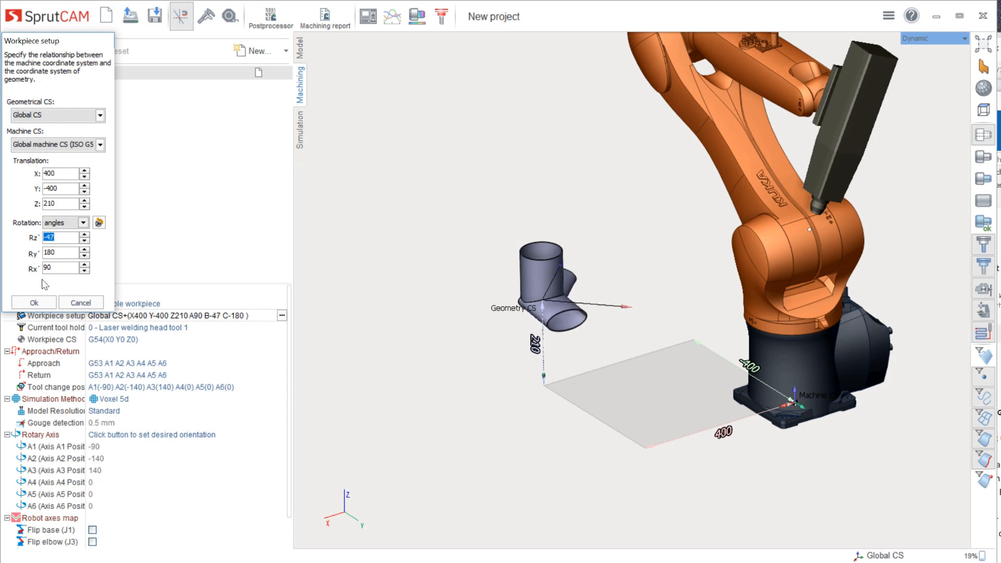
left_click(33, 302)
scroll(531, 308, "up", 5)
middle_click_drag(531, 308, 502, 332)
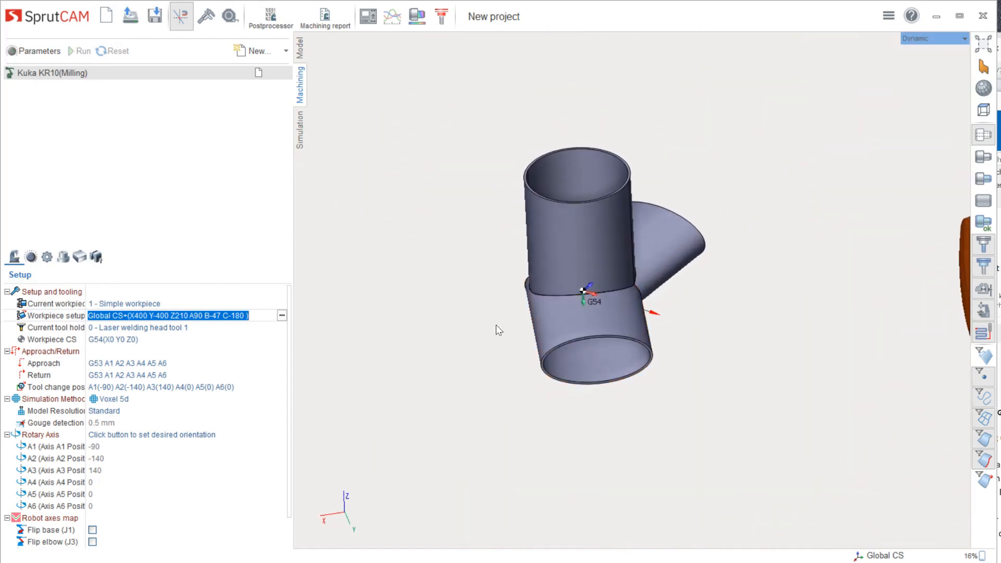
Add a Welding 5D operation and assign the front joint edge between the upright and angled pipes as a weld seam
left_click(254, 50)
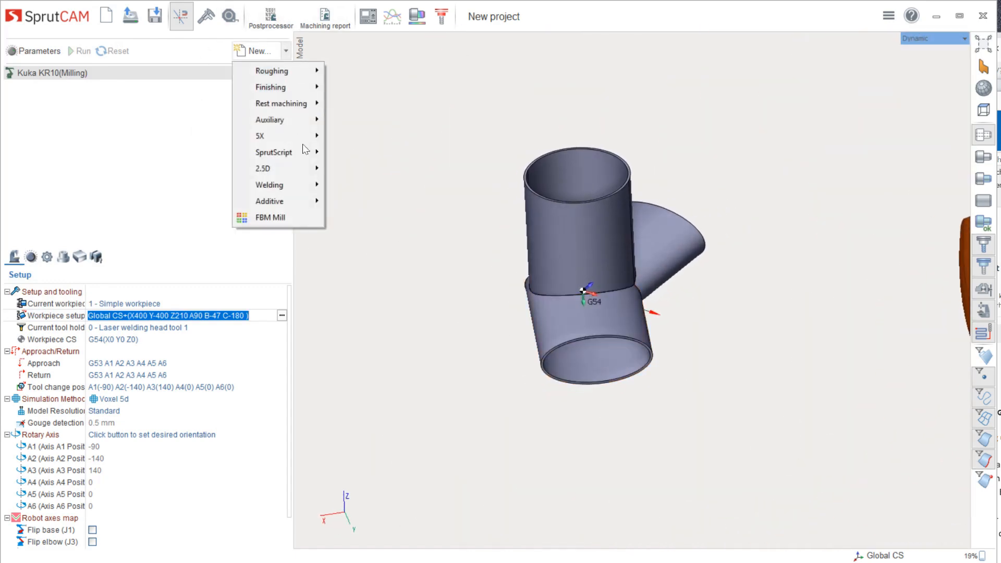
mouse_move(301, 189)
left_click(340, 185)
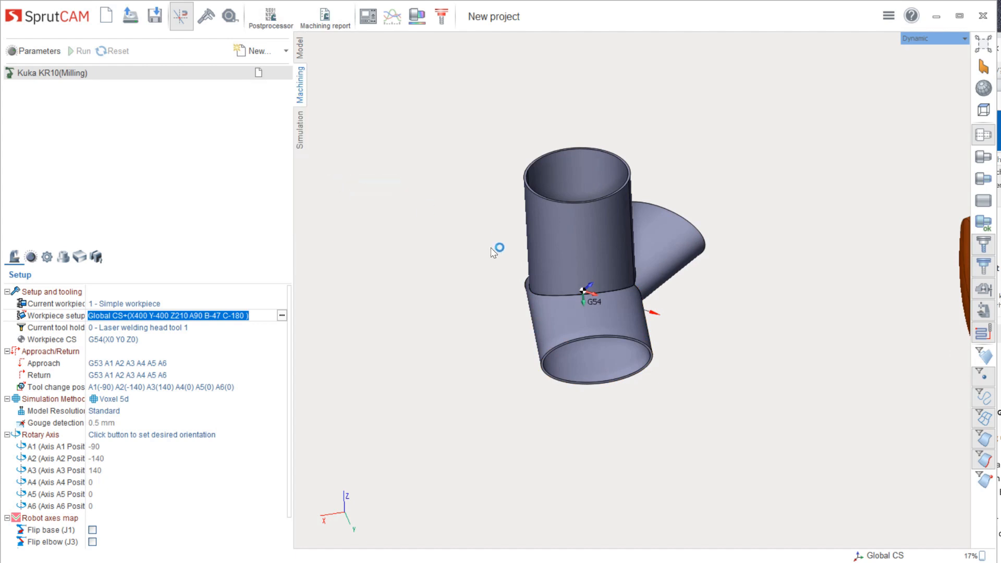
left_click(35, 260)
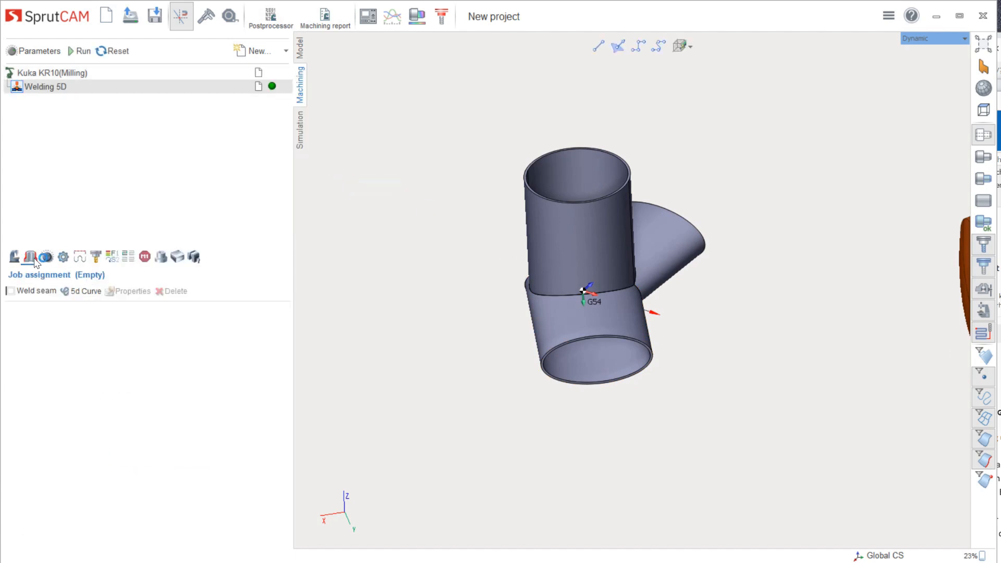
left_click(555, 295)
left_click(45, 295)
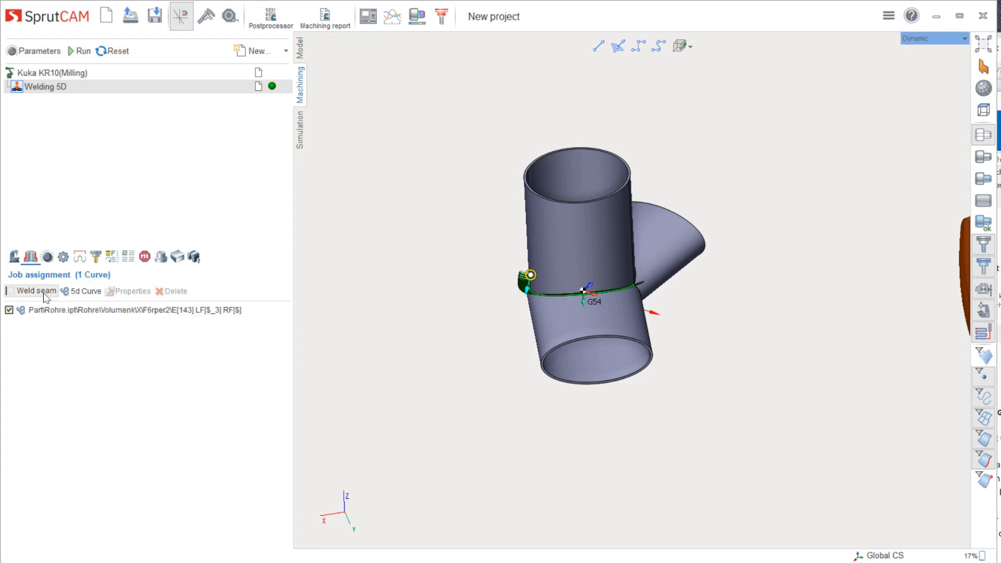
Calculate the Welding 5D toolpath and view it together with the robot
left_click(81, 51)
scroll(704, 377, "down", 4)
mouse_move(703, 376)
middle_mouse_down()
mouse_move(746, 391)
mouse_move(704, 365)
middle_mouse_up()
mouse_move(430, 365)
middle_mouse_down()
mouse_move(413, 376)
mouse_move(436, 367)
middle_mouse_up()
Open the robot axes map of the Welding 5D operation and build the collision map for AxisA6
left_click(18, 263)
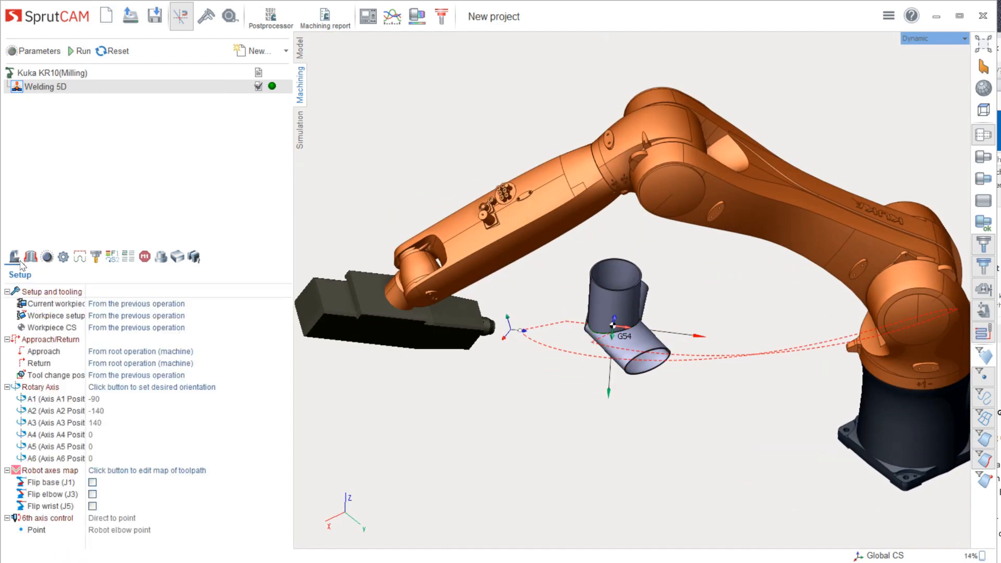
left_click(149, 464)
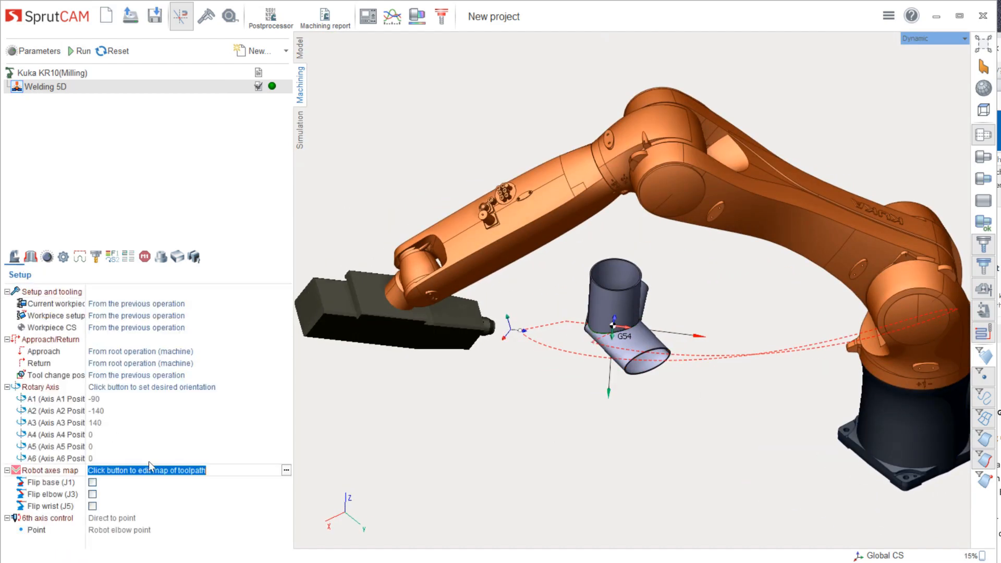
left_click(286, 471)
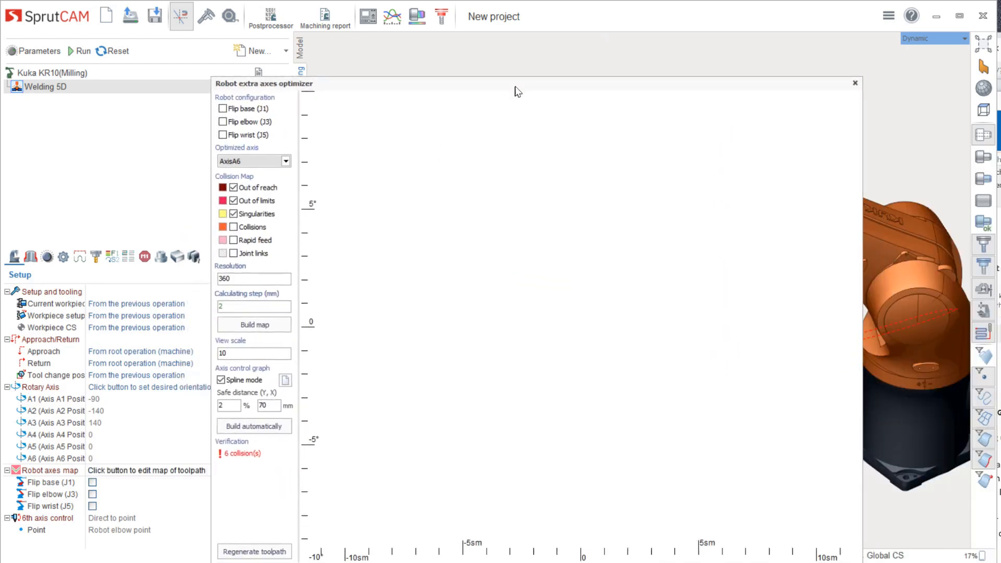
left_click(250, 307)
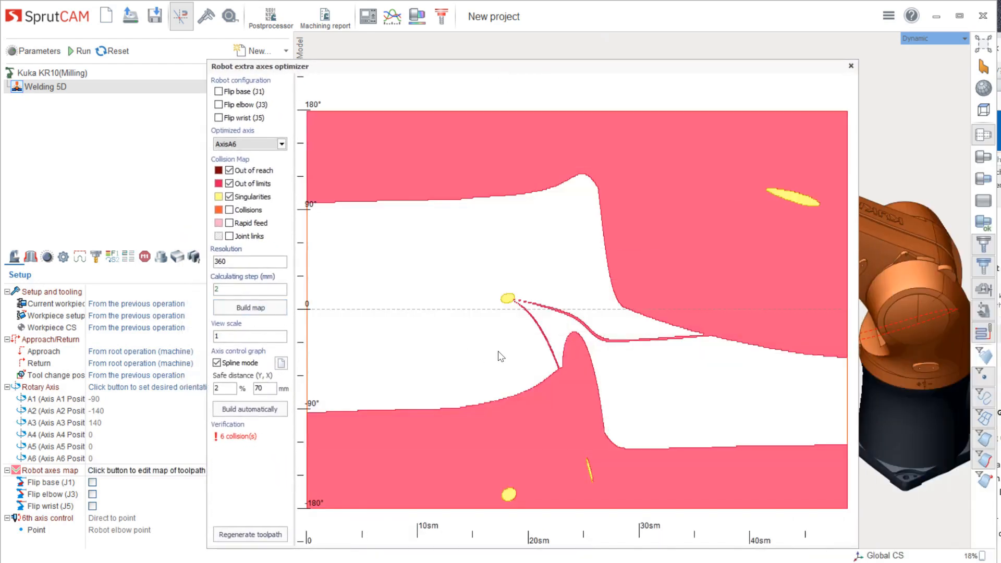
scroll(583, 324, "up", 3)
scroll(582, 324, "down", 4)
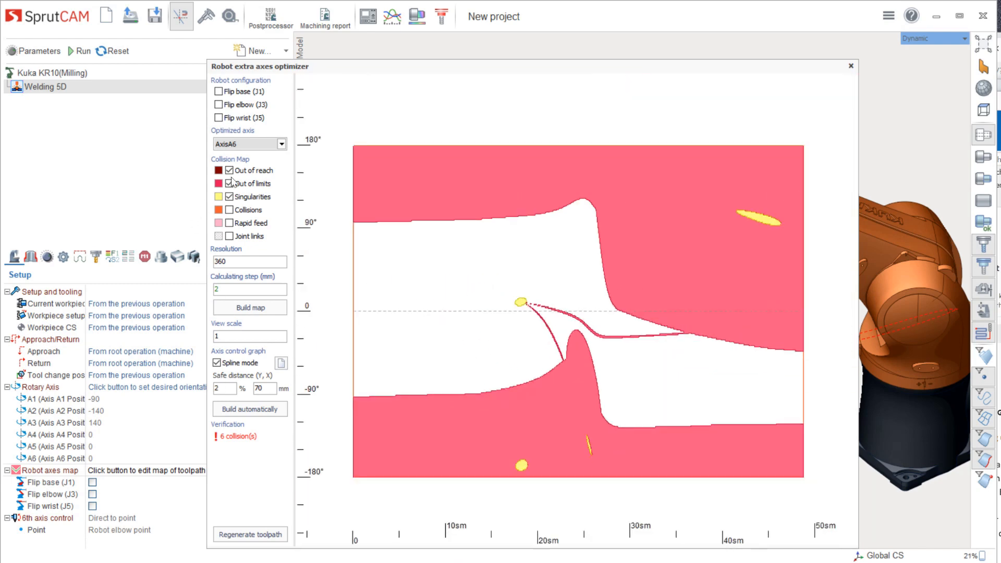
Flip the wrist (J5), rebuild the map, and regenerate the welding toolpath with an automatically built axis control graph
left_click(219, 118)
left_click(256, 308)
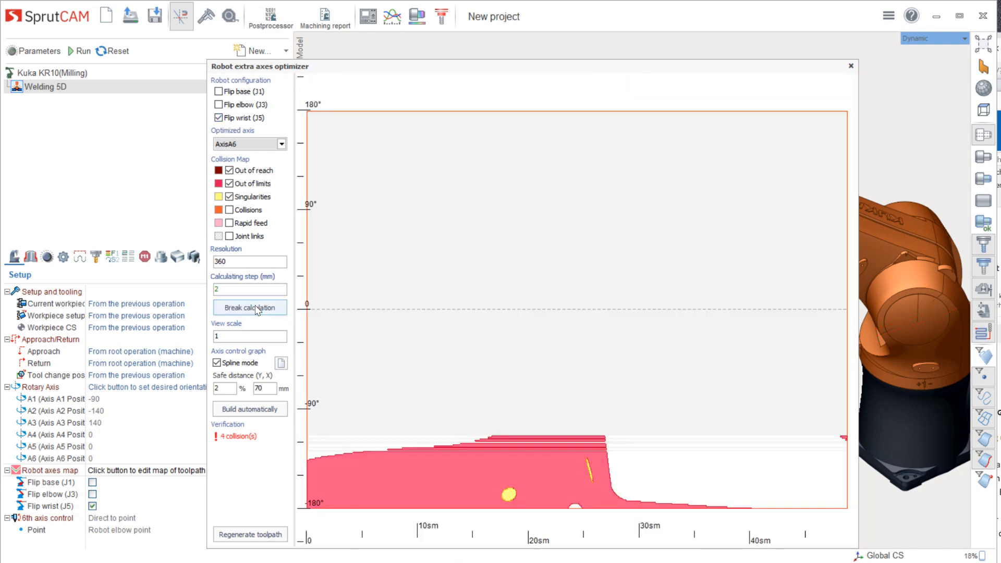
left_click(246, 410)
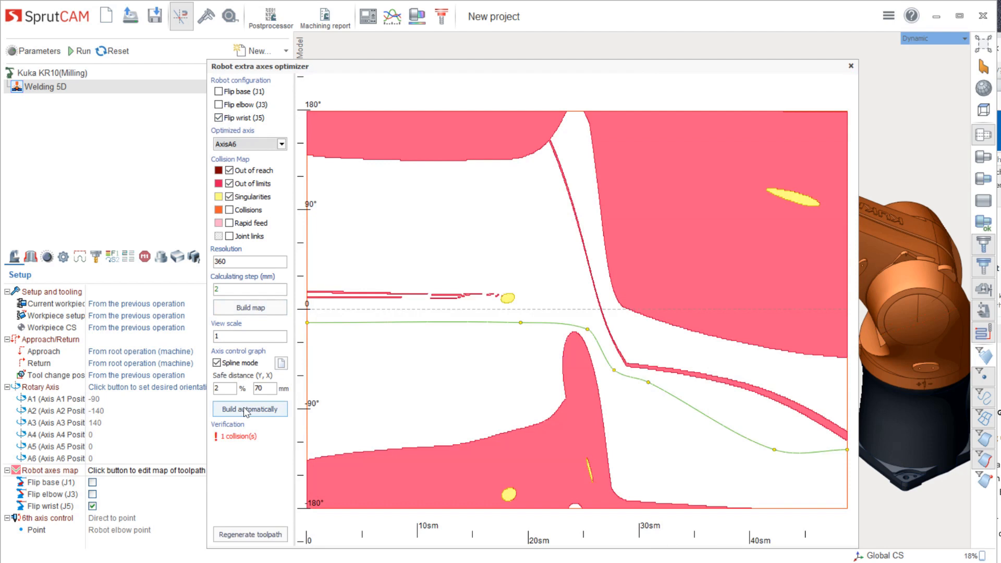
left_click(253, 534)
left_click(850, 67)
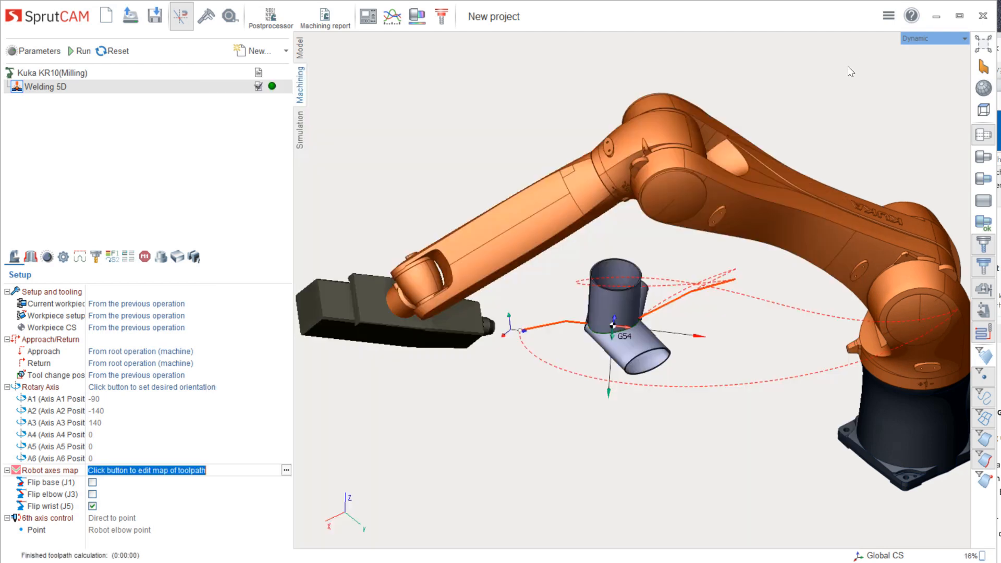
Simulate the Welding 5D operation at increased speed and examine the robot's motion around the pipe joint
scroll(708, 306, "up", 4)
mouse_move(608, 284)
middle_mouse_down()
mouse_move(584, 459)
mouse_move(620, 271)
middle_mouse_up()
middle_click_drag(537, 305, 574, 295)
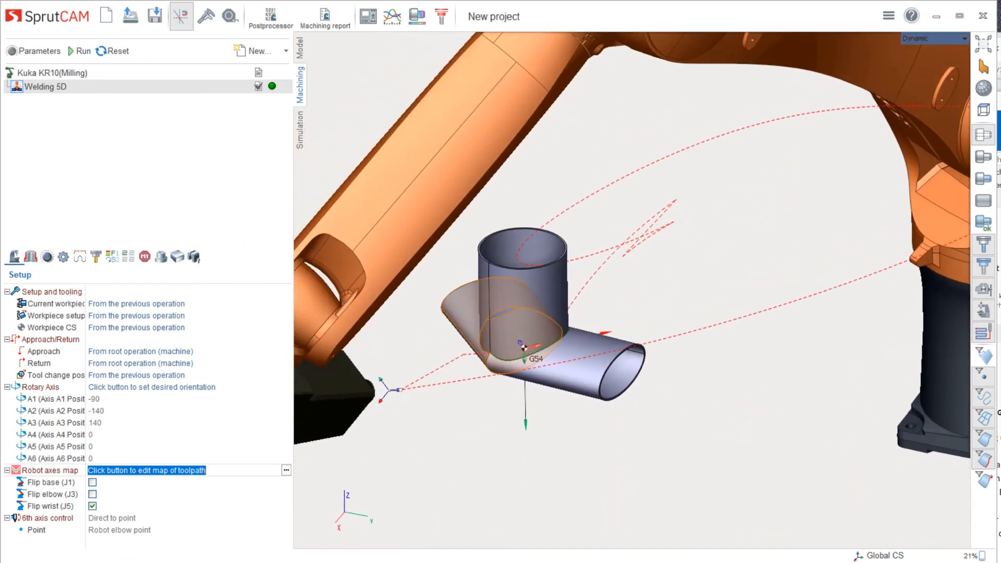
left_click(299, 131)
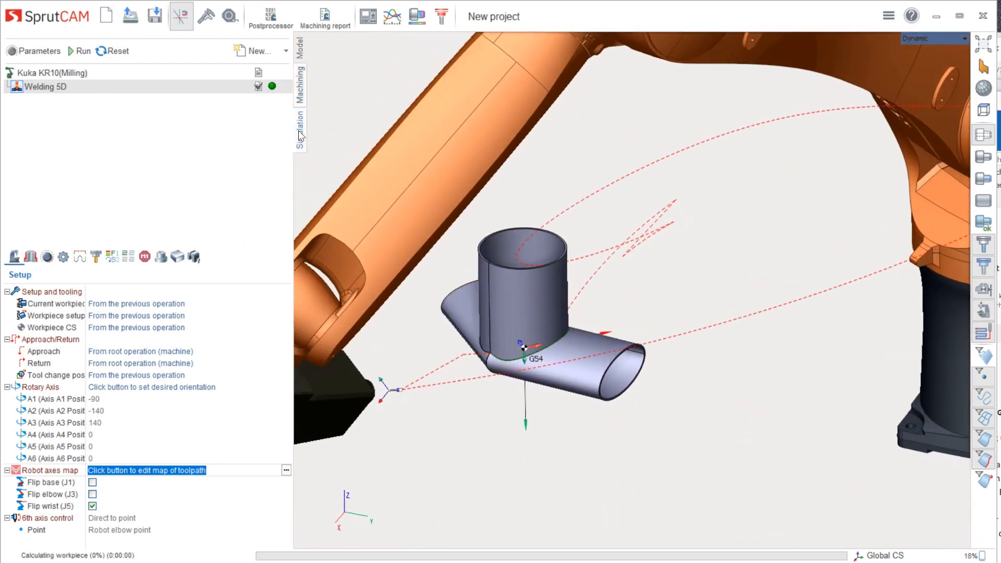
left_click(173, 50)
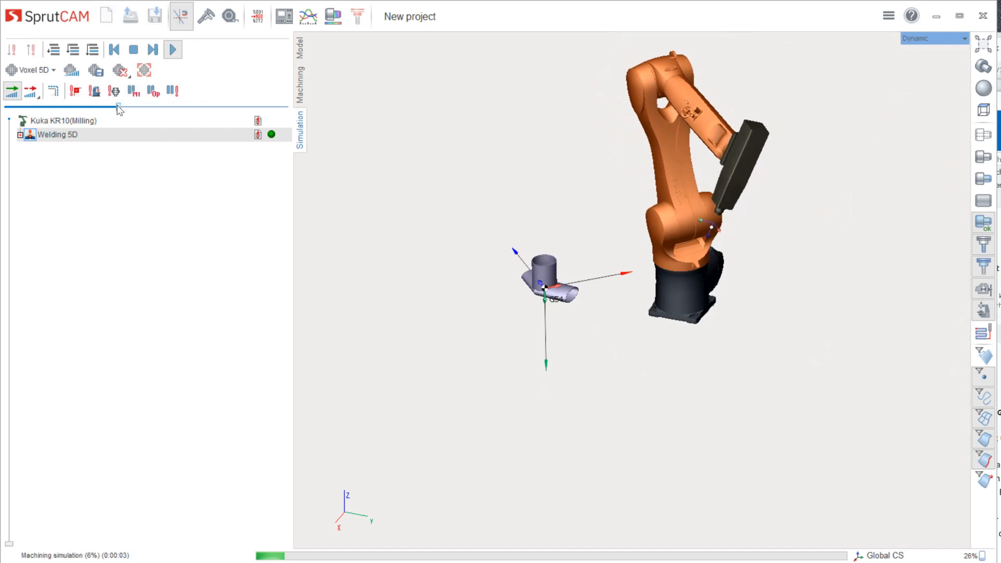
mouse_move(118, 106)
left_mouse_down()
mouse_move(164, 107)
mouse_move(135, 118)
left_mouse_up()
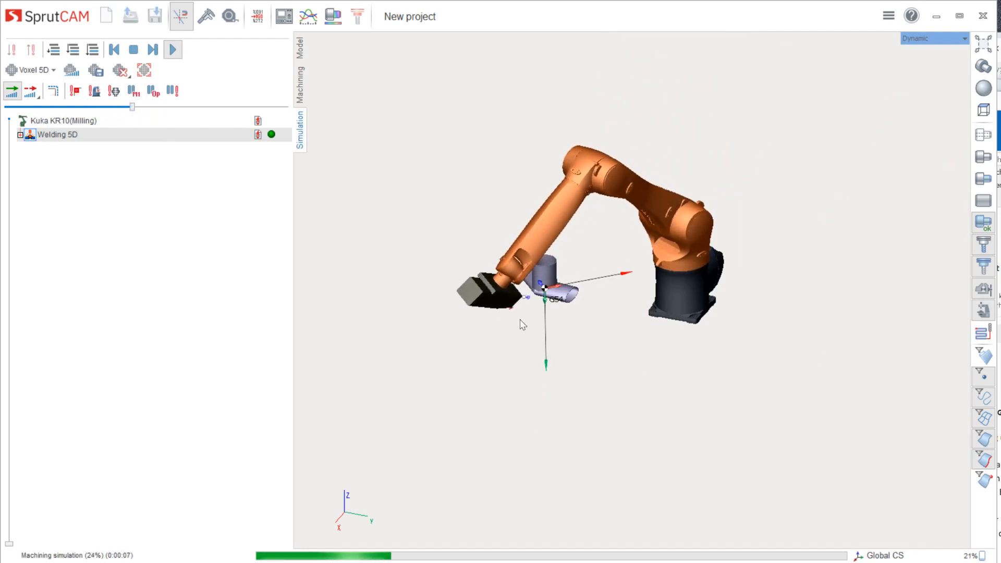
scroll(532, 313, "up", 5)
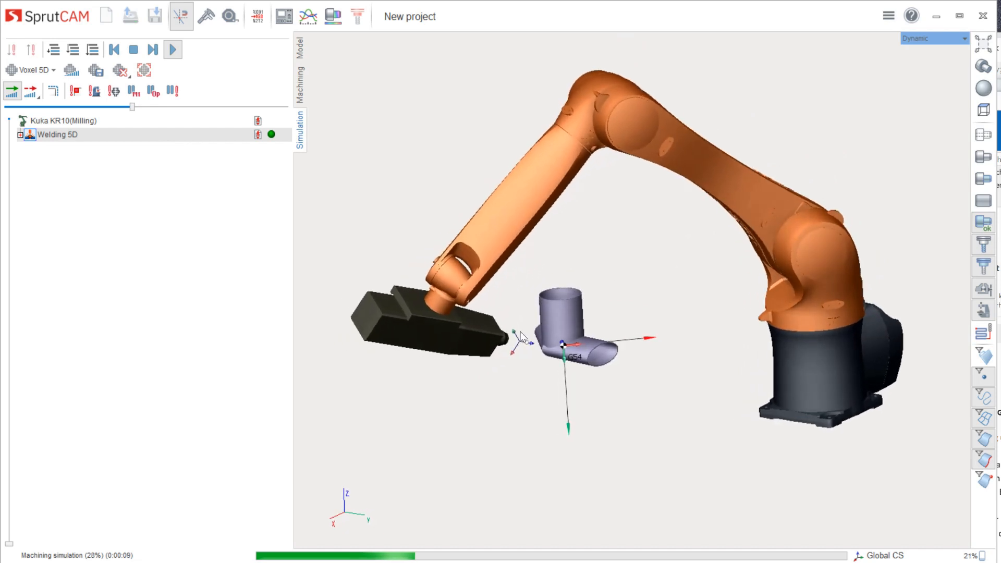
middle_click_drag(537, 331, 580, 335)
middle_click_drag(491, 342, 548, 317)
middle_click_drag(678, 308, 617, 319)
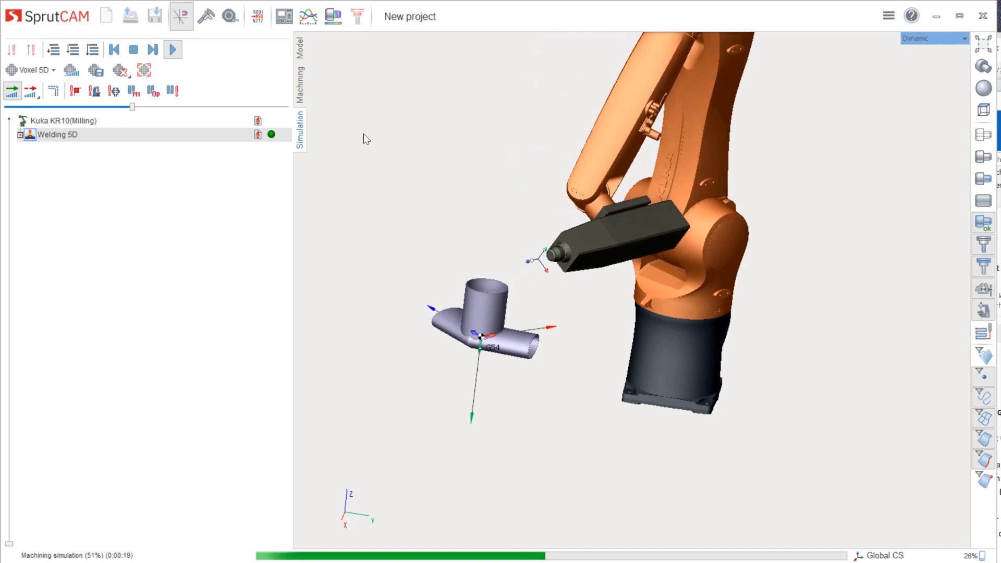
In the Kuka KR10 machine's workpiece setup, set the X translation to 600 while viewing the cell from above
left_click(300, 89)
middle_click_drag(568, 208, 557, 324)
scroll(551, 297, "down", 3)
middle_click_drag(553, 253, 560, 309)
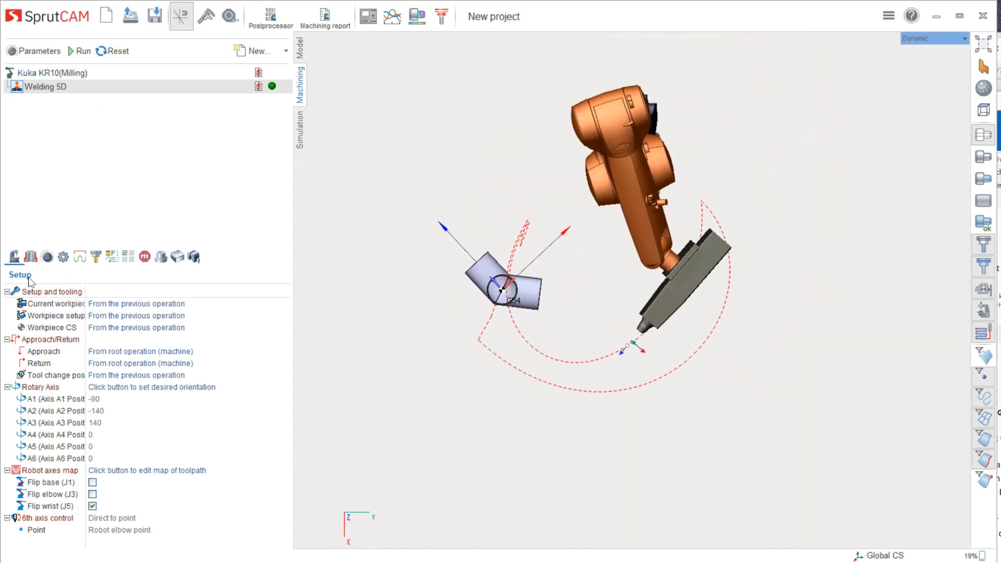
left_click(41, 75)
left_click(161, 316)
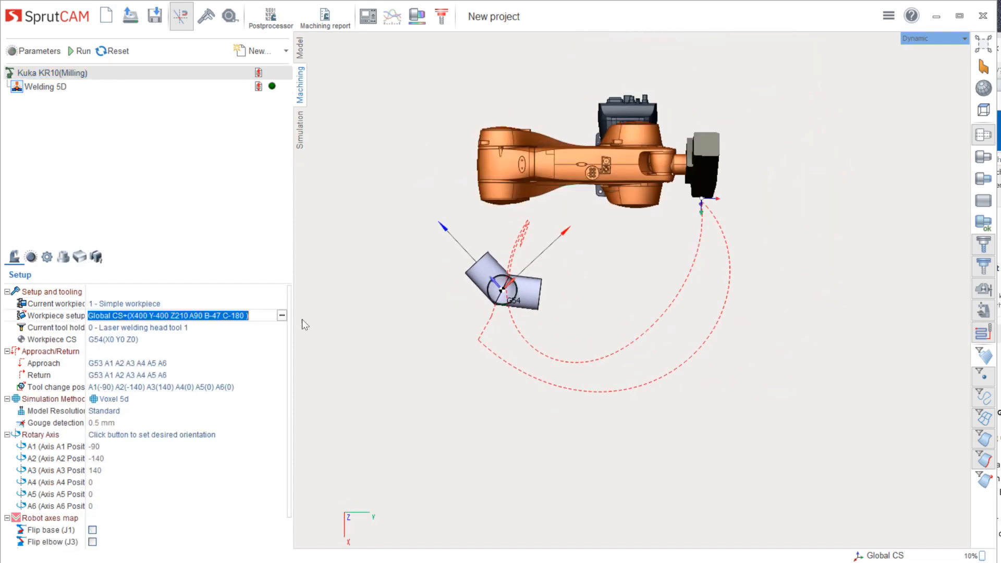
left_click(288, 316)
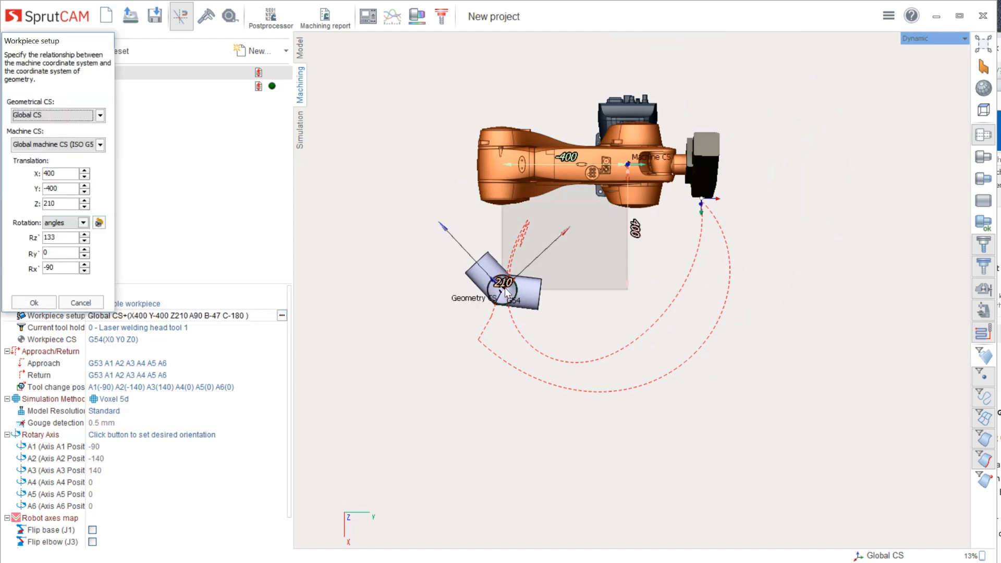
left_click(640, 285)
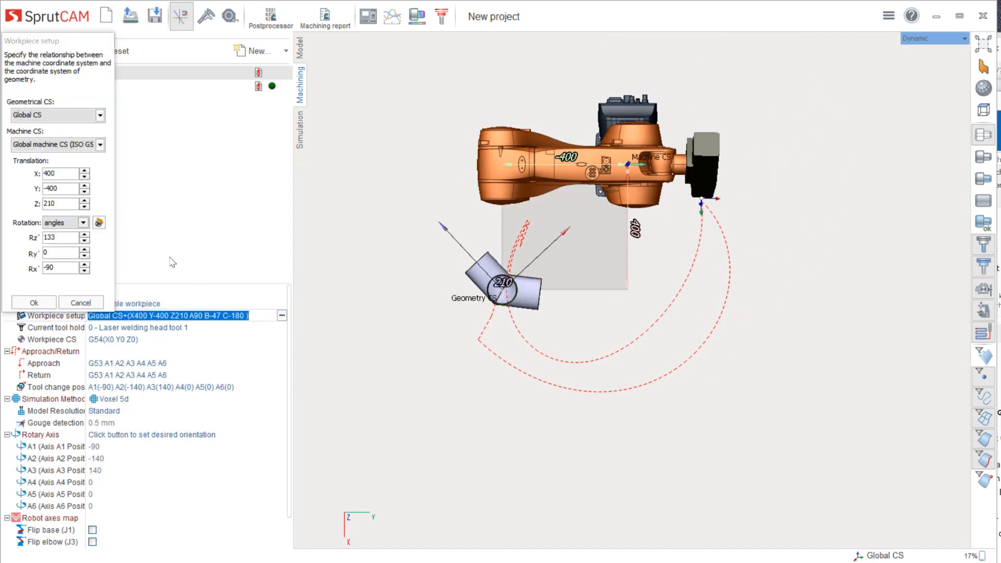
left_click(58, 173)
scroll(58, 174, "up", 9)
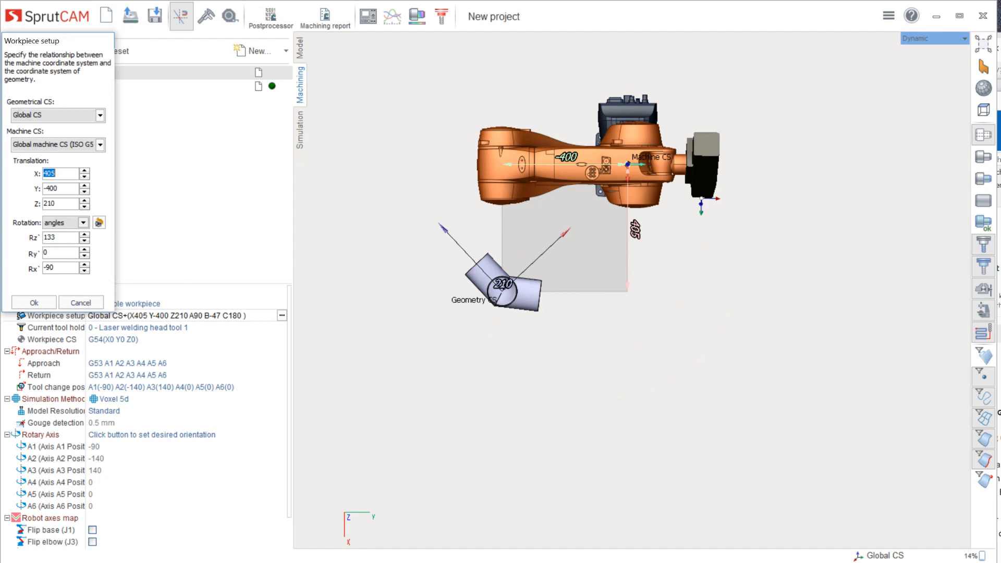
scroll(58, 174, "up", 11)
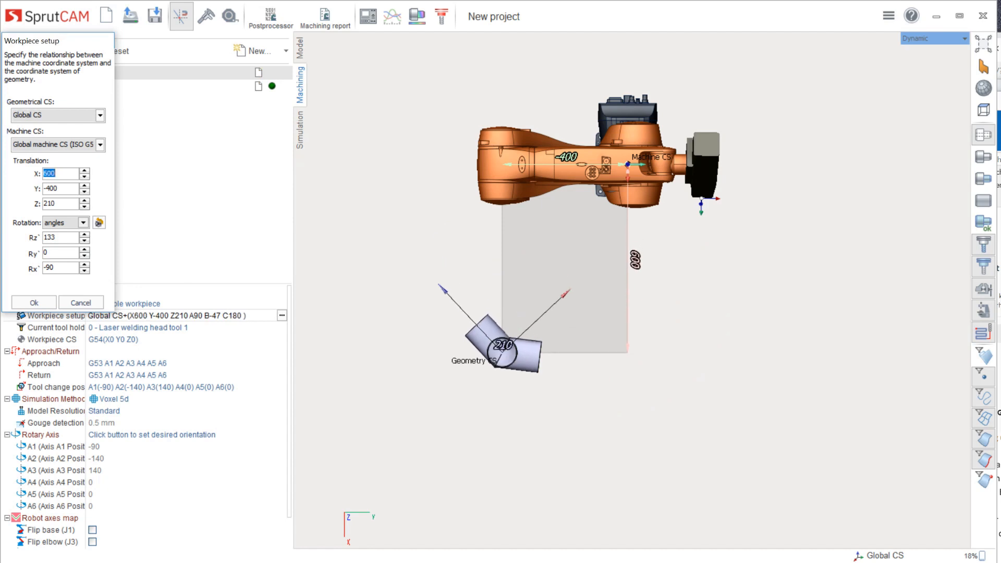
Set the workpiece's Y translation to -480 and accept the workpiece setup
left_click(59, 189)
scroll(59, 189, "up", 3)
scroll(58, 188, "down", 11)
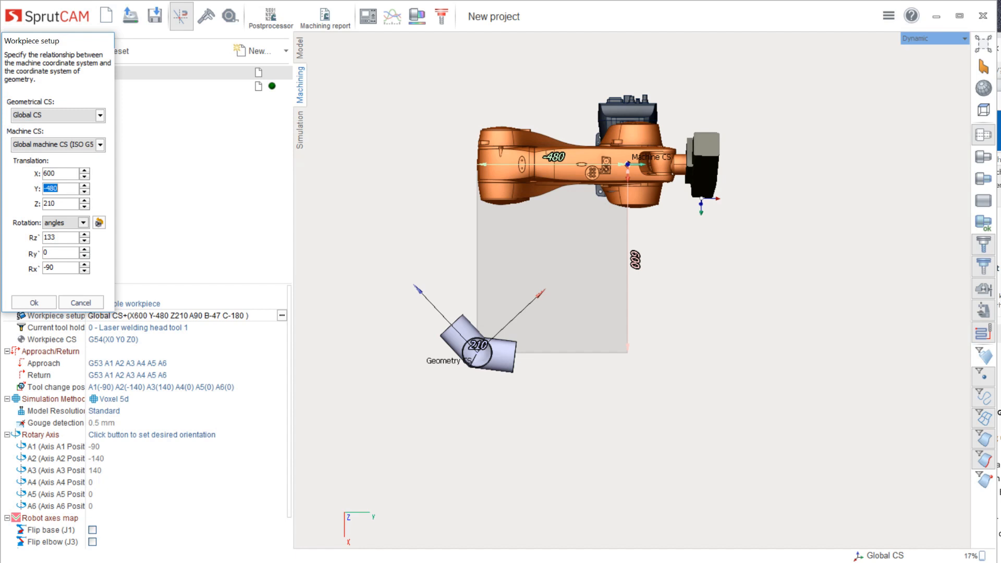
left_click(35, 303)
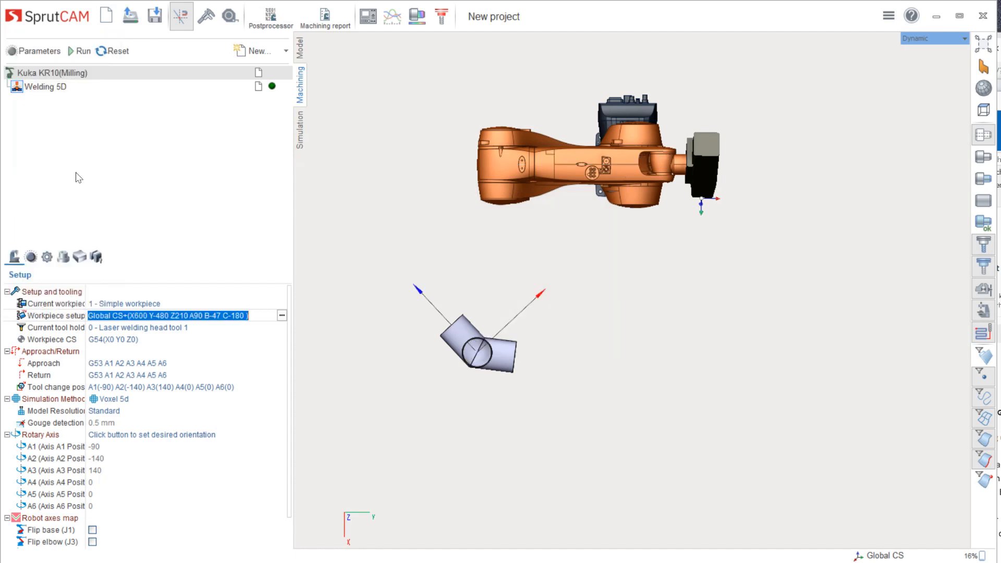
Recalculate the toolpath for the new workpiece placement and inspect the seam edge where the pipes join
left_click(80, 51)
middle_click_drag(559, 356, 538, 398)
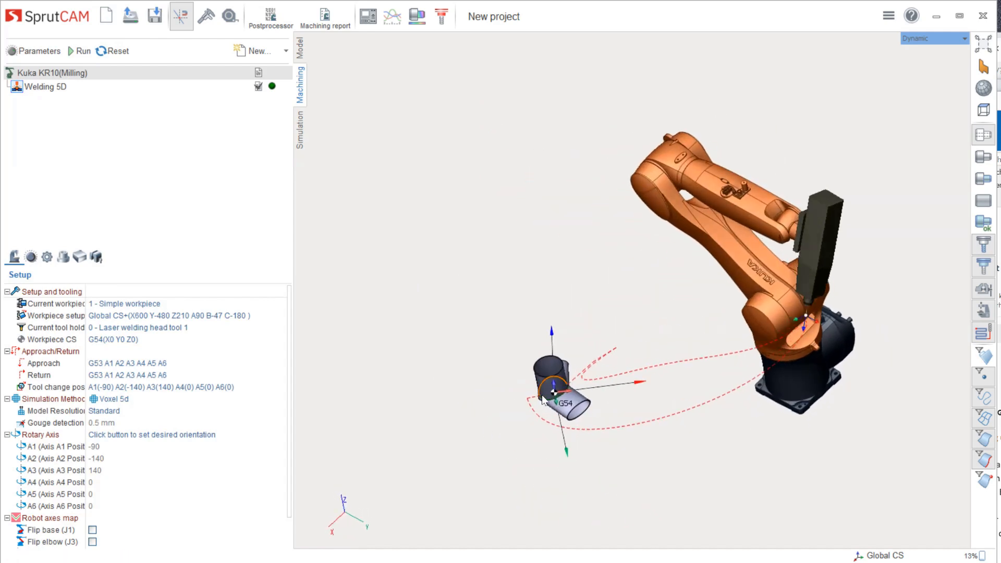
scroll(538, 401, "up", 10)
scroll(733, 123, "down", 8)
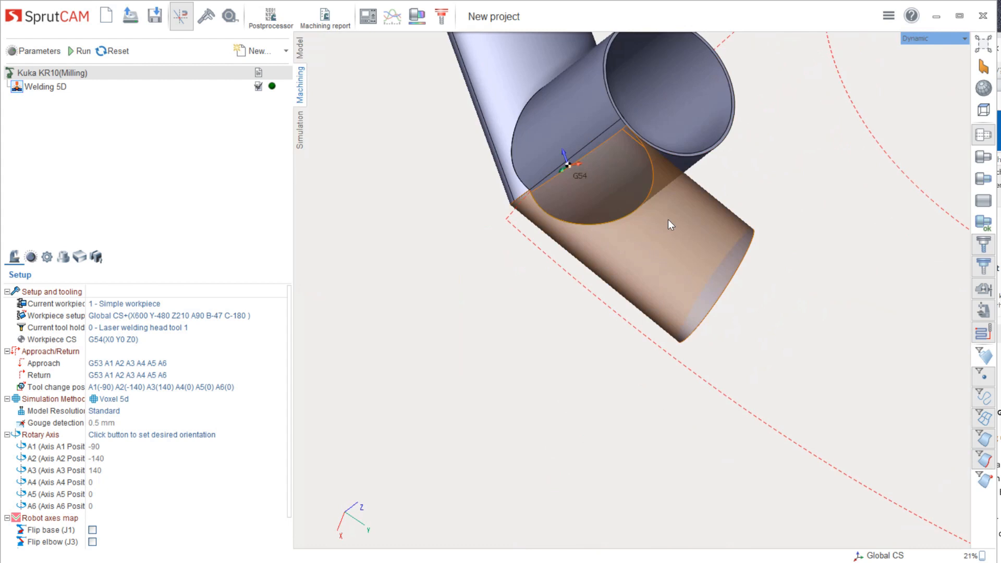
scroll(471, 195, "up", 6)
scroll(455, 176, "down", 5)
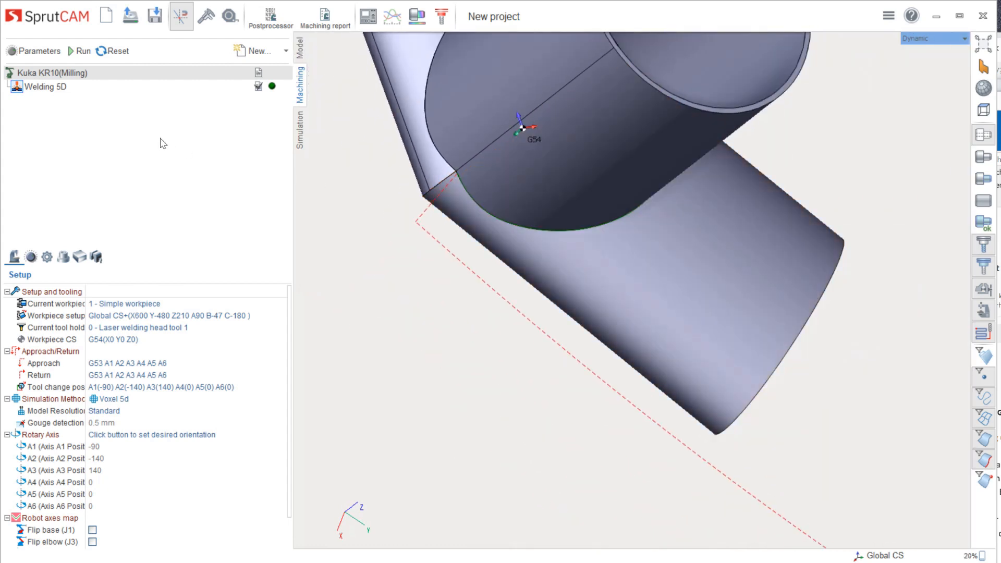
Build the AxisA6 collision map for Welding 5D, then turn off Flip wrist (J5) and rebuild the map
left_click(53, 88)
left_click(183, 471)
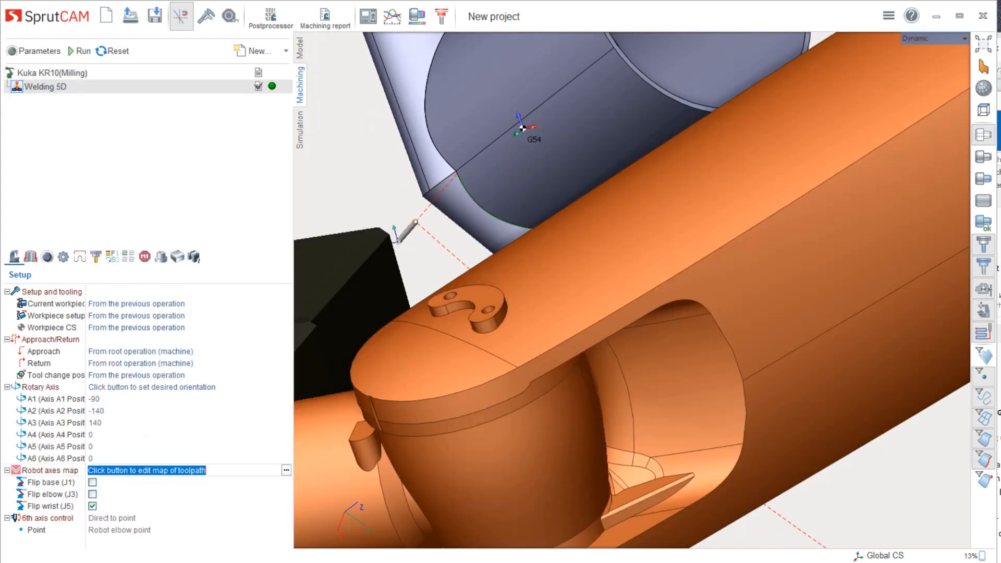
left_click(287, 471)
left_click(253, 309)
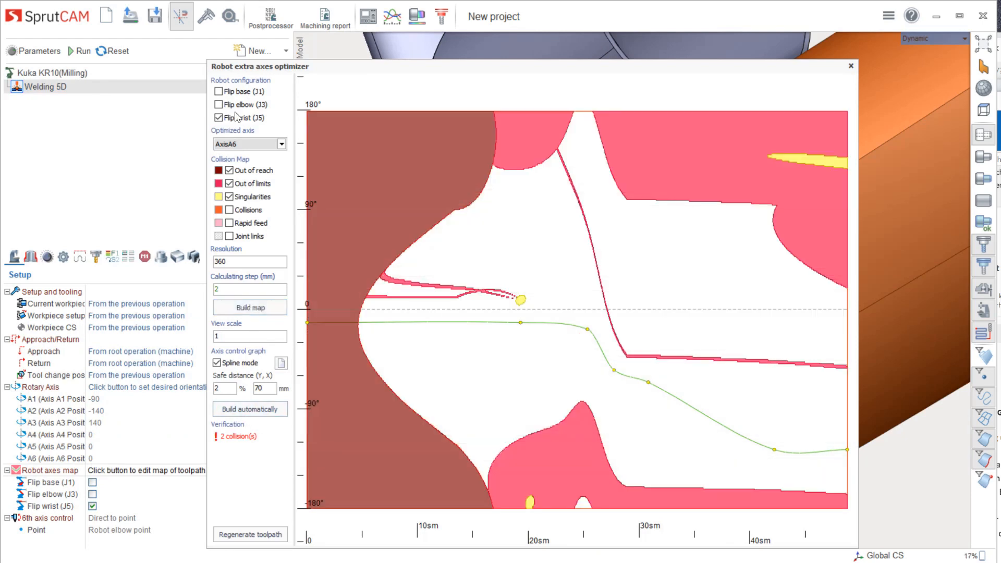
left_click(236, 121)
left_click(247, 312)
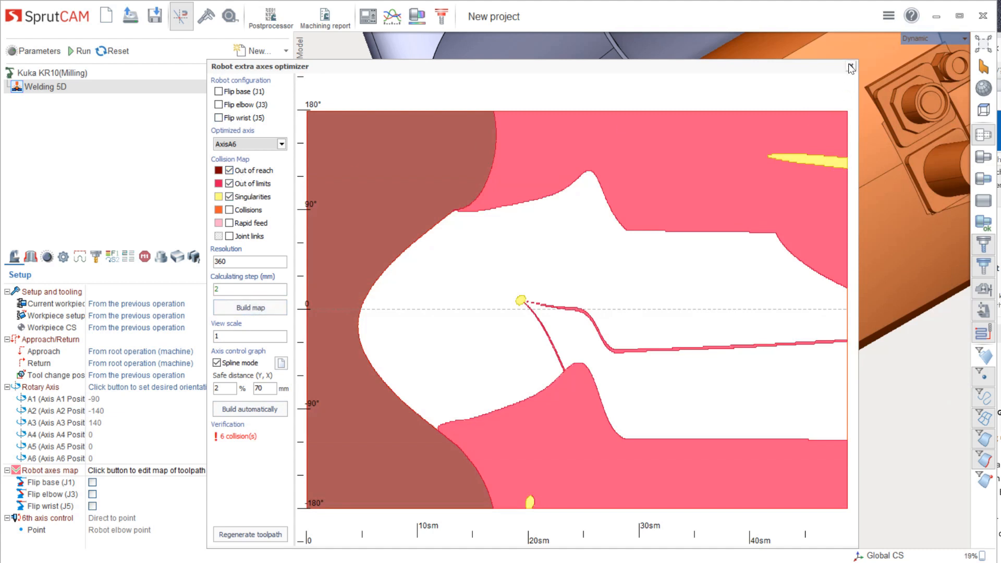
Examine the out-of-reach area of the collision map together with the matching robot poses at the pipe joint
scroll(508, 284, "down", 2)
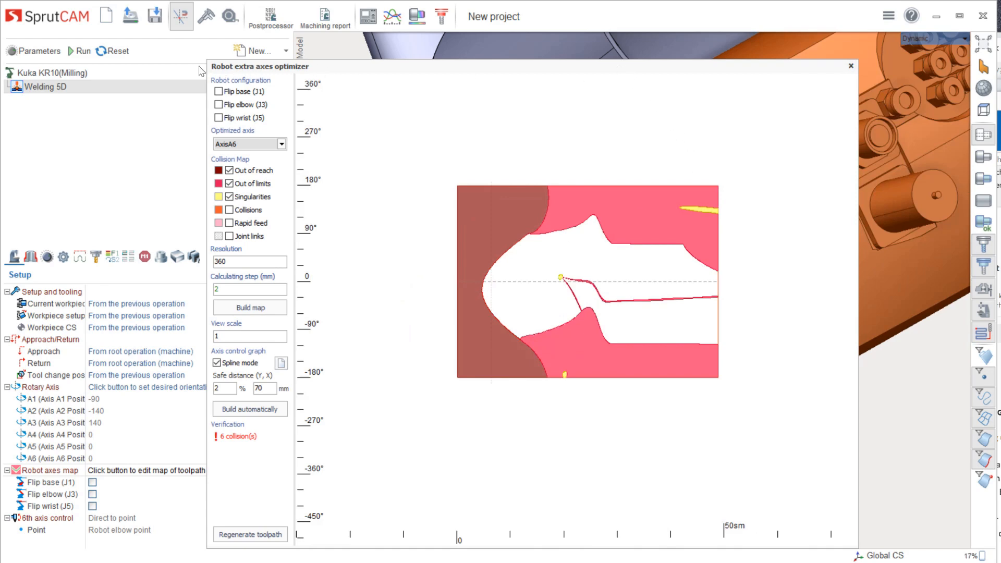
left_click_drag(204, 57, 490, 103)
scroll(781, 342, "down", 3)
middle_click_drag(780, 342, 668, 338)
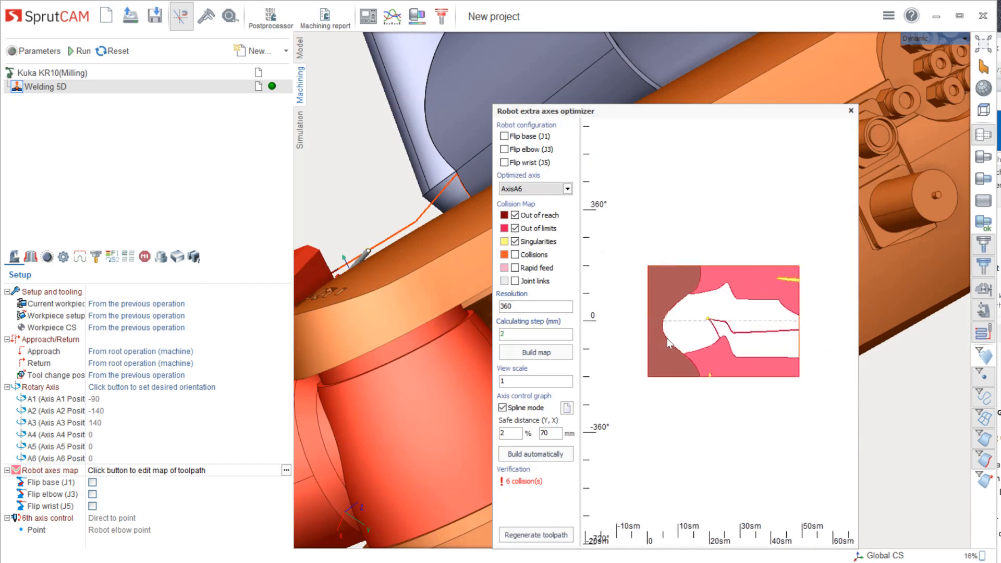
scroll(667, 337, "up", 3)
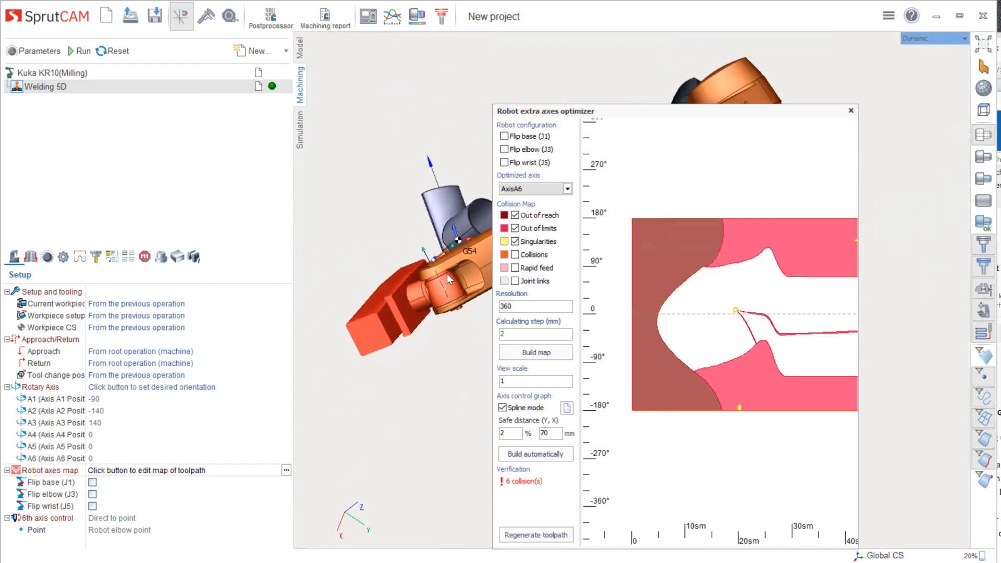
scroll(355, 200, "down", 2)
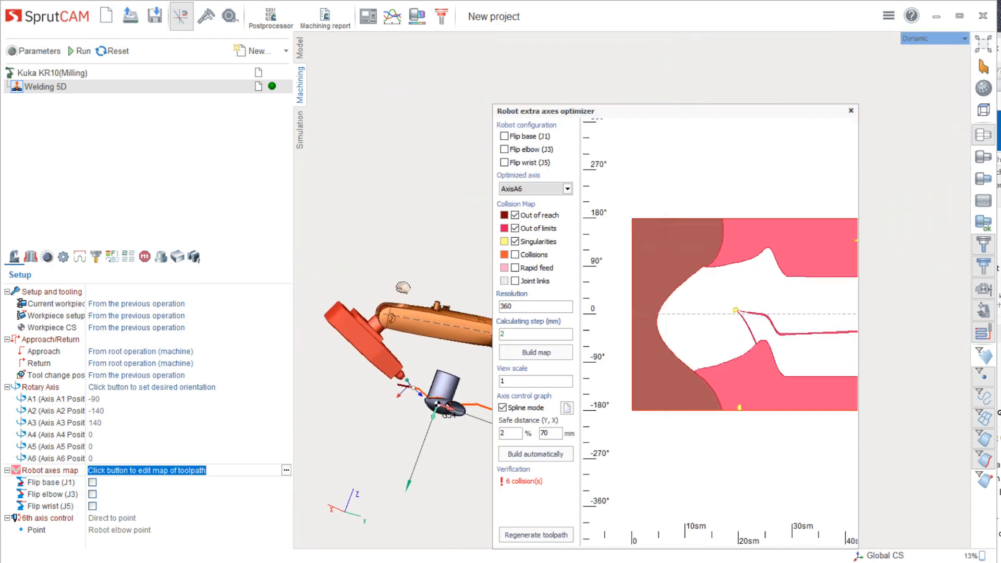
middle_click_drag(402, 286, 344, 173)
left_click_drag(591, 114, 717, 125)
middle_click_drag(414, 308, 490, 306)
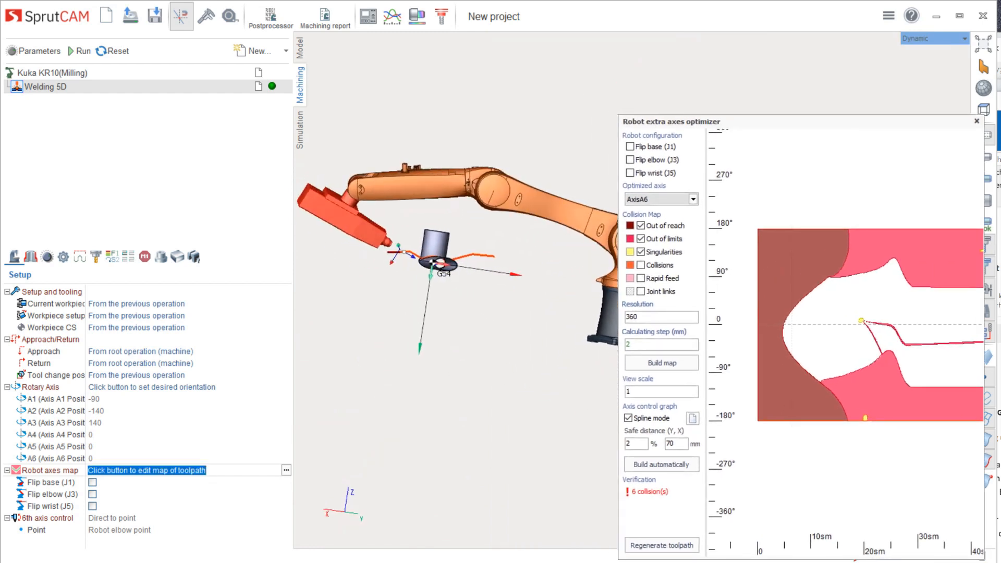
left_click_drag(798, 320, 868, 335)
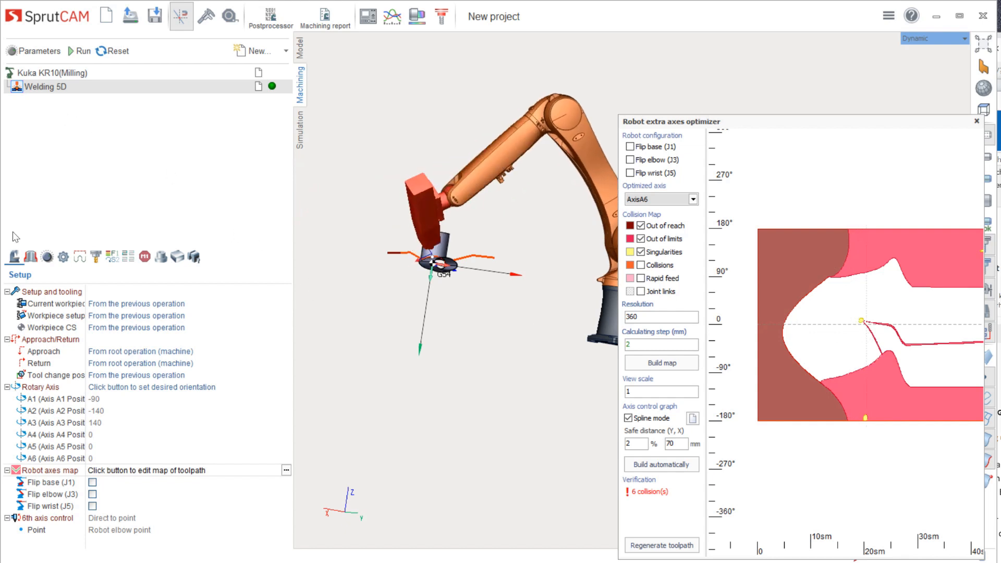
Set the X translation to 500 in the Kuka KR10 workpiece setup and accept it
left_click(31, 73)
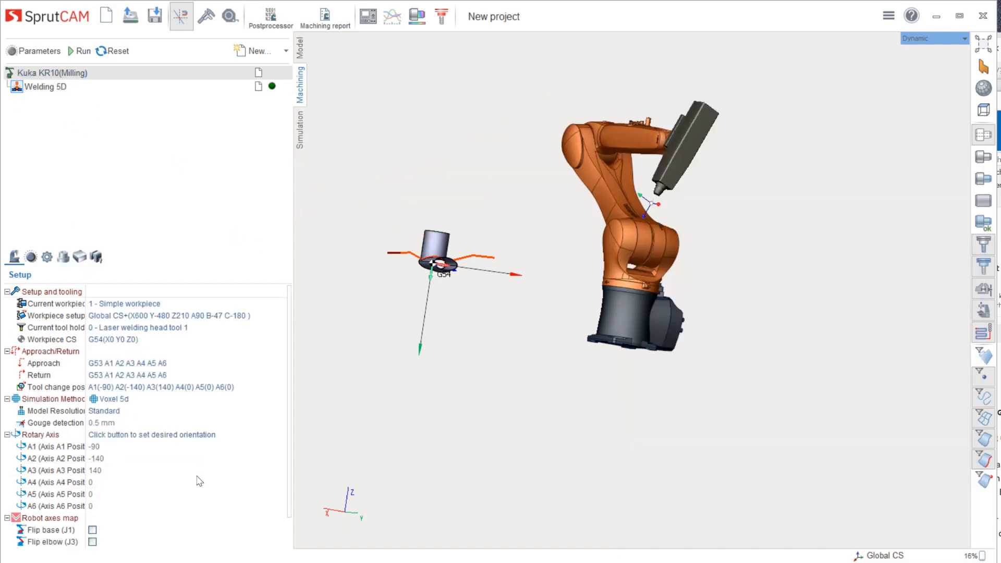
left_click(154, 315)
left_click(282, 315)
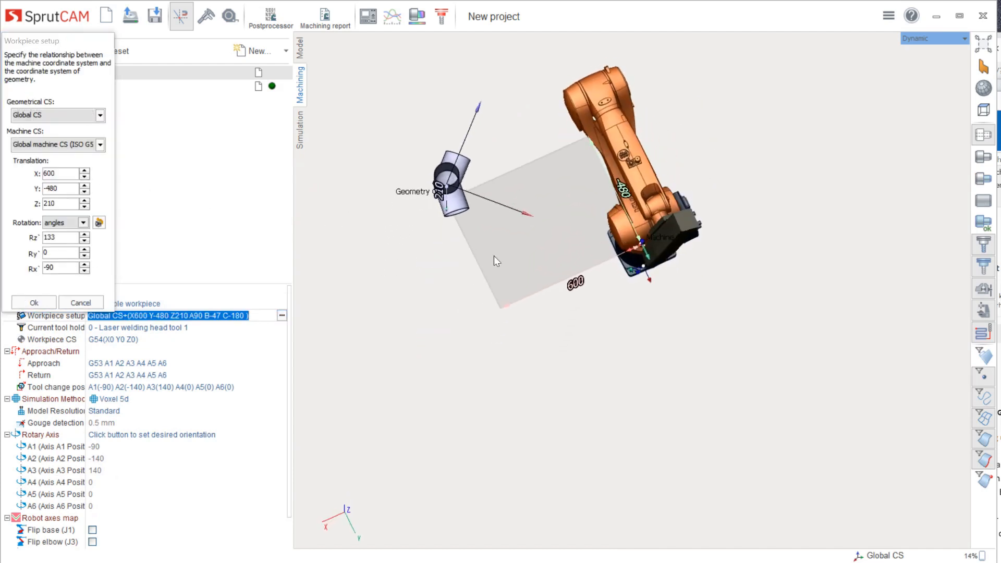
left_click(61, 173)
scroll(60, 174, "up", 2)
scroll(60, 174, "down", 6)
scroll(61, 173, "down", 6)
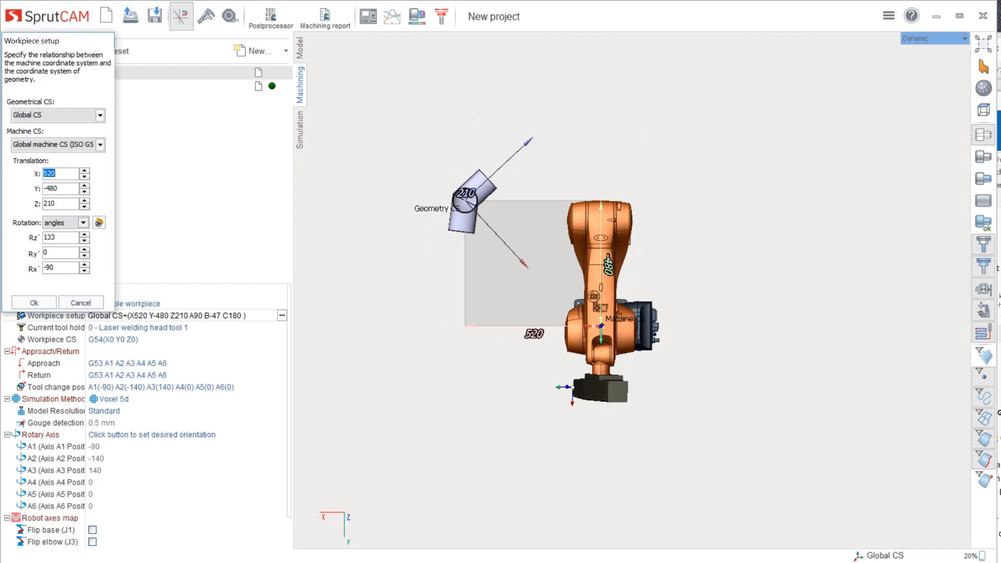
left_click(34, 302)
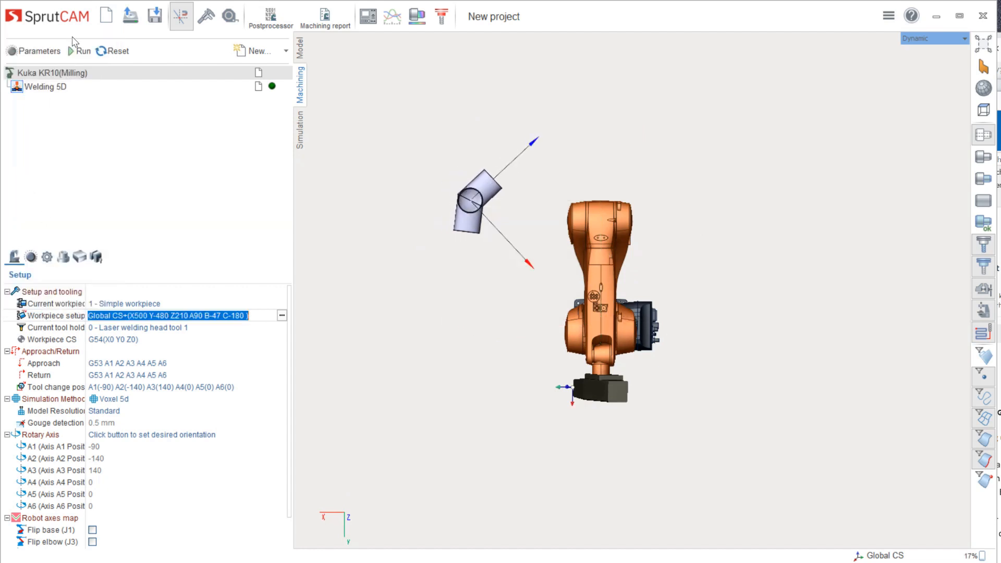
Recalculate the toolpath, reopen the Welding 5D robot axes map and rebuild the AxisA6 collision map
left_click(80, 51)
left_click(66, 88)
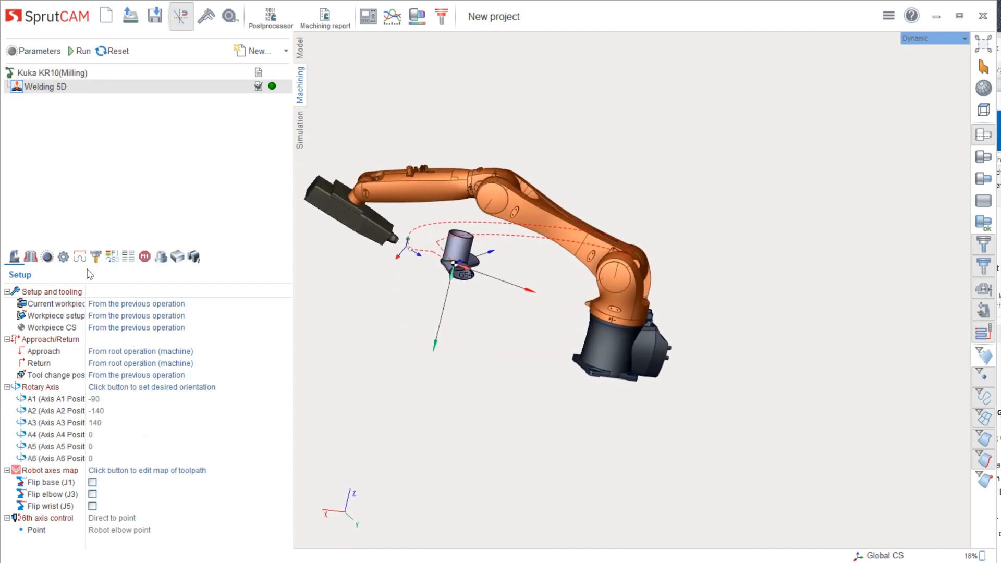
left_click(178, 470)
left_click(285, 470)
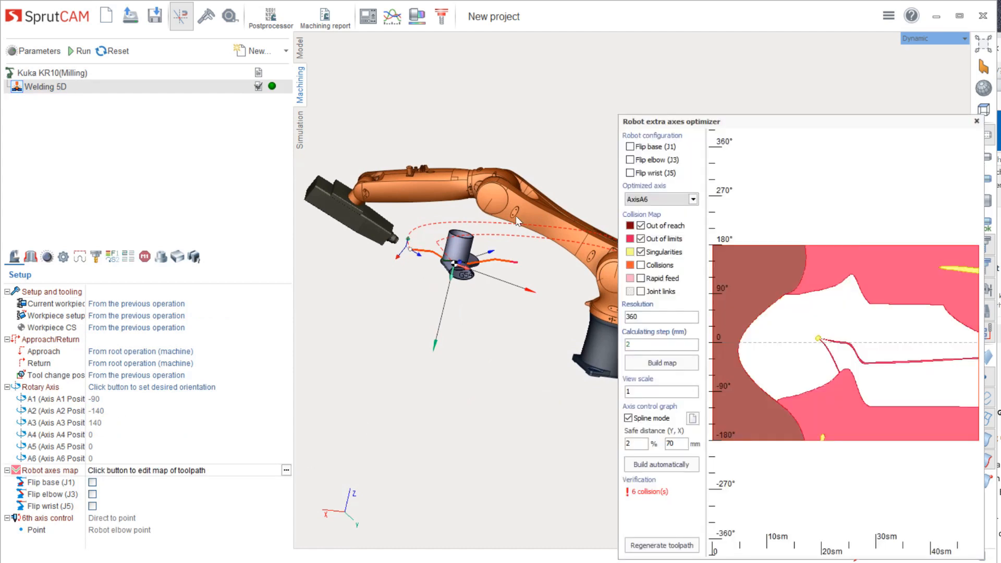
left_click_drag(738, 116, 598, 86)
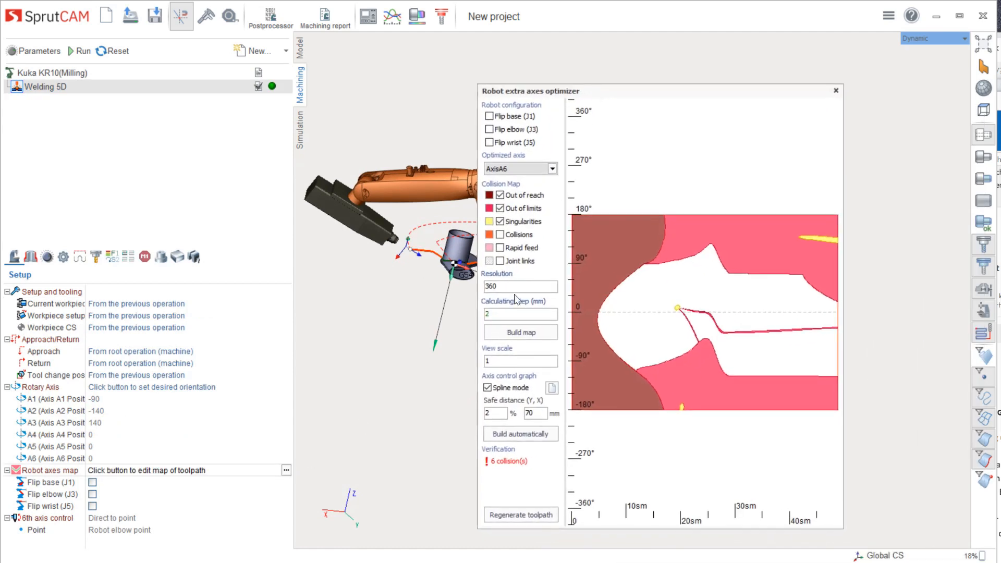
left_click(524, 334)
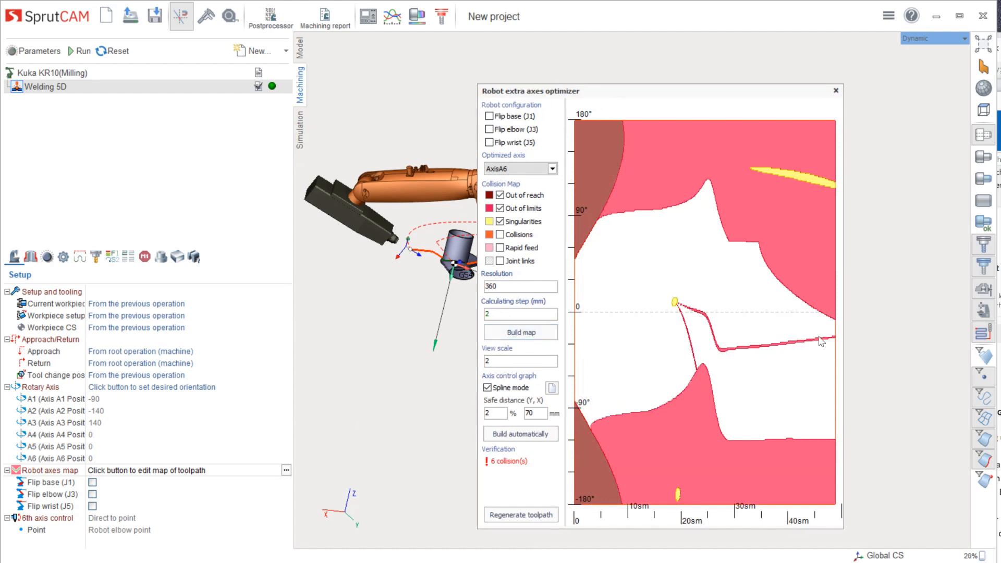
Build the axis control graph automatically, regenerate the toolpath and close the axes optimizer
left_click(520, 428)
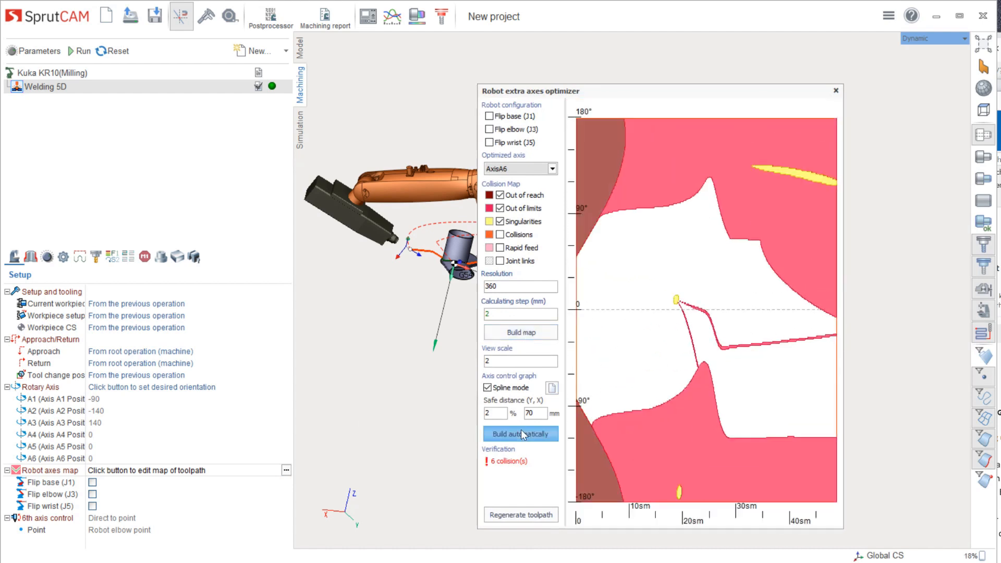
left_click(493, 518)
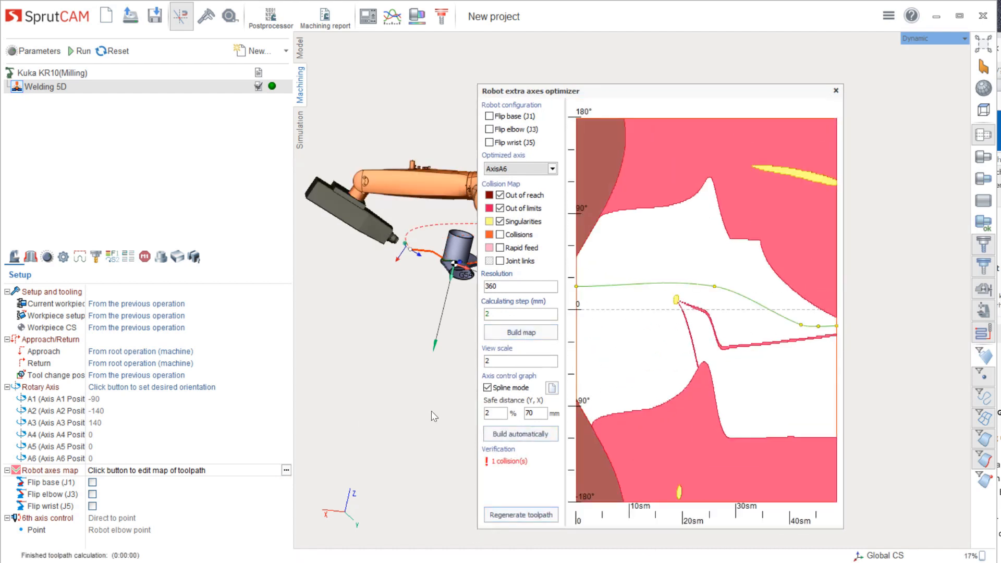
left_click(837, 91)
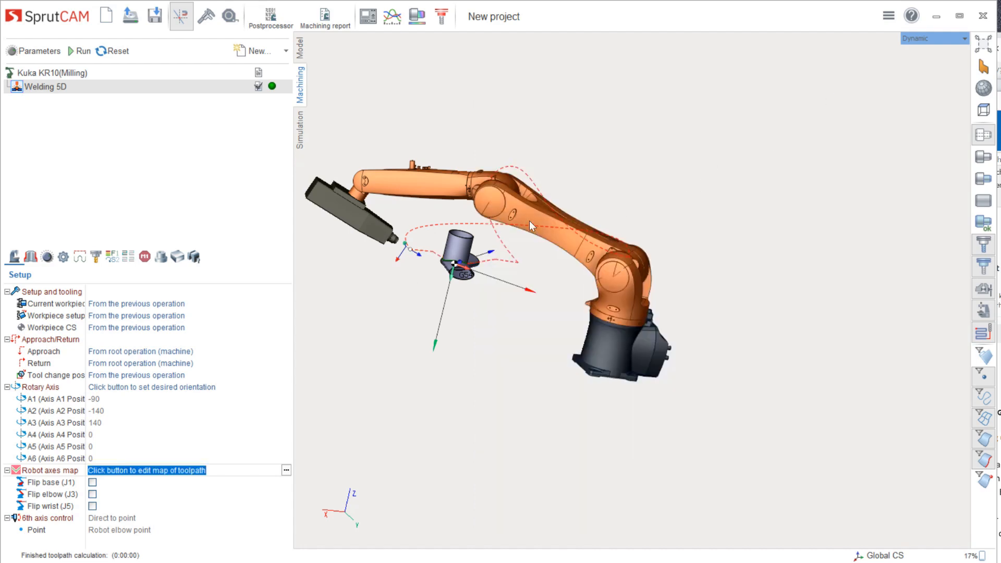
scroll(499, 215, "up", 3)
mouse_move(498, 215)
middle_mouse_down()
mouse_move(490, 268)
mouse_move(511, 206)
mouse_move(501, 209)
middle_mouse_up()
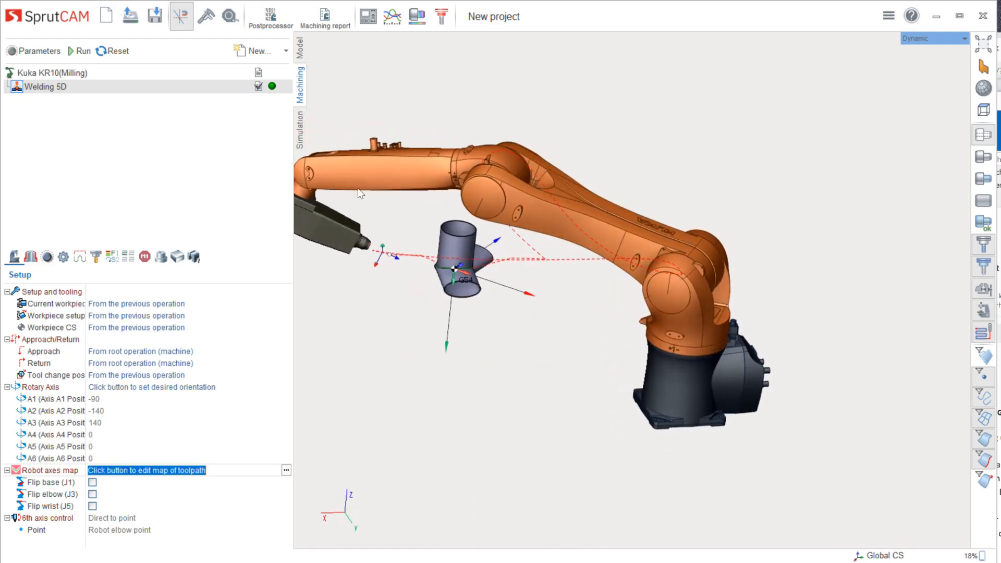
Simulate the Welding 5D operation at a higher playback speed
left_click(301, 133)
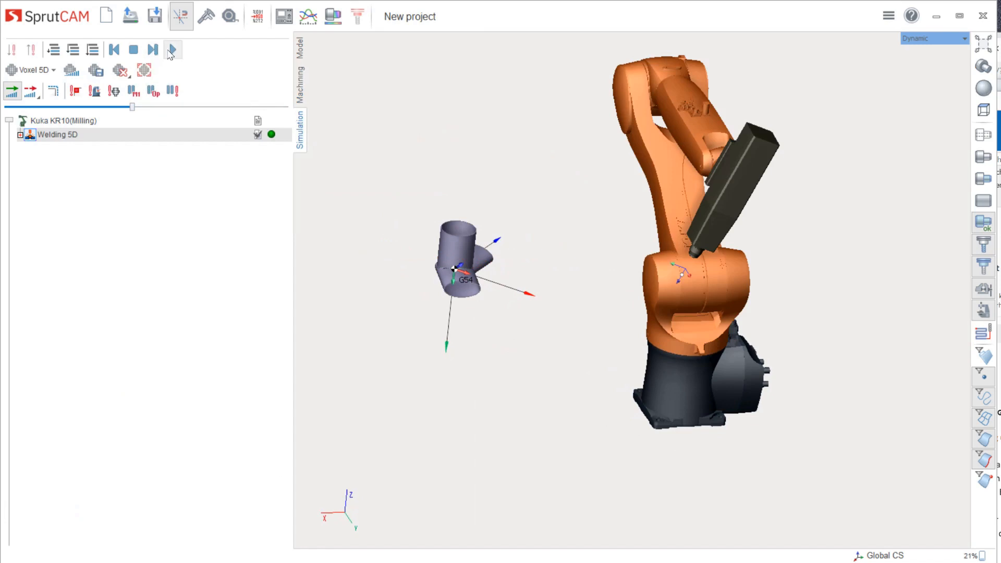
left_click(175, 51)
left_click_drag(132, 106, 160, 114)
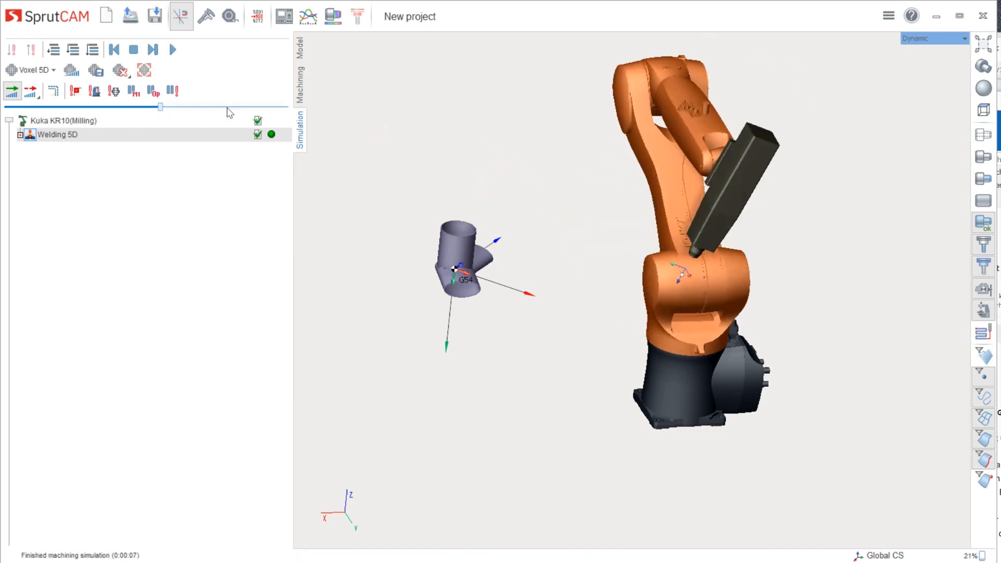
Duplicate the Welding 5D operation under the Kuka KR10 machine in the machining operations list
left_click(302, 96)
scroll(443, 232, "down", 4)
middle_click_drag(440, 240, 412, 345)
right_click(61, 86)
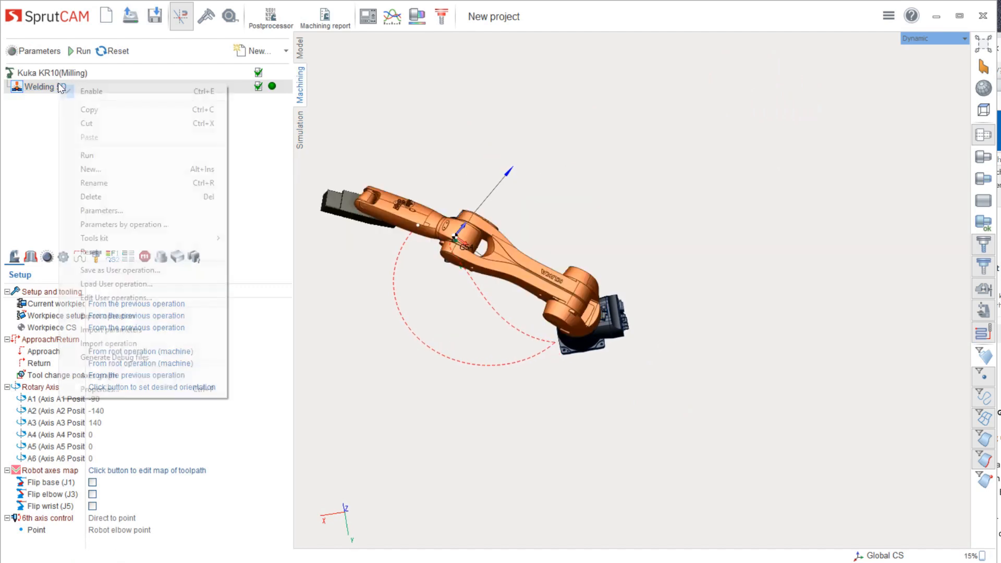
left_click(76, 114)
right_click(60, 87)
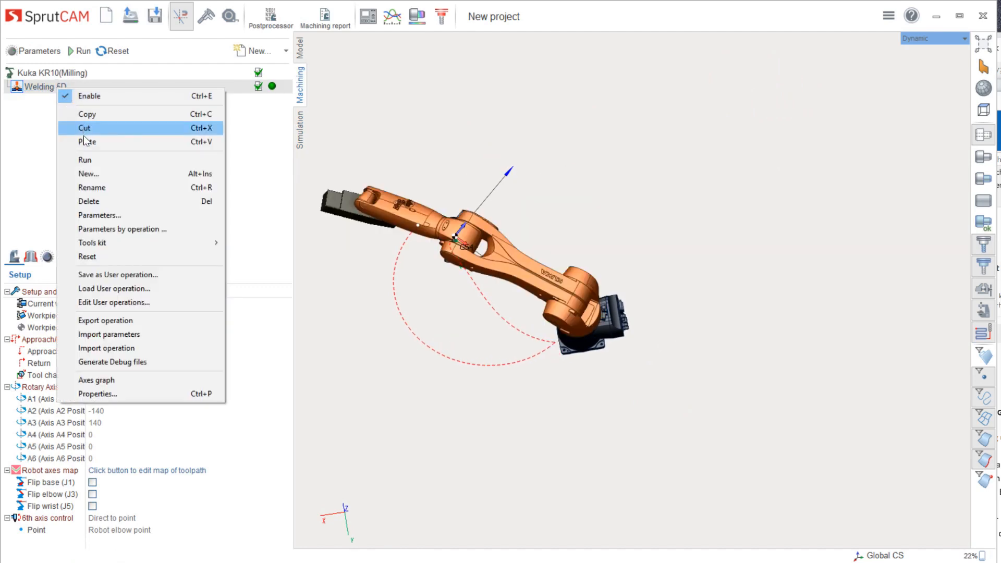
left_click(85, 141)
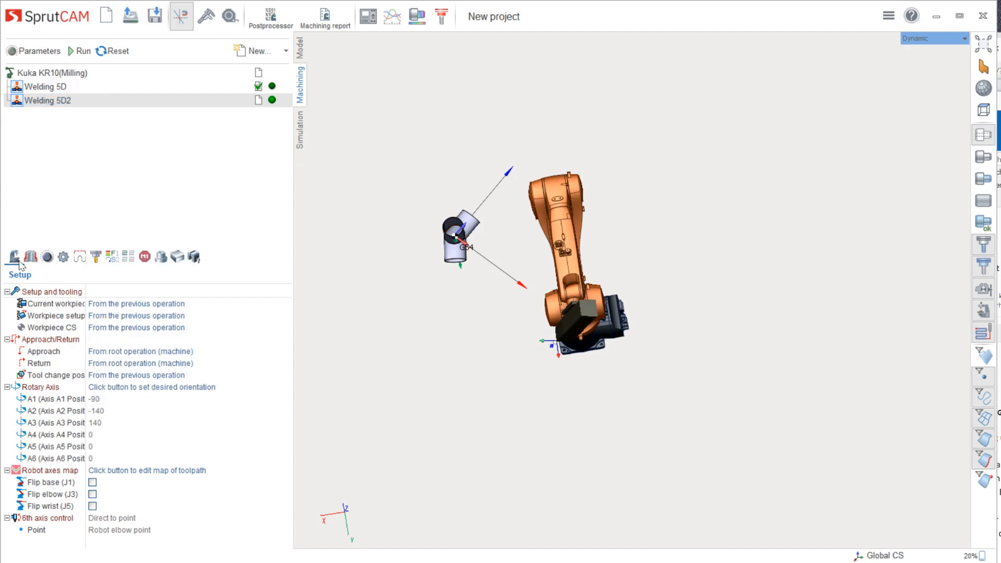
Set the copied operation's workpiece setup to Global CS with a Y translation of 520 and accept it
left_click(172, 318)
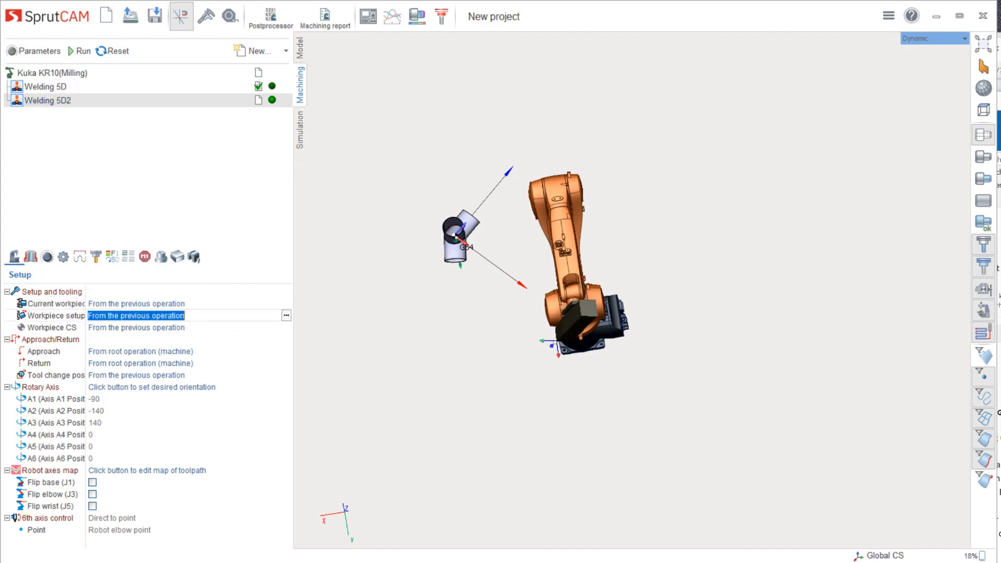
left_click(287, 316)
left_click(76, 116)
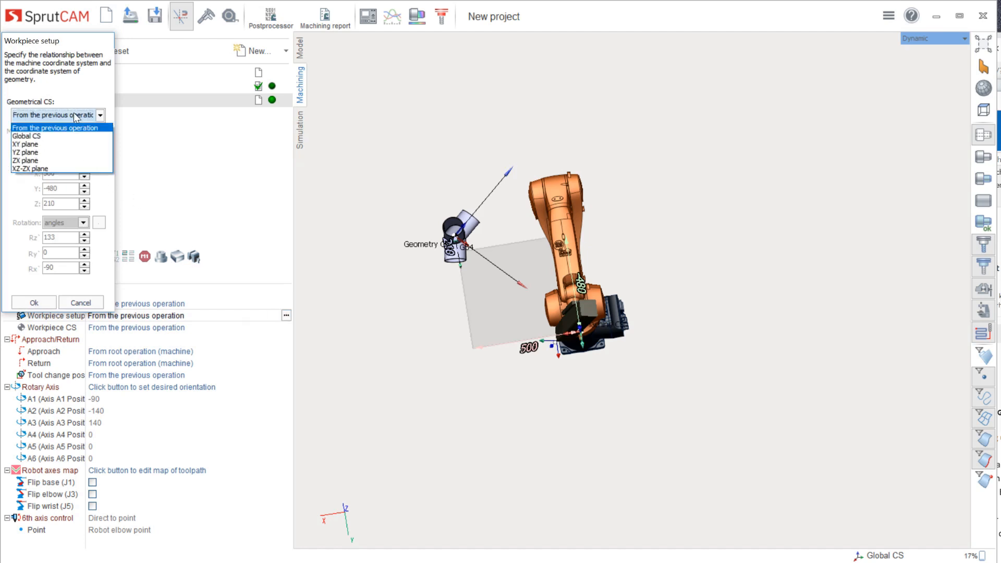
left_click(74, 127)
scroll(75, 117, "down", 1)
scroll(75, 121, "up", 1)
key("Down")
scroll(61, 188, "up", 20)
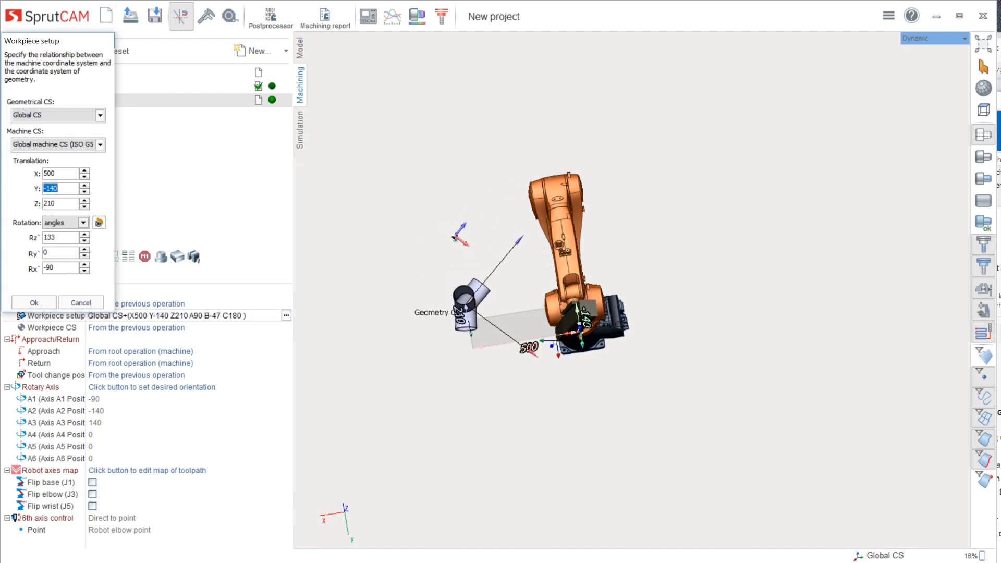
scroll(60, 188, "up", 20)
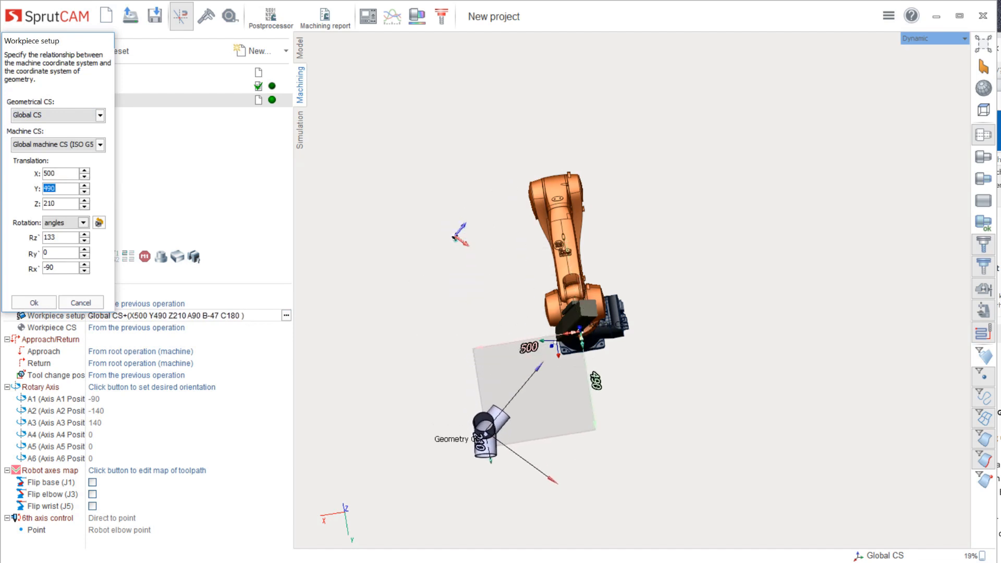
scroll(61, 188, "up", 3)
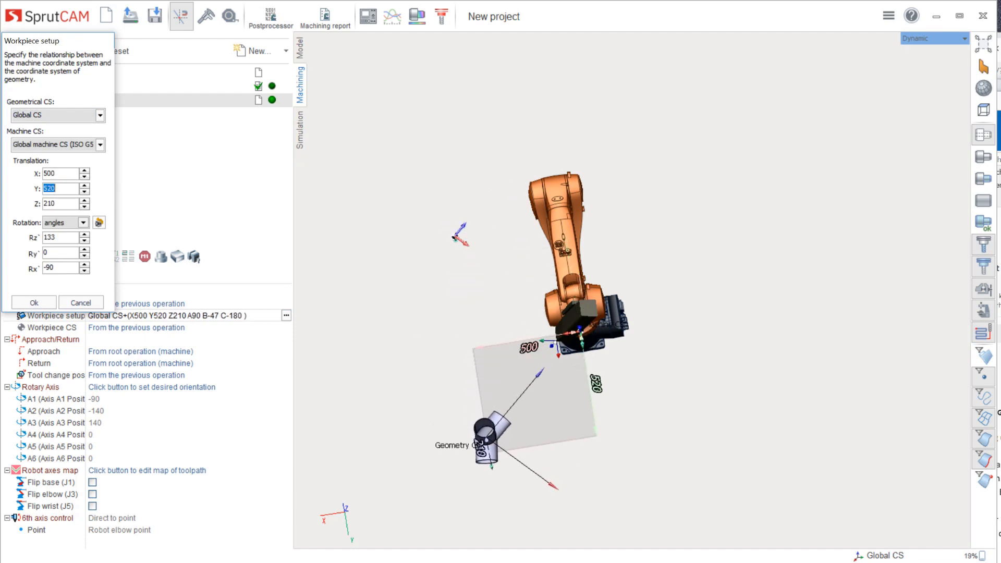
left_click(46, 299)
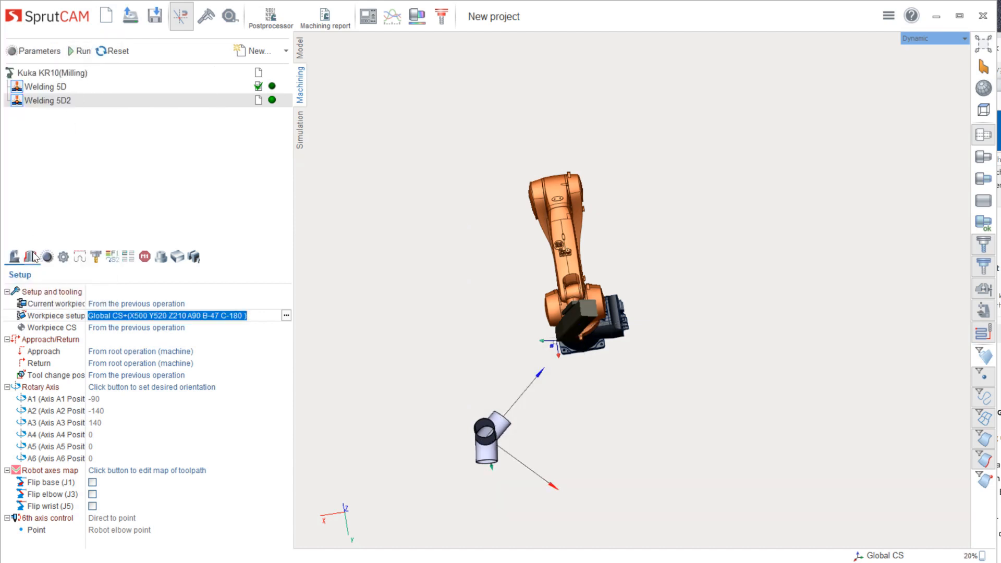
Replace the copied operation's assigned curve with the other pipe intersection edge as the weld seam
left_click(31, 256)
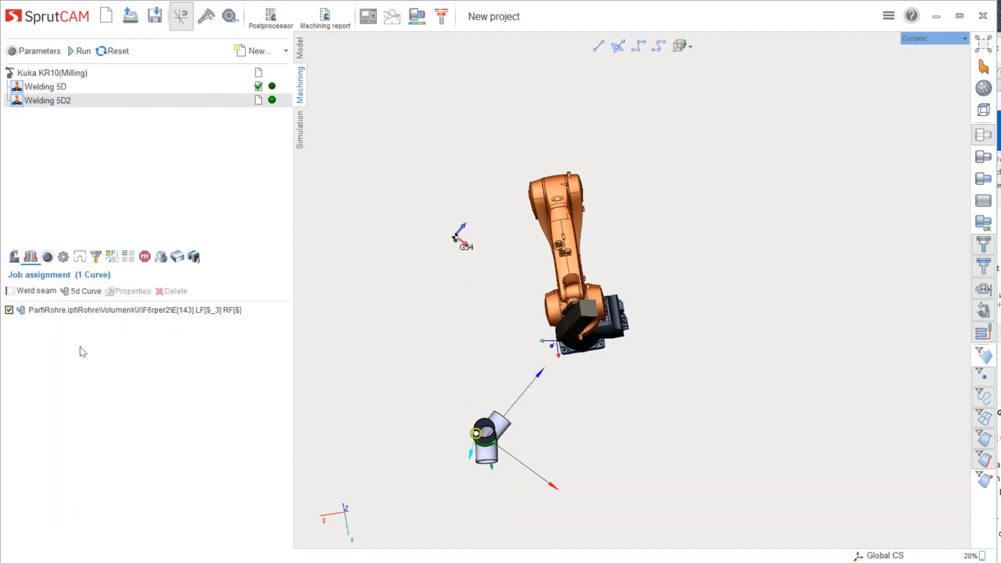
left_click(65, 311)
key("Delete")
key("Return")
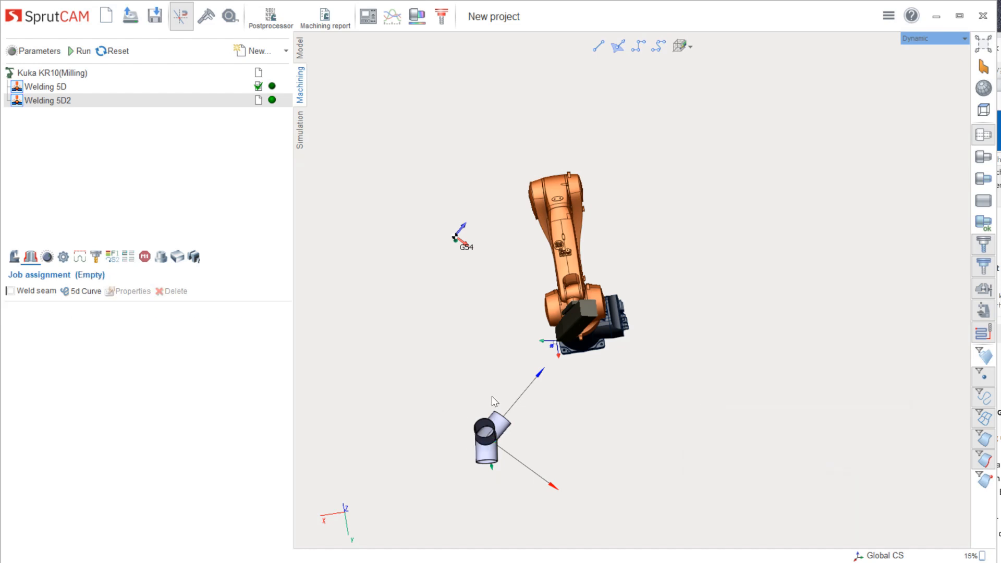
scroll(474, 459, "up", 6)
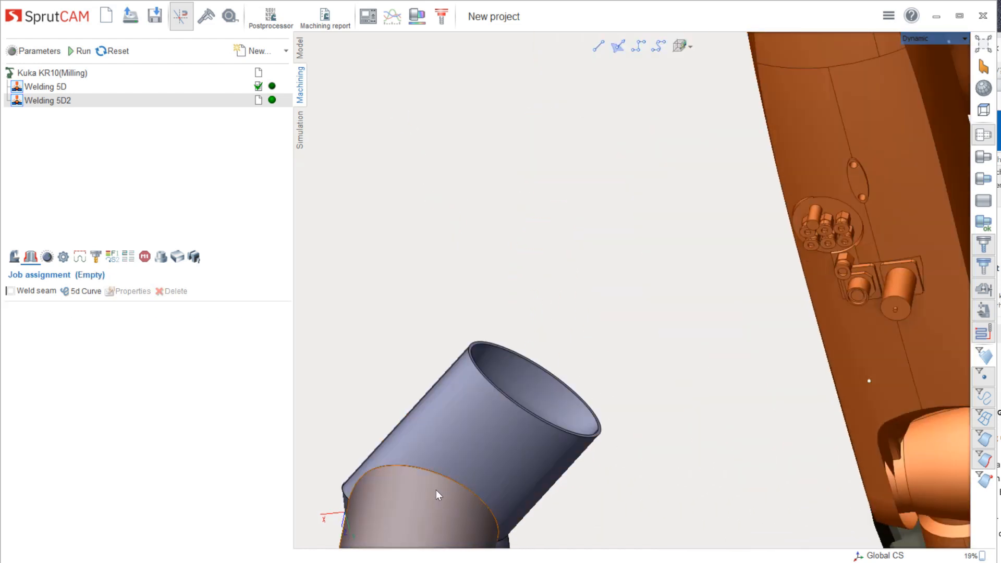
left_click(433, 474)
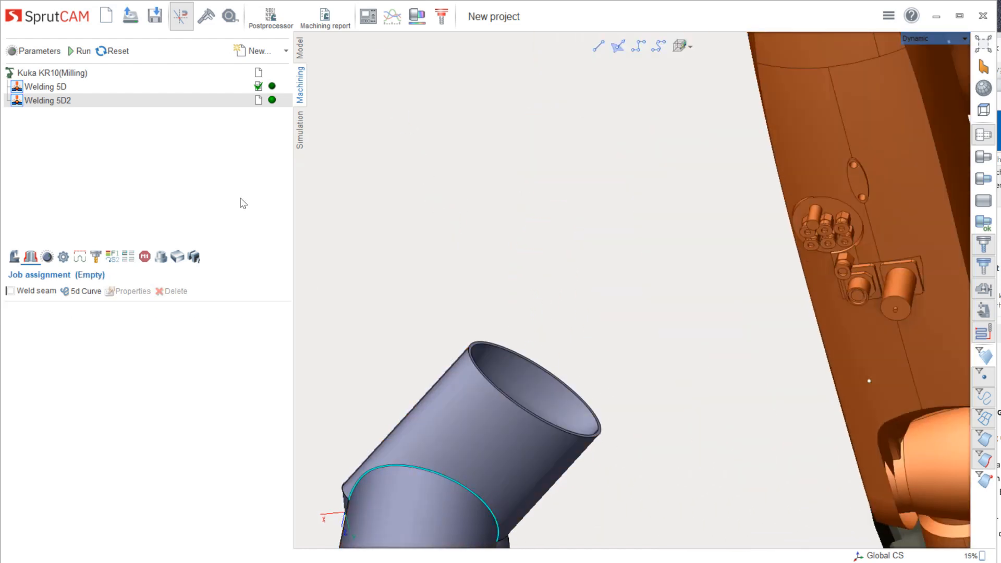
left_click(32, 291)
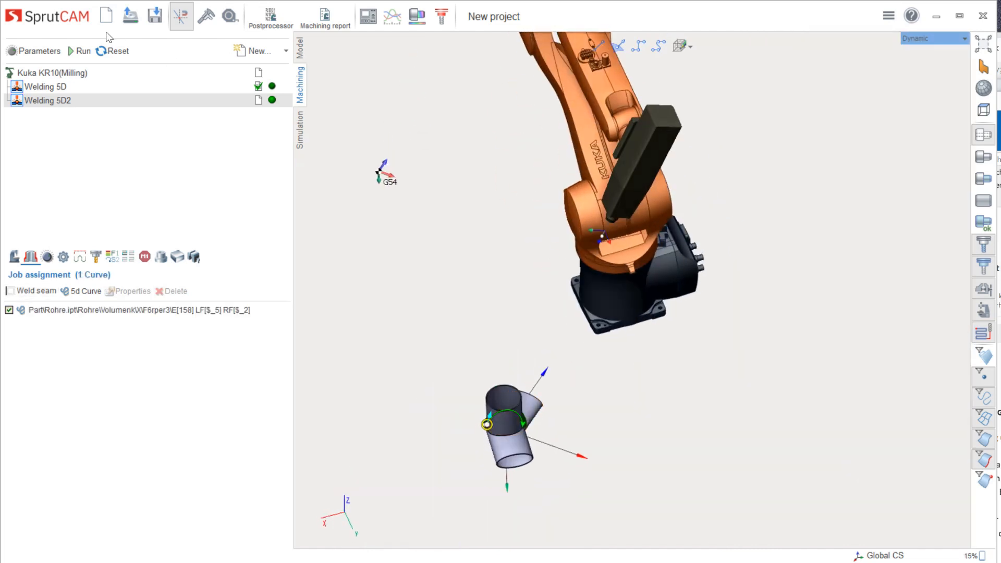
Calculate the copied operation's toolpath, open its robot axes map and build the AxisA6 collision map
left_click(82, 51)
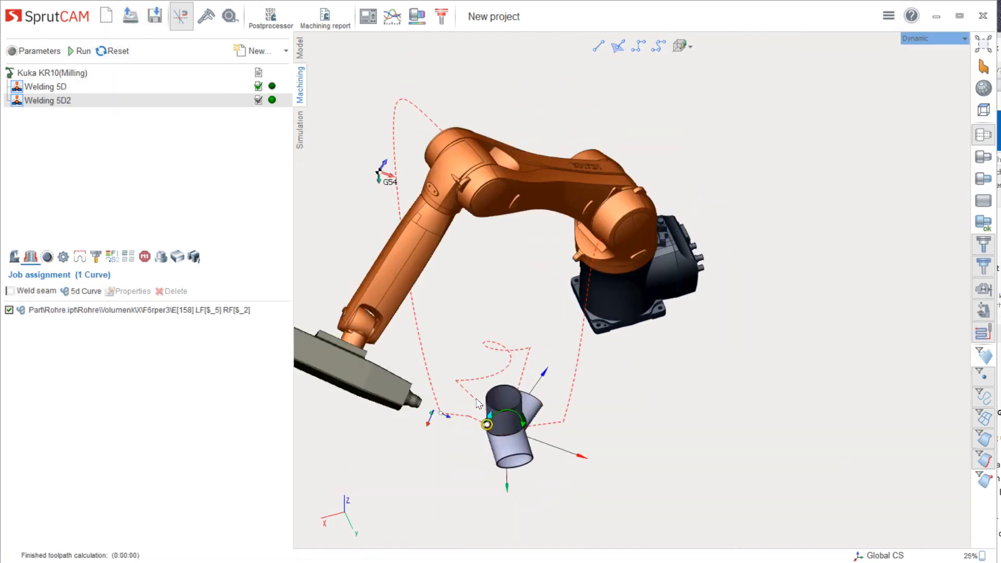
left_click(14, 258)
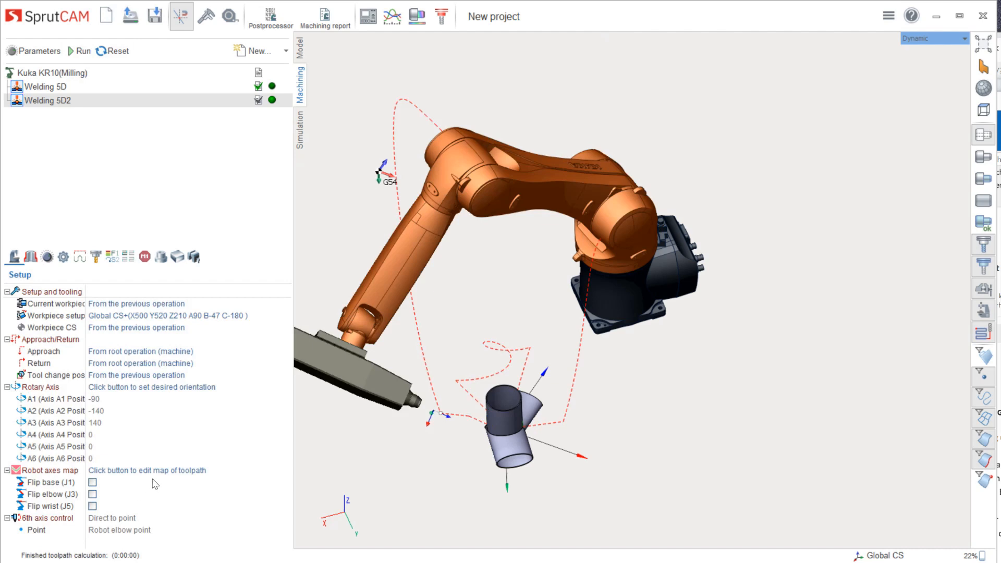
left_click(155, 472)
left_click(287, 472)
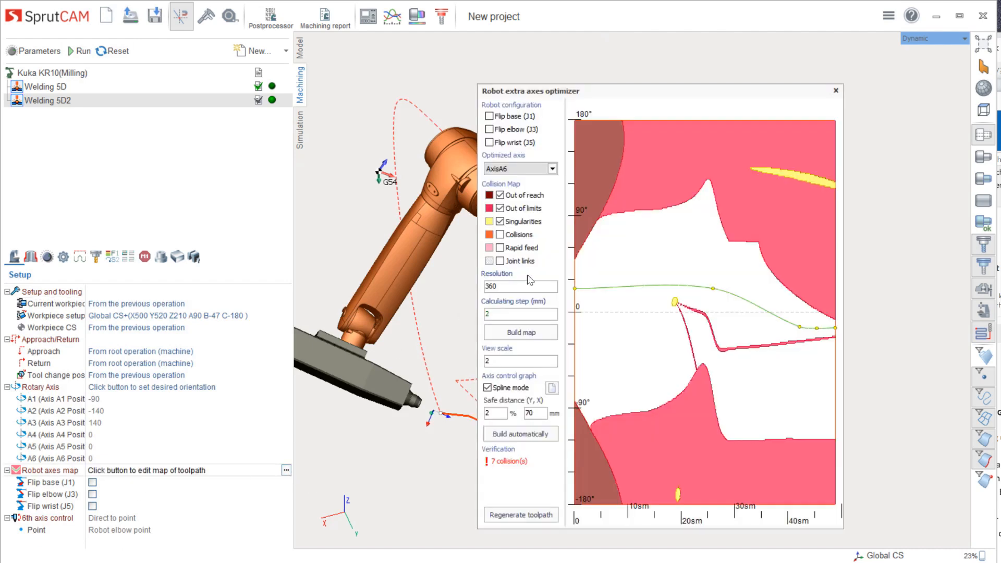
left_click(522, 336)
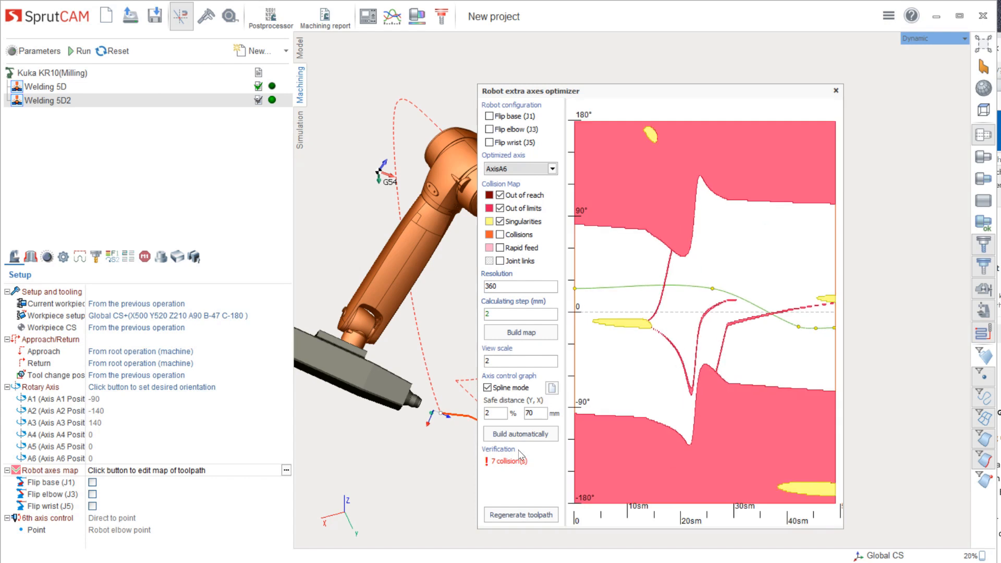
Enable the wrist flip (J5) and rebuild the AxisA6 collision map
left_click(509, 147)
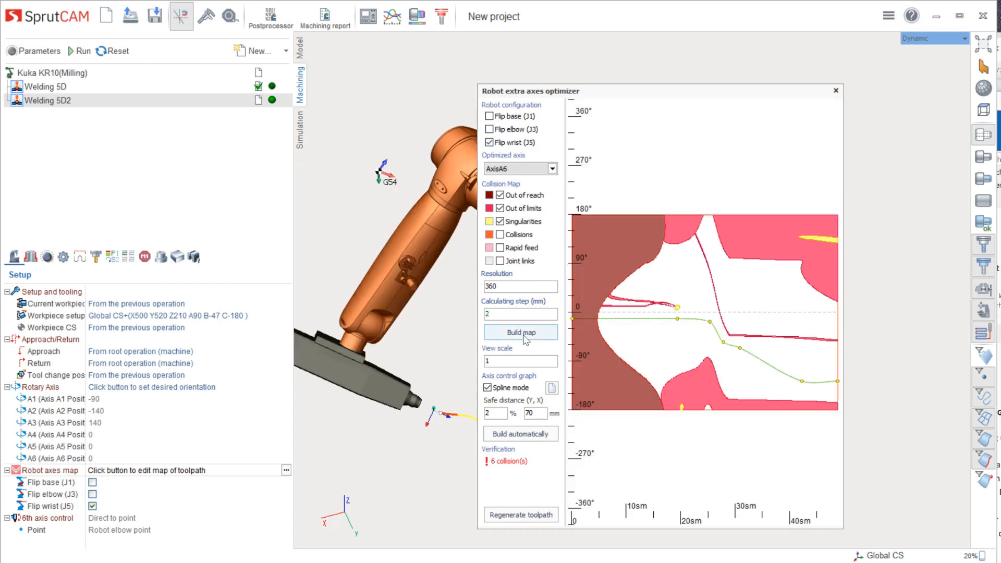
left_click(523, 333)
scroll(654, 332, "down", 5)
scroll(654, 332, "up", 7)
scroll(670, 315, "down", 3)
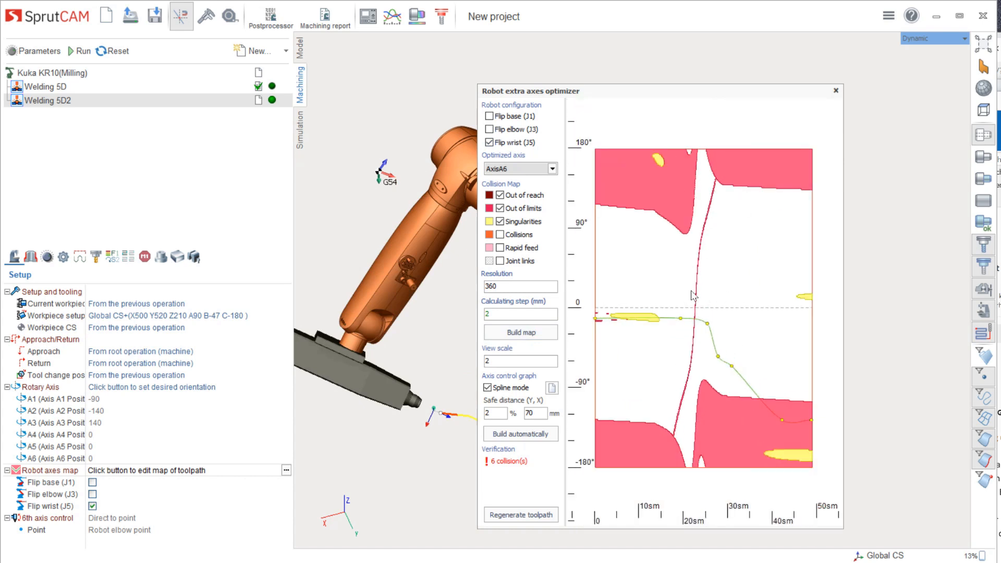
Preview the robot poses along the axis graph and try to build the control graph automatically
left_click_drag(675, 86, 809, 71)
scroll(549, 242, "down", 2)
middle_click_drag(550, 242, 532, 238)
left_click_drag(772, 269, 914, 317)
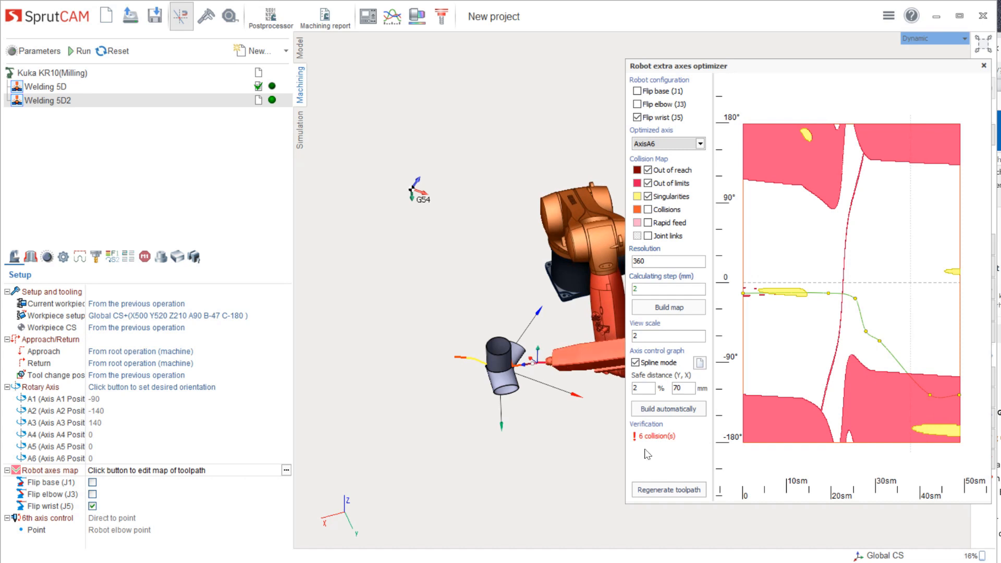
left_click(677, 413)
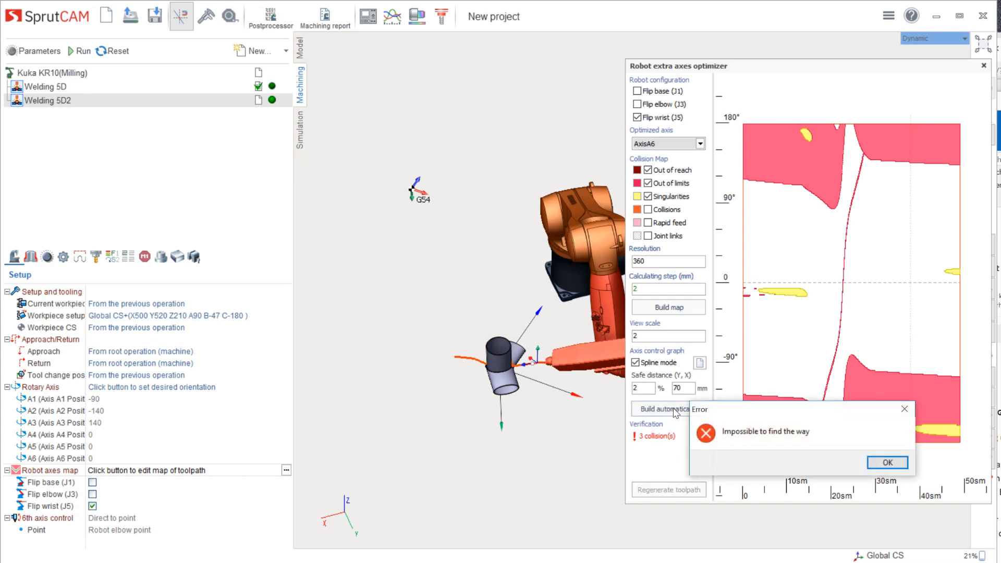
left_click(903, 467)
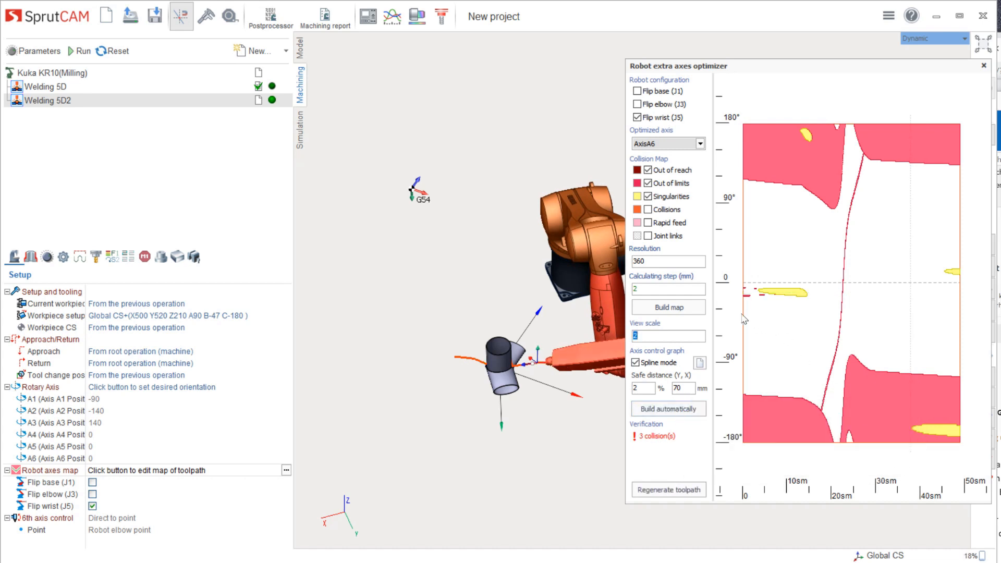
Draw a straight axis control graph across the map from about -35° to -45° and regenerate the toolpath
left_click(966, 322)
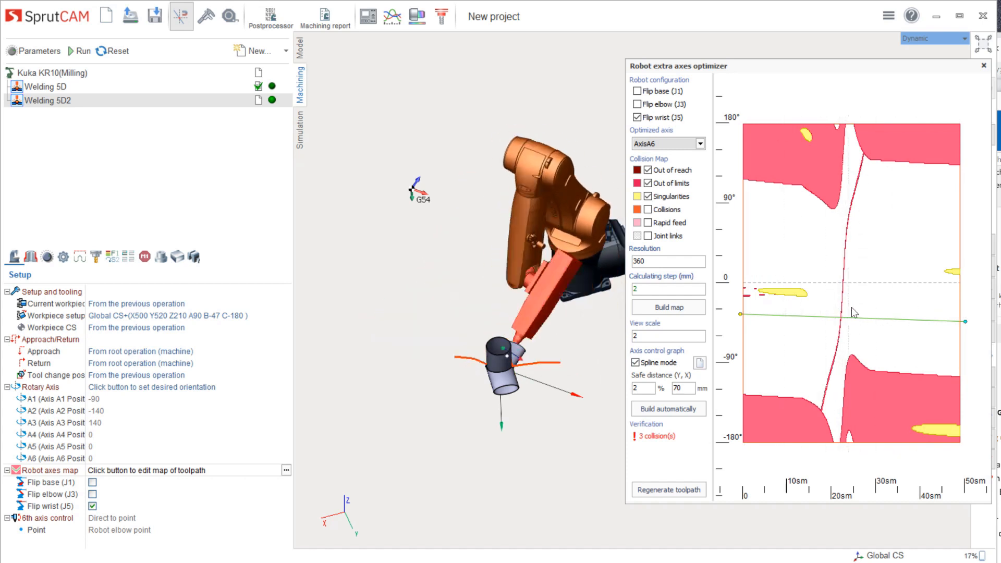
scroll(816, 327, "up", 3)
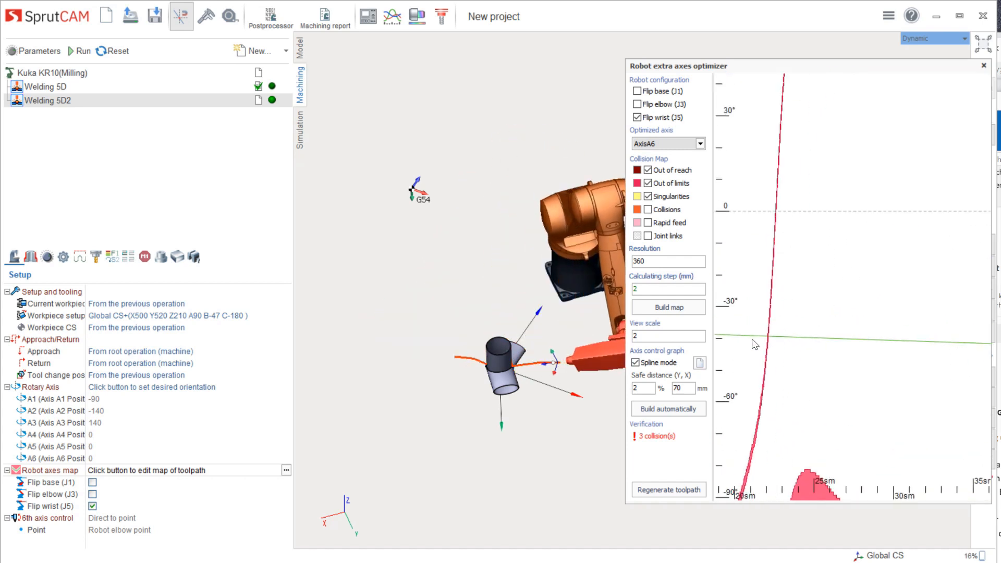
scroll(772, 336, "down", 4)
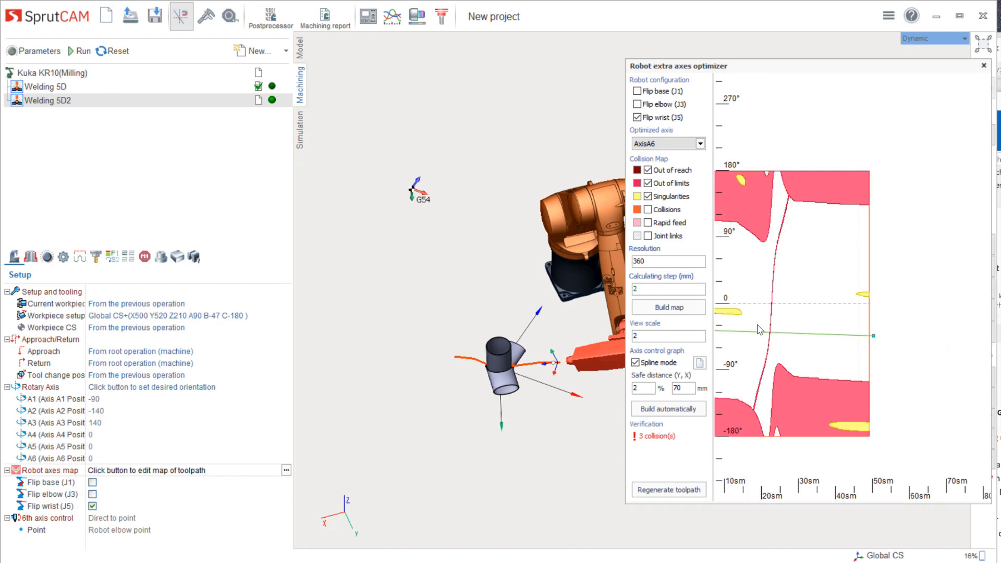
left_click(665, 490)
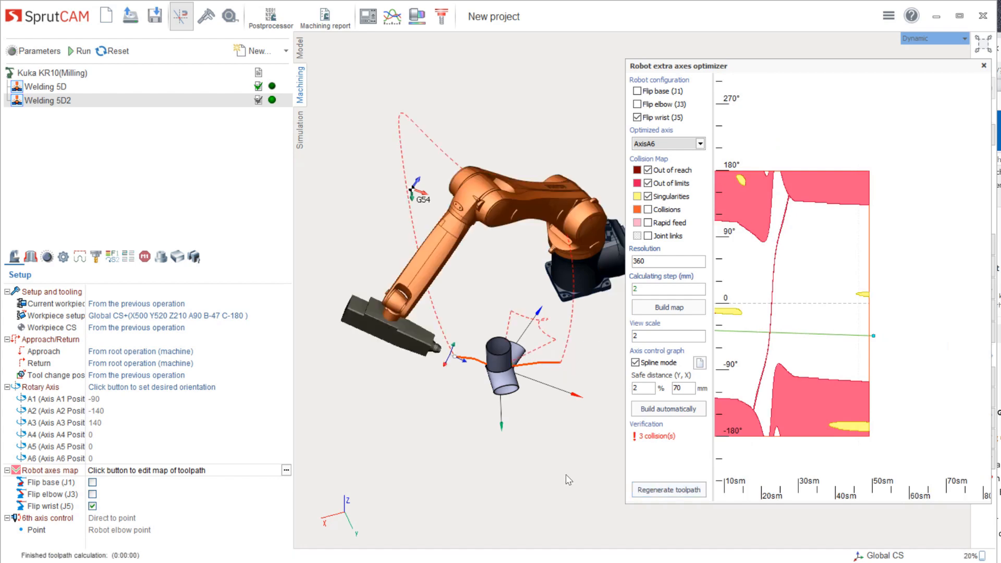
scroll(548, 448, "up", 5)
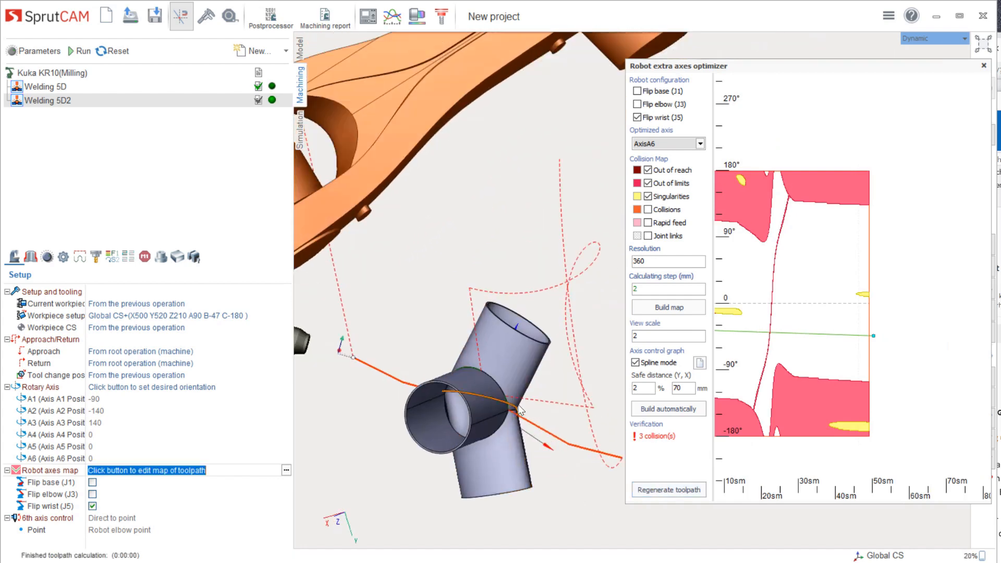
scroll(520, 415, "up", 5)
scroll(534, 247, "down", 8)
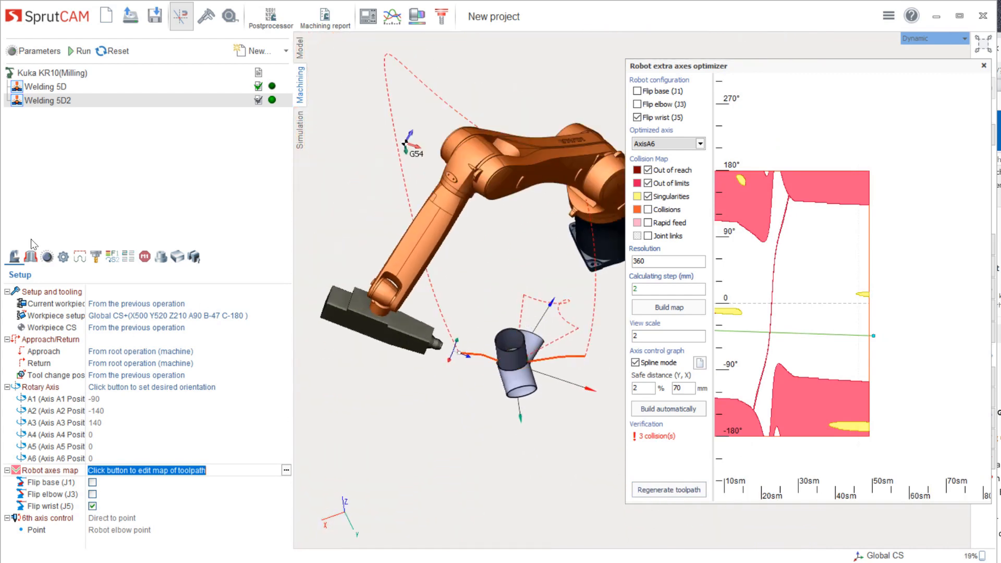
Change Welding 5D2's workpiece setup to X 507, Y 477 and Rz 180, and recalculate its toolpath
left_click(42, 103)
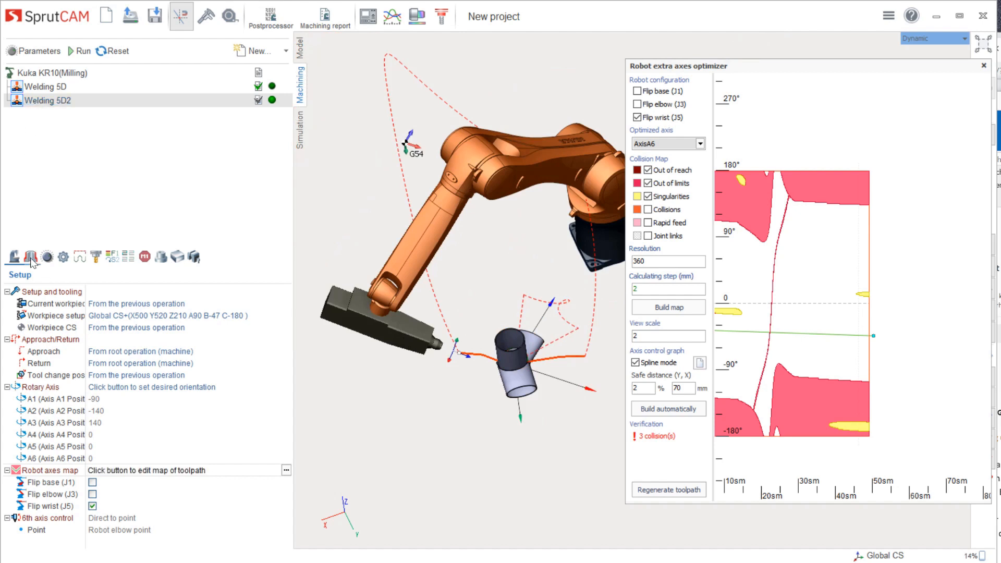
left_click(216, 317)
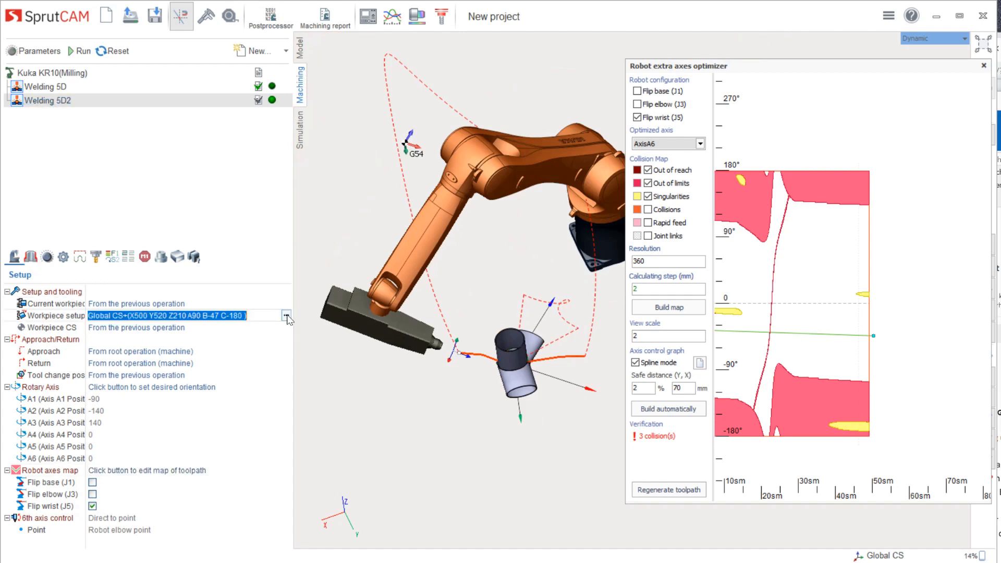
left_click(287, 316)
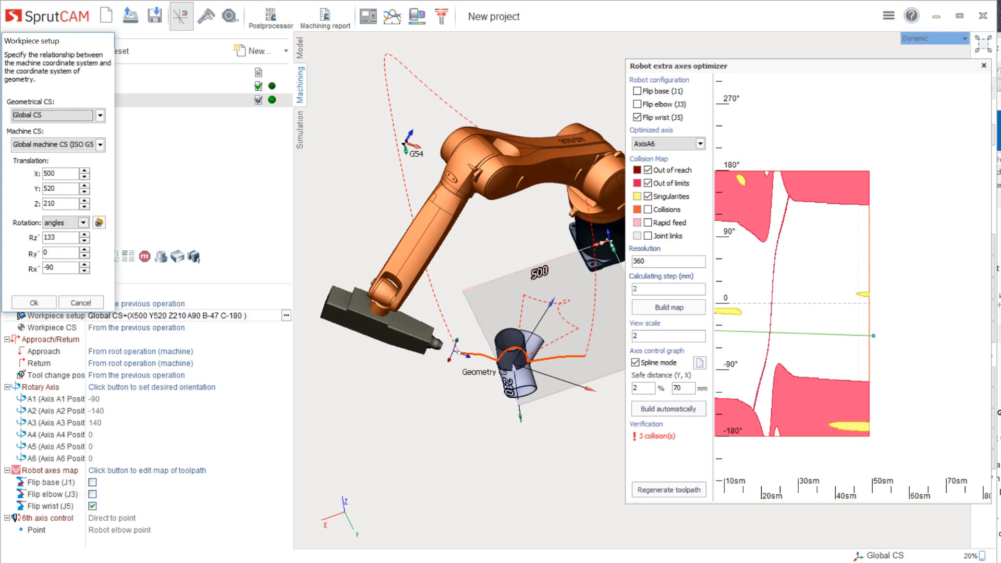
scroll(61, 237, "up", 20)
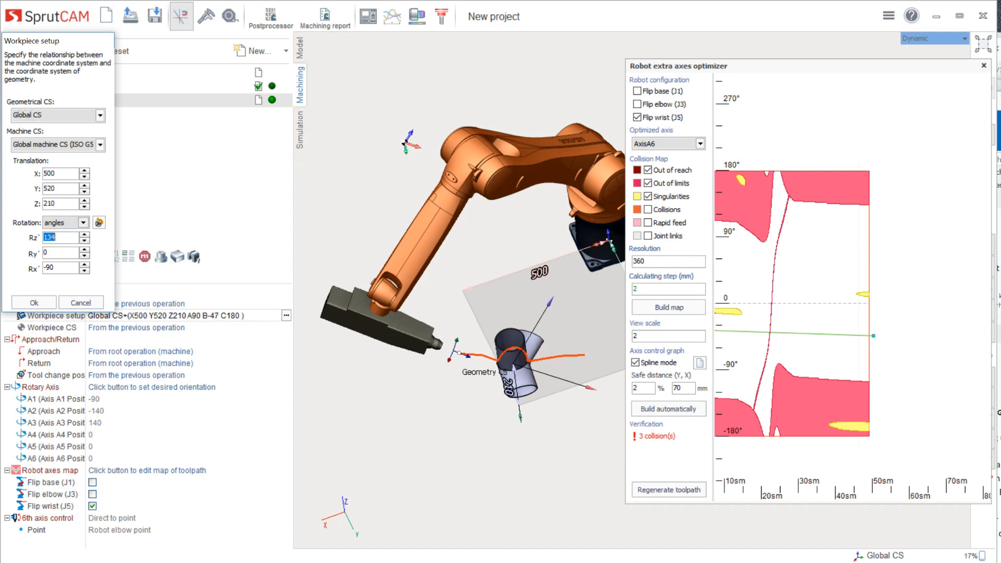
scroll(61, 237, "up", 12)
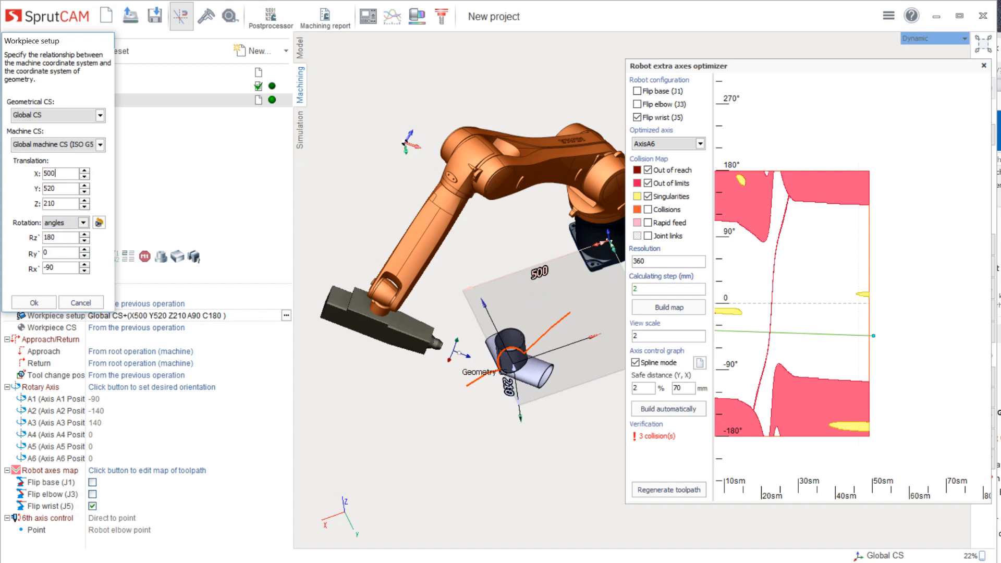
scroll(60, 173, "down", 7)
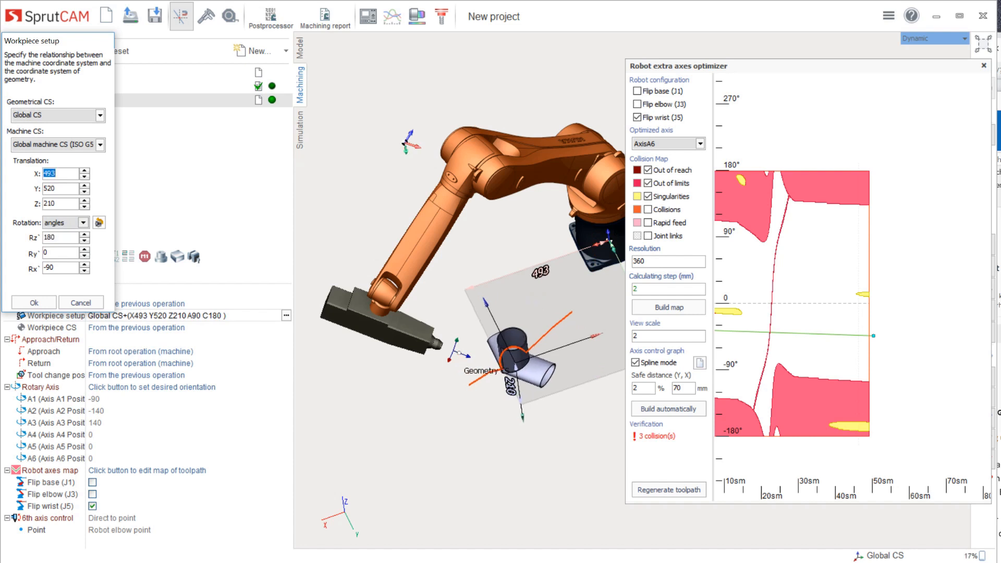
scroll(60, 173, "up", 14)
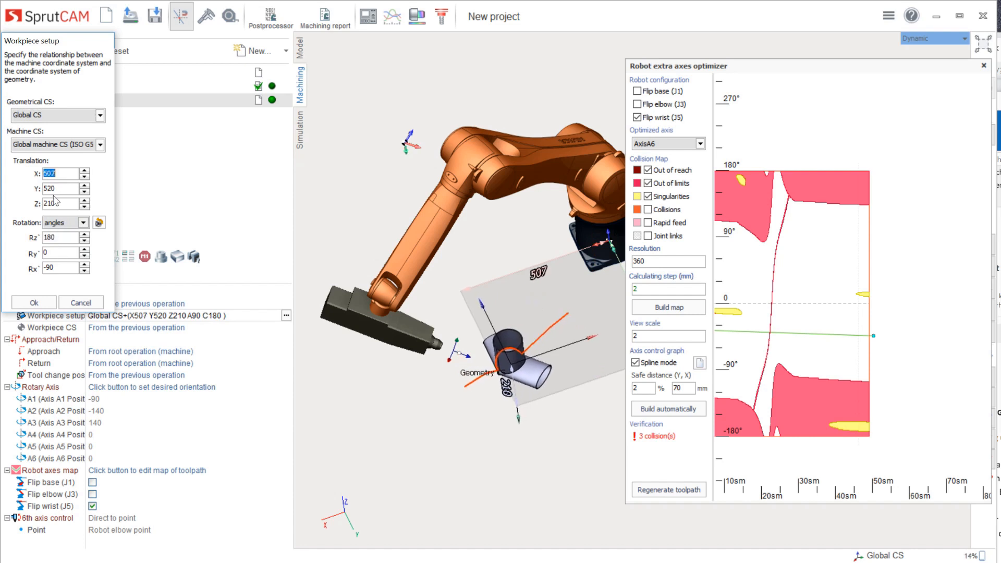
scroll(60, 188, "down", 20)
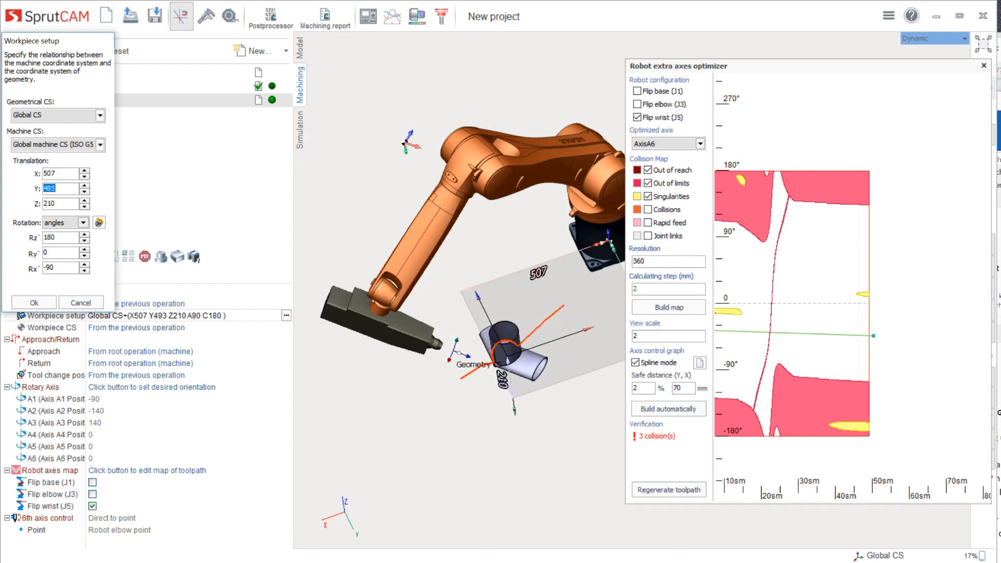
left_click(45, 300)
left_click(81, 51)
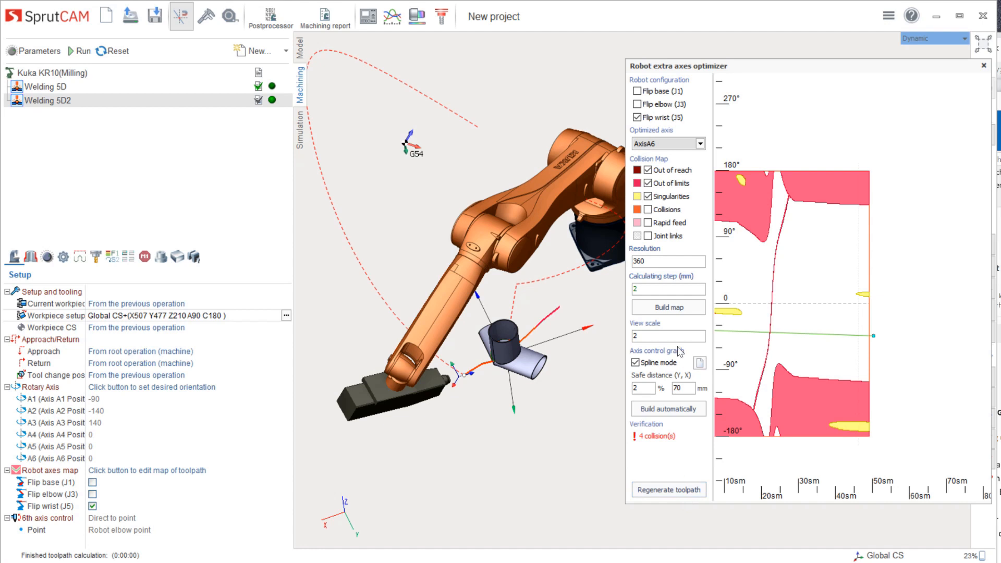
Rebuild the AxisA6 collision map, then regenerate the toolpath from an automatically built axis control graph
left_click(672, 308)
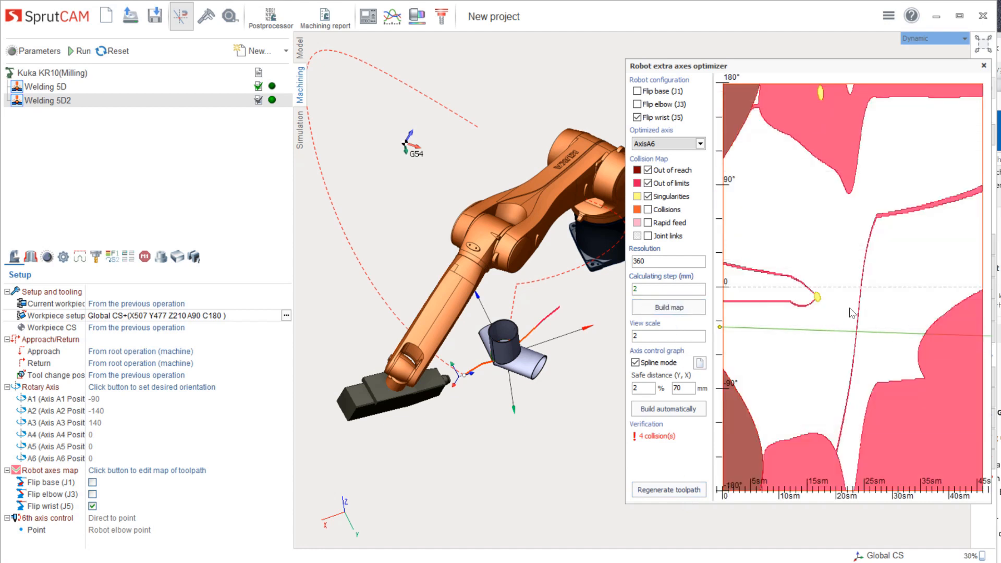
left_click(667, 414)
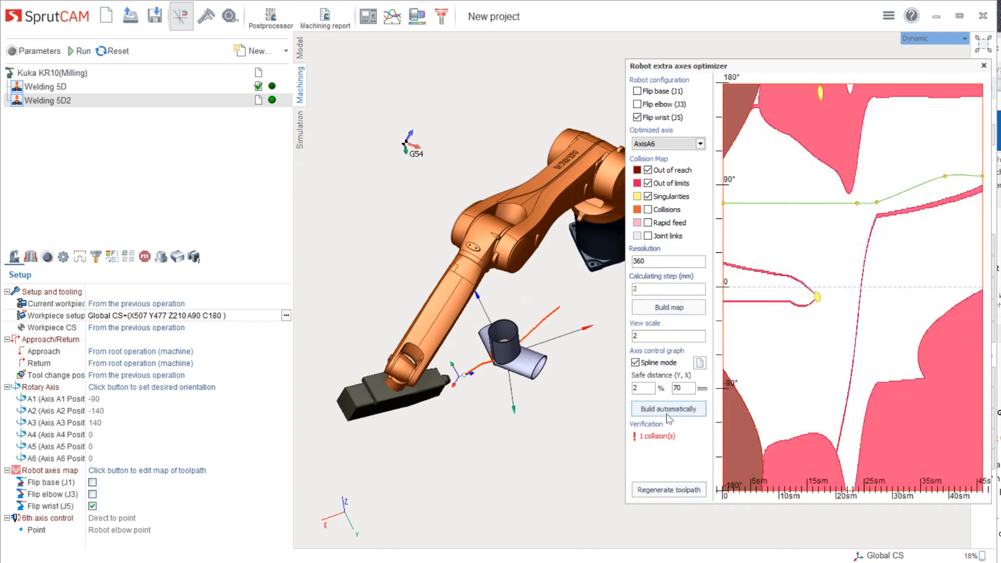
left_click(653, 494)
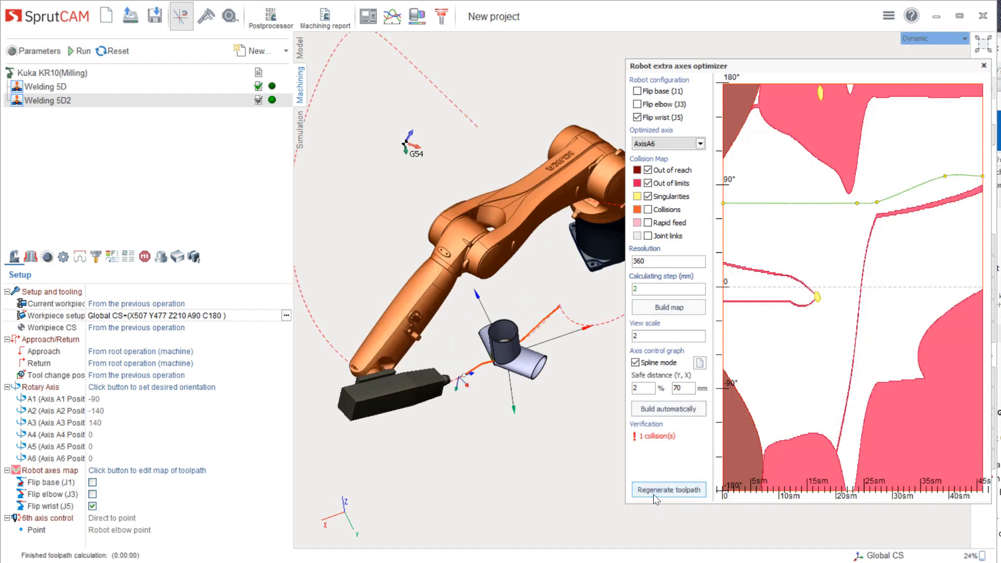
left_click(984, 66)
Simulate both welding operations with the robot and workpiece in view, increasing the playback speed
left_click(302, 121)
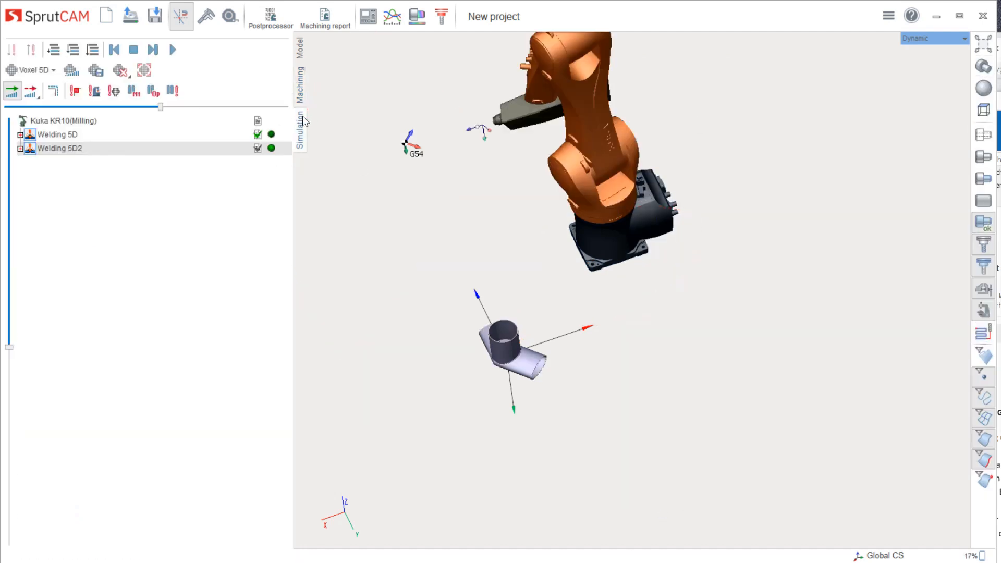
middle_click_drag(438, 225, 520, 354)
right_click_drag(519, 354, 516, 315)
left_click(173, 50)
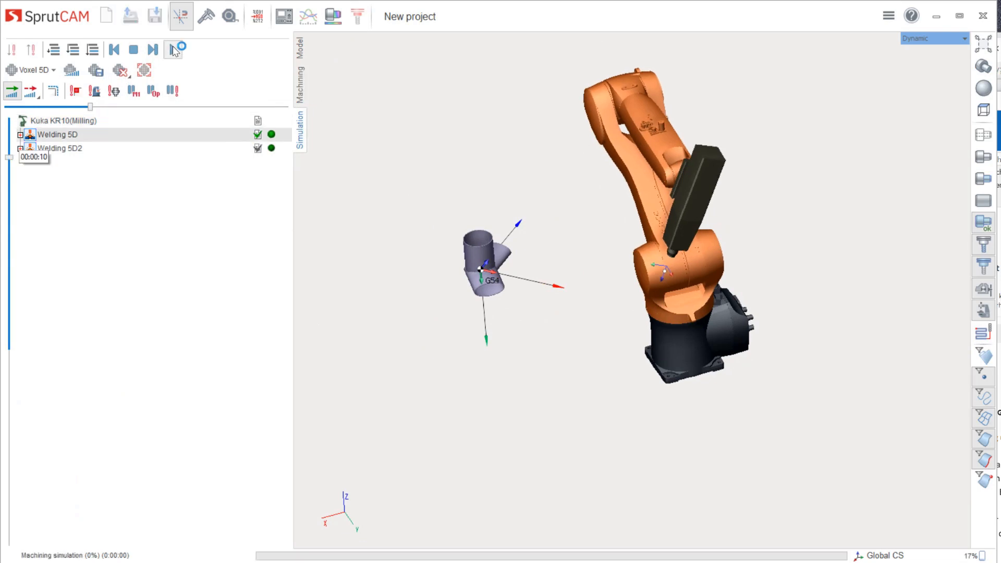
left_click_drag(91, 110, 173, 115)
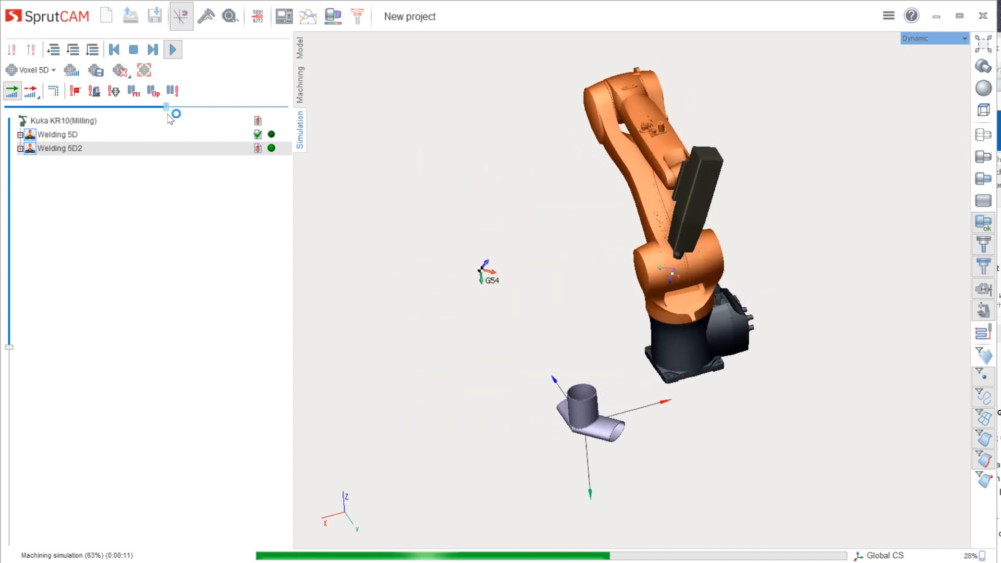
Locate the flagged PhysicGOTO command after RAPID: 10000 in Welding 5D2's toolpath and delete it
scroll(233, 446, "up", 20)
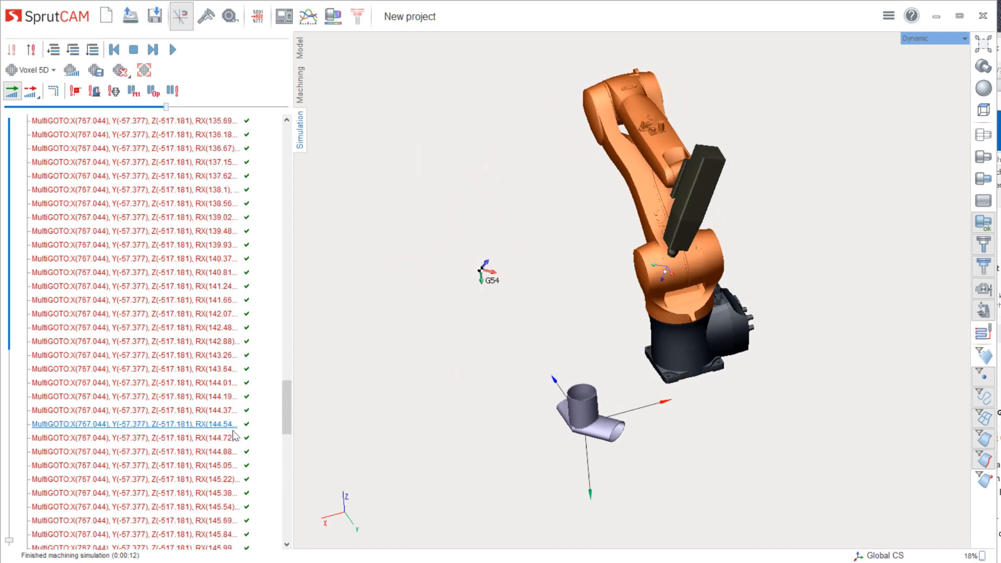
scroll(233, 435, "up", 2)
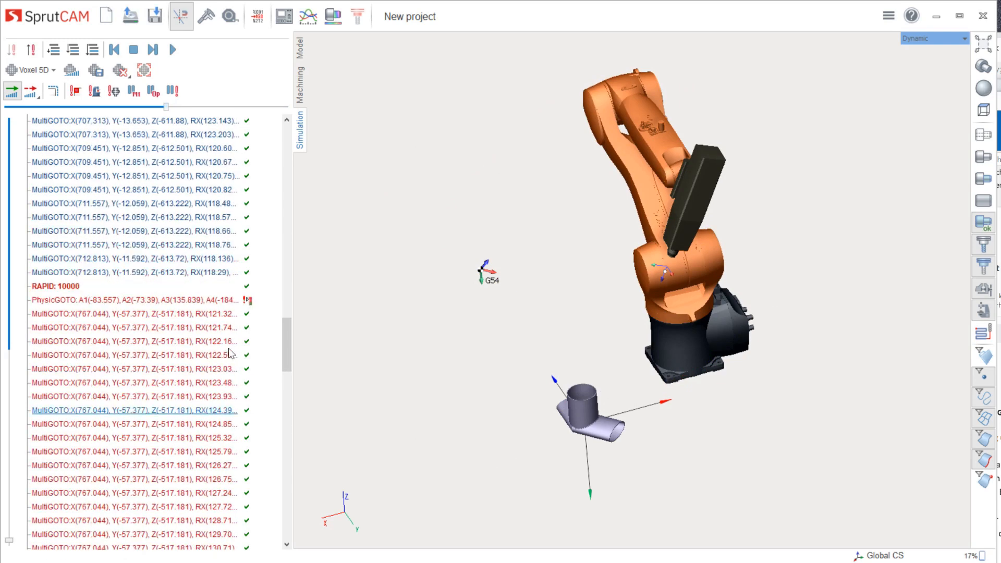
left_click(216, 306)
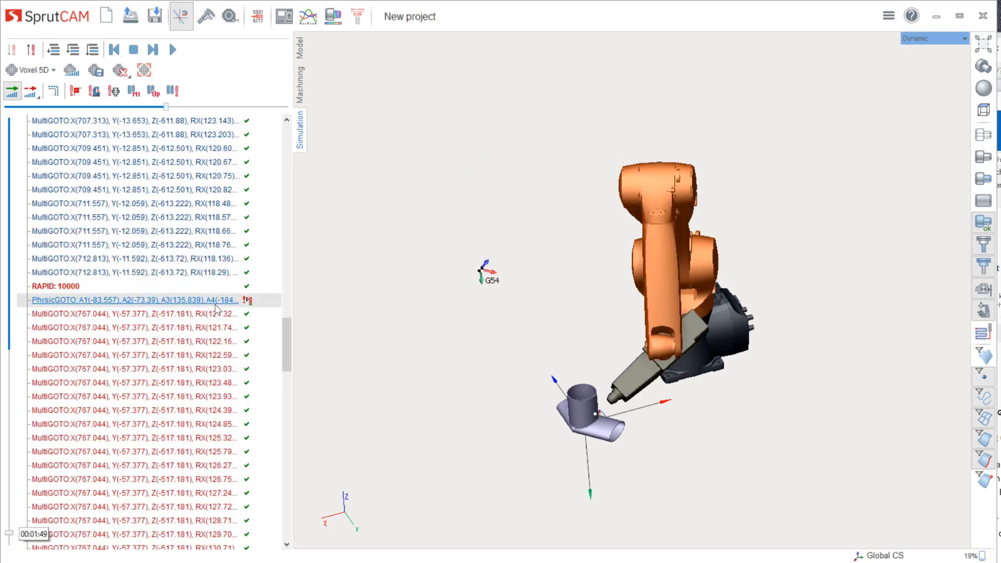
left_click(163, 314)
left_click(164, 305)
left_click(163, 314)
left_click(164, 304)
right_click(165, 304)
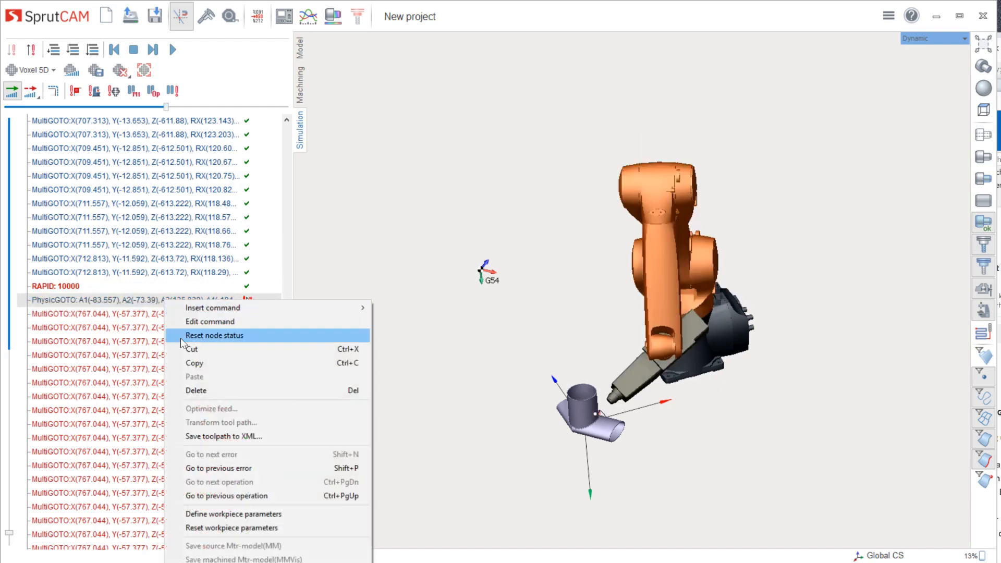
left_click(202, 390)
Step back and forth through the toolpath commands around the rapid retract to check the robot's motion
left_click(167, 313)
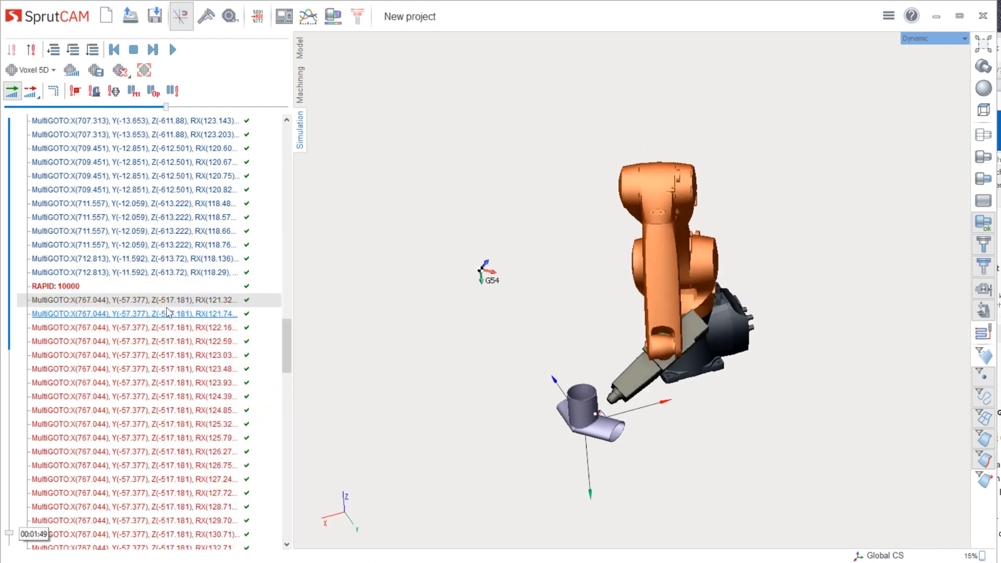
left_click(168, 300)
left_click(175, 272)
key("Down")
key("Down")
key("Down")
key("Down")
key("Down")
key("Down")
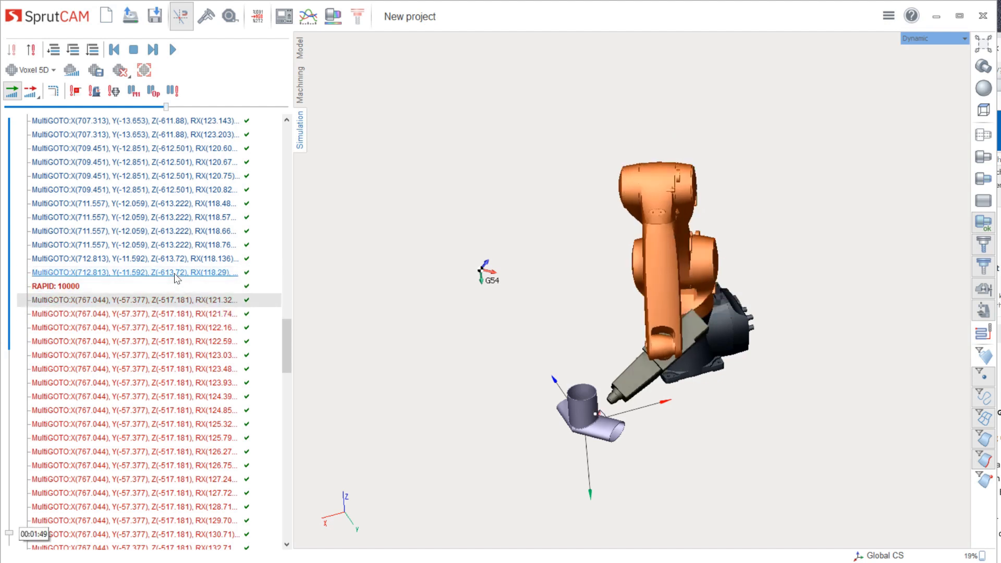
key("Up")
key("Up")
key("Up")
key("Up")
key("Up")
key("Up")
key("Up")
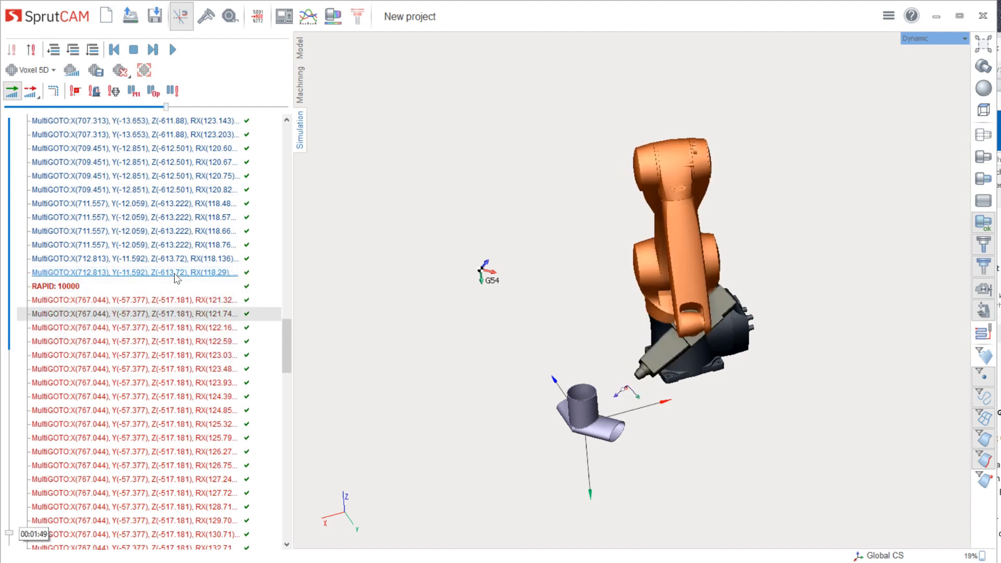
key("Down")
key("Down")
key("Down")
key("Down")
key("Up")
key("Down")
Examine the simulated weld bead along the pipe joint, using the colour-coded deviation comparison from several angles
scroll(559, 412, "up", 10)
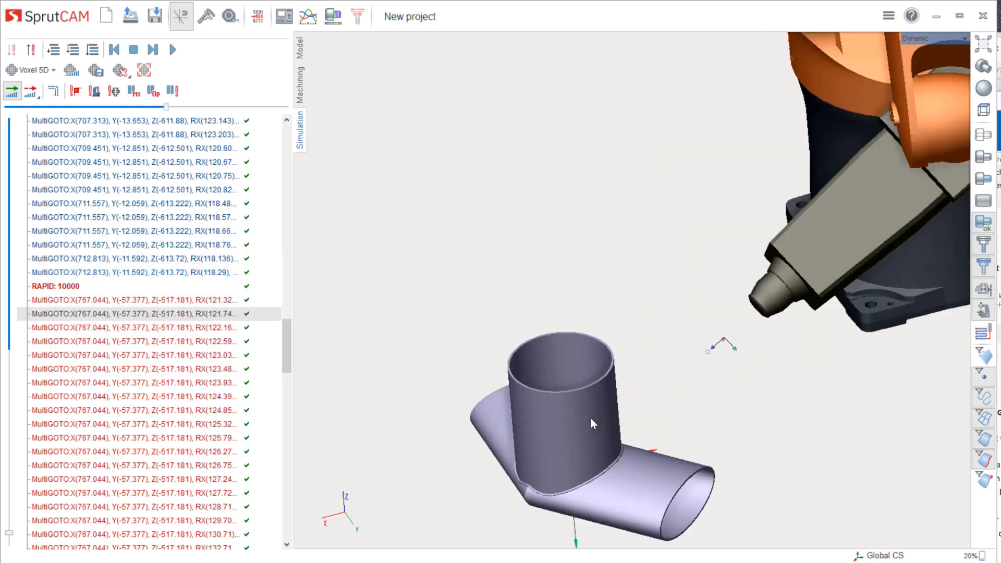
scroll(599, 423, "down", 10)
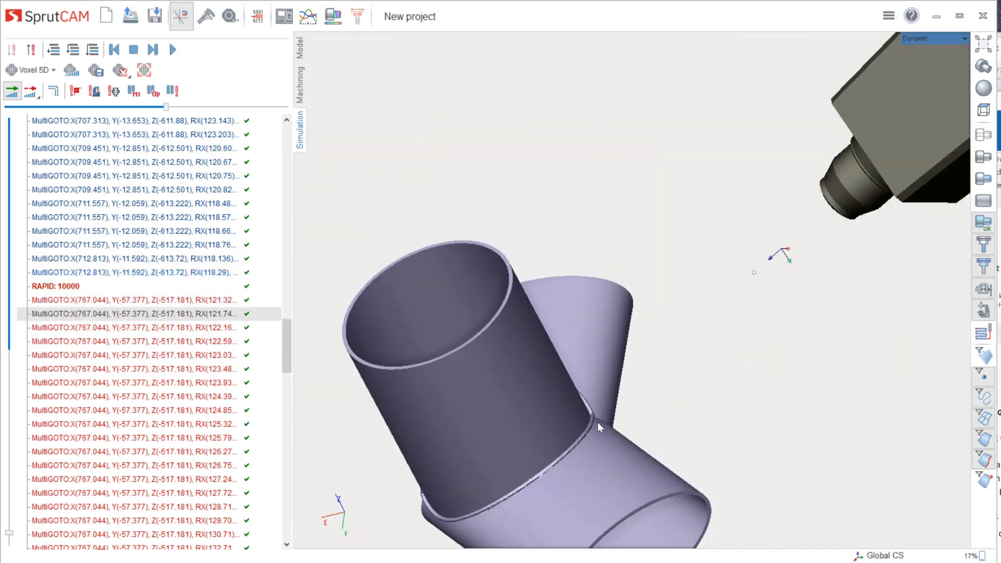
left_click(332, 17)
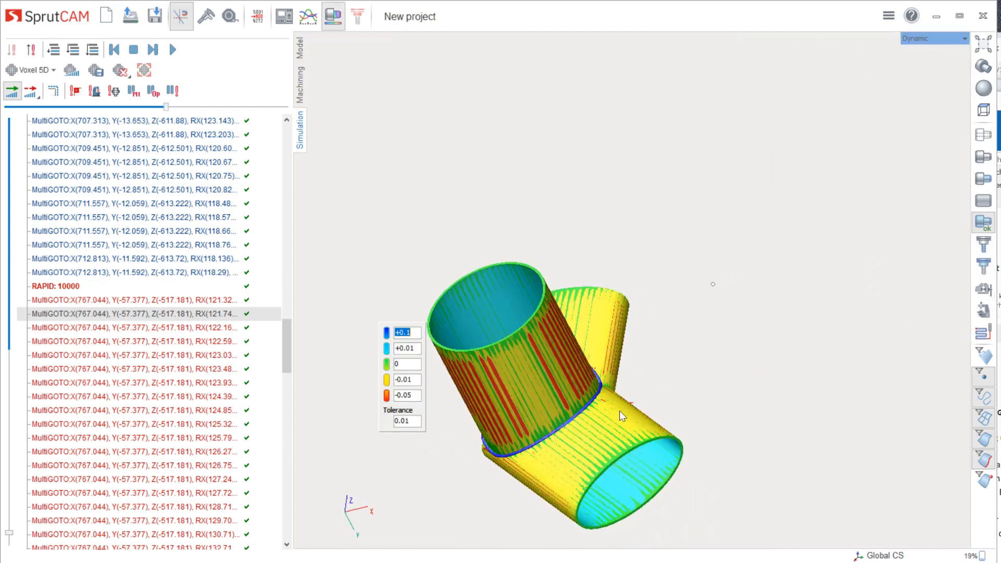
scroll(557, 431, "up", 7)
middle_click_drag(558, 430, 711, 359)
scroll(637, 405, "down", 8)
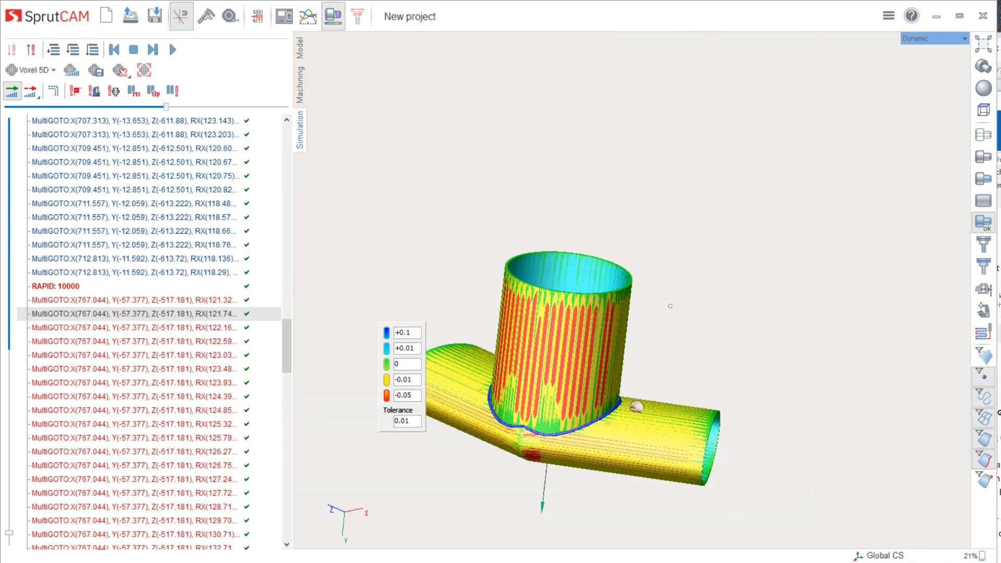
middle_click_drag(637, 405, 719, 392)
scroll(603, 412, "up", 3)
scroll(603, 412, "up", 3)
middle_click_drag(602, 412, 574, 339)
scroll(642, 396, "down", 6)
middle_click_drag(537, 152, 867, 96)
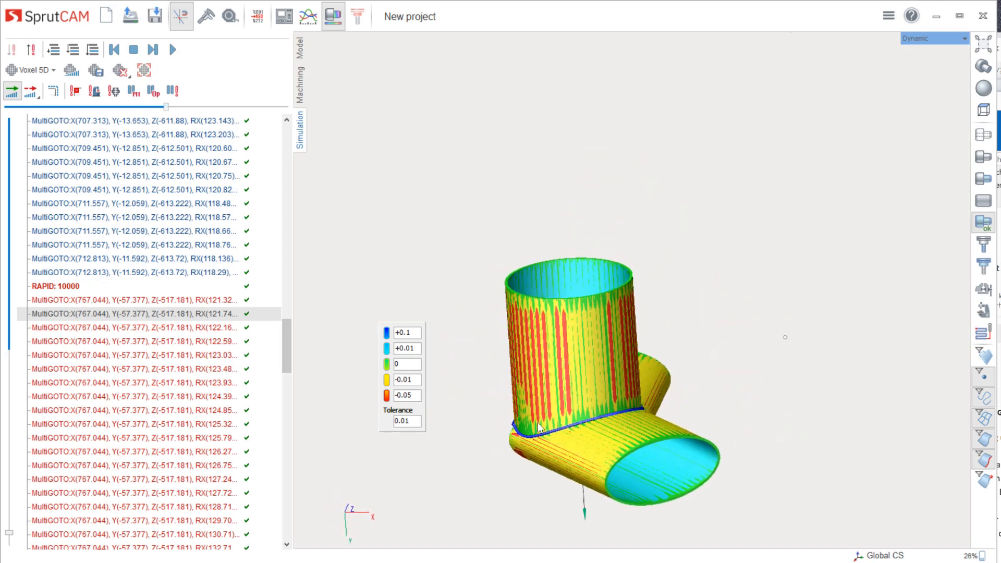
middle_click_drag(755, 57, 732, 269)
middle_click_drag(517, 340, 501, 339)
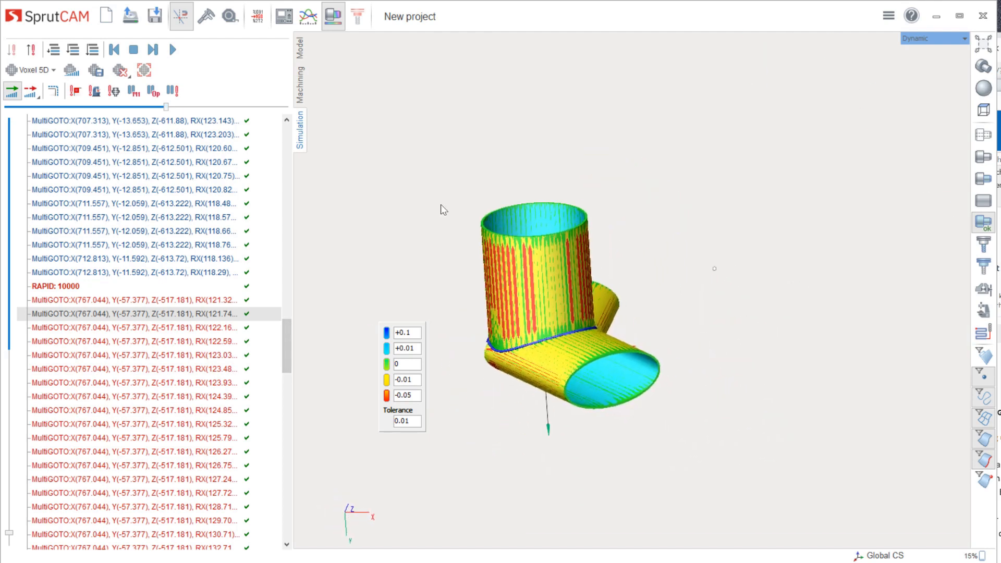
left_click(335, 25)
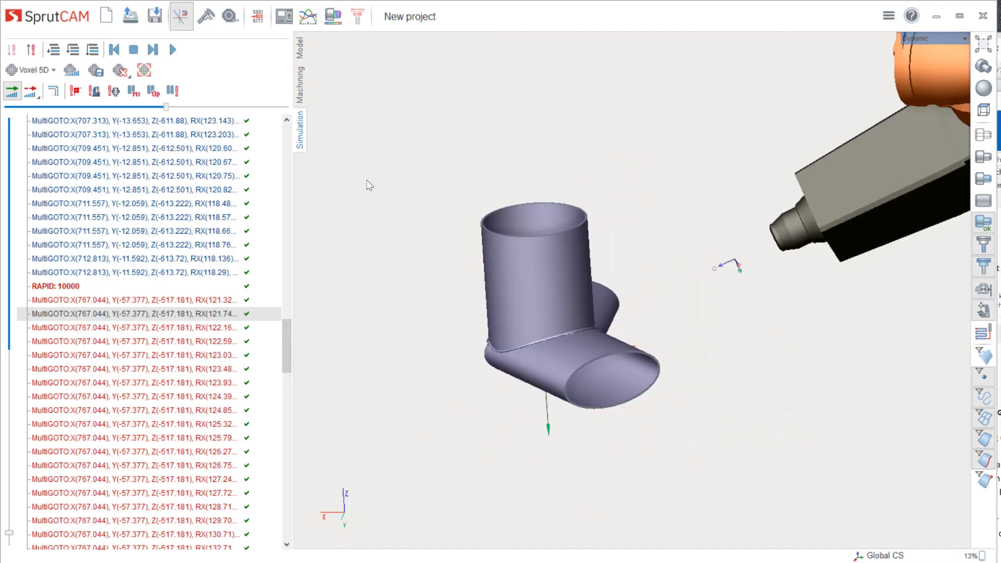
Duplicate the Welding 5D2 operation in the machining operations list
left_click(302, 86)
scroll(526, 323, "down", 3)
middle_click_drag(552, 346, 569, 371)
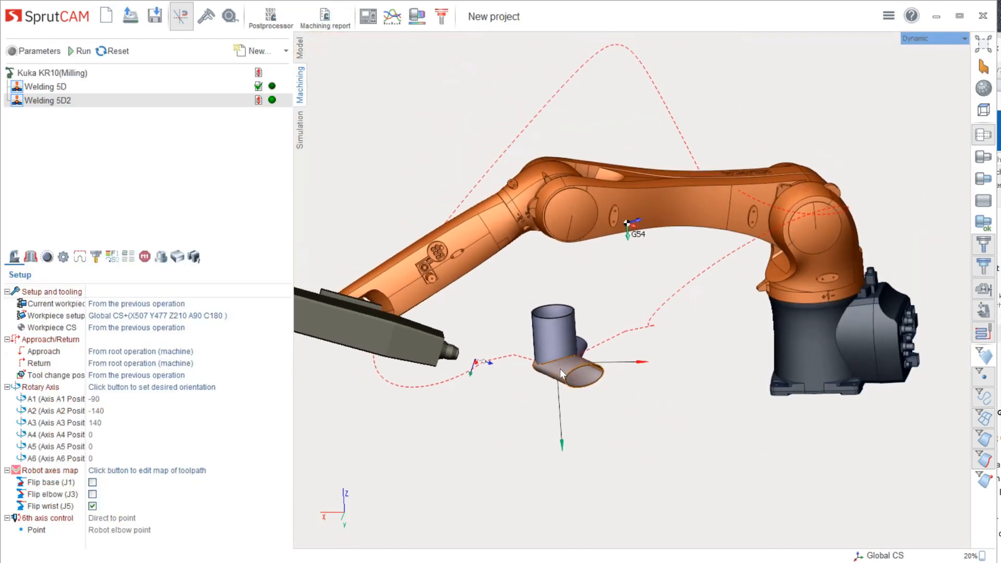
right_click(59, 104)
left_click(90, 155)
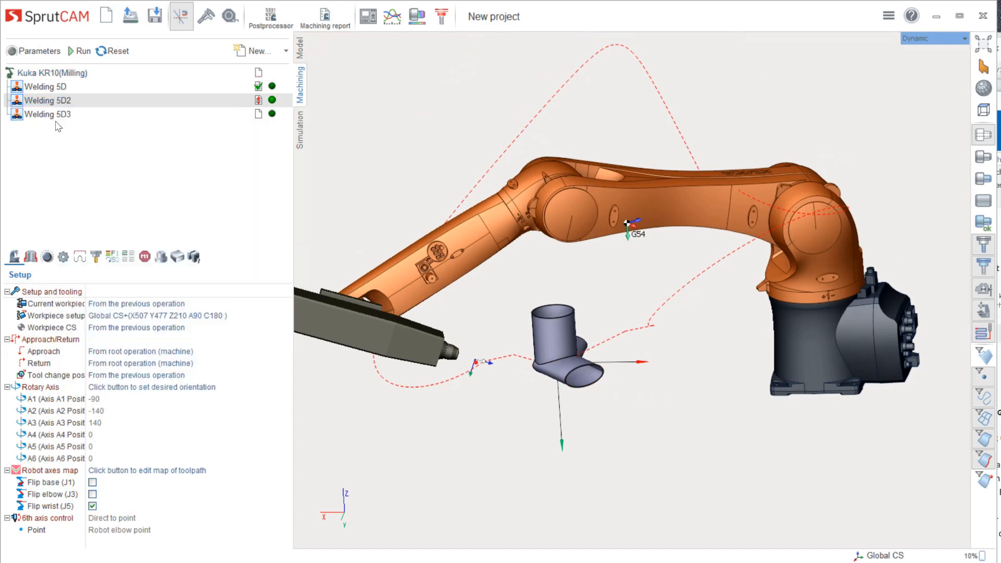
Flip Welding 5D3's workpiece with an Ry rotation of 180 and move it to X 470, Y 270 in the workpiece setup
left_click(56, 115)
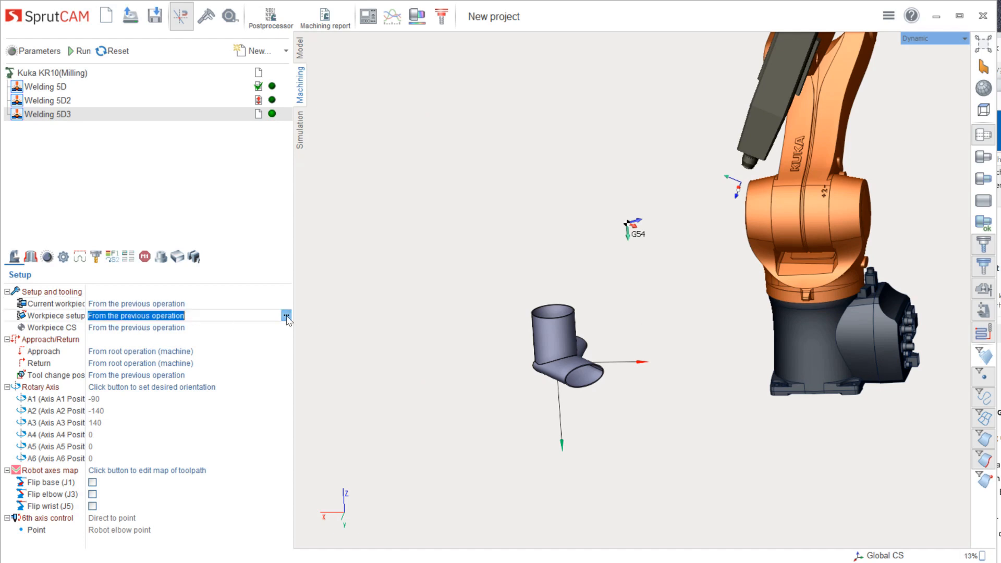
left_click(286, 316)
scroll(41, 116, "down", 1)
scroll(41, 116, "up", 1)
scroll(41, 116, "down", 1)
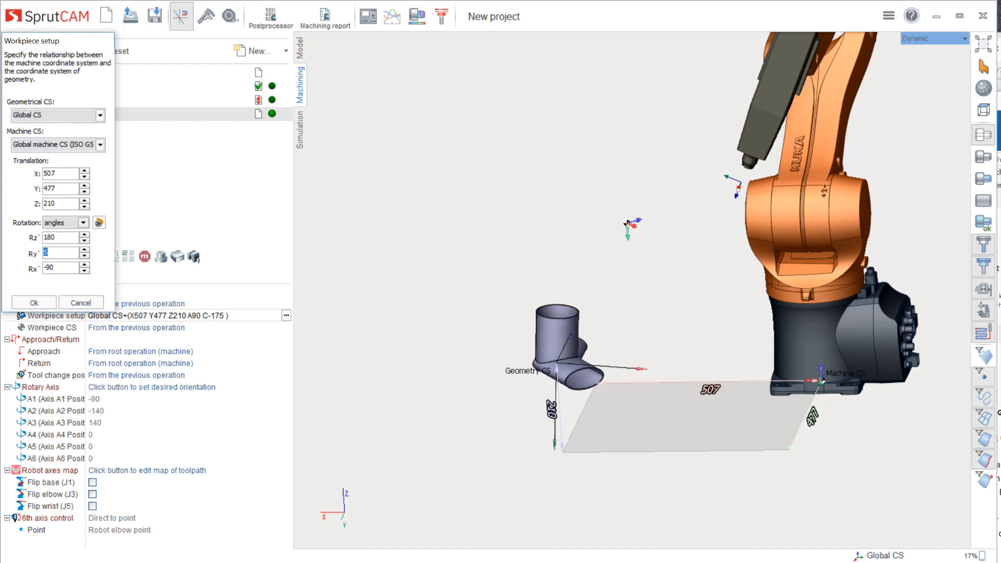
type("180")
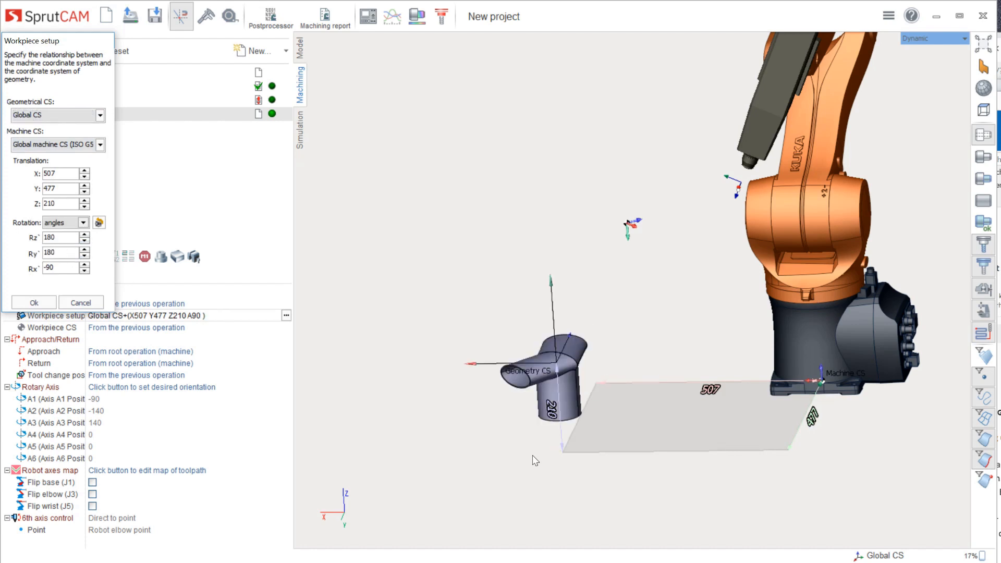
middle_click_drag(500, 292, 539, 354)
left_click_drag(85, 174, 84, 294)
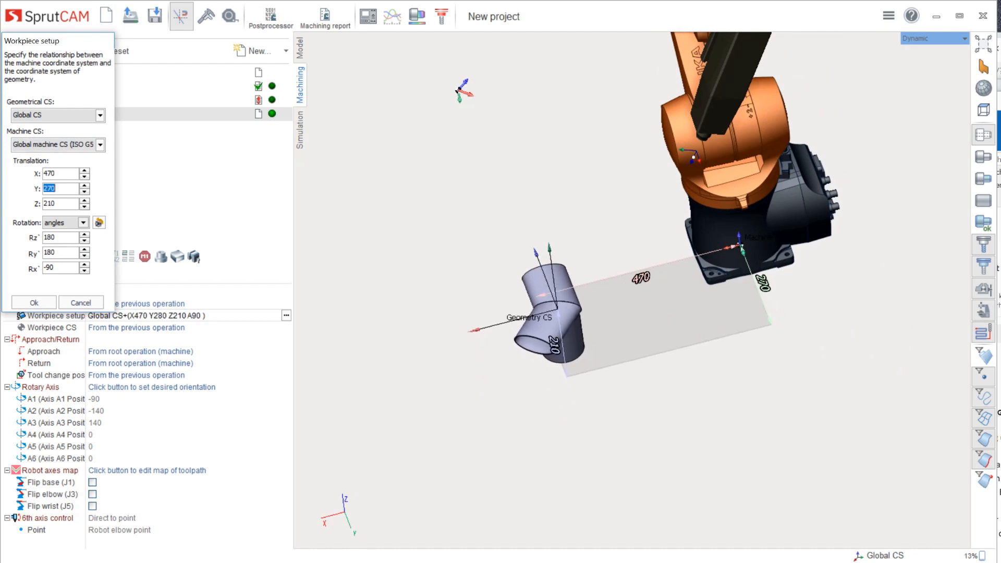
left_click(52, 307)
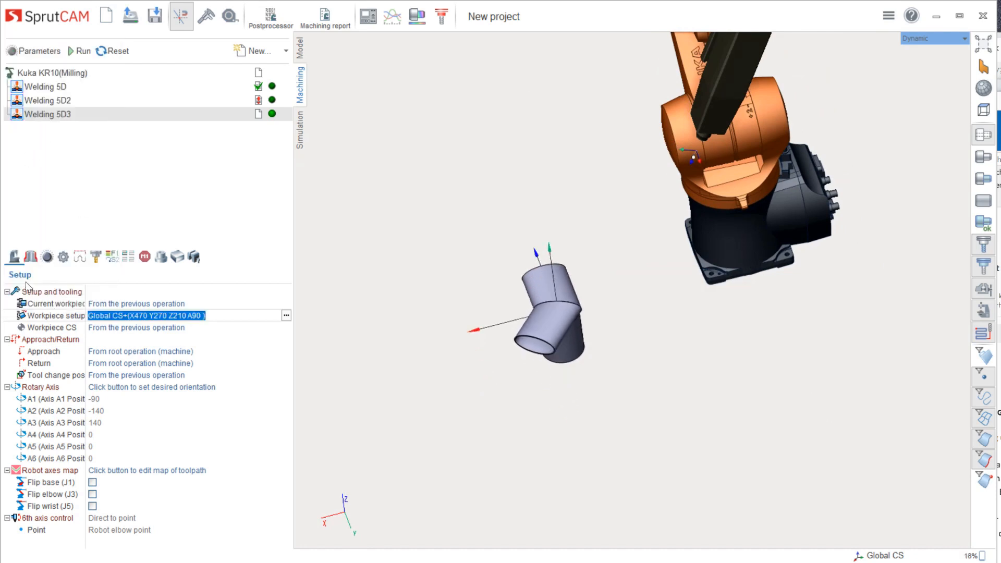
Remove the inherited curve from Welding 5D3's job assignment
left_click(29, 260)
left_click(82, 310)
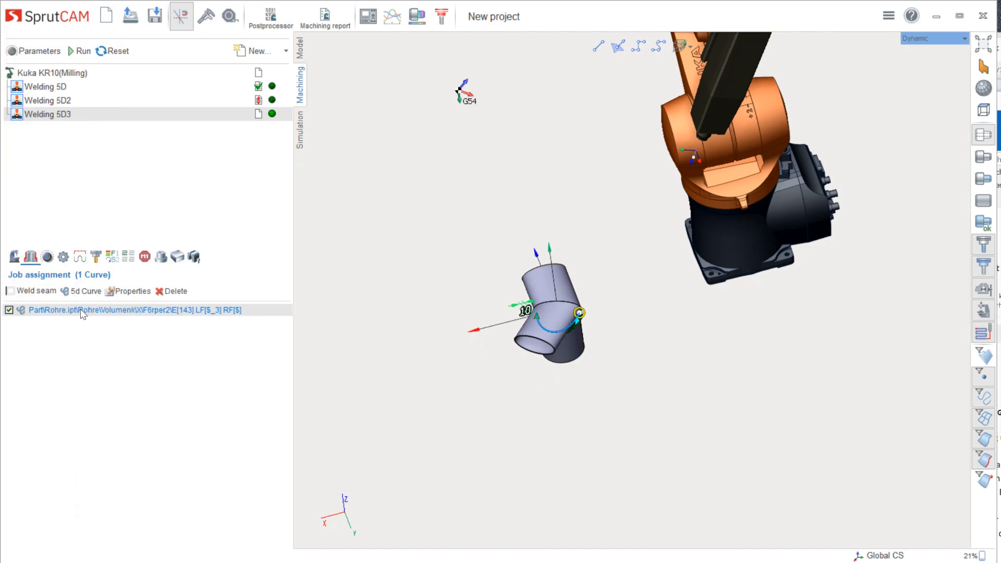
key("Delete")
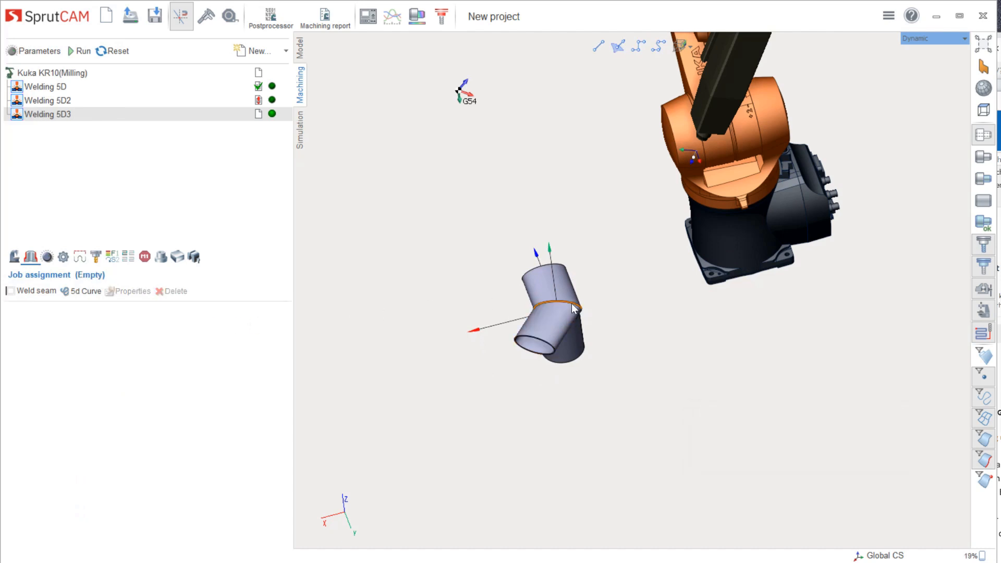
Add the upper edge between the two mitred pipes to Welding 5D3 as a single weld seam curve
middle_click_drag(561, 313, 483, 281)
scroll(634, 354, "up", 10)
middle_click_drag(633, 355, 576, 363)
scroll(564, 418, "down", 5)
scroll(630, 385, "down", 4)
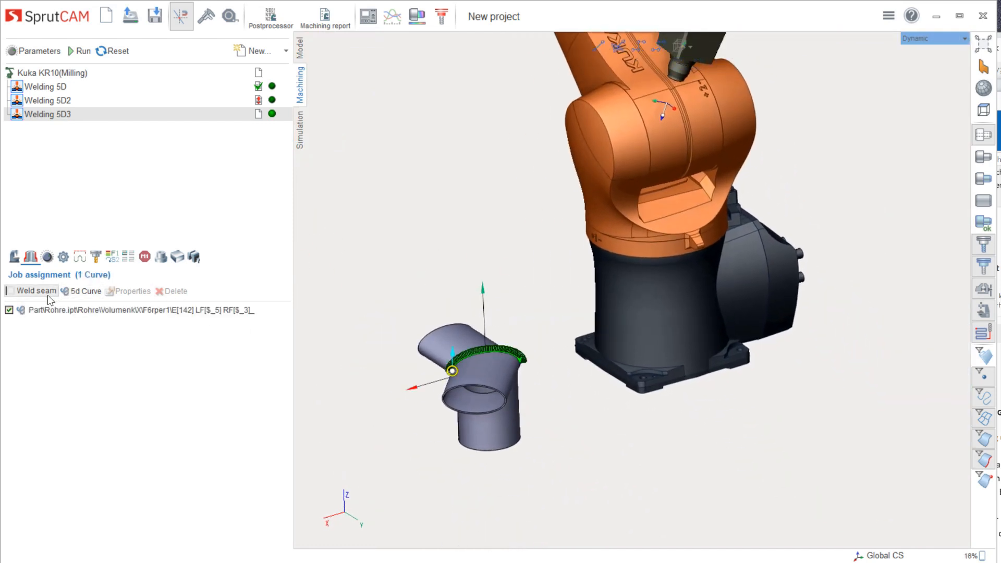
Calculate Welding 5D3's toolpath for the single-edge seam and bring the robot and approach path into view
scroll(486, 397, "up", 6)
middle_click_drag(486, 397, 435, 356)
scroll(436, 356, "down", 4)
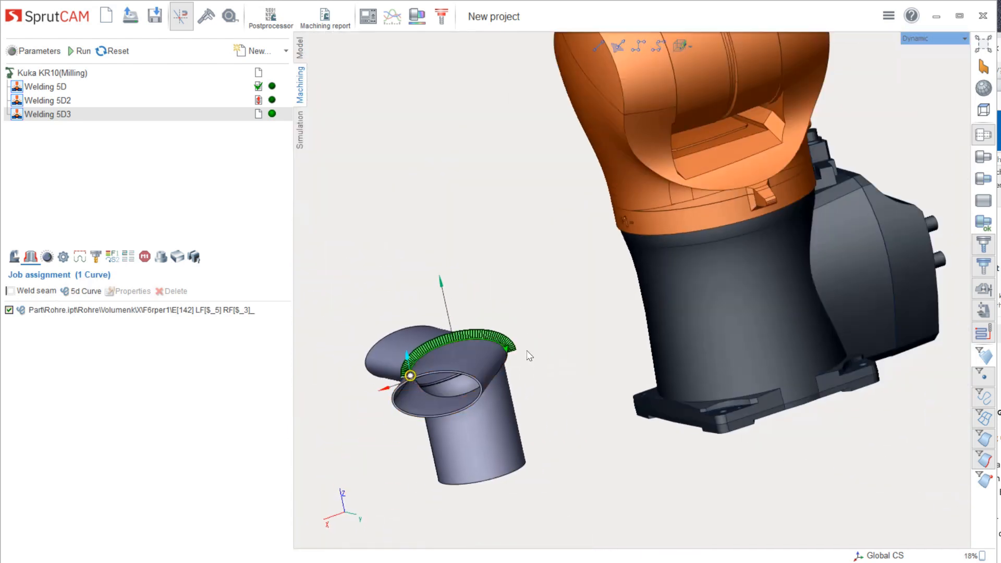
scroll(527, 352, "down", 4)
scroll(529, 356, "up", 5)
left_click(78, 51)
scroll(448, 268, "down", 4)
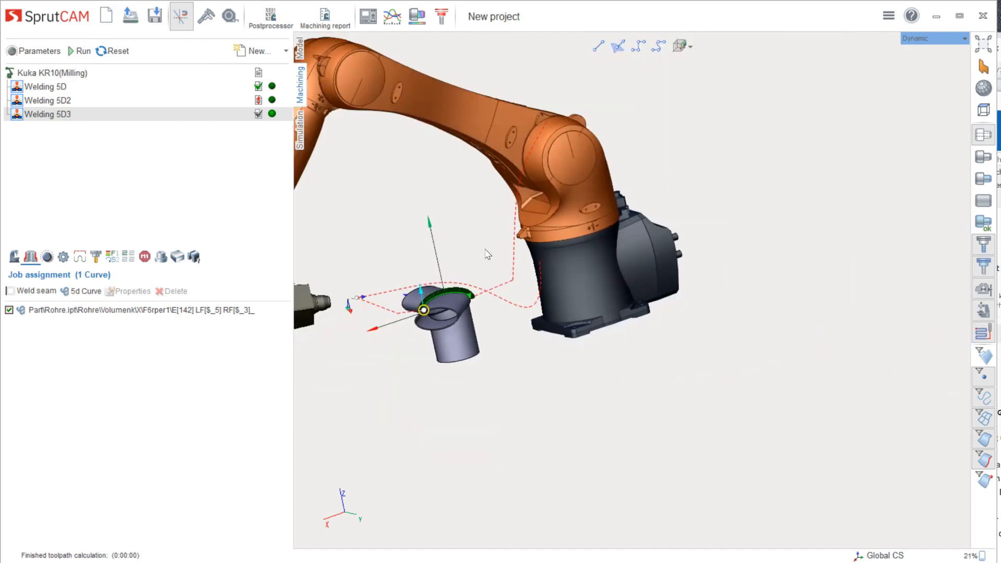
middle_click_drag(487, 253, 597, 266)
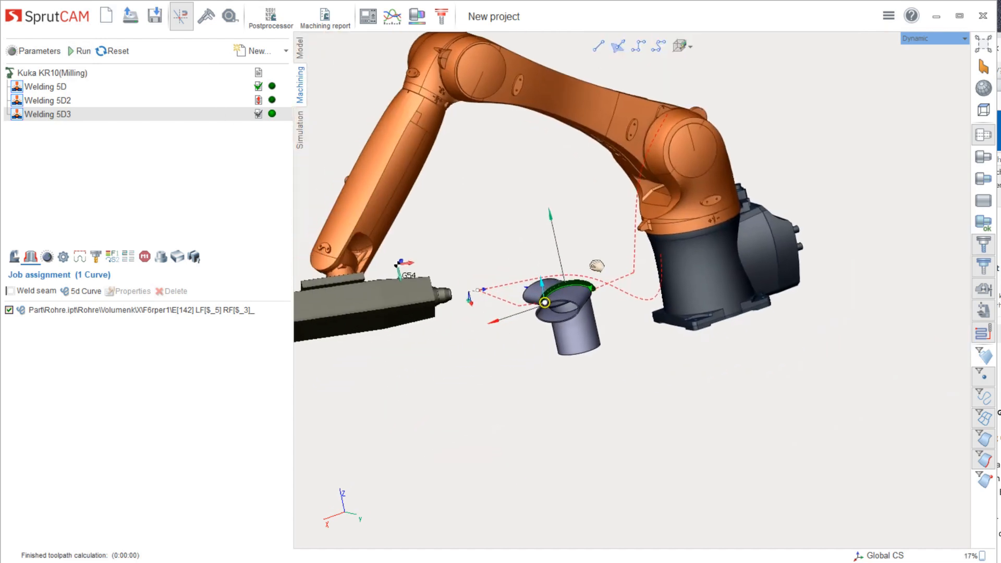
Simulate the single-edge seam and inspect the weld bead closely at the pipe joint
left_click(300, 137)
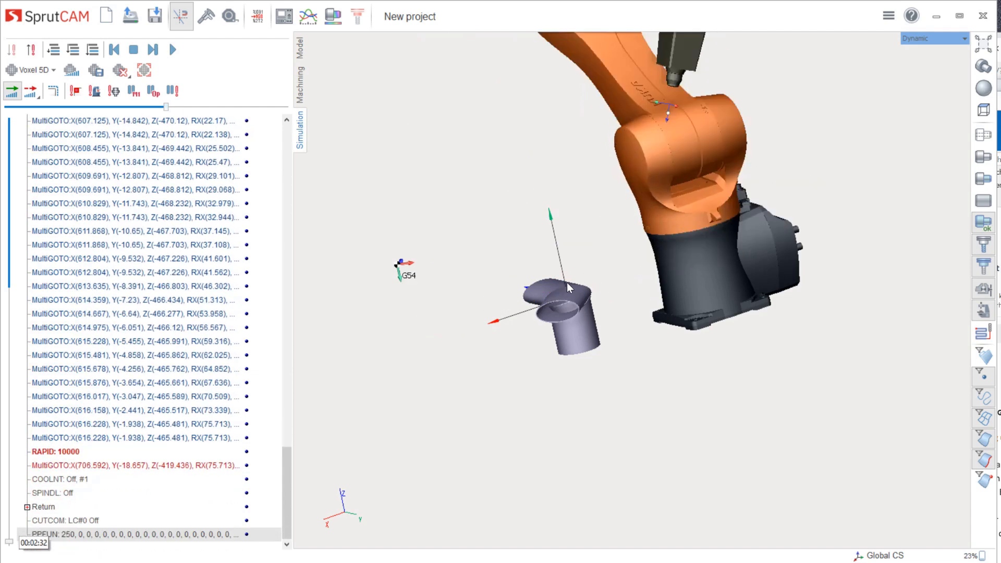
scroll(571, 294, "up", 8)
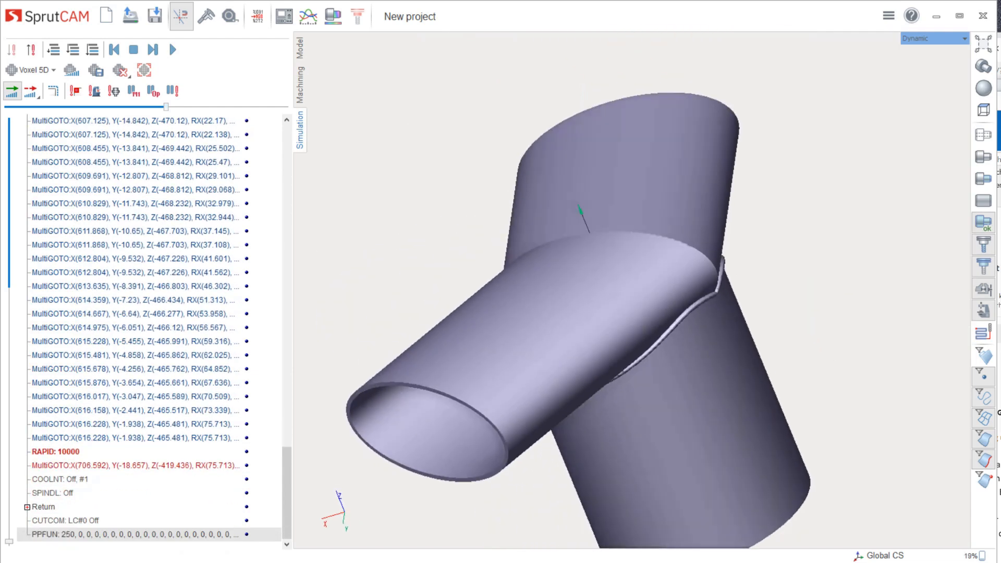
middle_click_drag(381, 141, 415, 133)
Replace Welding 5D3's job curve with a weld seam chained from the connected edges along the upper joint of the mitred pipes
left_click(300, 85)
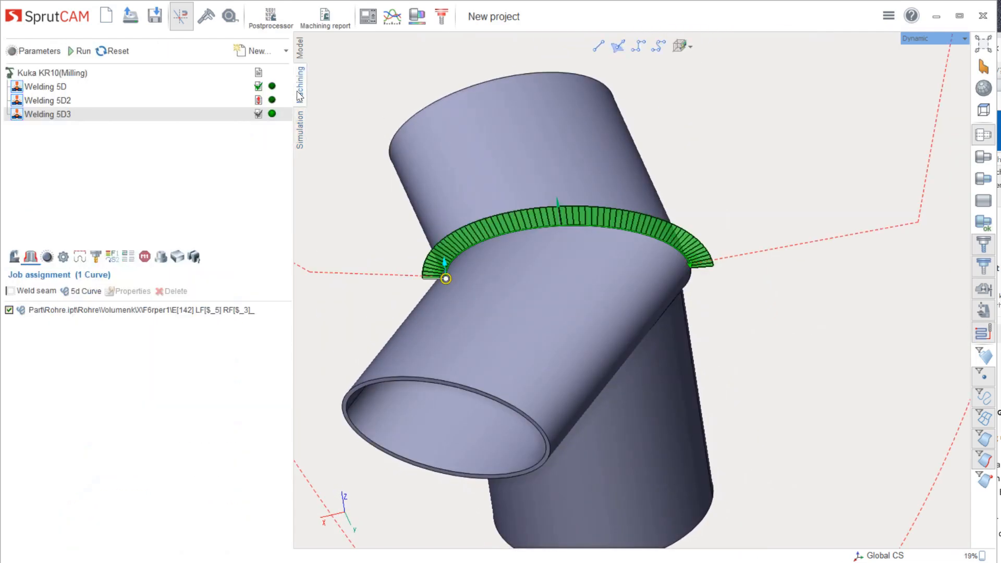
left_click(166, 310)
key("Delete")
middle_click_drag(747, 272, 734, 314)
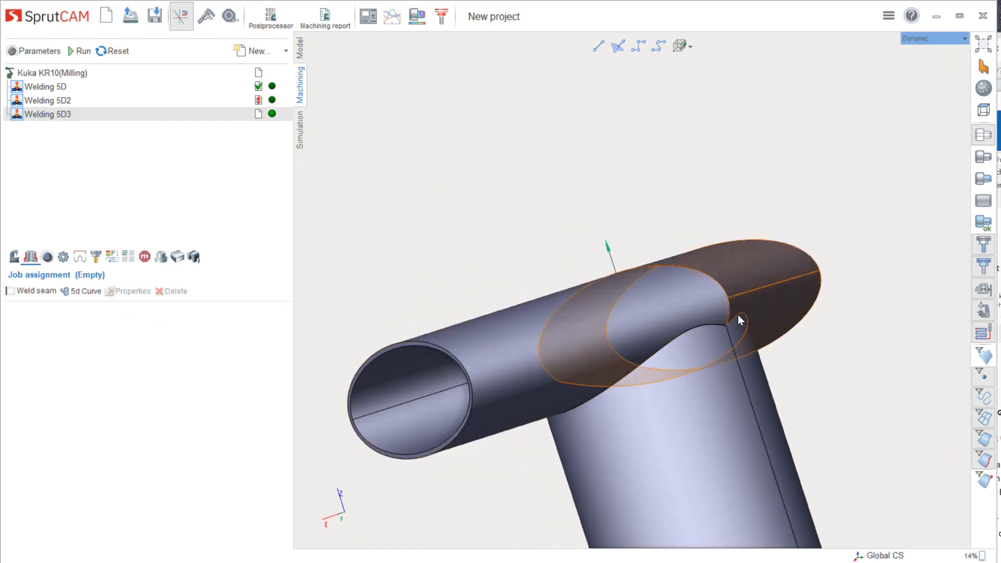
scroll(730, 314, "up", 2)
left_click(725, 313)
left_click(724, 285)
middle_click_drag(724, 286, 845, 281)
scroll(735, 288, "down", 4)
scroll(542, 276, "up", 2)
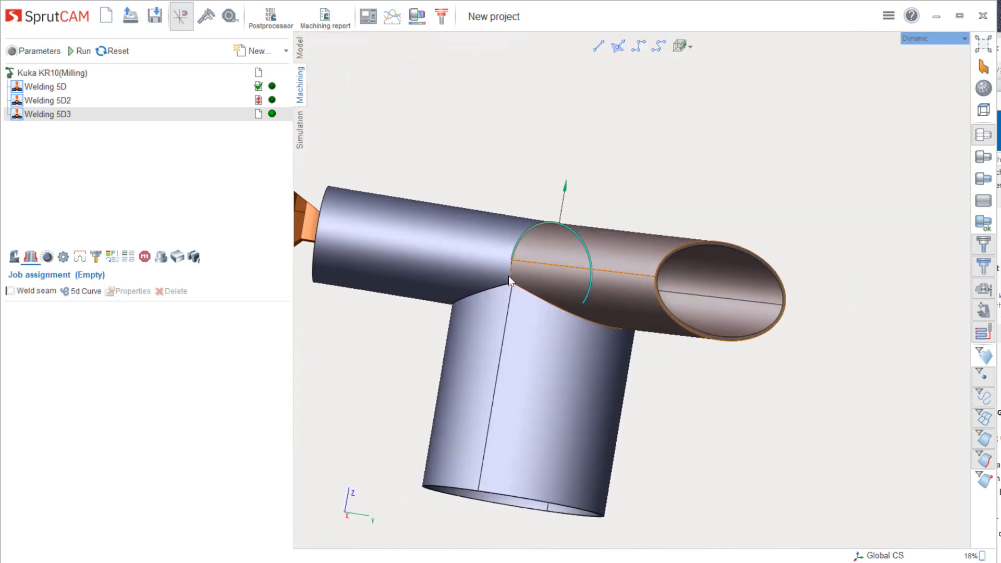
scroll(519, 280, "up", 2)
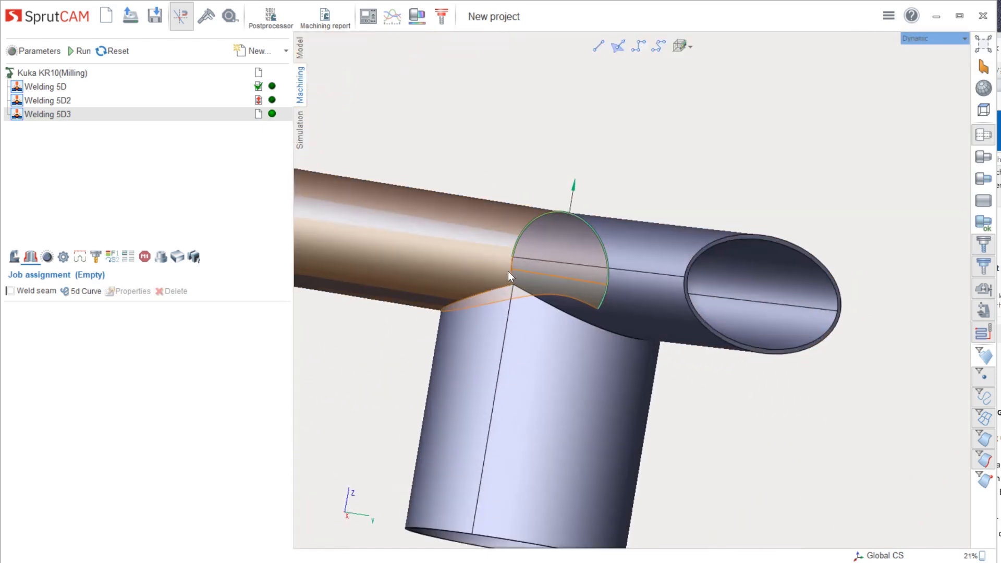
left_click(44, 293)
Calculate the toolpath for the chained seam and check the robot's pose around the workpiece
scroll(424, 280, "down", 3)
middle_click_drag(424, 280, 433, 315)
left_click(81, 52)
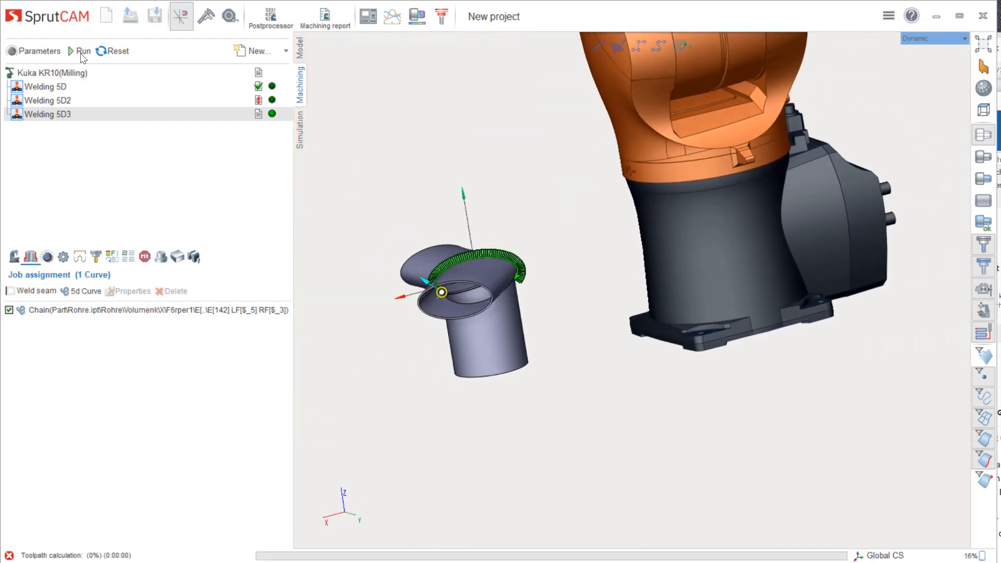
scroll(521, 261, "down", 3)
scroll(547, 265, "up", 2)
middle_click_drag(549, 263, 553, 220)
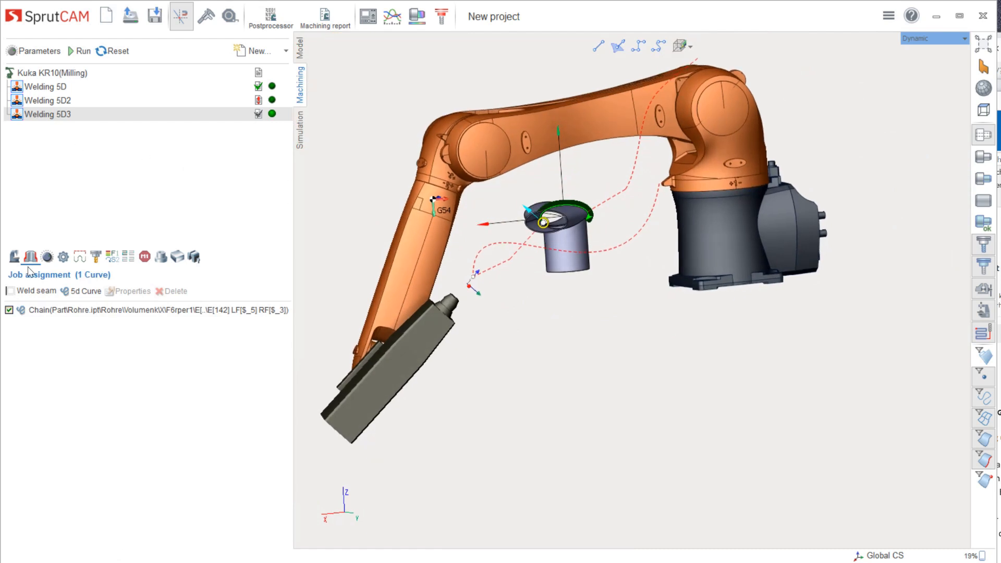
Raise Welding 5D3's workpiece to Z 440 in the workpiece setup and recalculate the toolpath
left_click(15, 257)
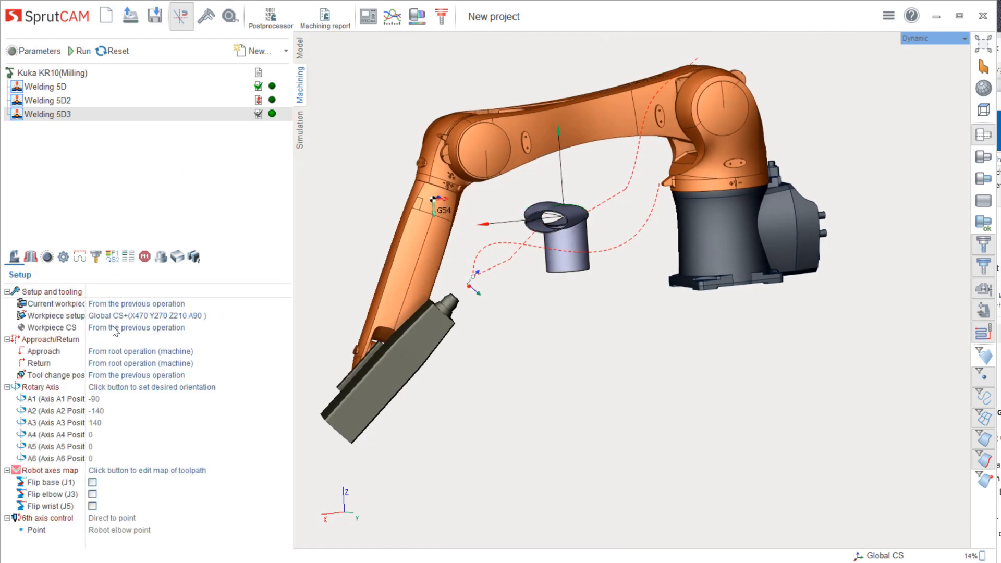
left_click(286, 316)
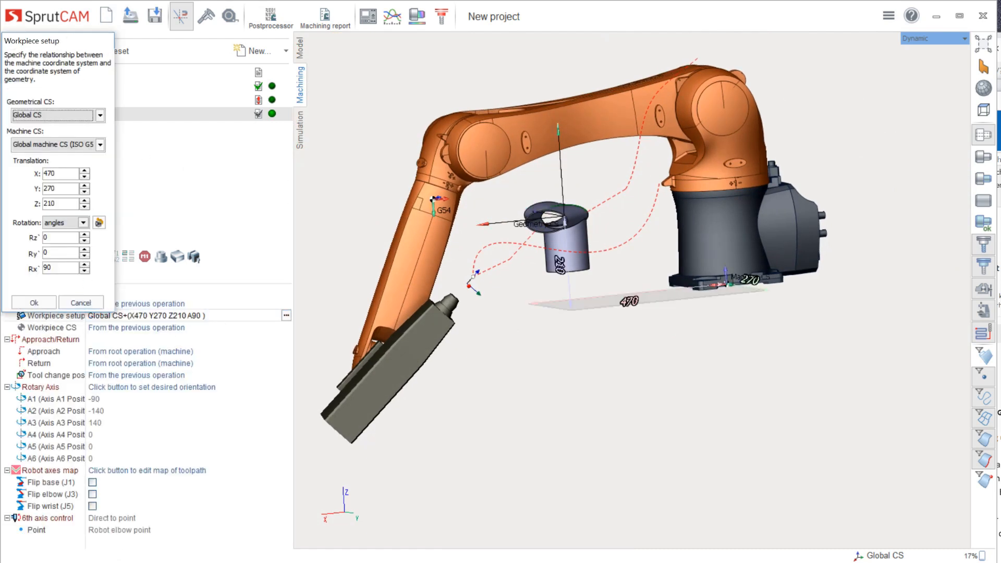
key("BackSpace")
key("BackSpace")
key("BackSpace")
type("420")
key("Return")
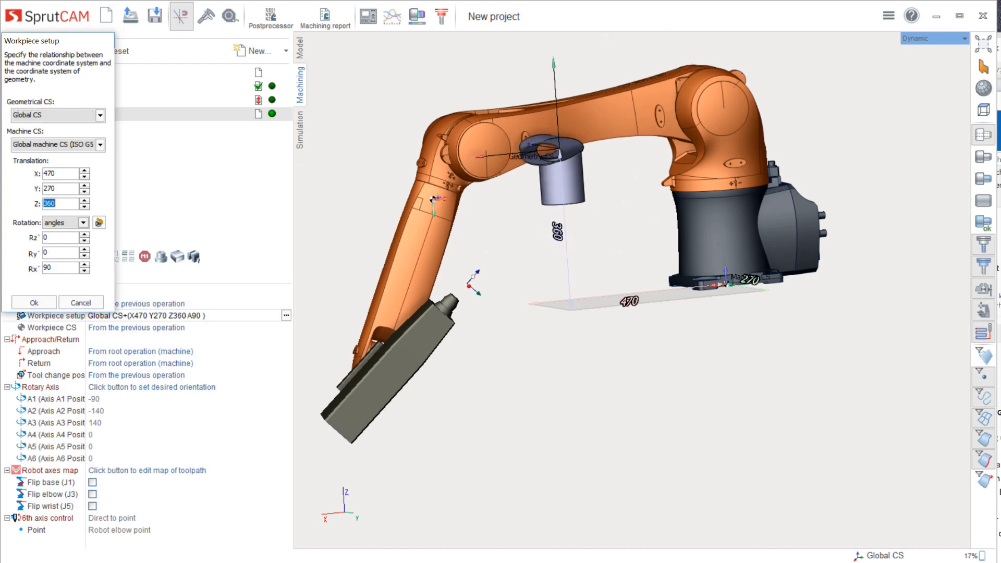
left_click(32, 303)
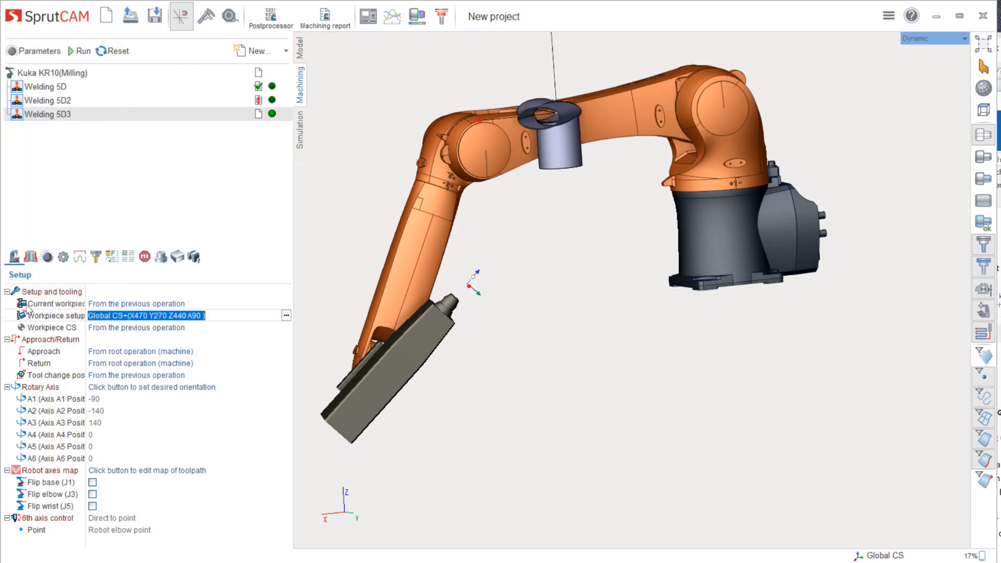
left_click(81, 52)
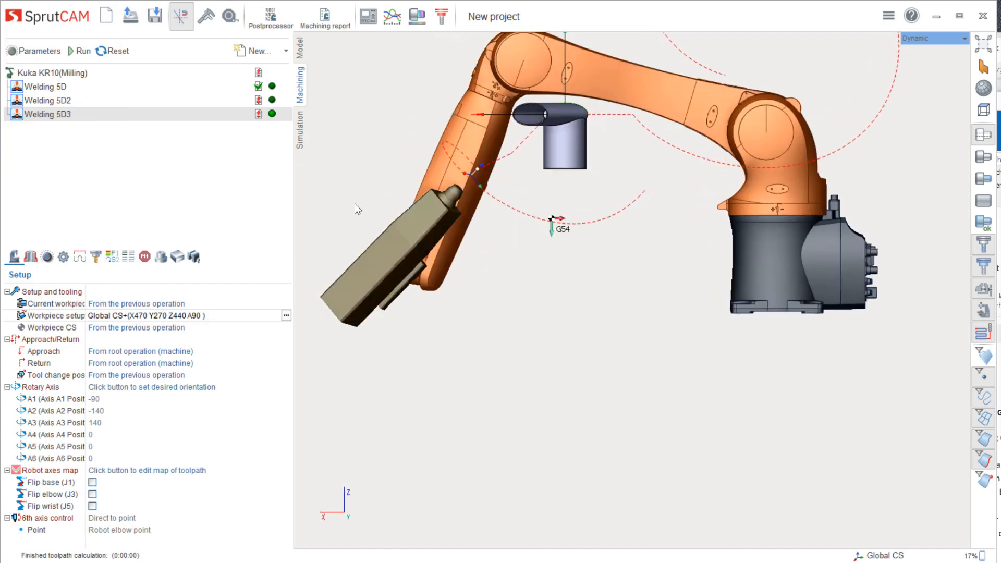
Set Welding 5D3's workpiece height to Z 560, recalculate the toolpath and check the robot's approach
left_click(286, 316)
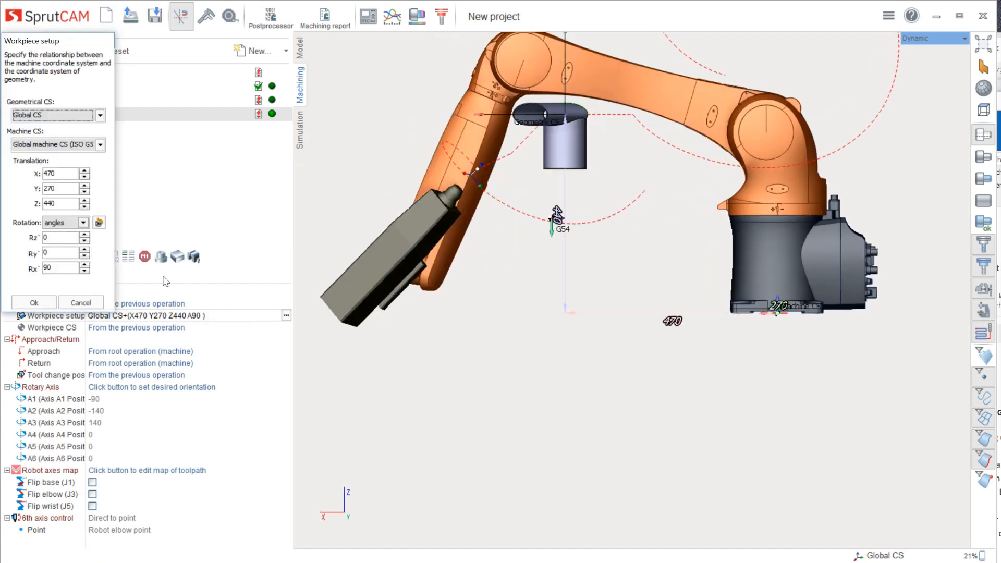
left_click(85, 201)
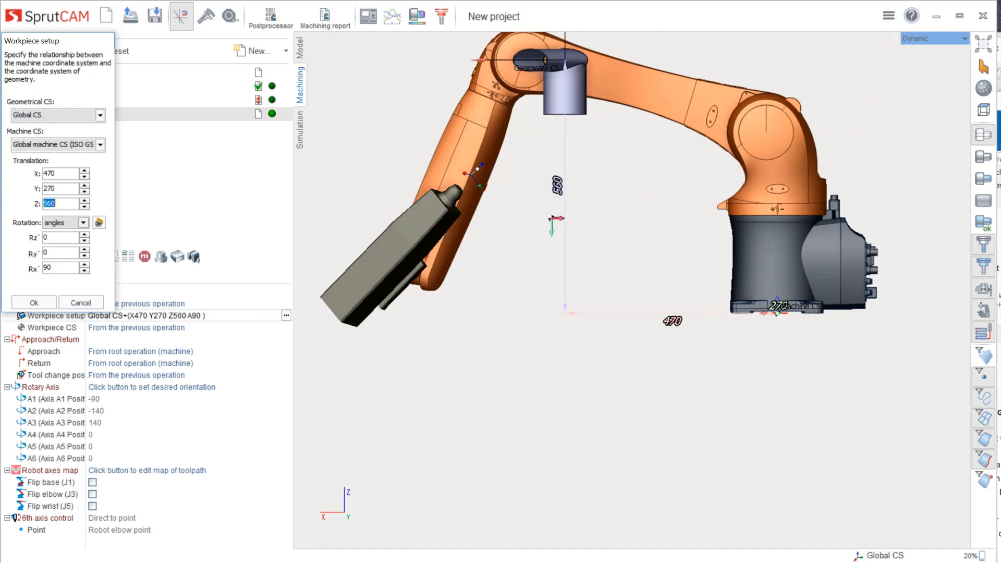
left_click(51, 303)
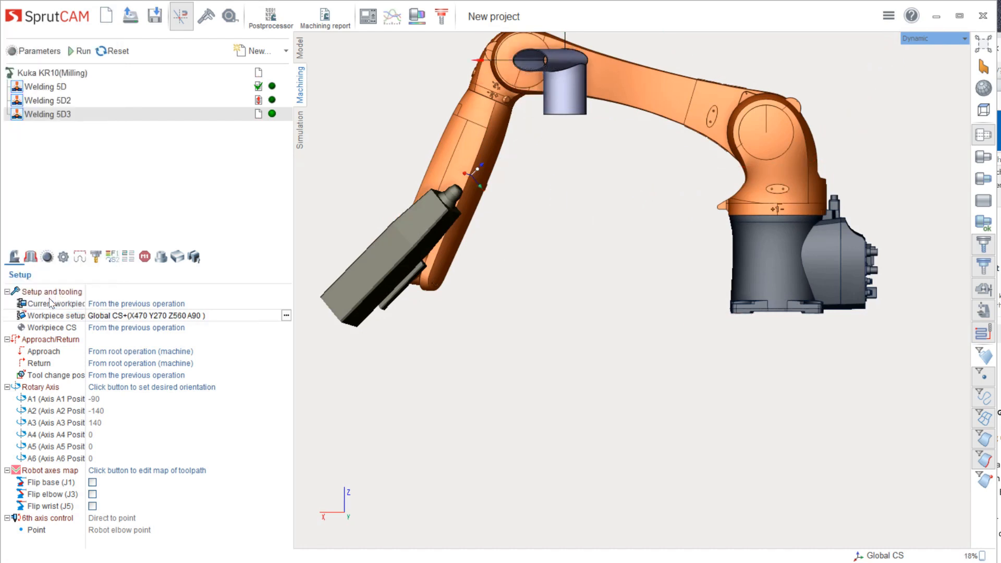
left_click(81, 52)
middle_click_drag(581, 161, 586, 214)
mouse_move(577, 230)
right_mouse_down()
mouse_move(549, 268)
mouse_move(485, 266)
mouse_move(459, 250)
right_mouse_up()
right_click_drag(388, 175, 356, 203)
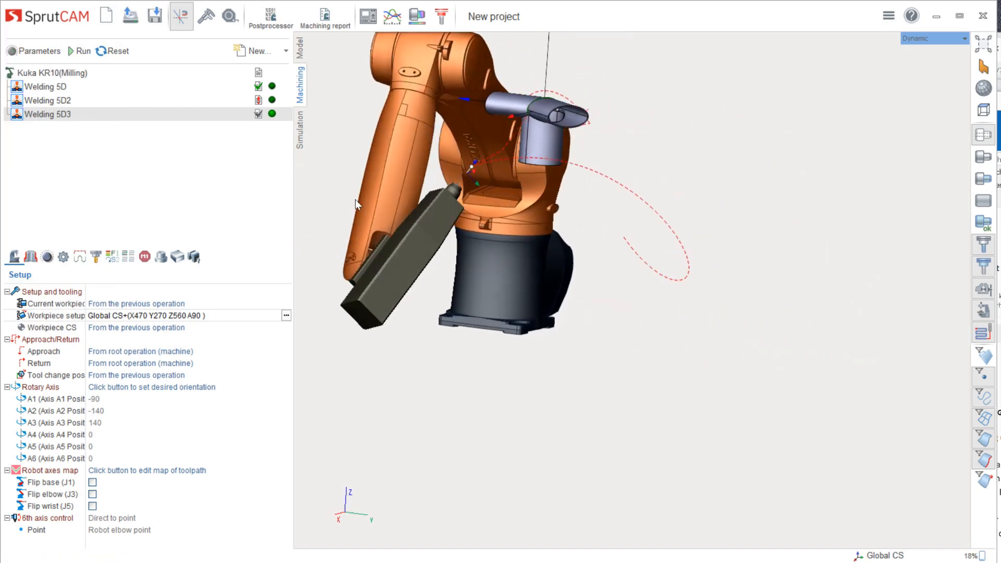
Rebuild the AxisA6 collision map for Welding 5D3, straighten its axis control graph to a constant line and regenerate the toolpath
left_click(237, 470)
left_click(286, 471)
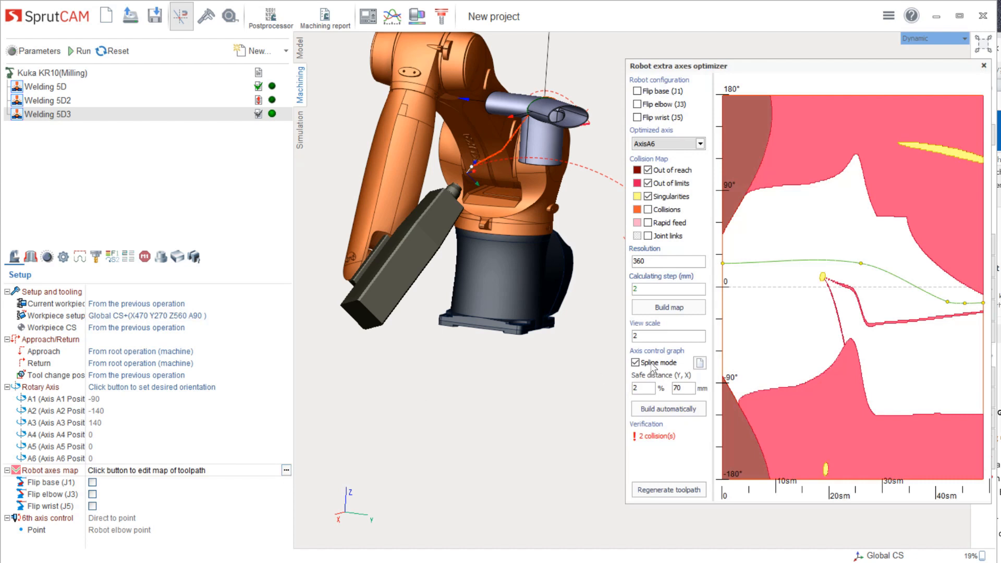
left_click(647, 310)
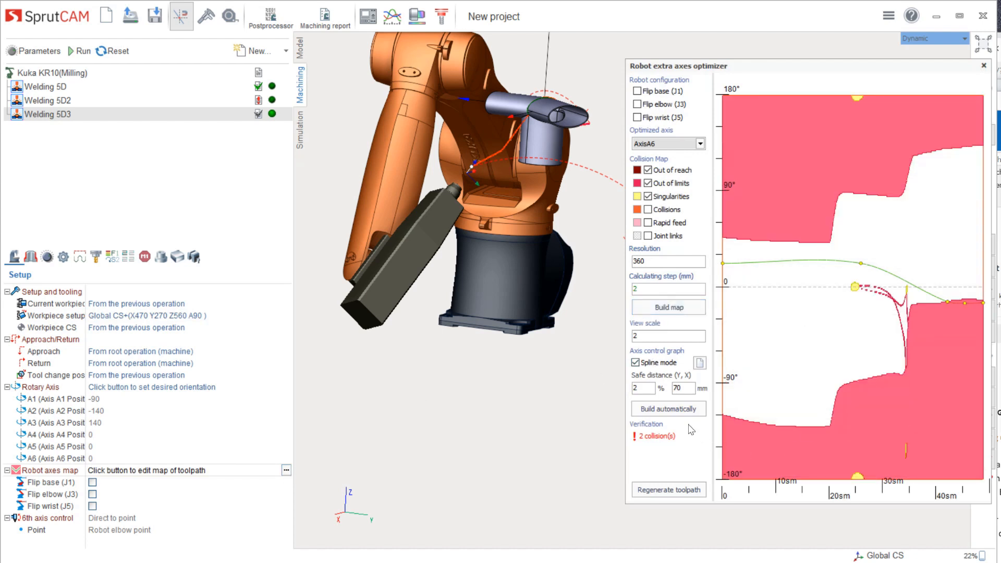
left_click(696, 492)
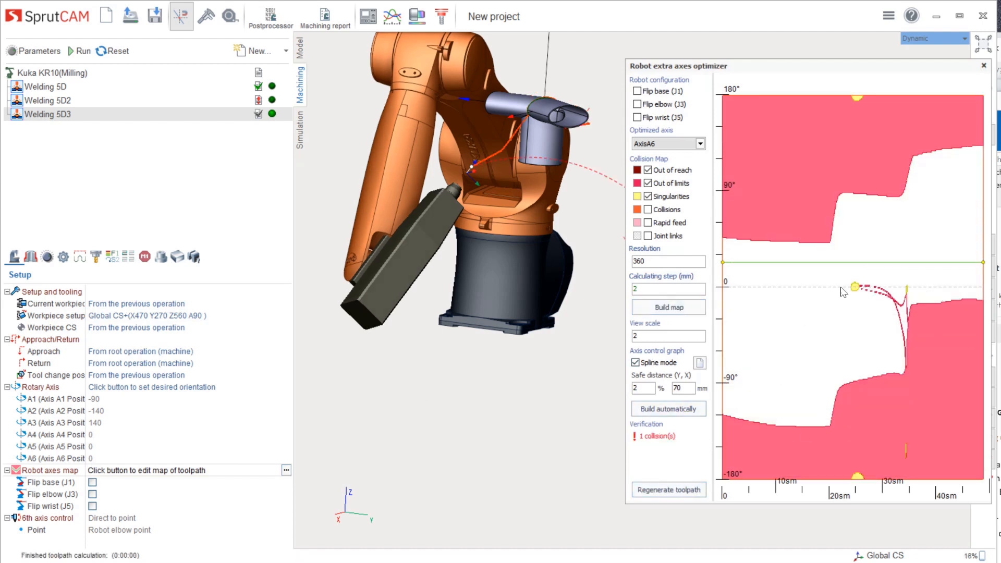
left_click(984, 66)
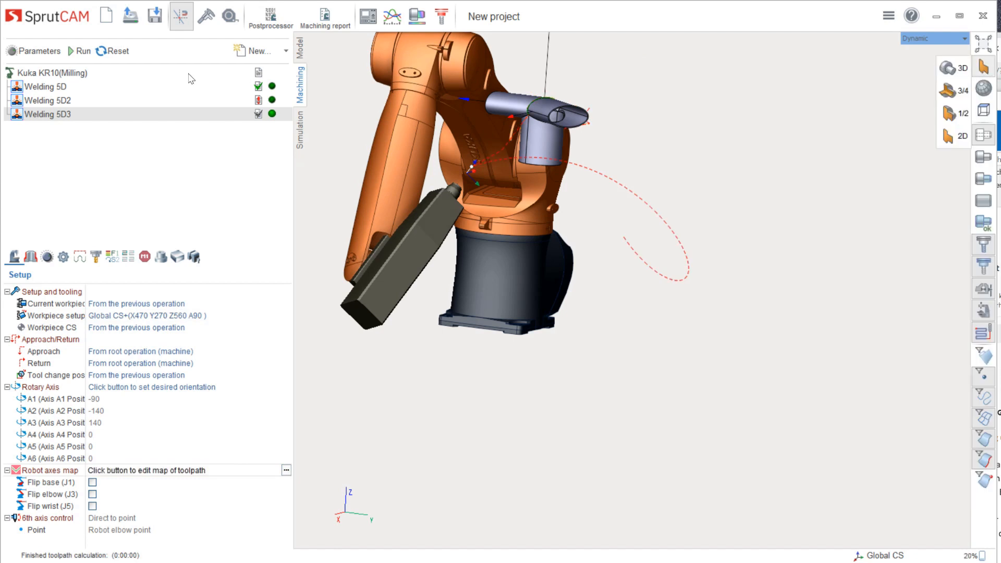
Run the machining simulation of Welding 5D3 and inspect the welded upper pipe joint up close
left_click(300, 131)
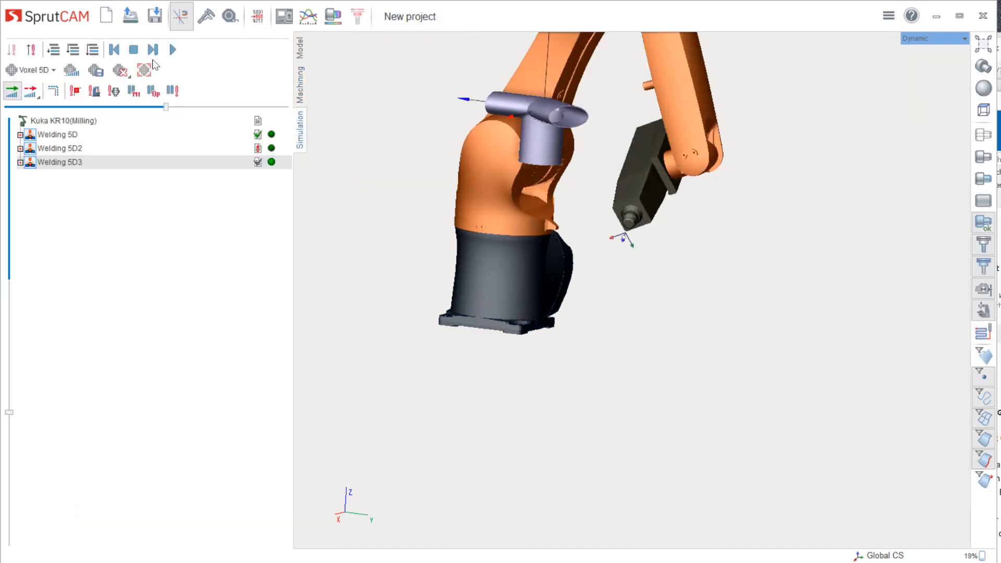
left_click(174, 49)
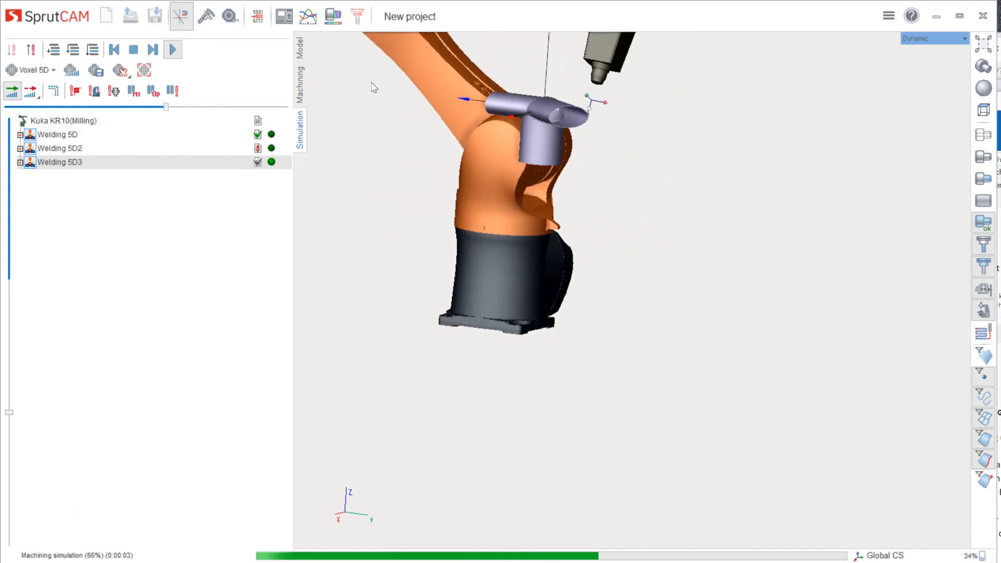
scroll(503, 84, "up", 10)
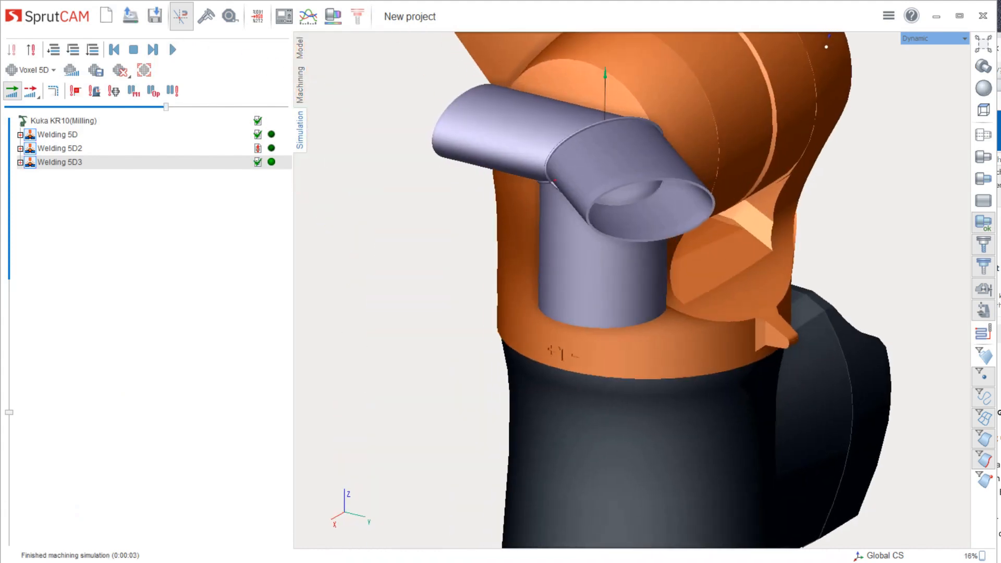
Examine the simulated weld seams on the joined pipes from several sides, including the bead inside the open pipe end
scroll(515, 139, "down", 10)
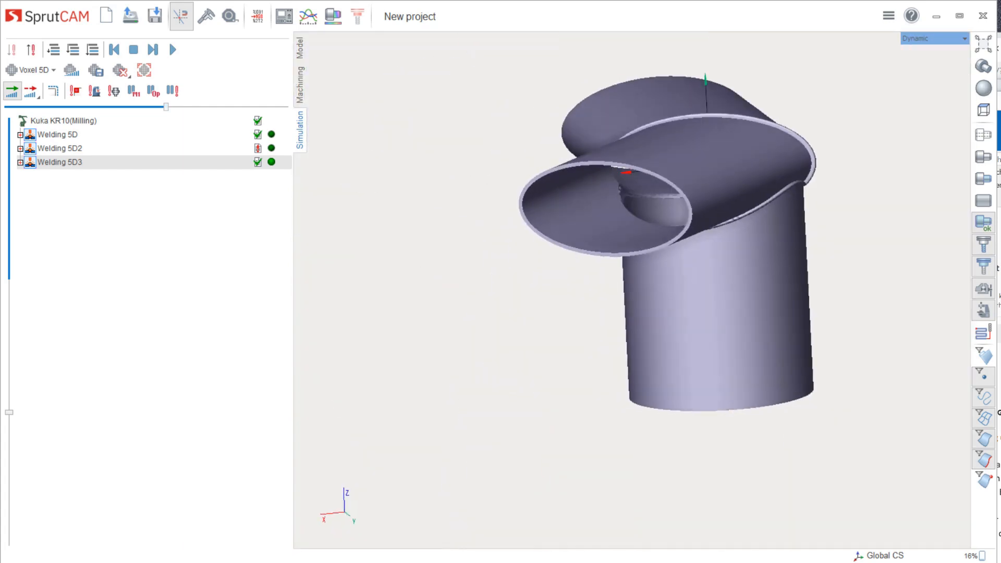
middle_click_drag(563, 209, 663, 219)
middle_click_drag(620, 183, 591, 239)
scroll(578, 165, "down", 5)
middle_click_drag(518, 261, 508, 262)
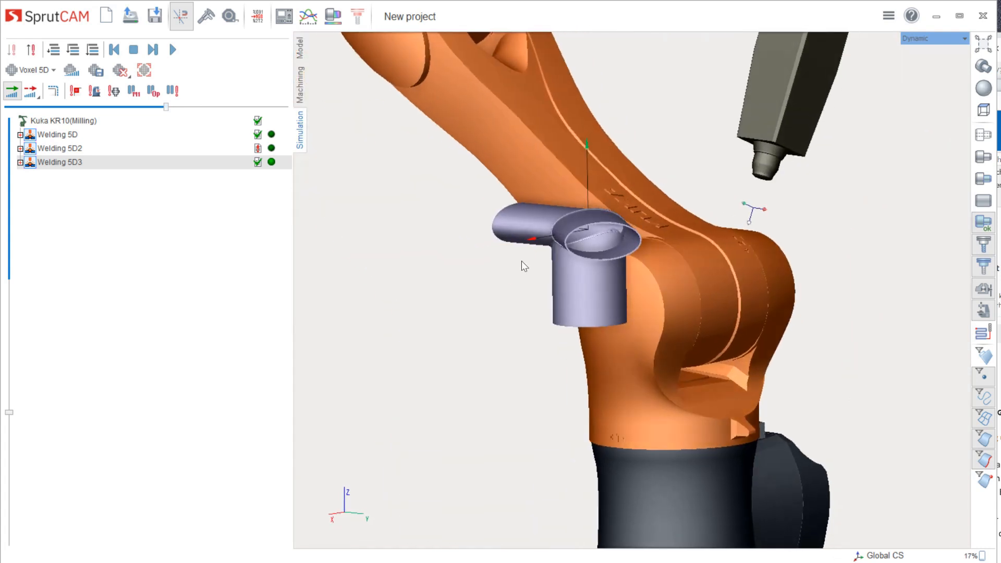
scroll(626, 227, "up", 10)
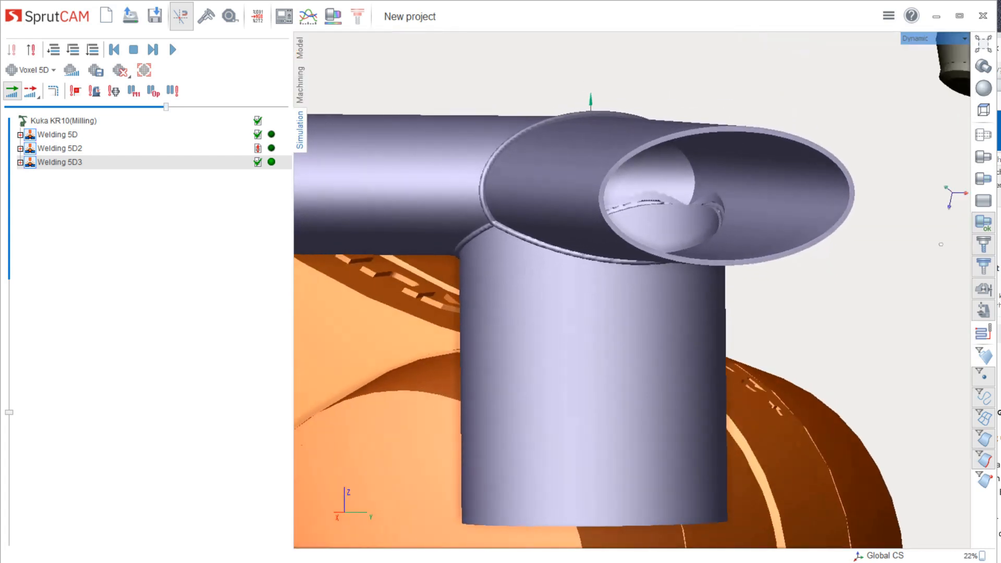
scroll(699, 208, "up", 8)
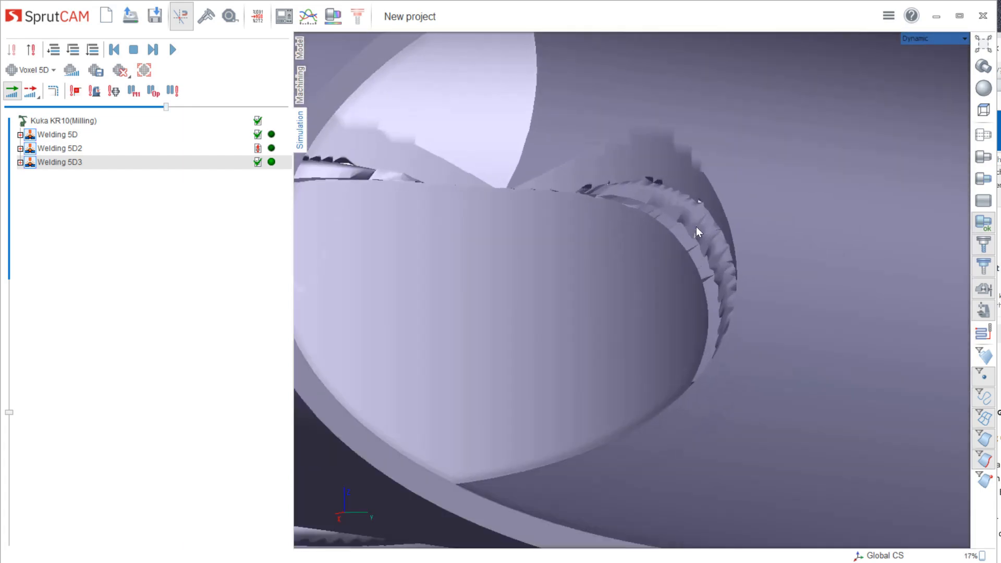
scroll(696, 226, "down", 3)
middle_click_drag(649, 221, 704, 292)
scroll(498, 247, "down", 2)
scroll(490, 208, "up", 4)
scroll(485, 211, "down", 5)
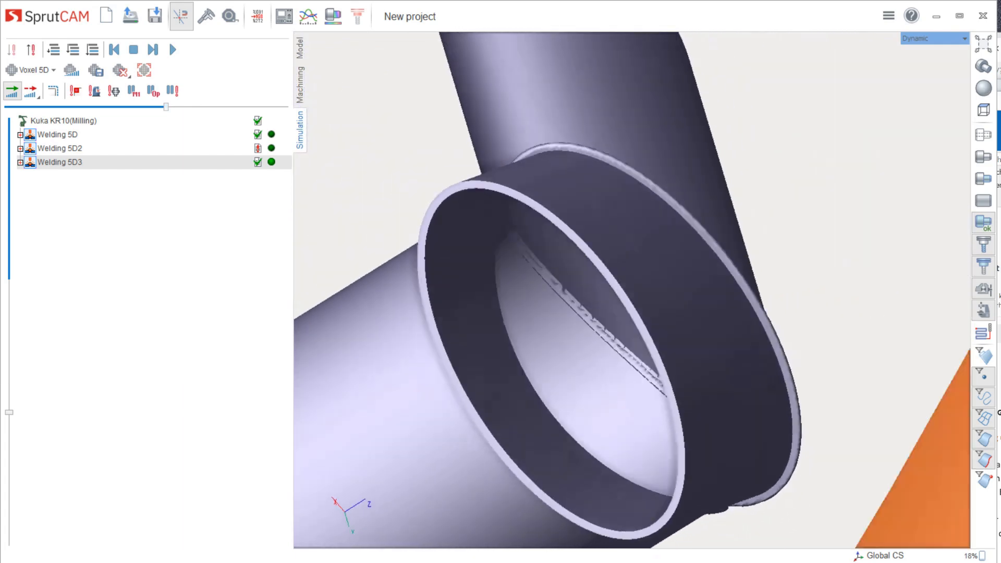
middle_click_drag(513, 265, 583, 263)
scroll(583, 263, "down", 5)
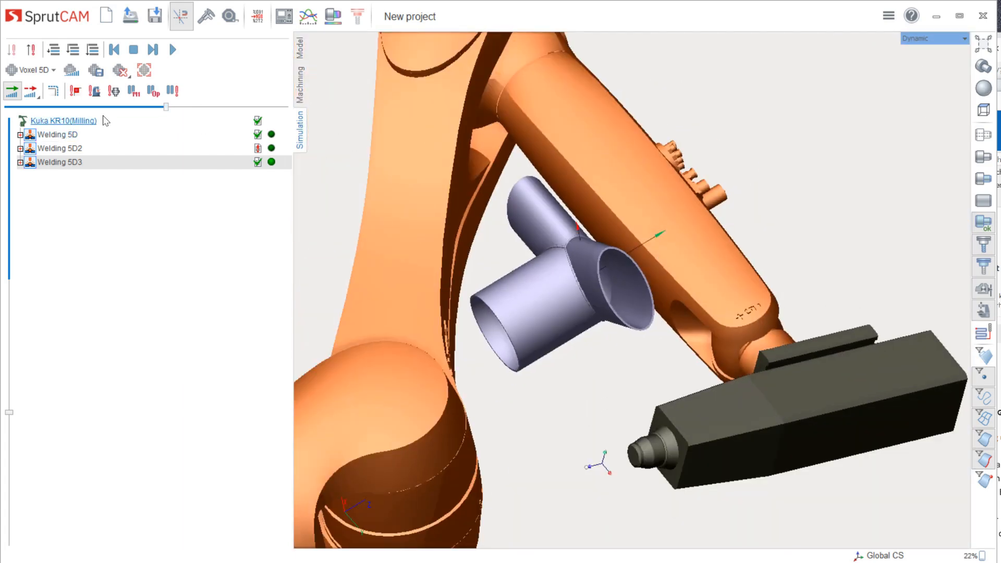
Display the colour-coded deviation comparison for the whole Kuka KR10(Milling) project and examine the pipes around the weld seams
mouse_move(105, 120)
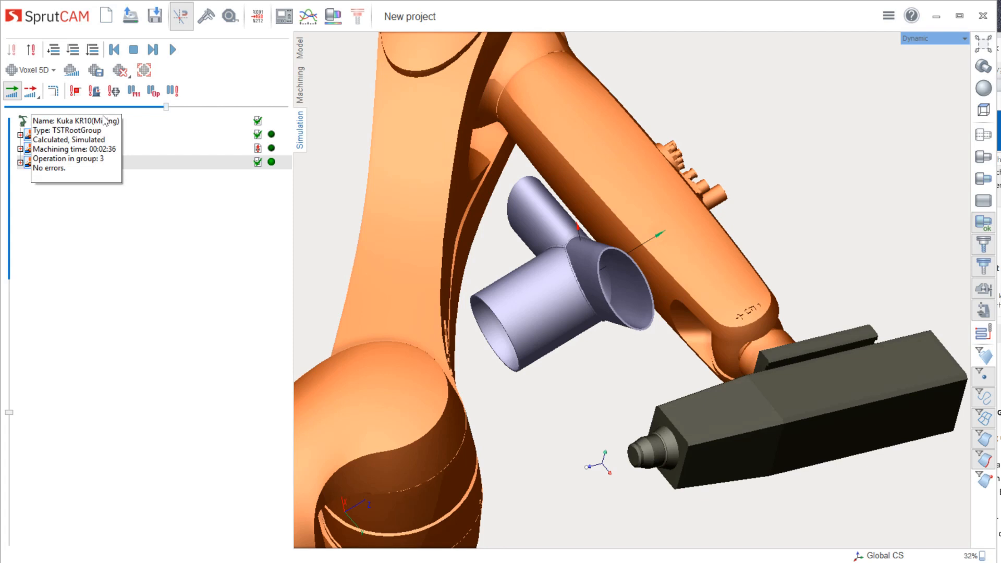
left_click(105, 120)
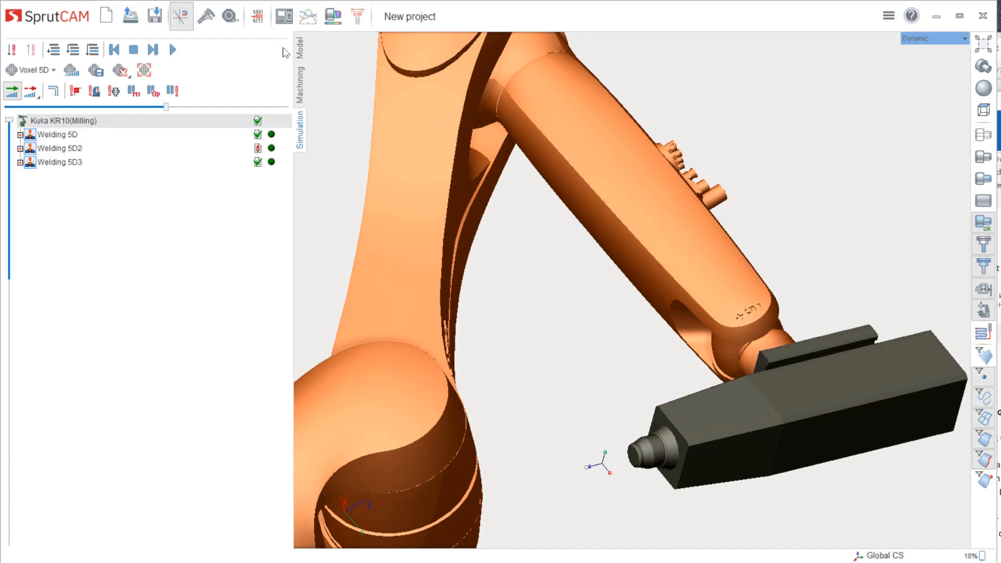
left_click(333, 23)
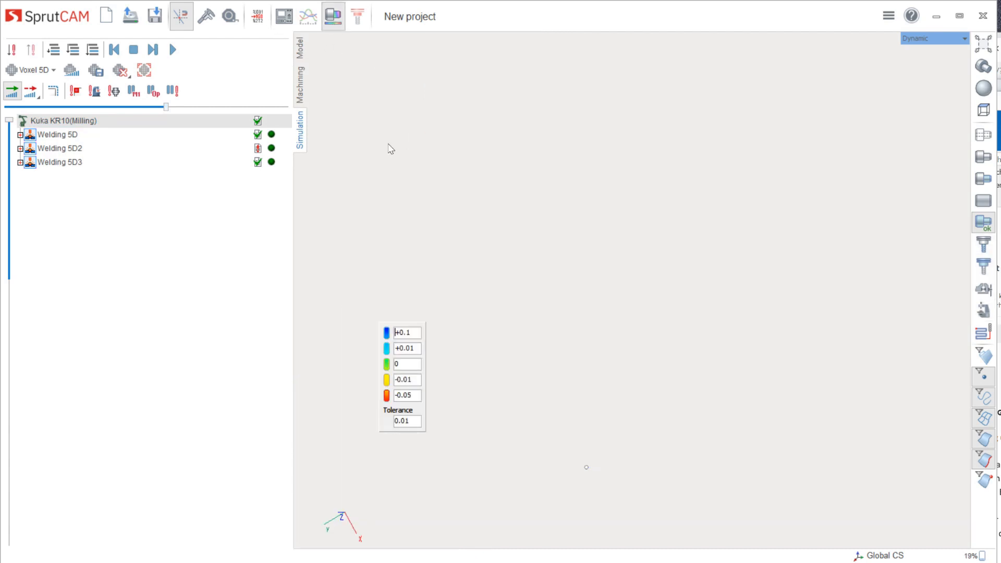
scroll(513, 249, "up", 10)
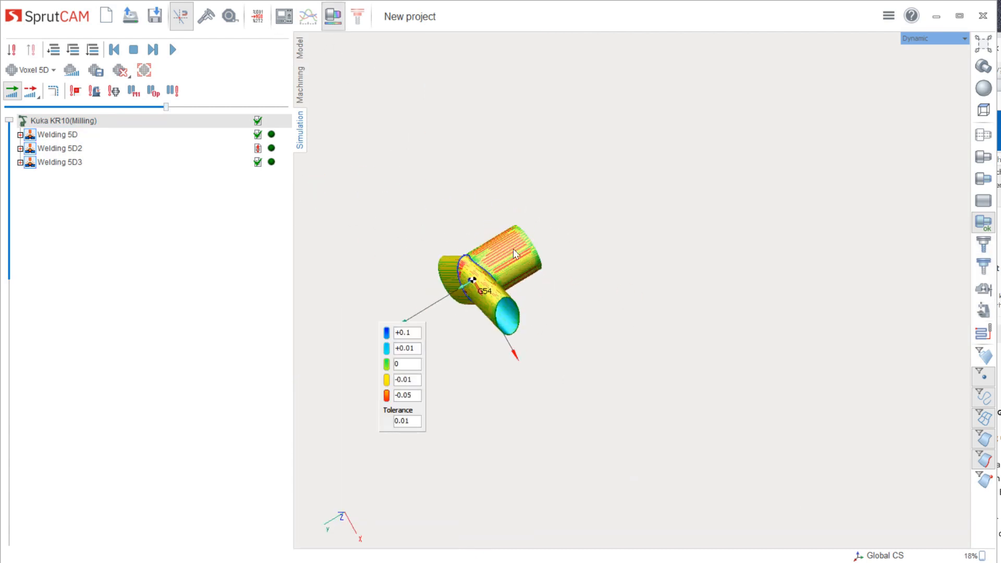
middle_click_drag(459, 295, 627, 270)
right_click_drag(627, 270, 501, 203)
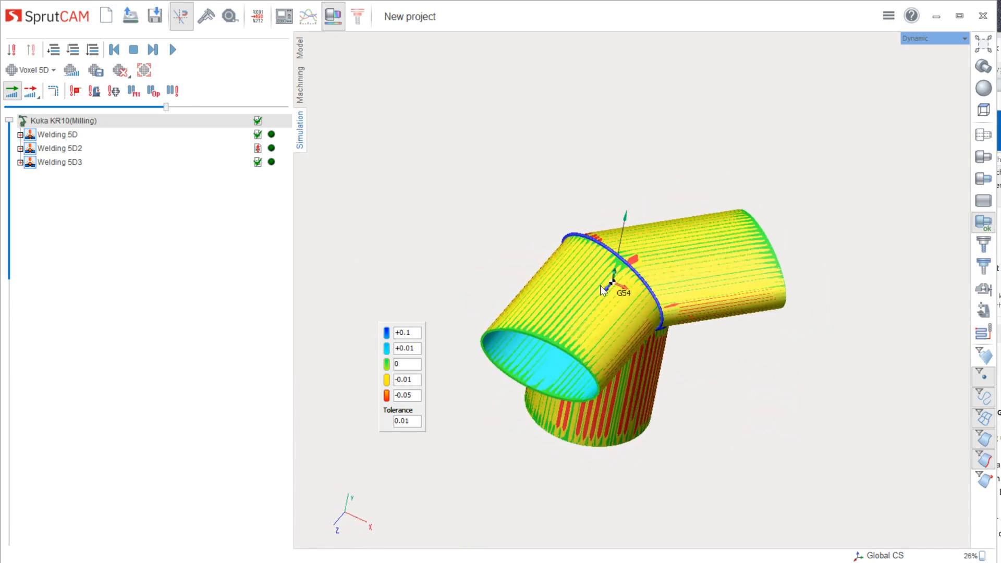
scroll(596, 270, "up", 5)
scroll(621, 271, "down", 2)
middle_click_drag(624, 264, 530, 210)
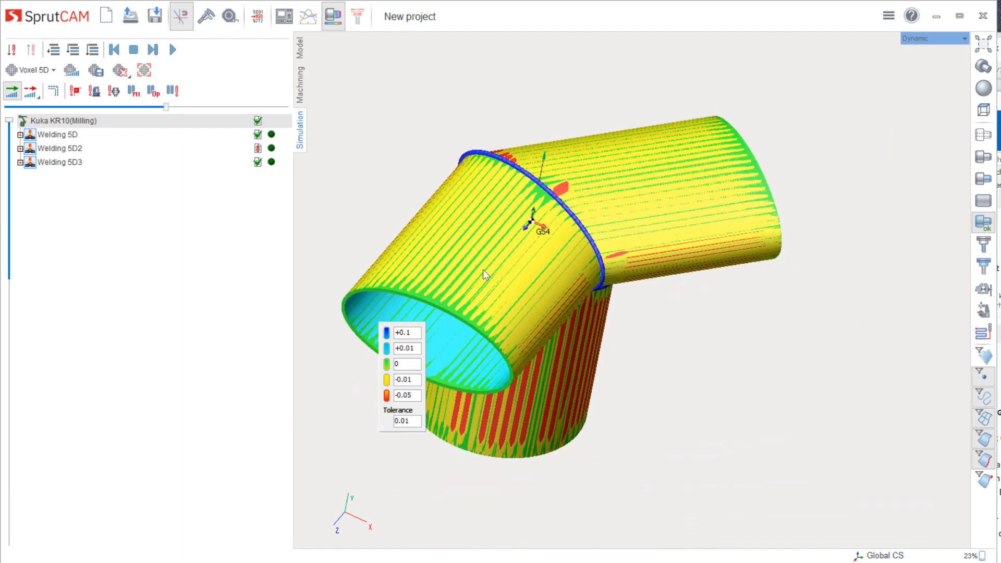